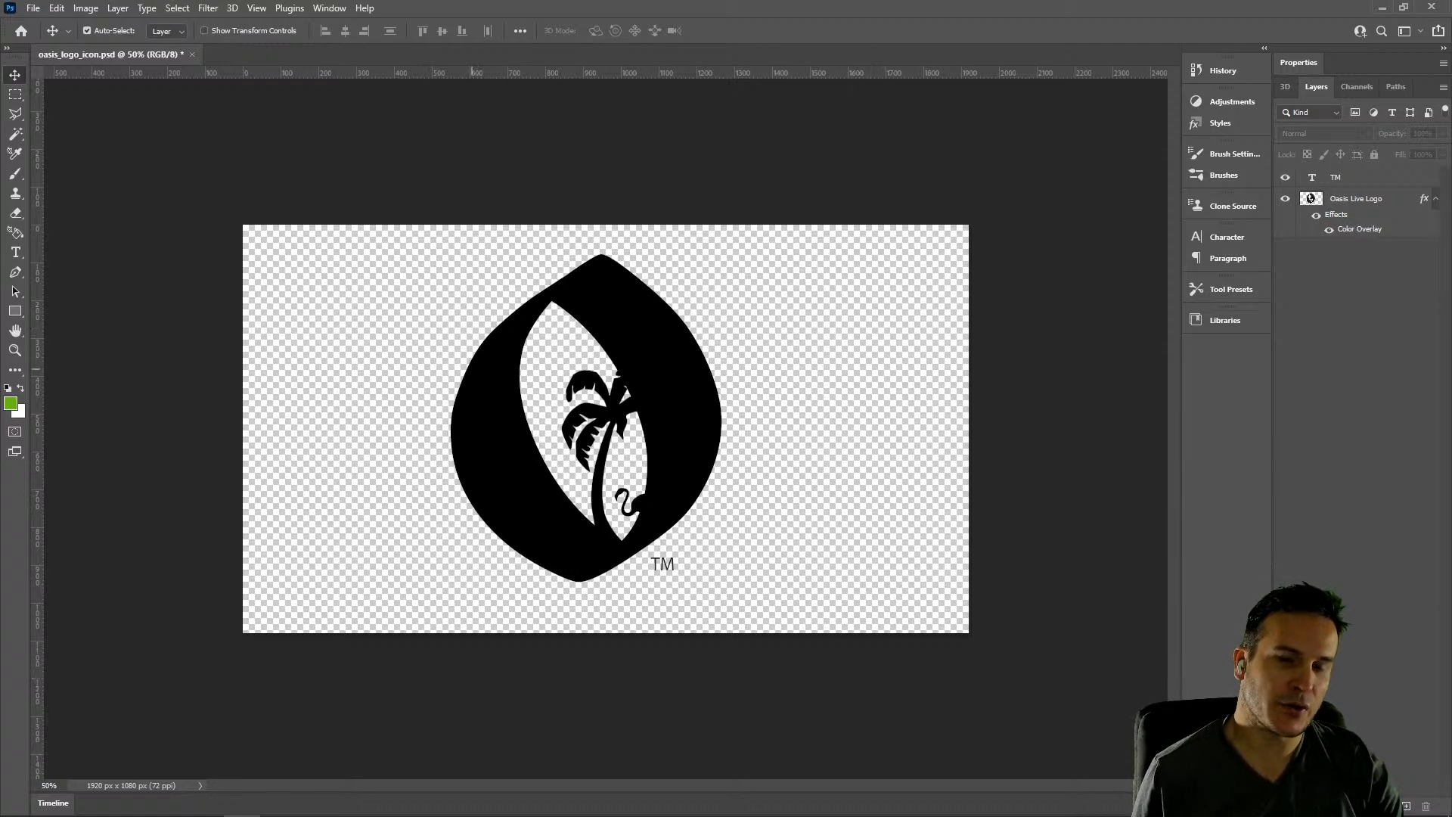
Move the TM text layer below the Oasis Live Logo layer and make it visible
{"action": "key", "text": "ctrl+plus"}
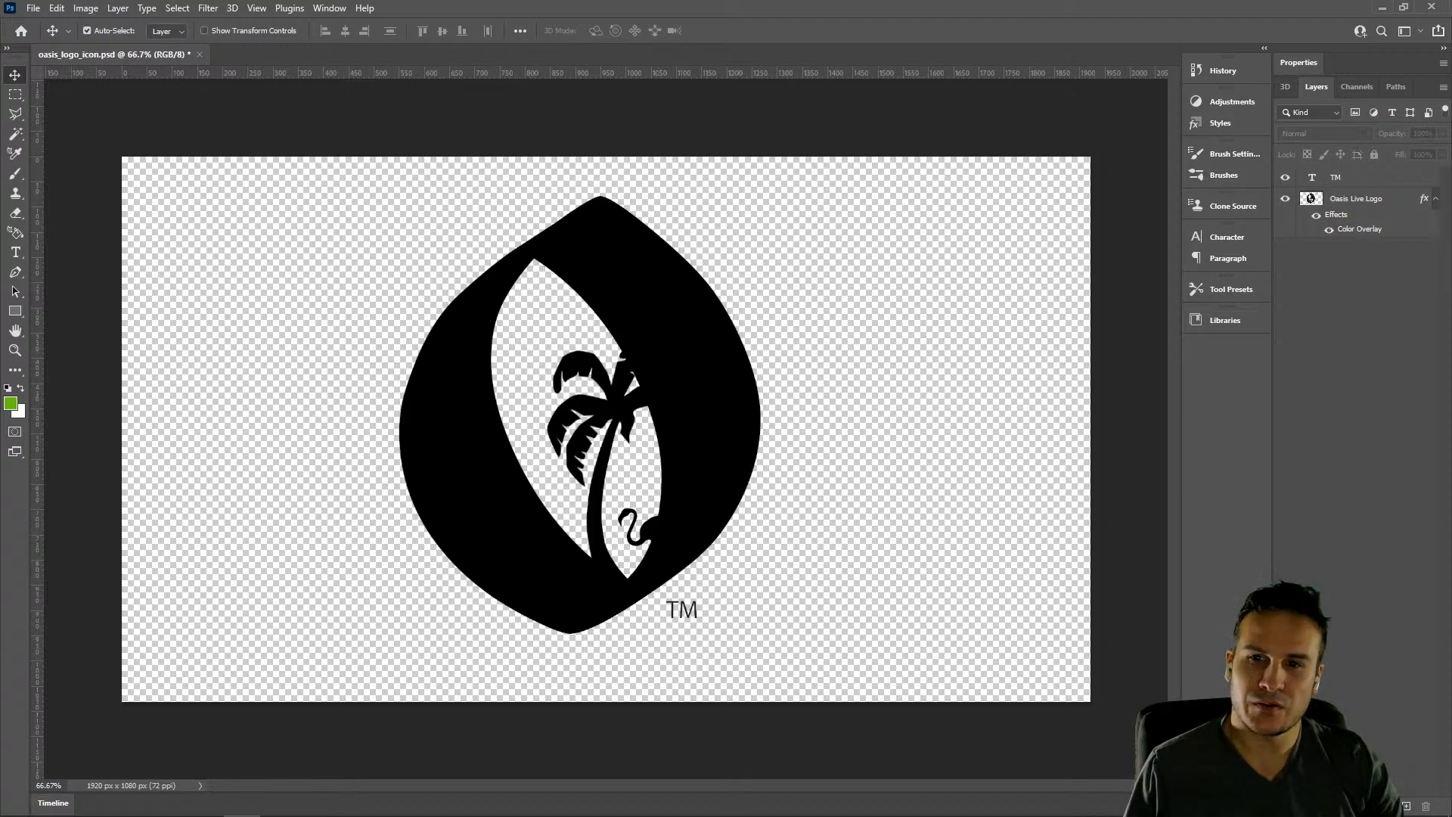
{"action": "left_click_drag", "start_coordinate": [1354, 178], "coordinate": [1354, 308]}
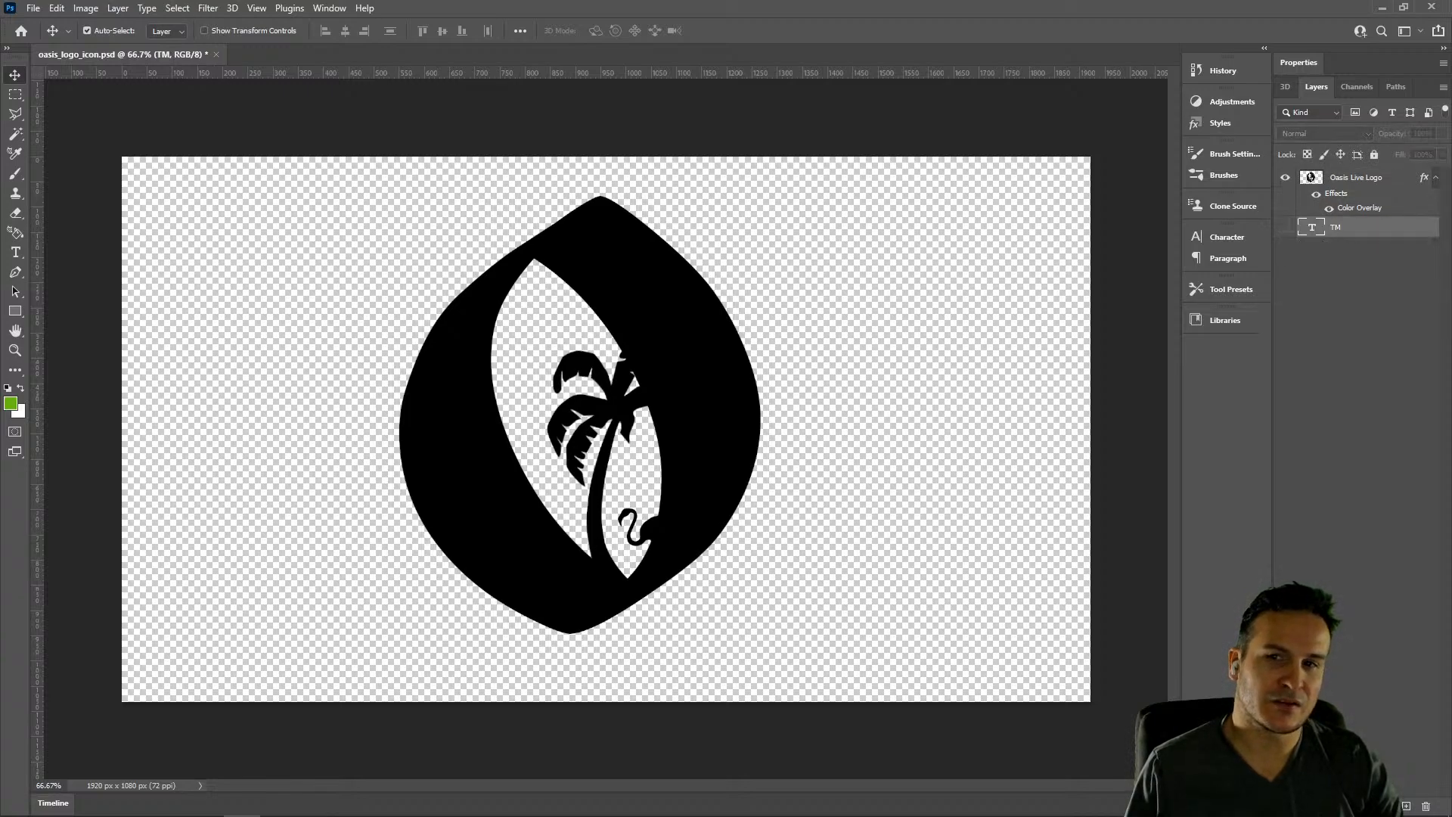
{"action": "left_click", "coordinate": [1285, 177]}
{"action": "left_click", "coordinate": [1284, 227]}
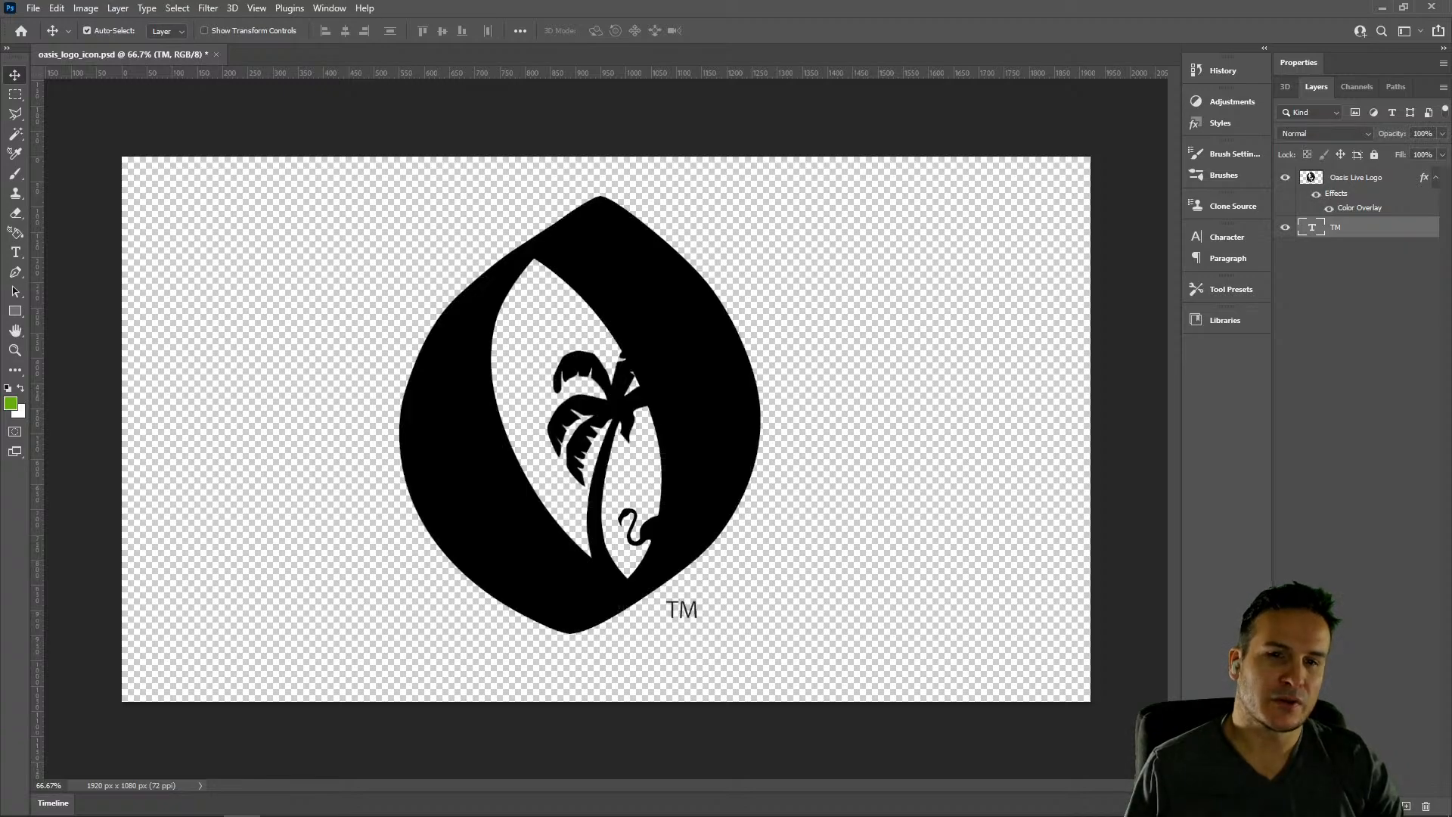
Try adding a layer mask to the Oasis Live Logo layer, and undo it
{"action": "left_click", "coordinate": [414, 386]}
{"action": "right_click", "coordinate": [1349, 178]}
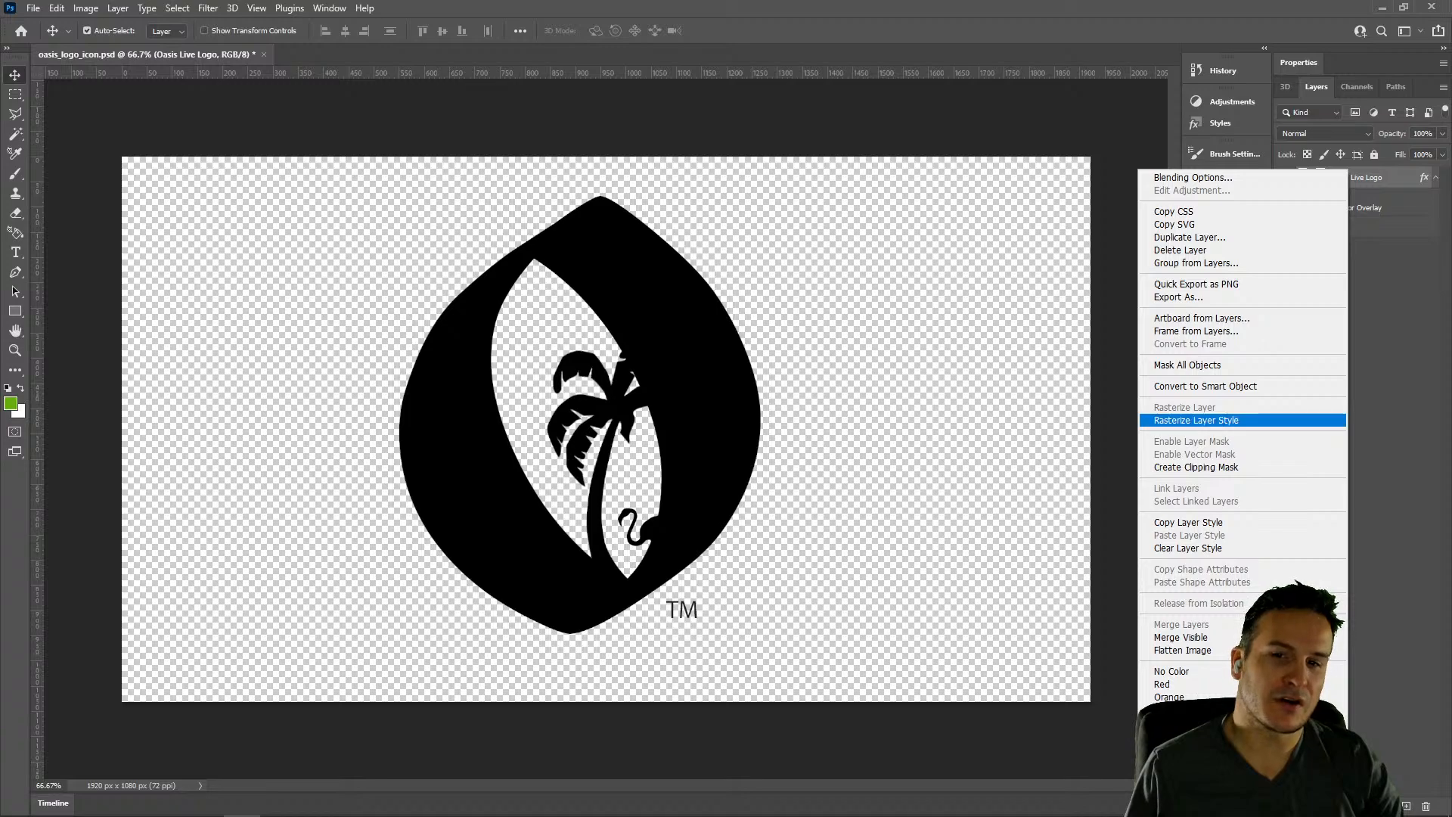
{"action": "key", "text": "Escape"}
{"action": "right_click", "coordinate": [1349, 177]}
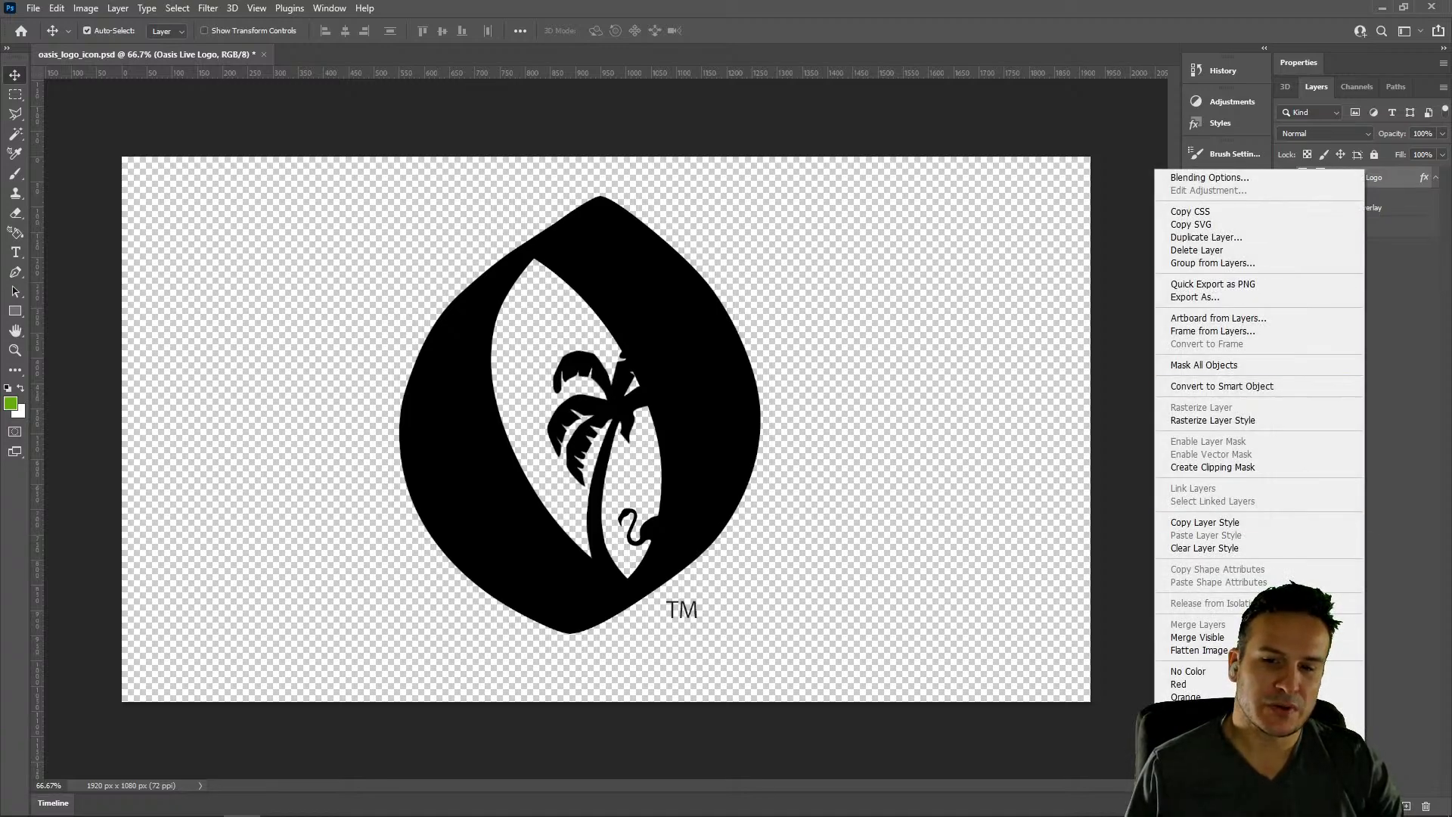
{"action": "key", "text": "Escape"}
{"action": "left_click", "coordinate": [1347, 806]}
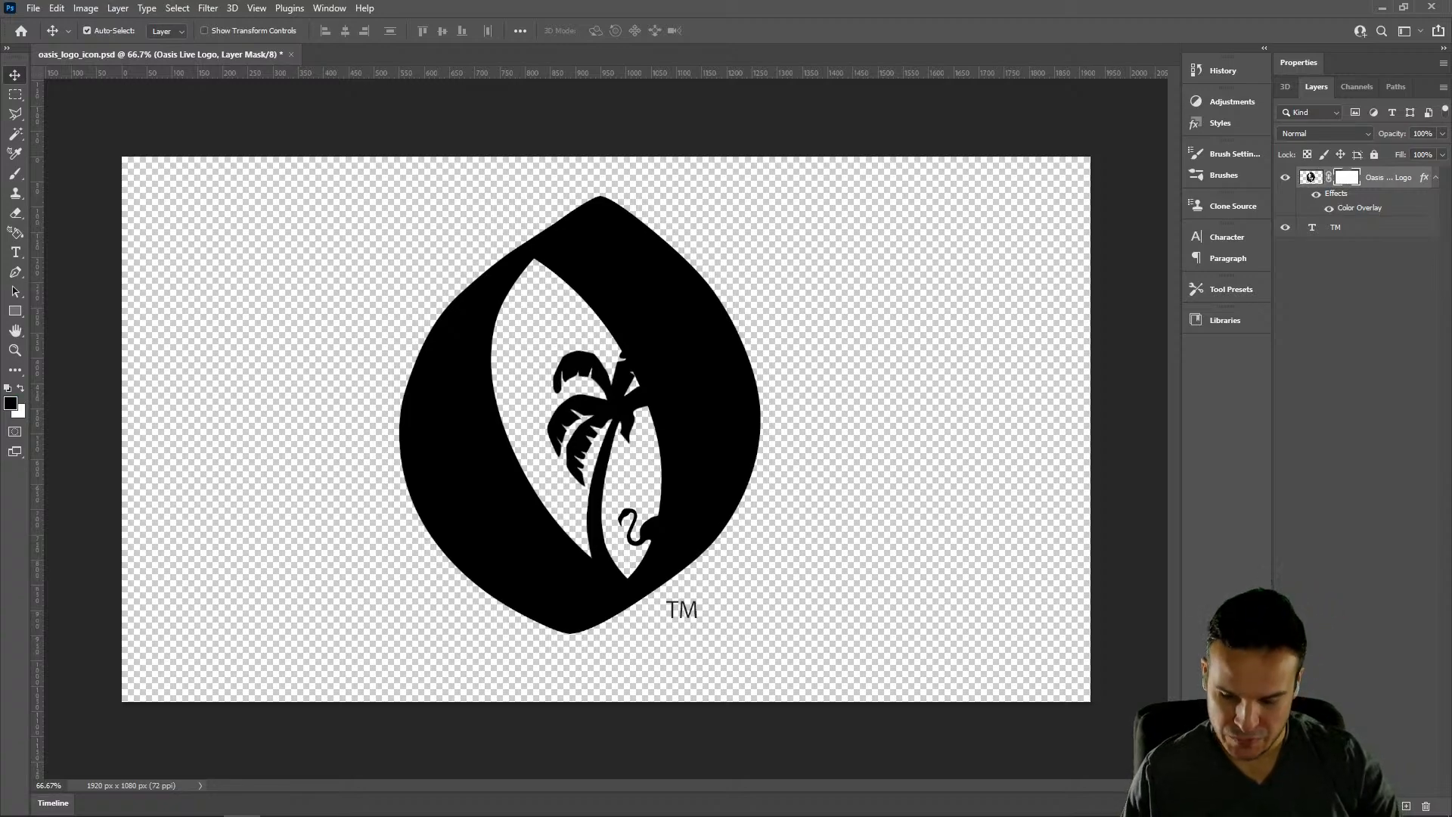
{"action": "key", "text": "ctrl+z"}
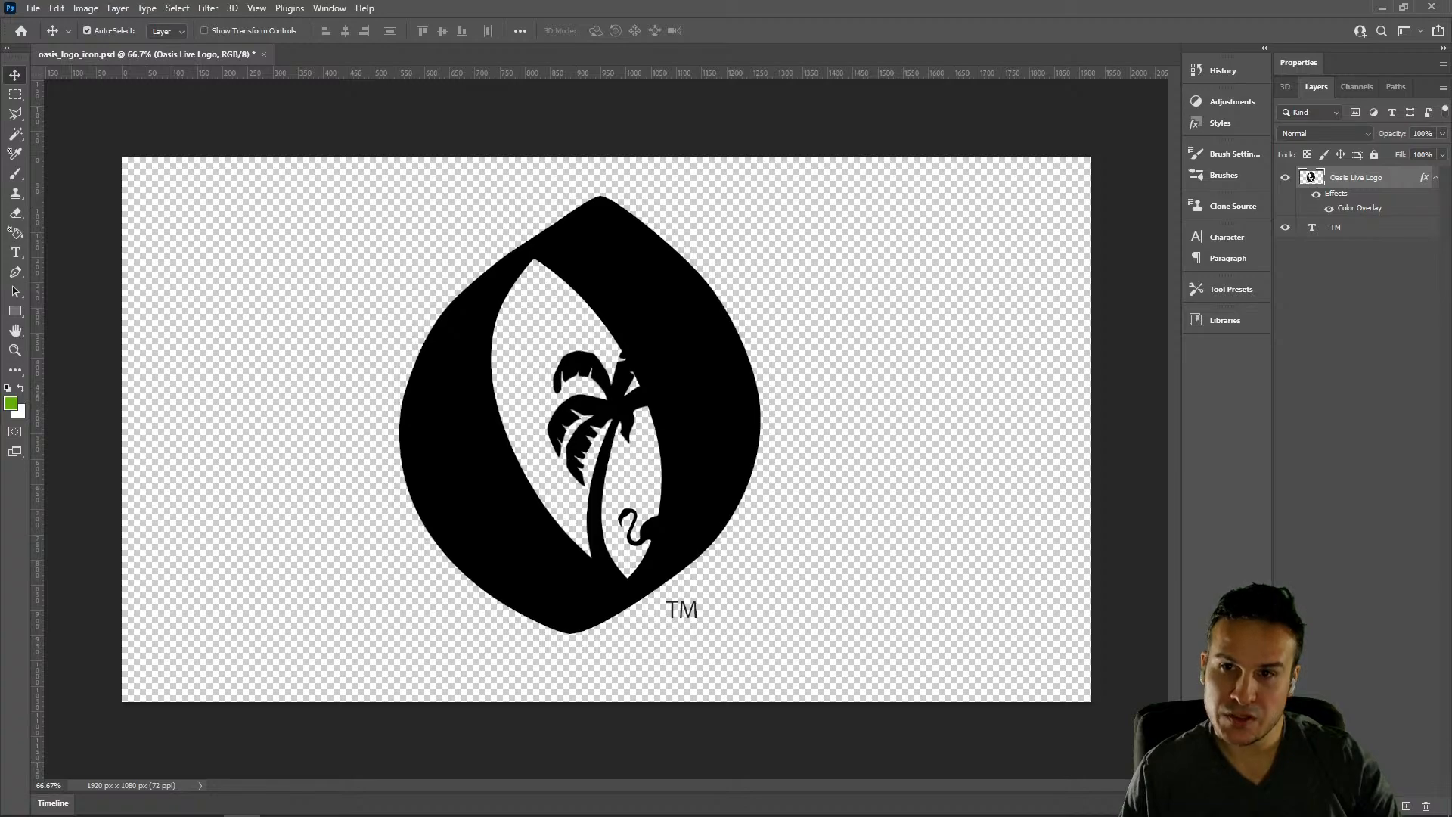
Try to create a path from the unselected logo layer, and delete the layer mask added by mistake
{"action": "left_click", "coordinate": [1396, 86]}
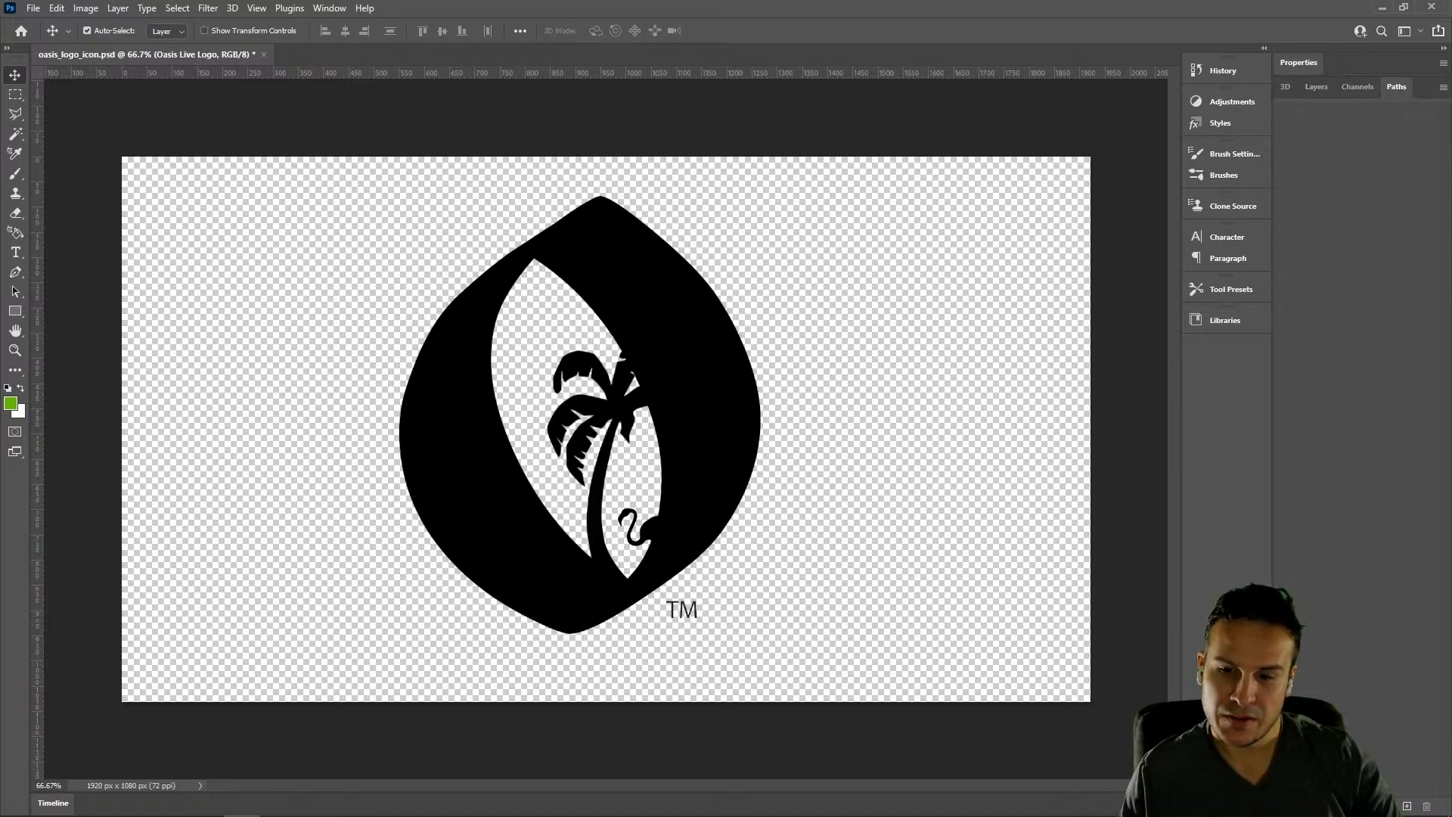
{"action": "left_click", "coordinate": [1316, 87]}
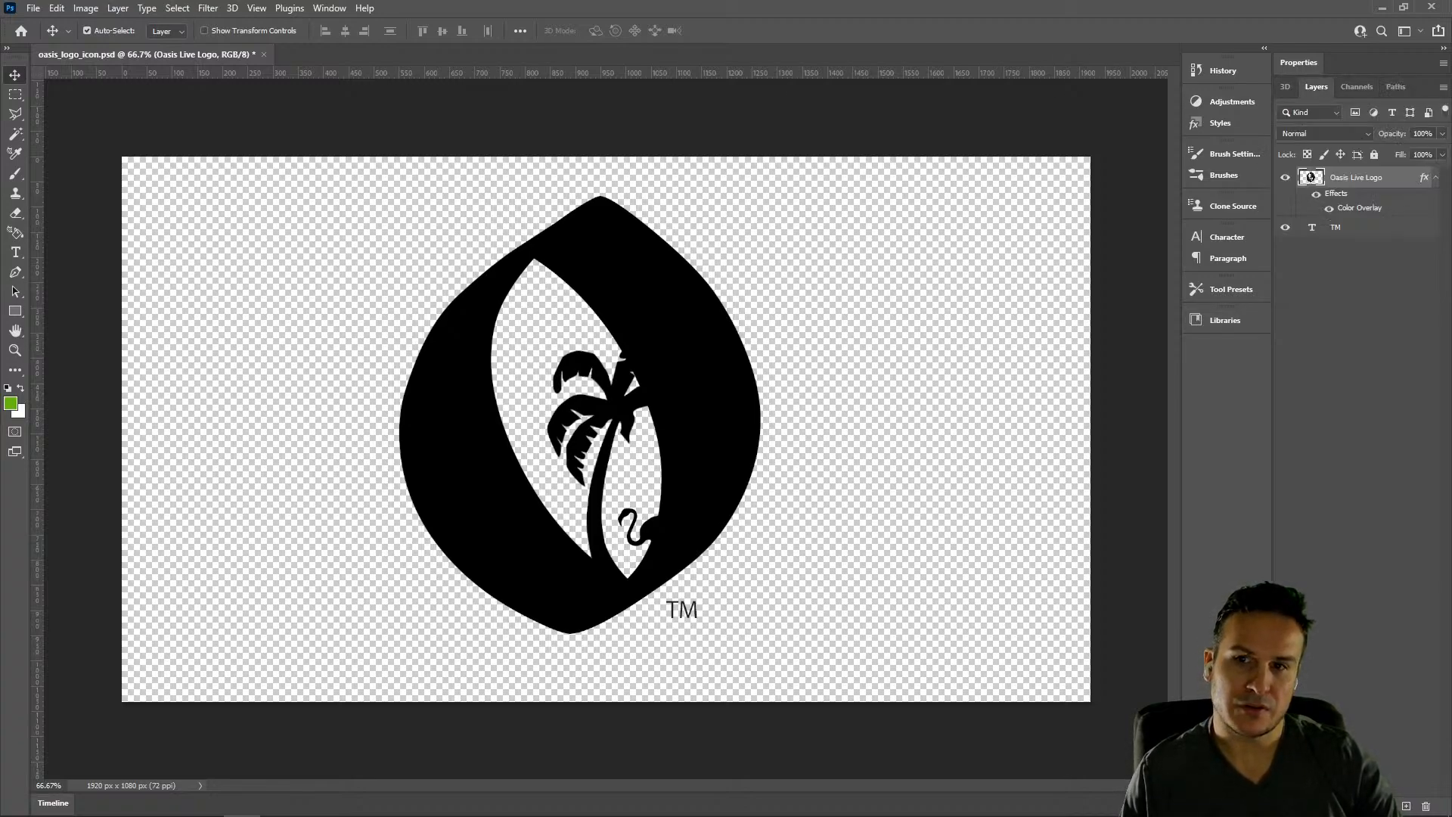
{"action": "left_click", "coordinate": [1356, 318]}
{"action": "left_click", "coordinate": [1356, 178]}
{"action": "left_click", "coordinate": [1396, 87]}
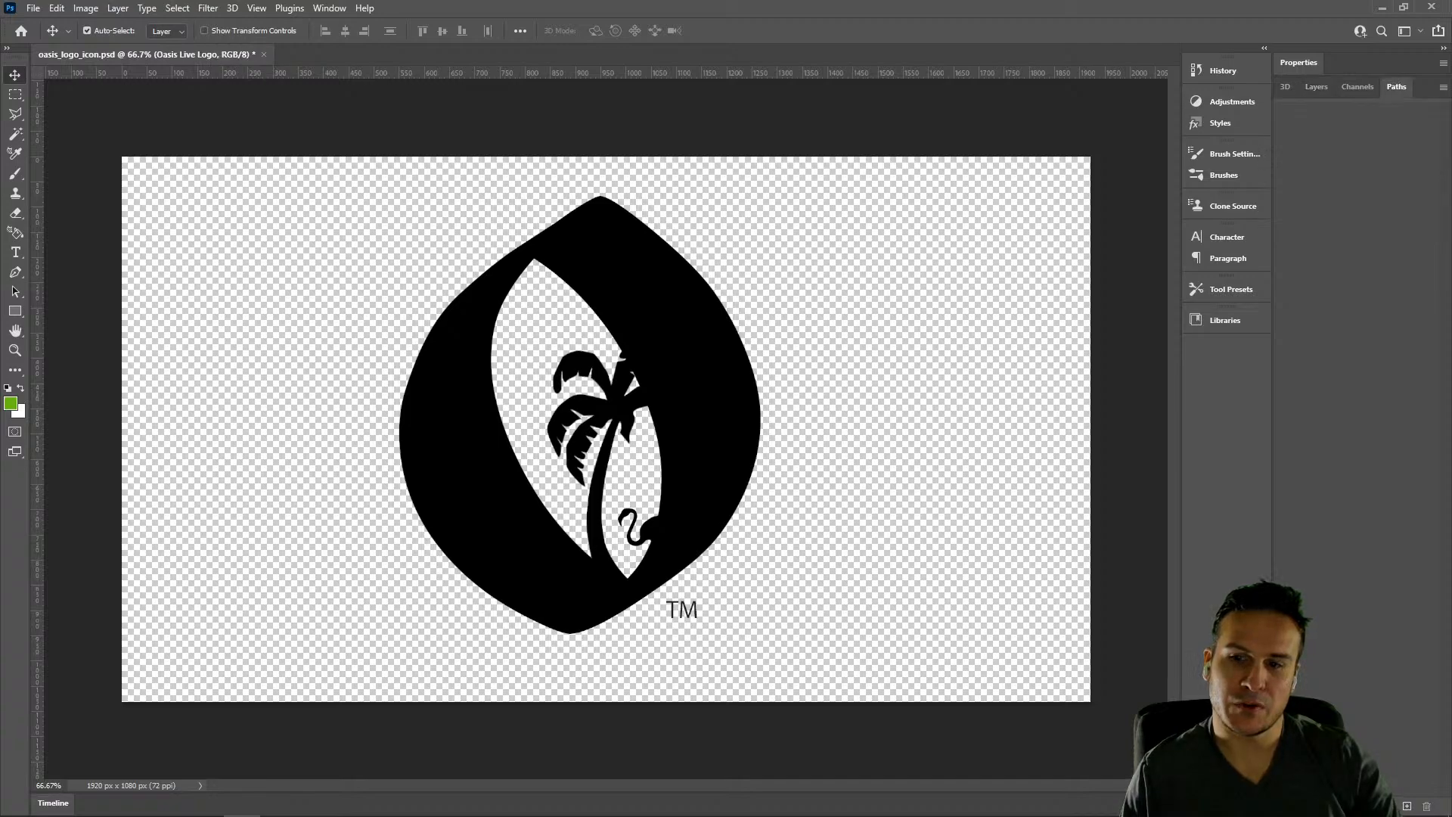
{"action": "key", "text": "ctrl+backslash"}
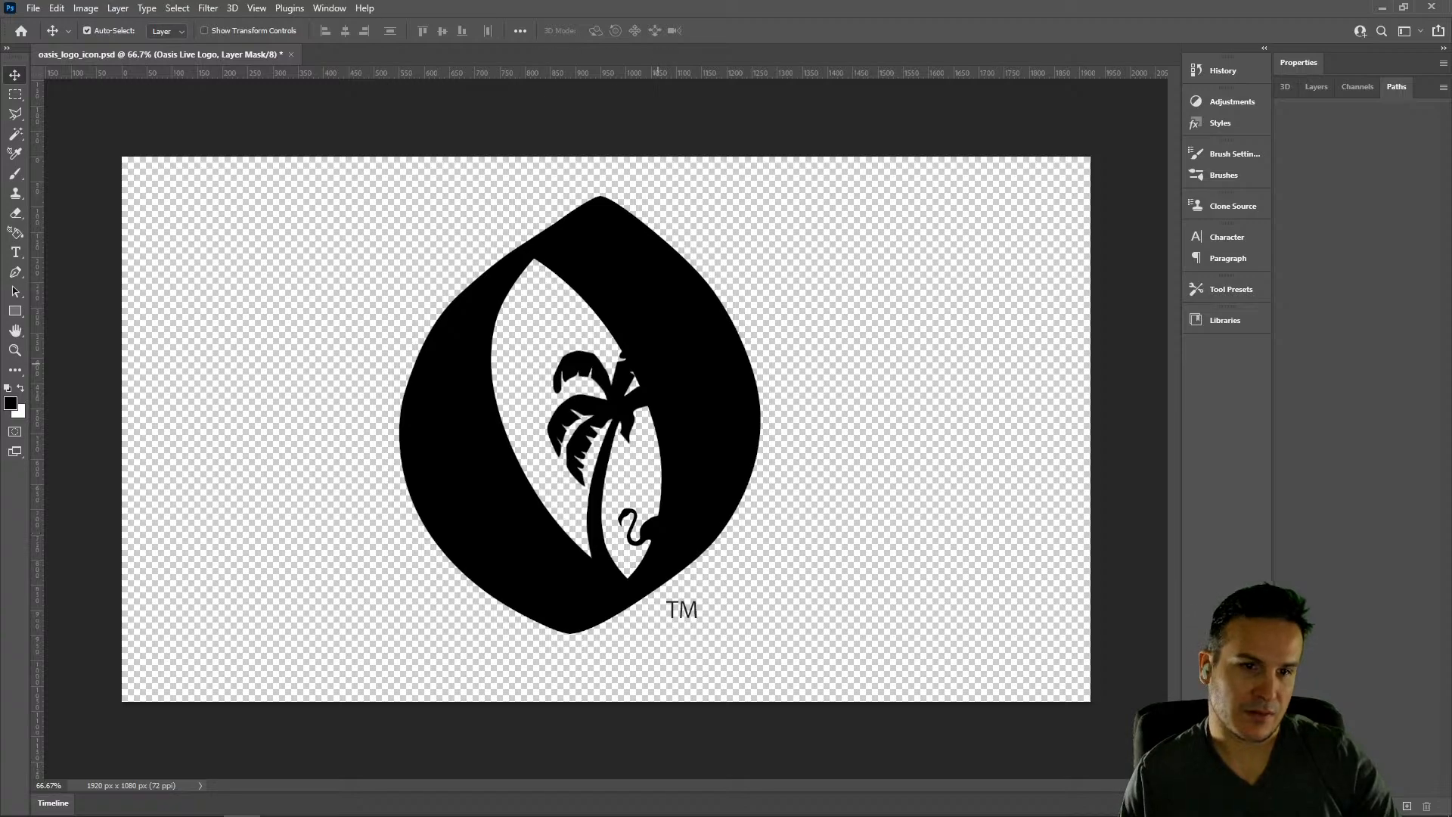
{"action": "left_click", "coordinate": [892, 302]}
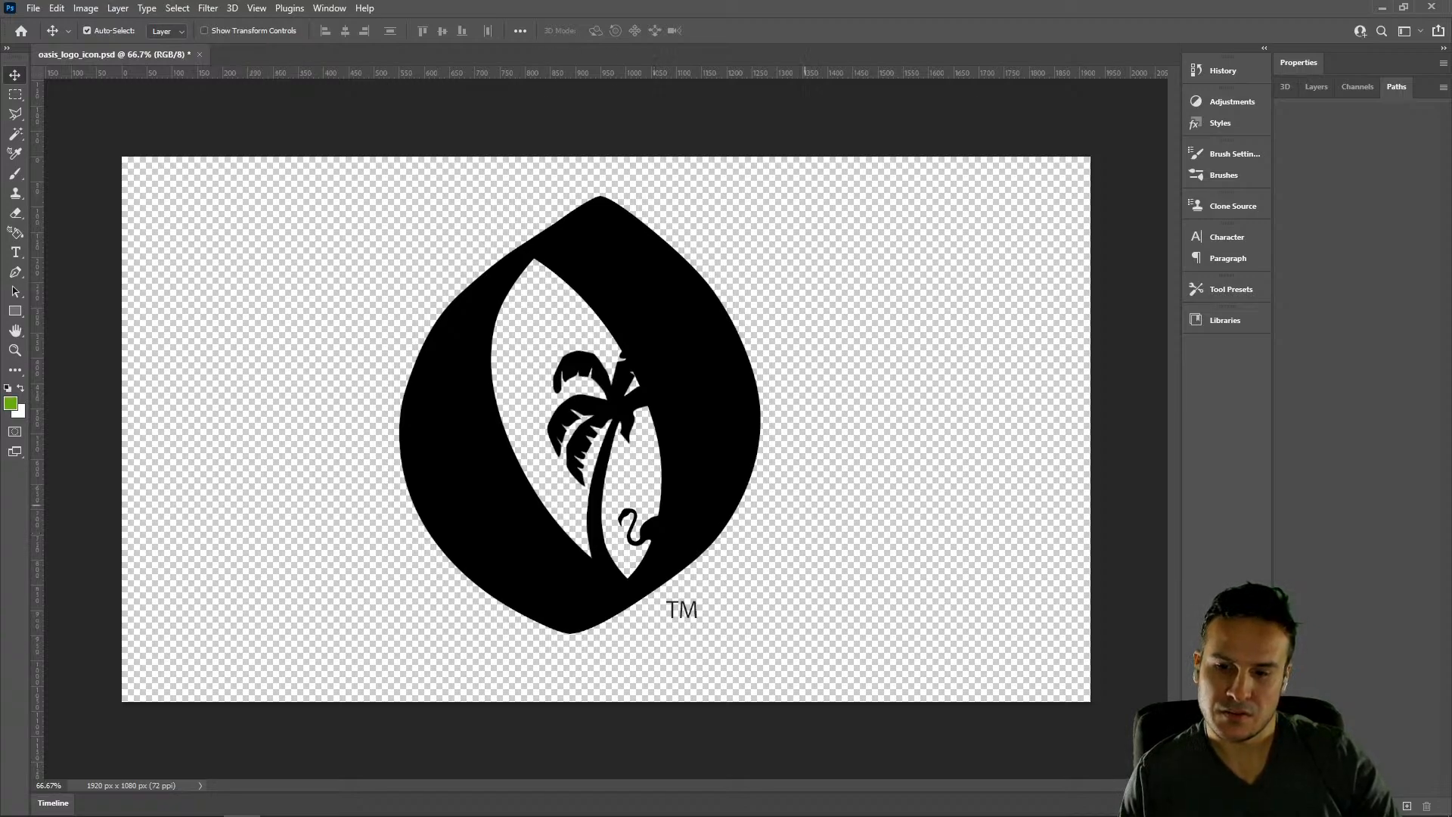
{"action": "left_click", "coordinate": [1316, 87]}
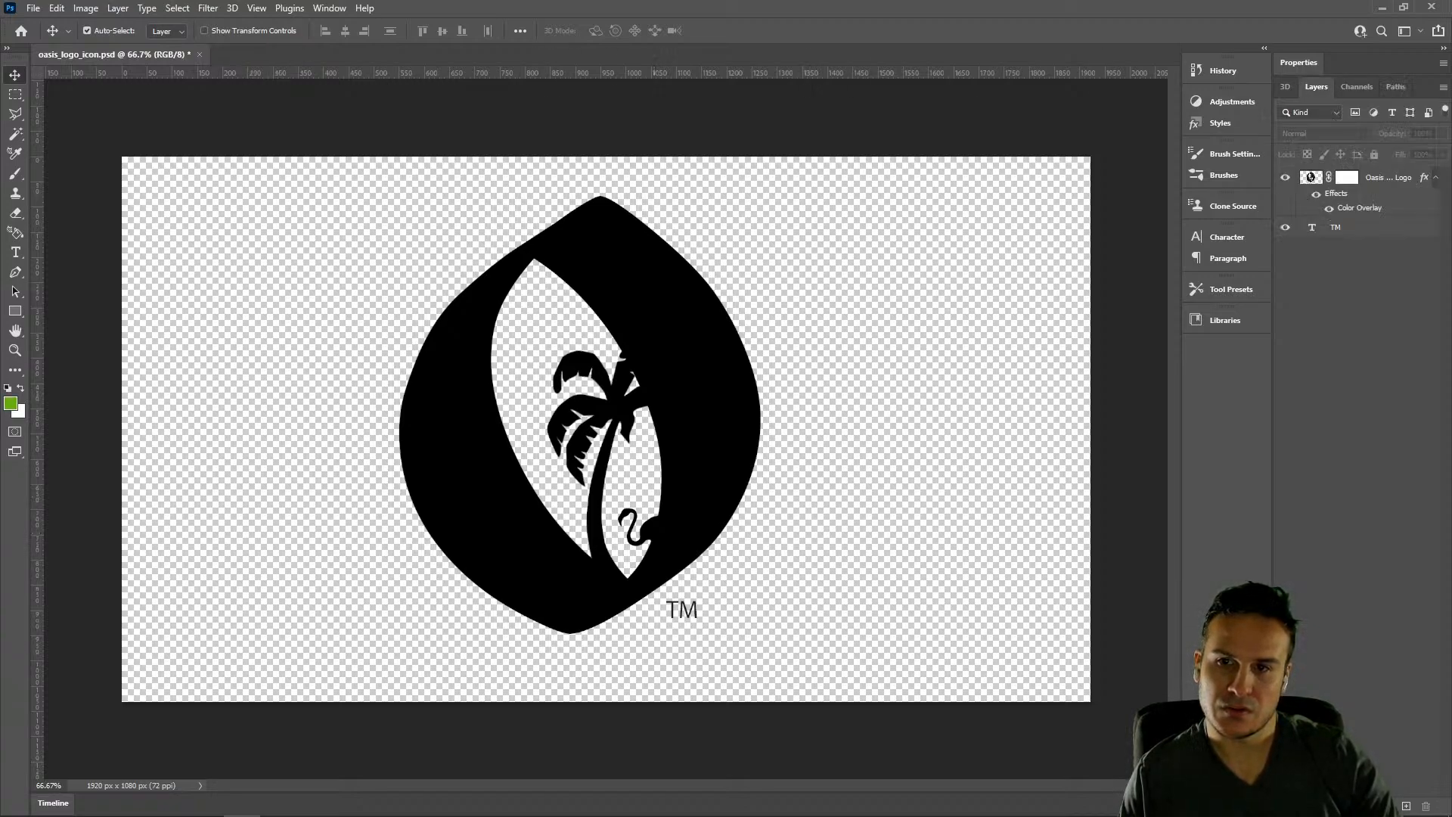
{"action": "left_click", "coordinate": [1347, 177]}
{"action": "key", "text": "Delete"}
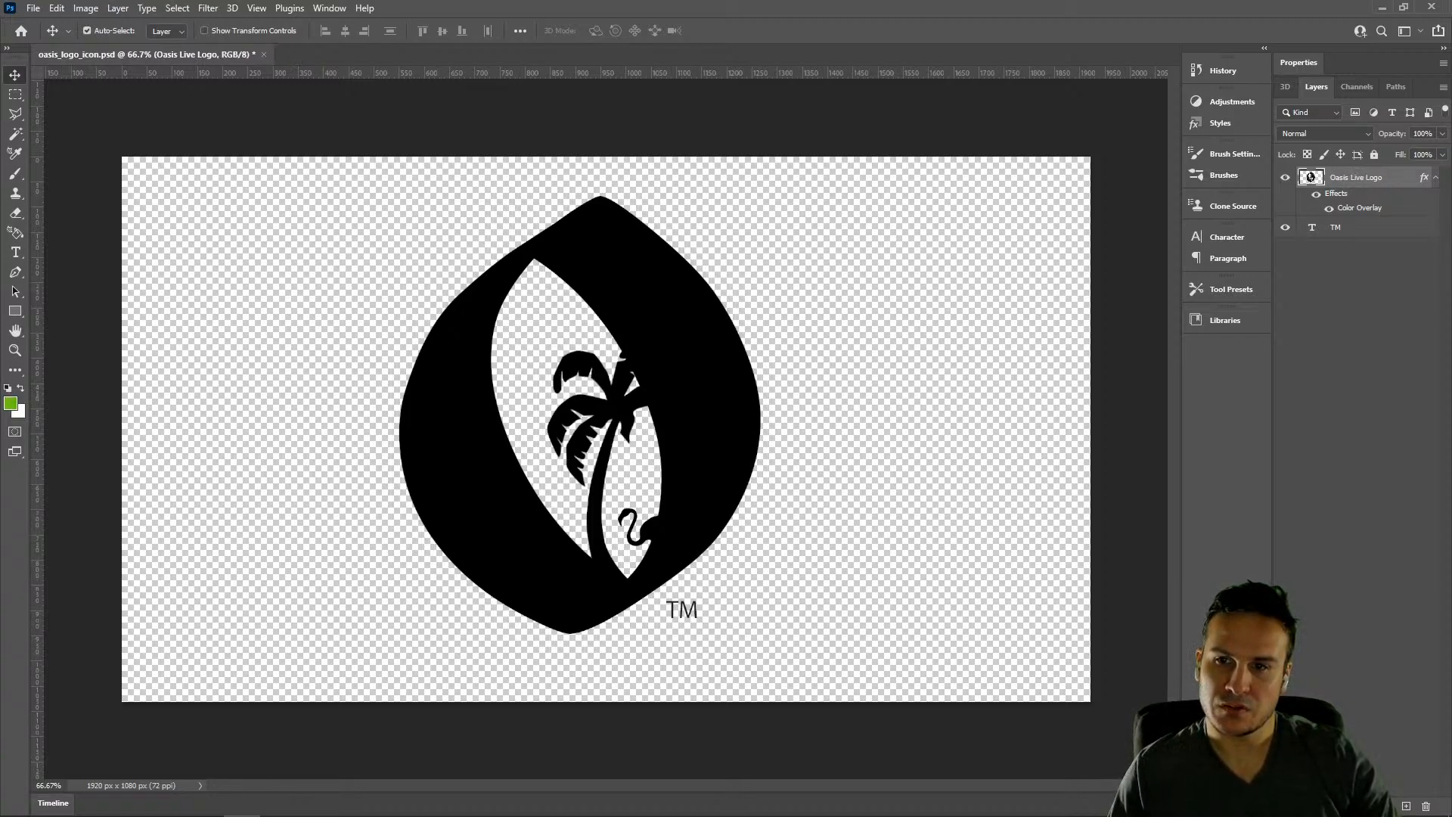
Rasterize the layer style of the Oasis Live Logo layer and load its pixels as a selection
{"action": "right_click", "coordinate": [1350, 173]}
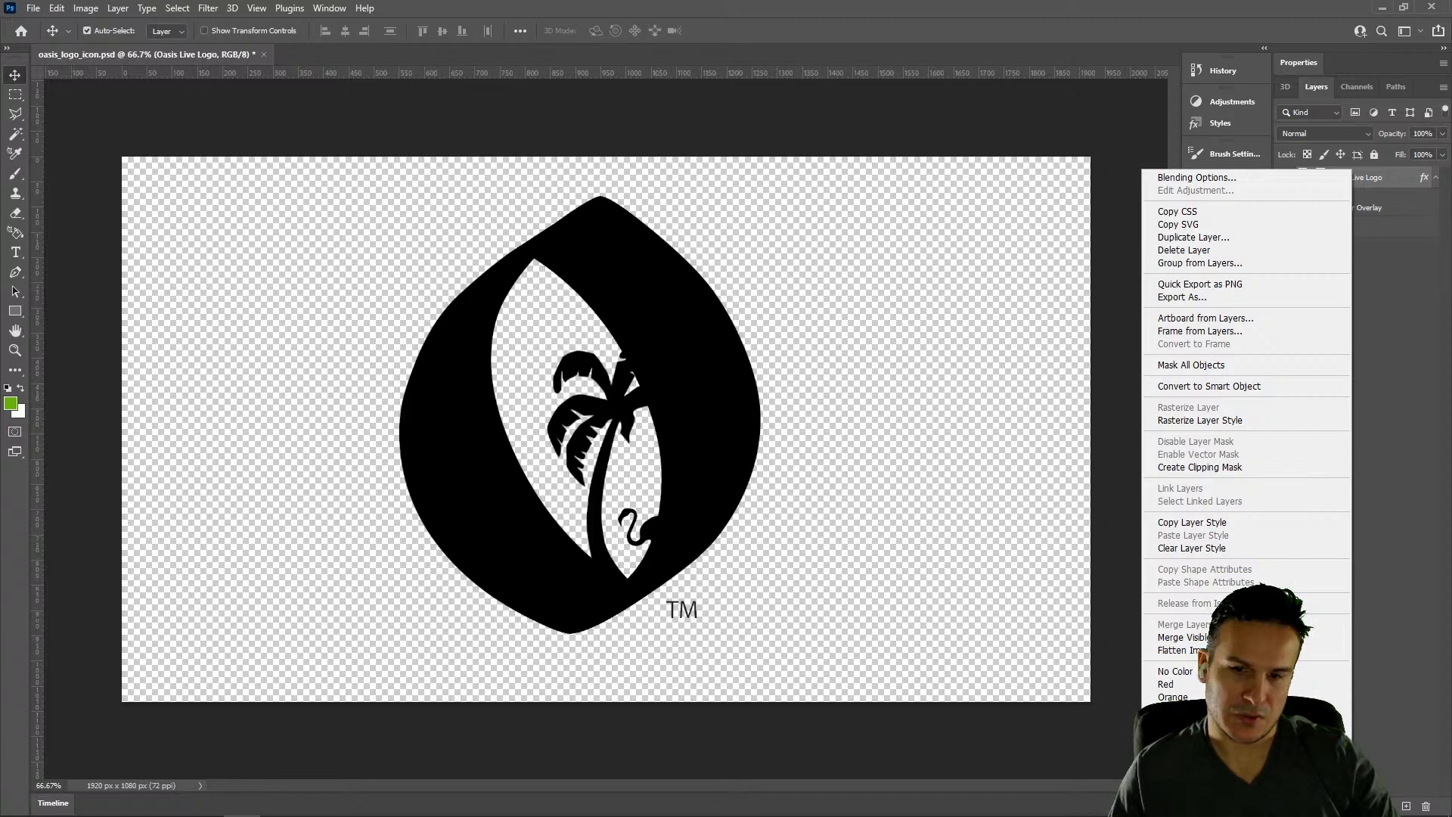
{"action": "left_click", "coordinate": [1199, 420]}
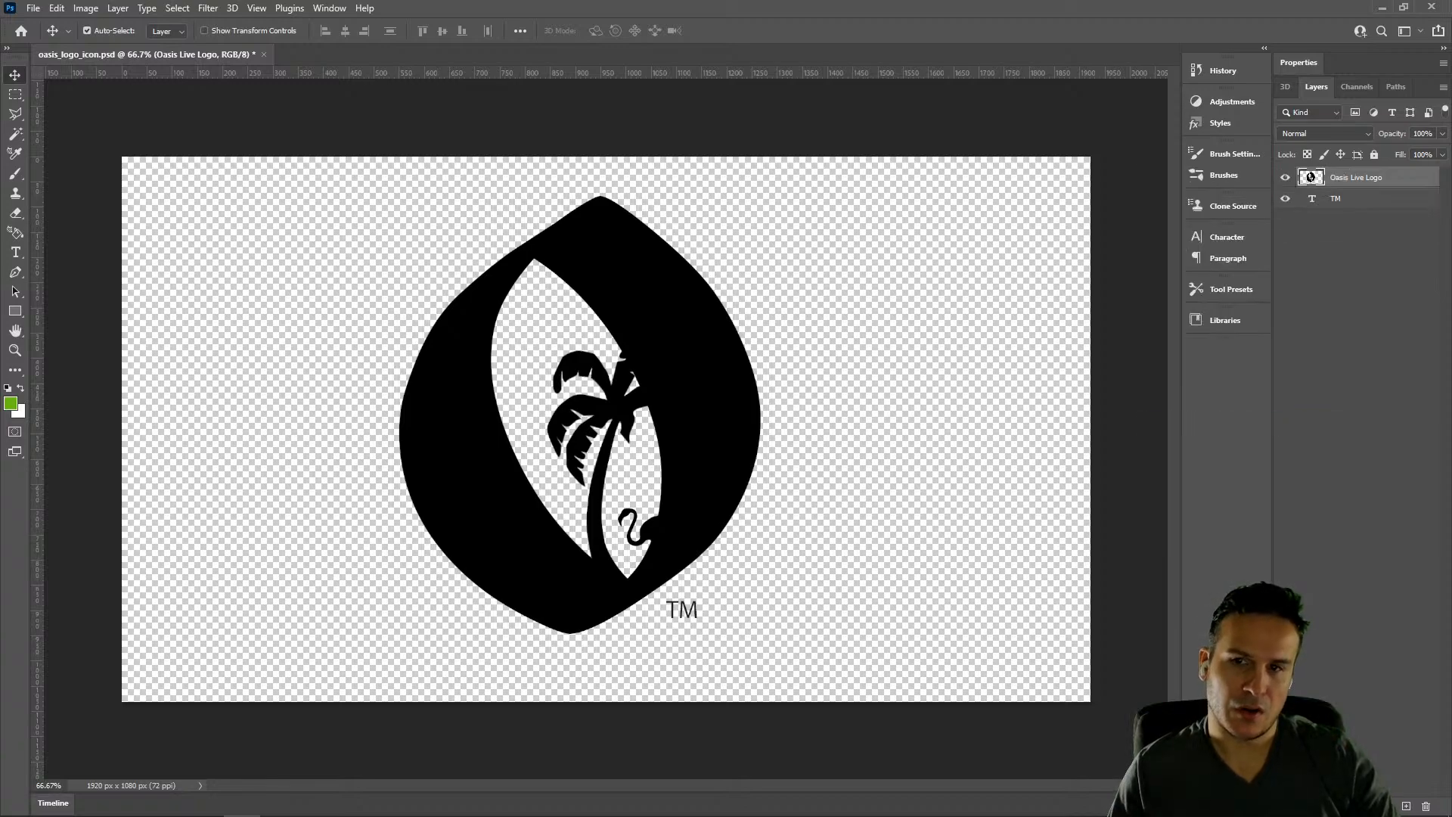
{"action": "right_click", "coordinate": [1354, 179]}
{"action": "left_click", "coordinate": [1300, 221]}
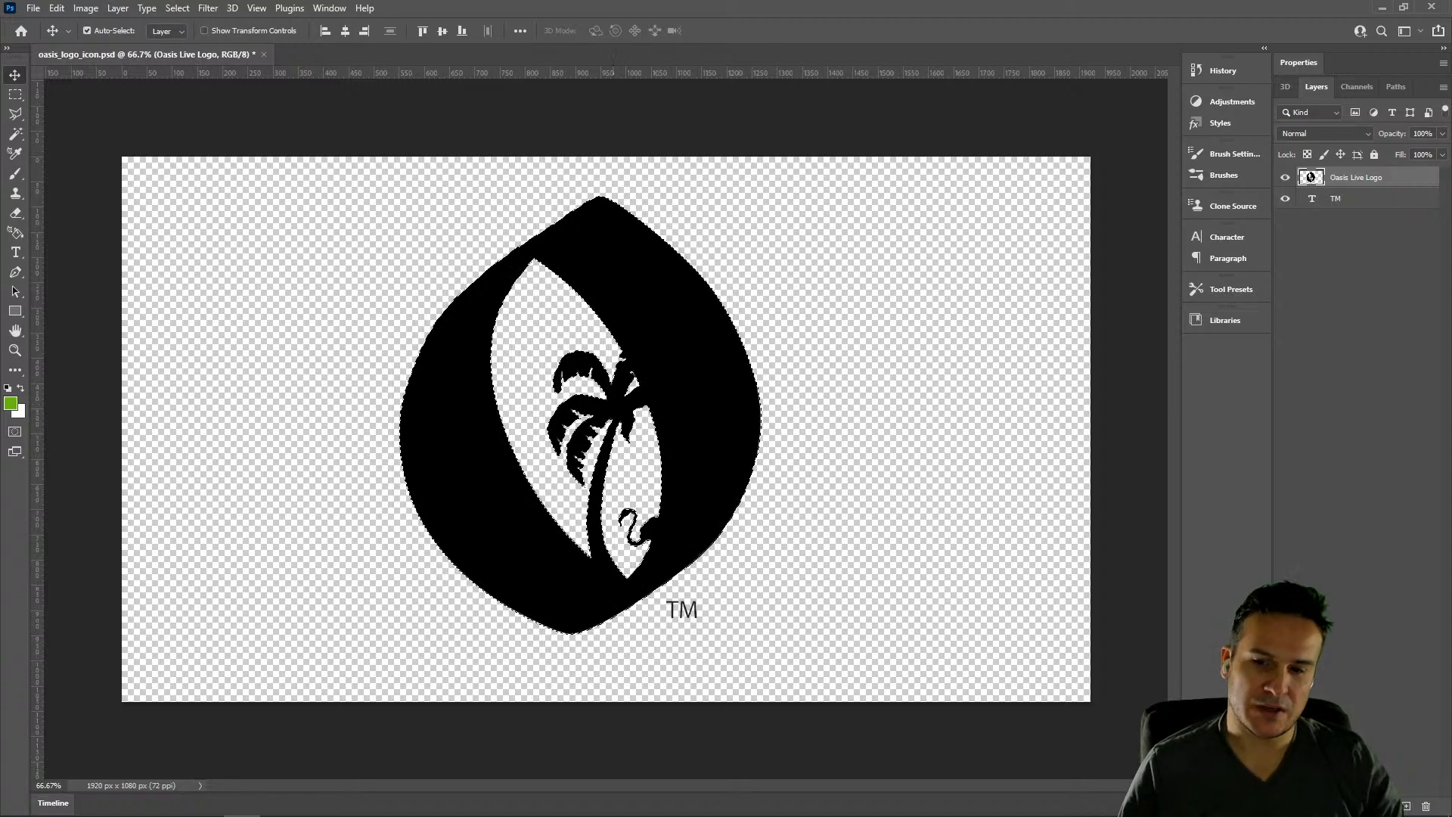
Make a work path from the logo selection
{"action": "left_click", "coordinate": [1397, 86]}
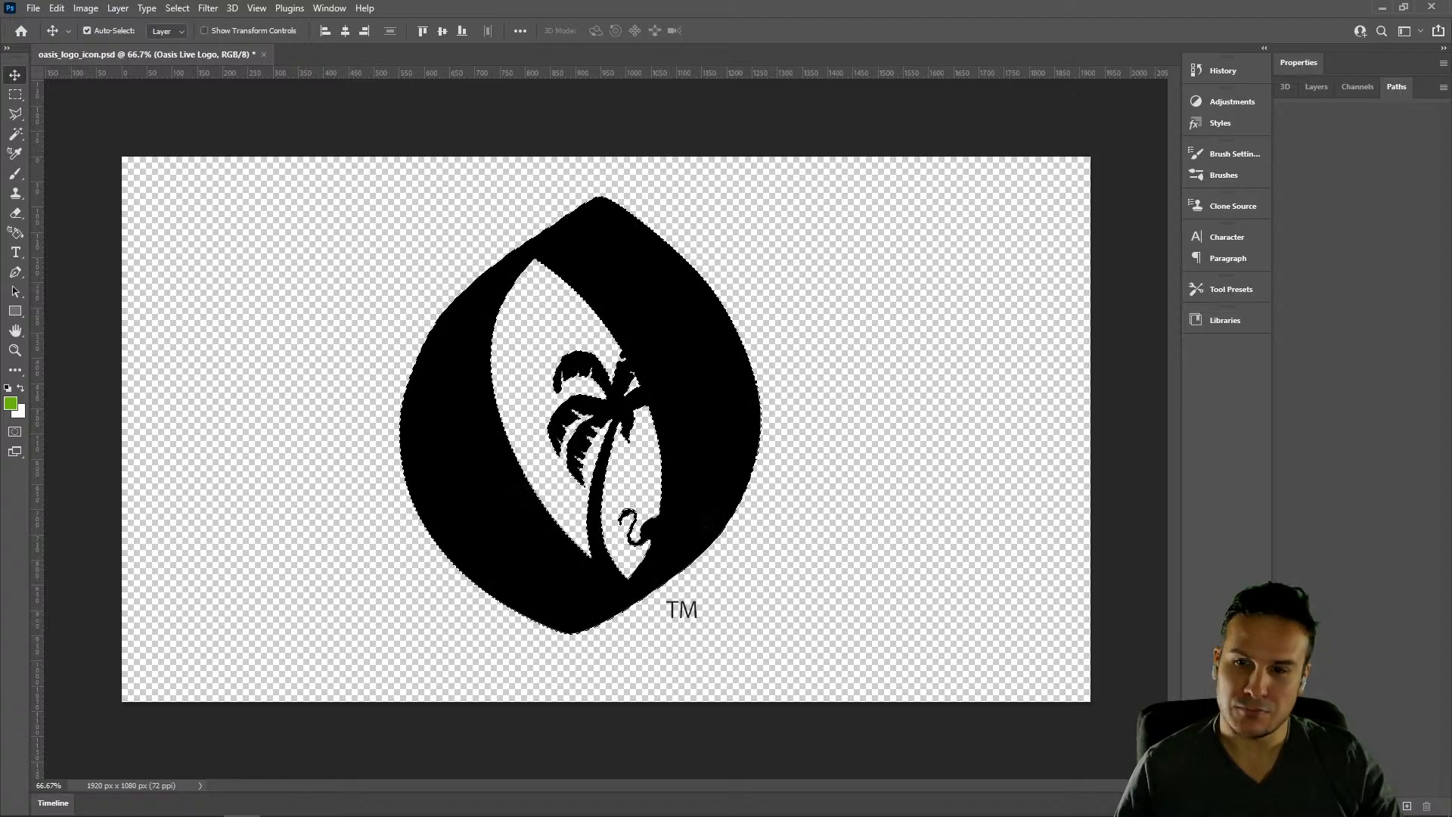
{"action": "left_click_drag", "start_coordinate": [1135, 8], "coordinate": [1014, 32]}
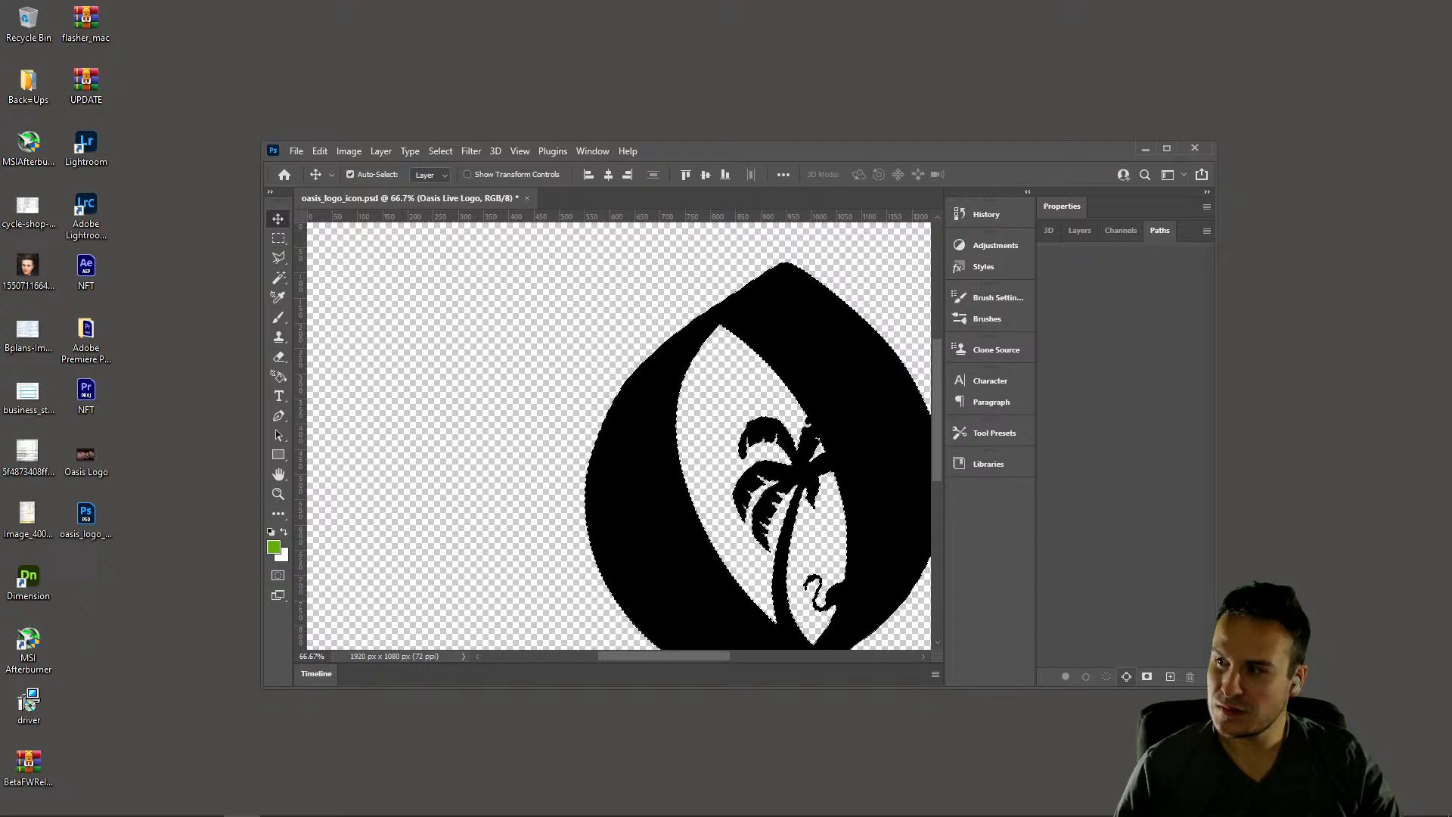
{"action": "left_click", "coordinate": [1127, 677]}
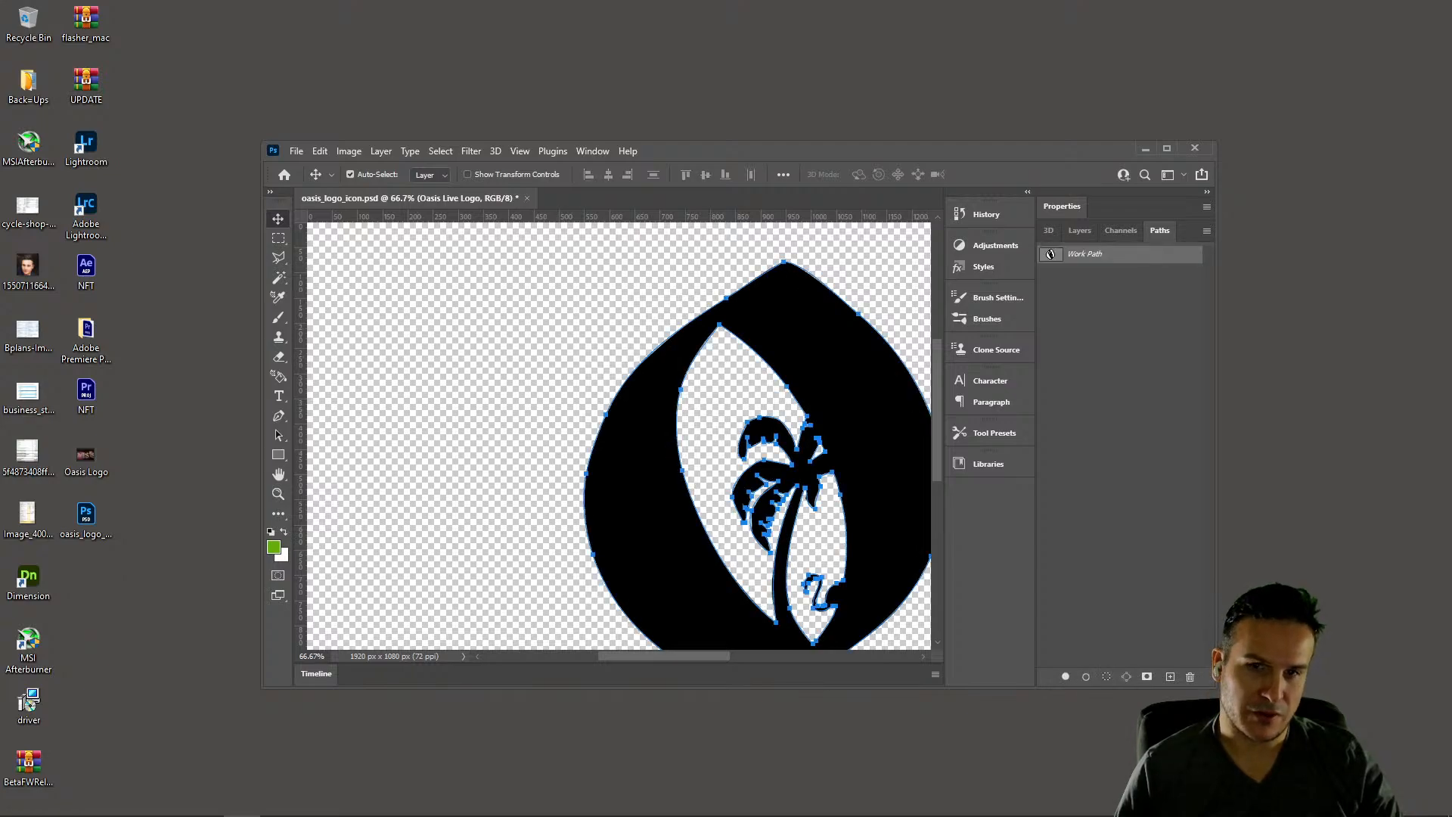
{"action": "left_click", "coordinate": [1166, 148]}
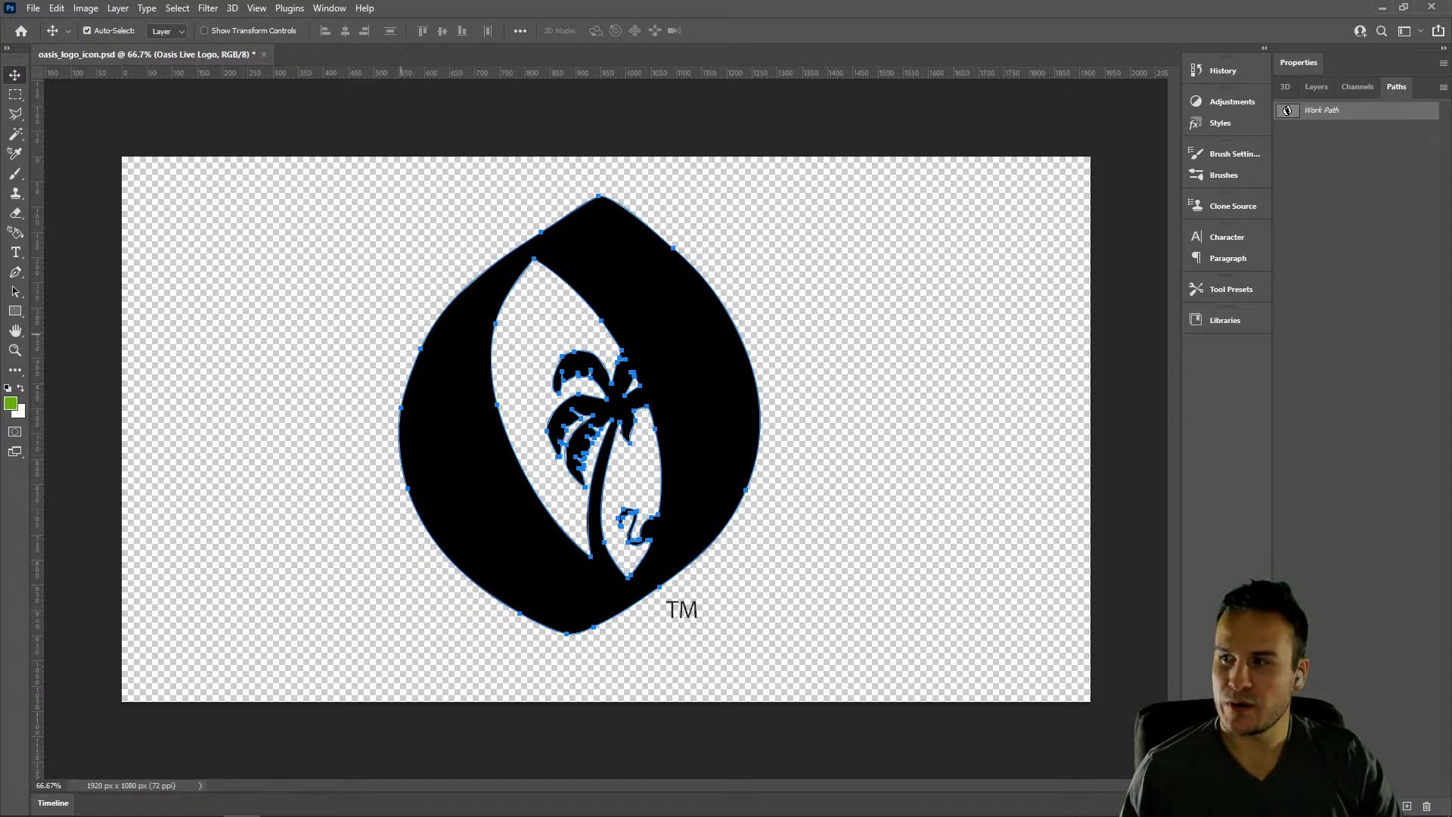
Export the Work Path to the desktop as an Adobe Illustrator file named oasis_logo_icon
{"action": "left_click", "coordinate": [33, 8]}
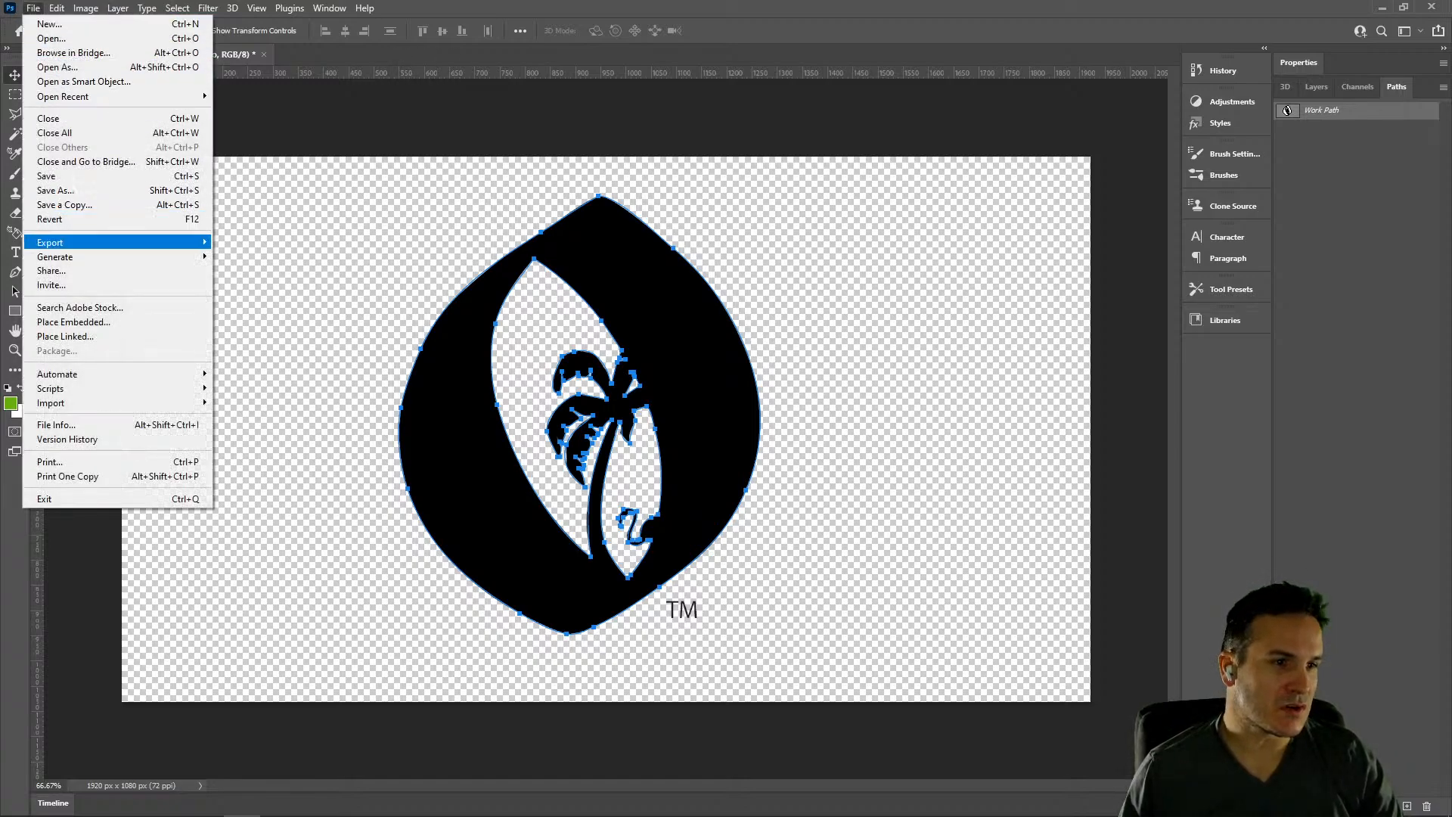
{"action": "mouse_move", "coordinate": [50, 242]}
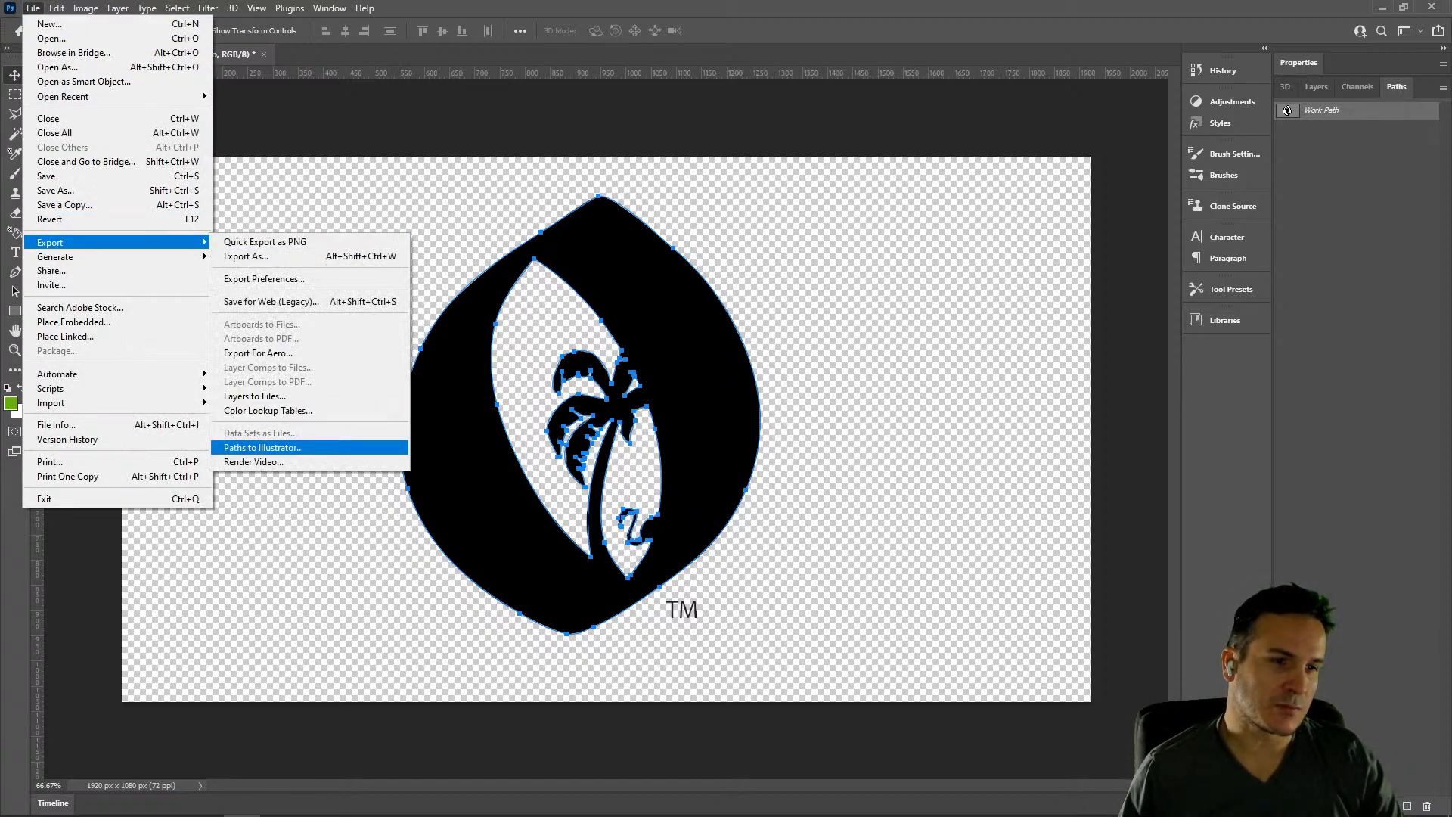
{"action": "left_click", "coordinate": [263, 447]}
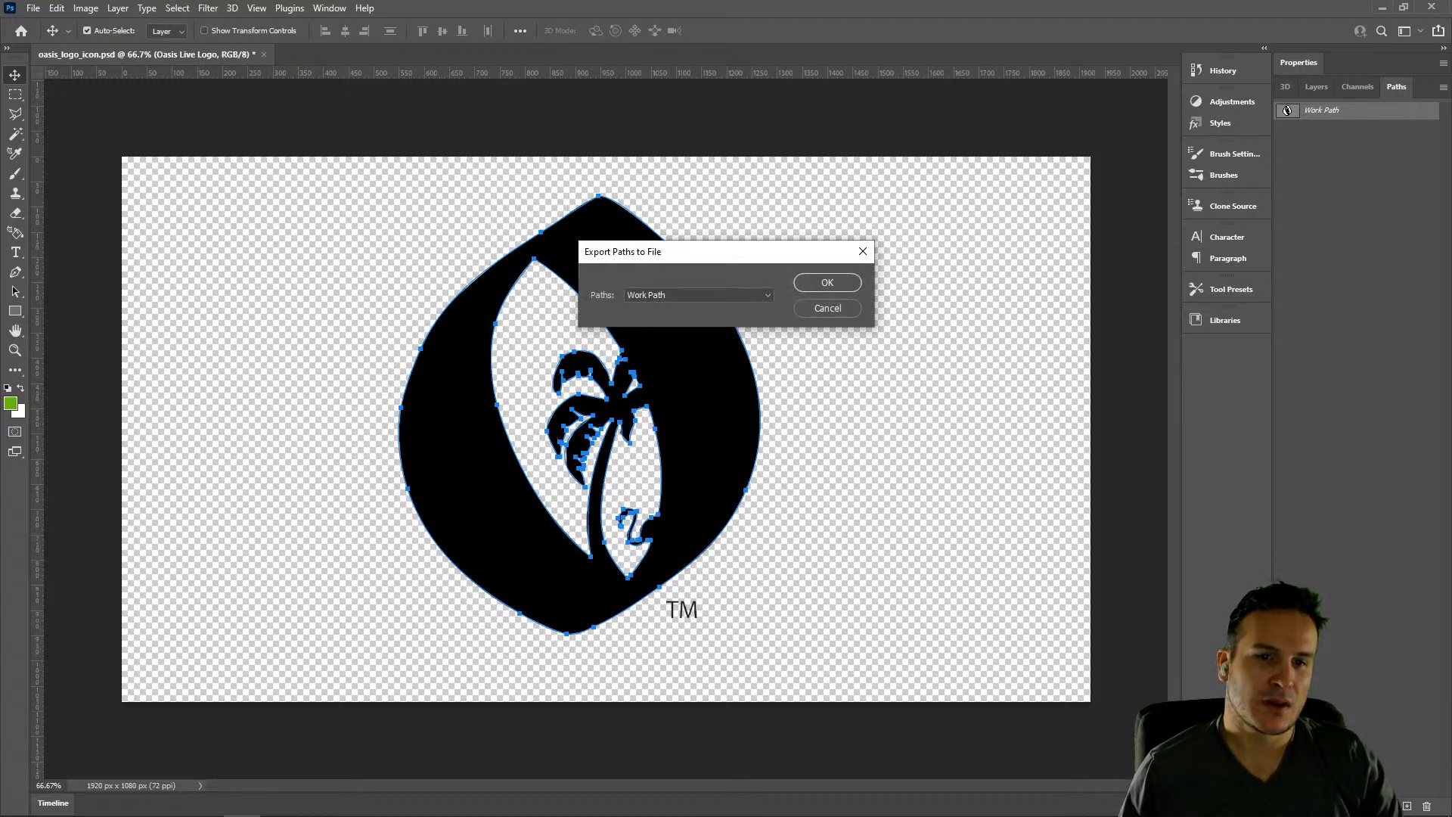
{"action": "key", "text": "Return"}
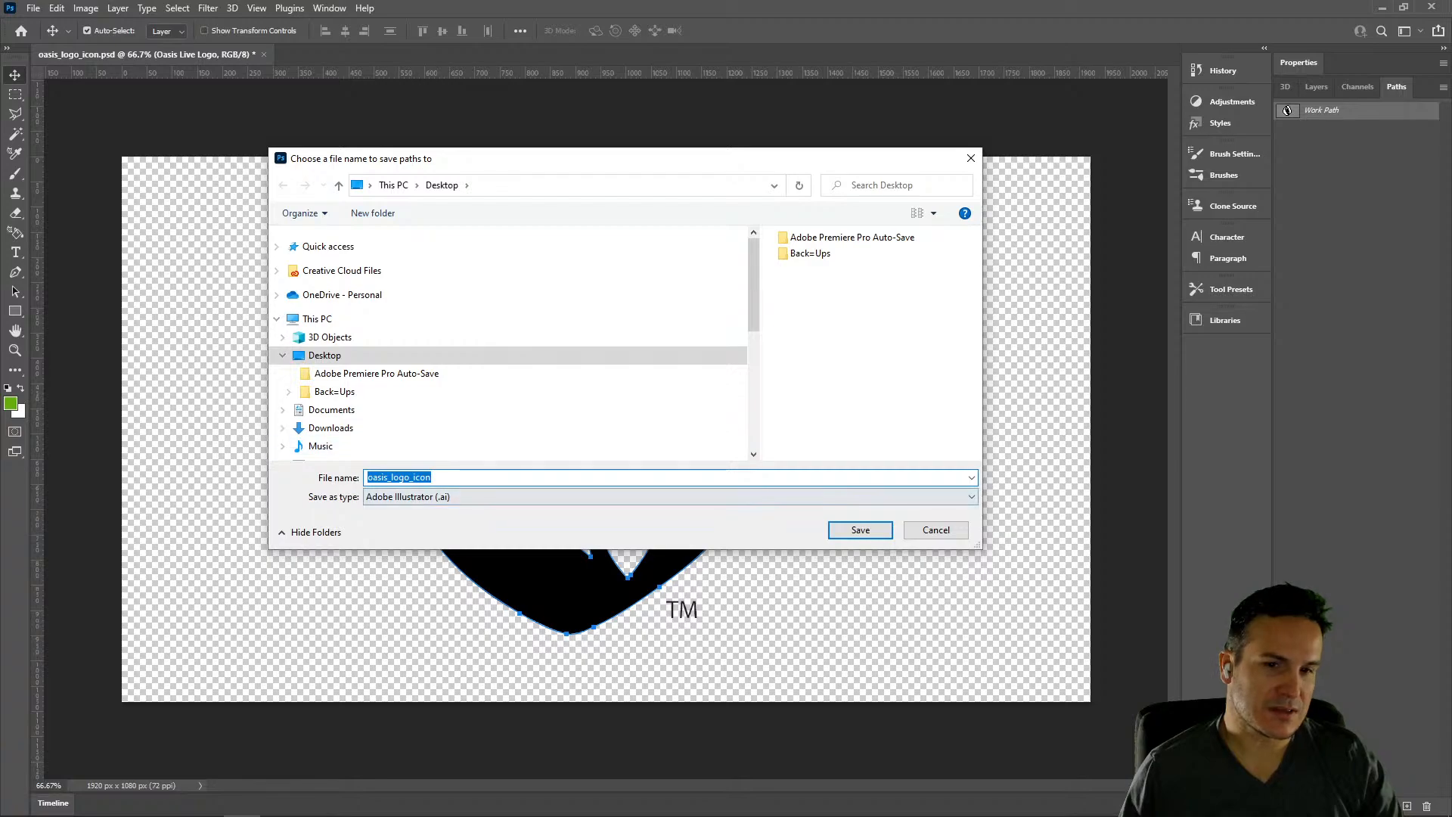
{"action": "key", "text": "Return"}
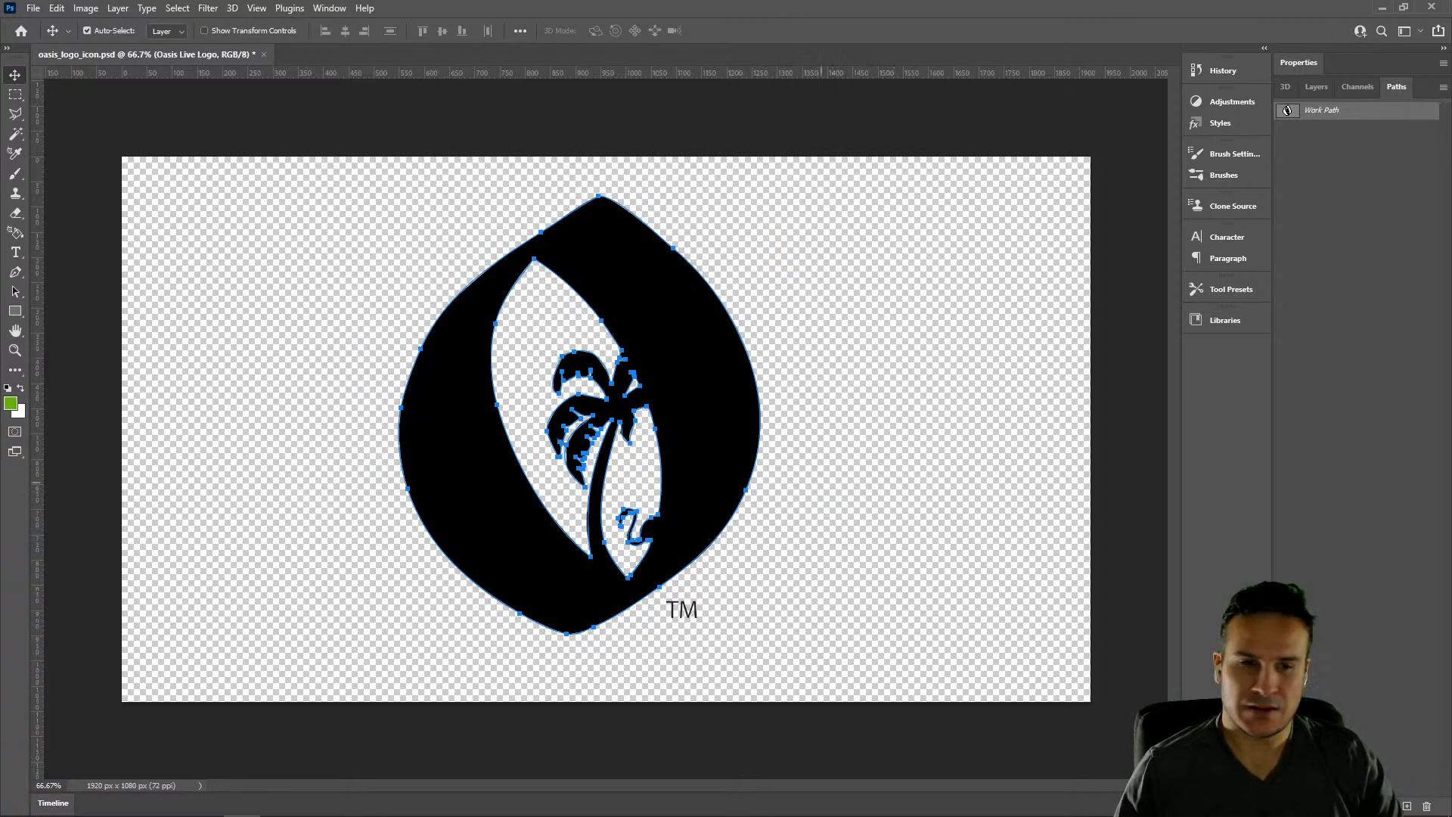
Uncover the desktop and delete the unneeded files and shortcuts, keeping the Oasis logo files
{"action": "left_click_drag", "start_coordinate": [715, 7], "coordinate": [762, 45]}
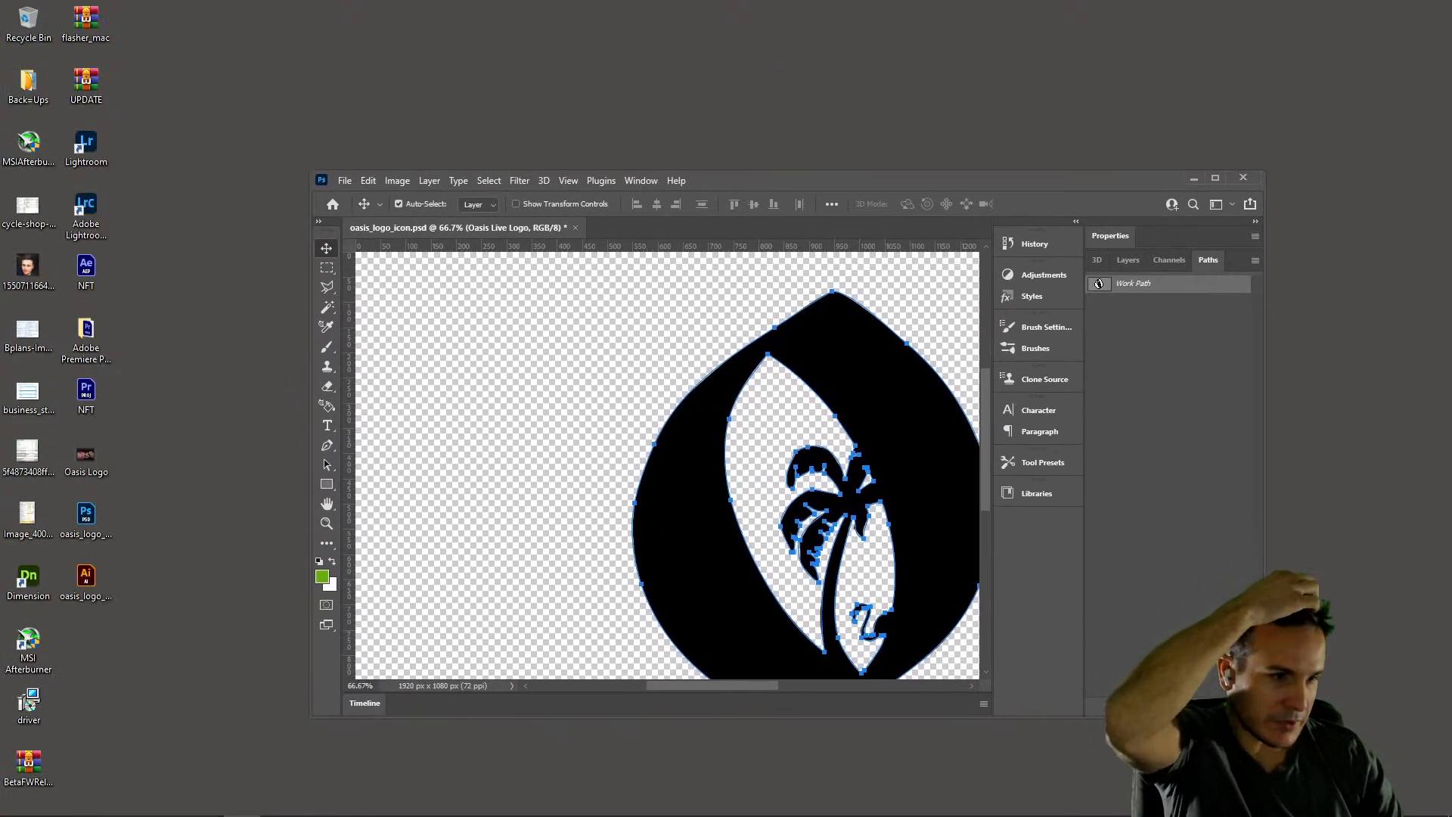
{"action": "left_click_drag", "start_coordinate": [57, 800], "coordinate": [19, 69]}
{"action": "key", "text": "Delete"}
{"action": "left_click_drag", "start_coordinate": [162, 163], "coordinate": [53, 7]}
{"action": "key", "text": "Delete"}
{"action": "left_click_drag", "start_coordinate": [238, 630], "coordinate": [64, 218]}
{"action": "left_click_drag", "start_coordinate": [87, 215], "coordinate": [46, 81]}
{"action": "left_click", "coordinate": [171, 295]}
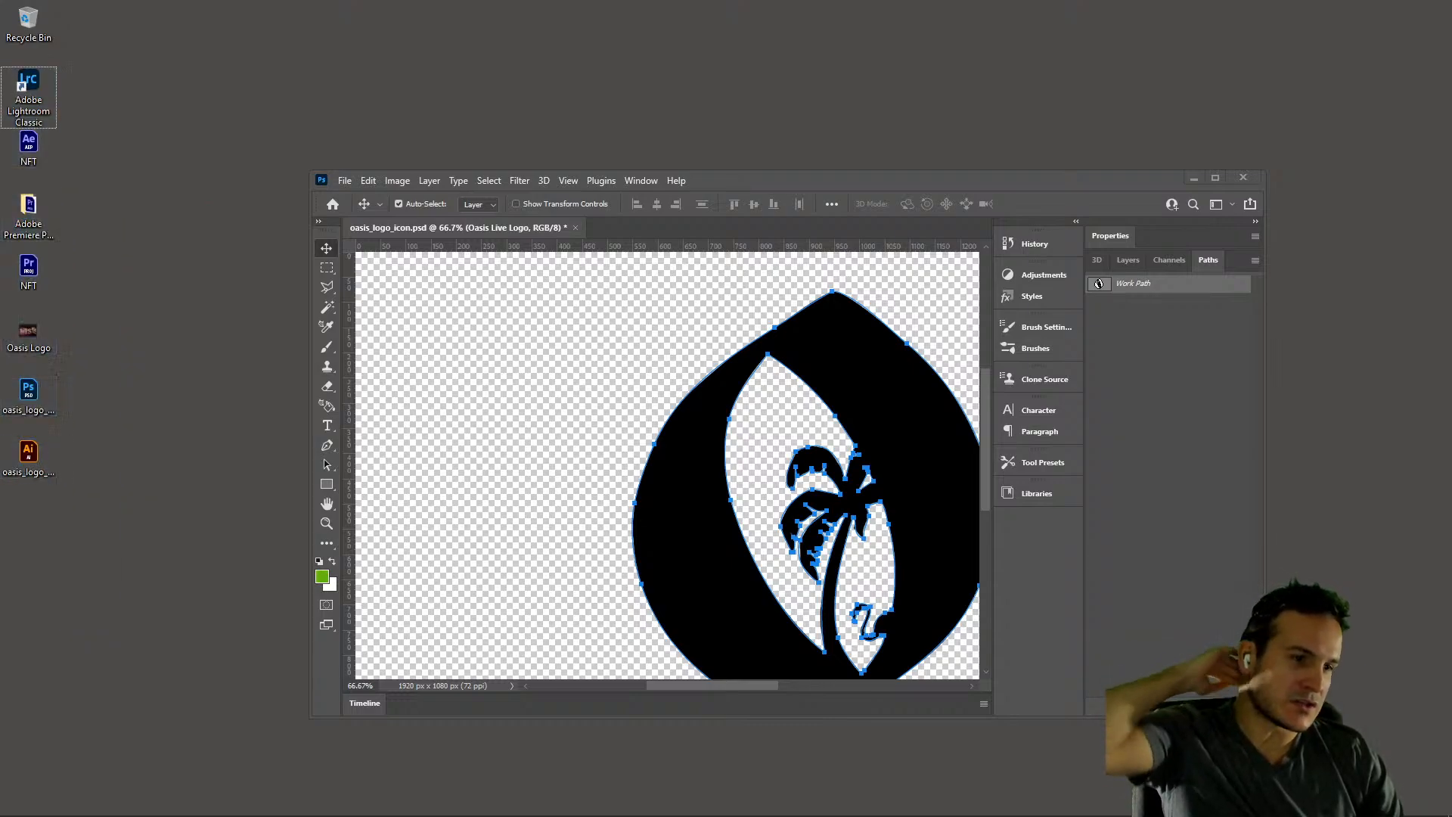
Select the exported Illustrator logo file on the desktop, move Photoshop aside and launch CINEMA 4D
{"action": "left_click", "coordinate": [29, 456]}
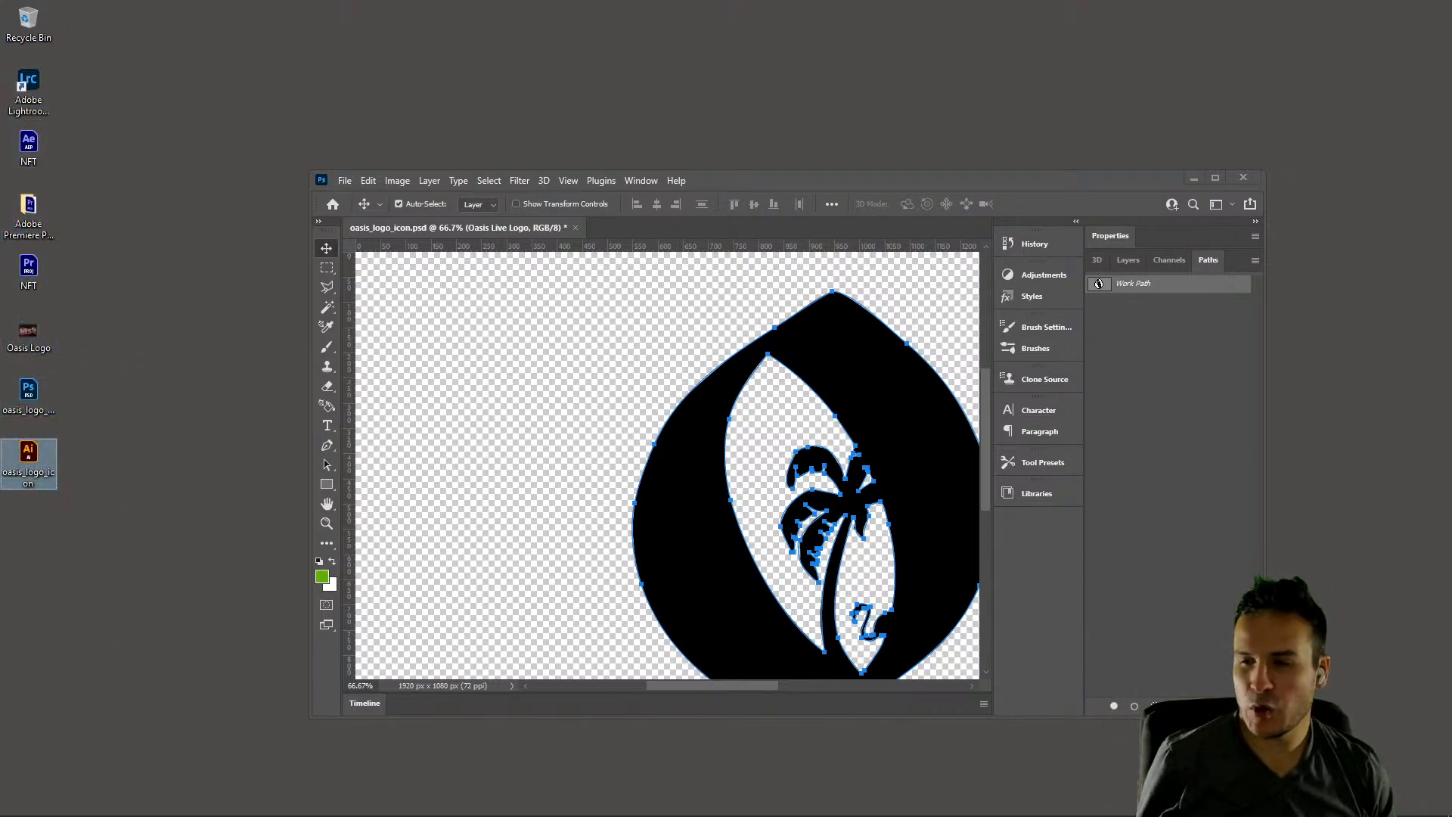
{"action": "left_click_drag", "start_coordinate": [1024, 176], "coordinate": [1139, 64]}
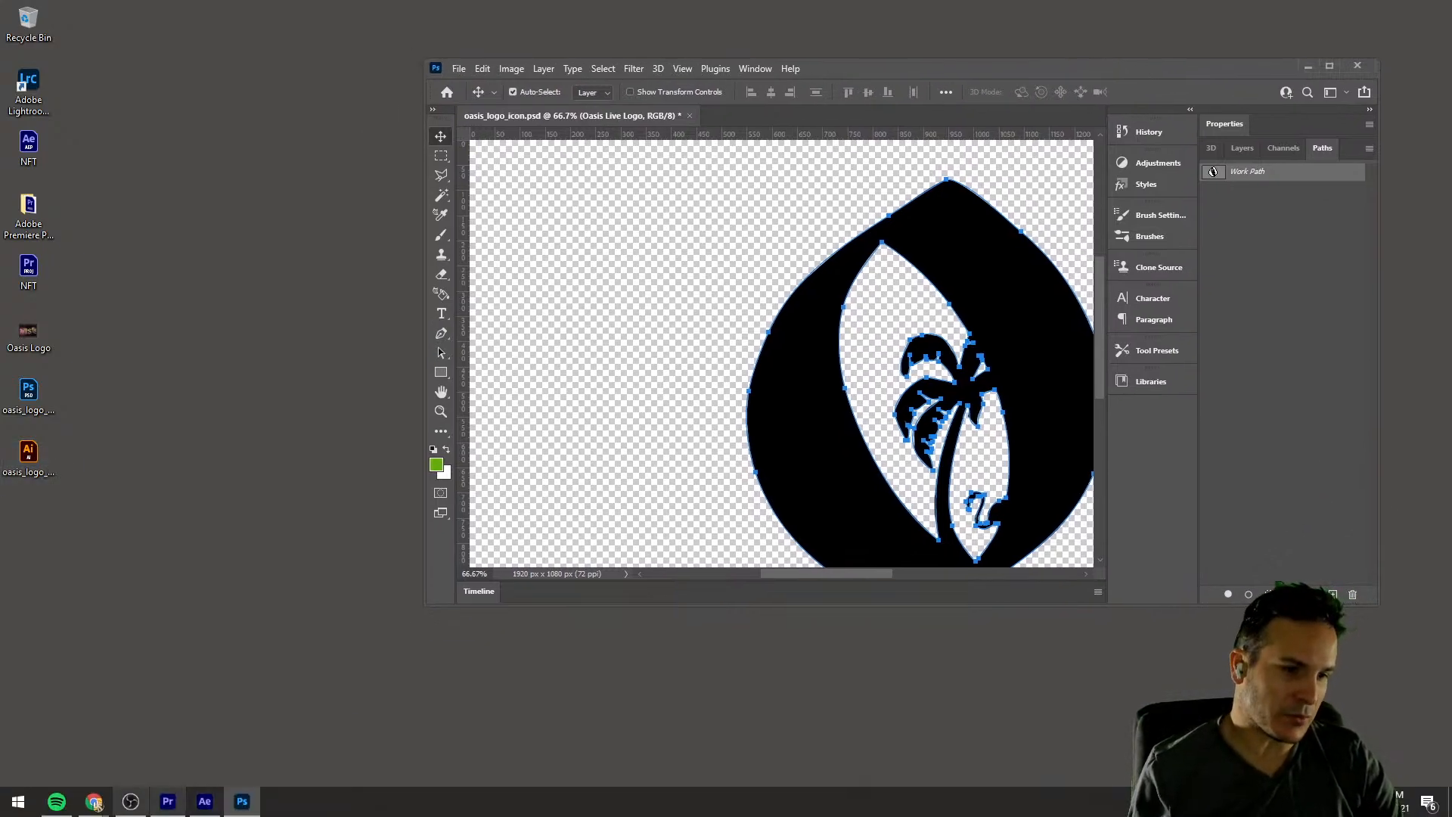
{"action": "left_click", "coordinate": [18, 801]}
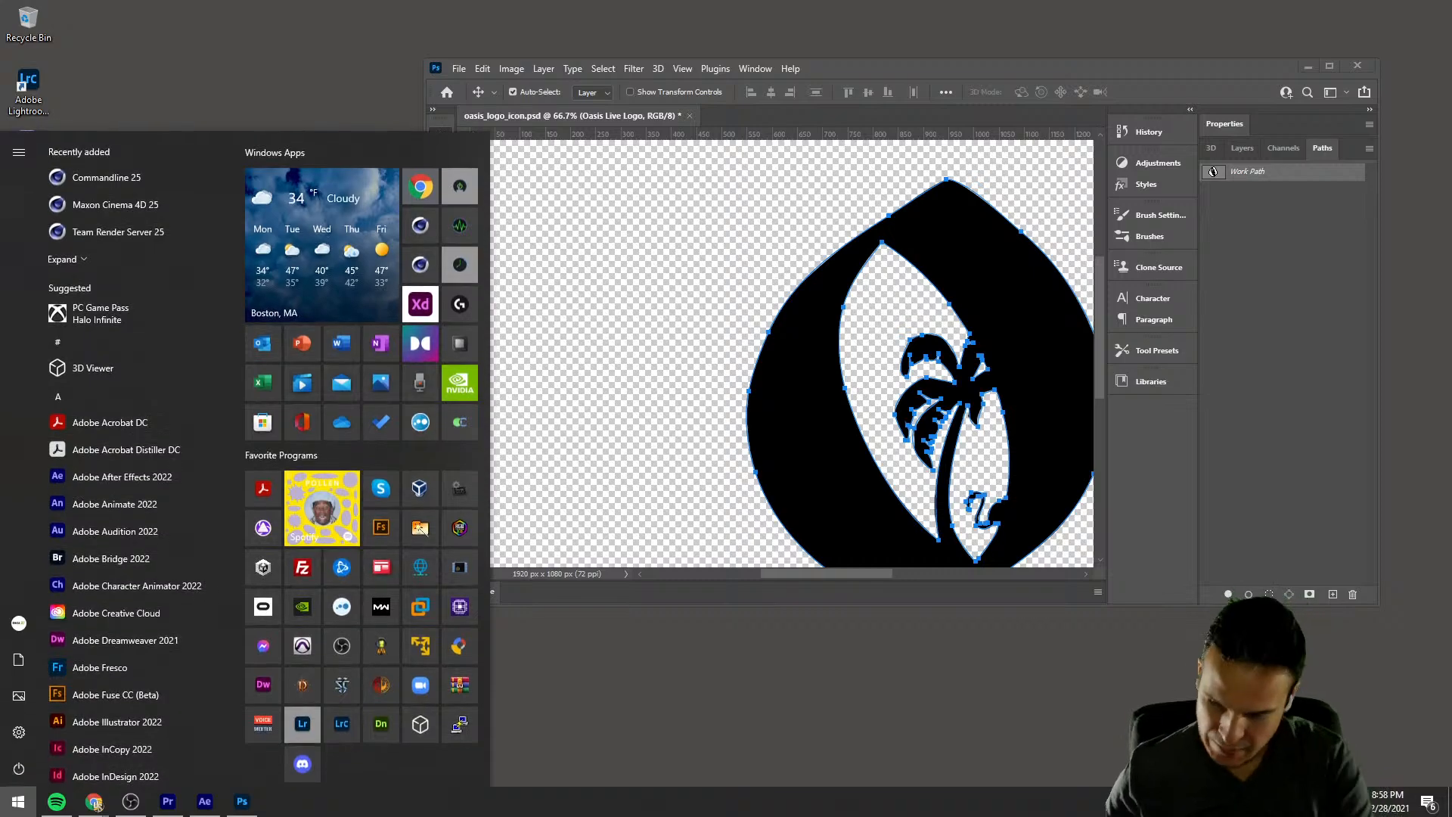
{"action": "type", "text": "cin"}
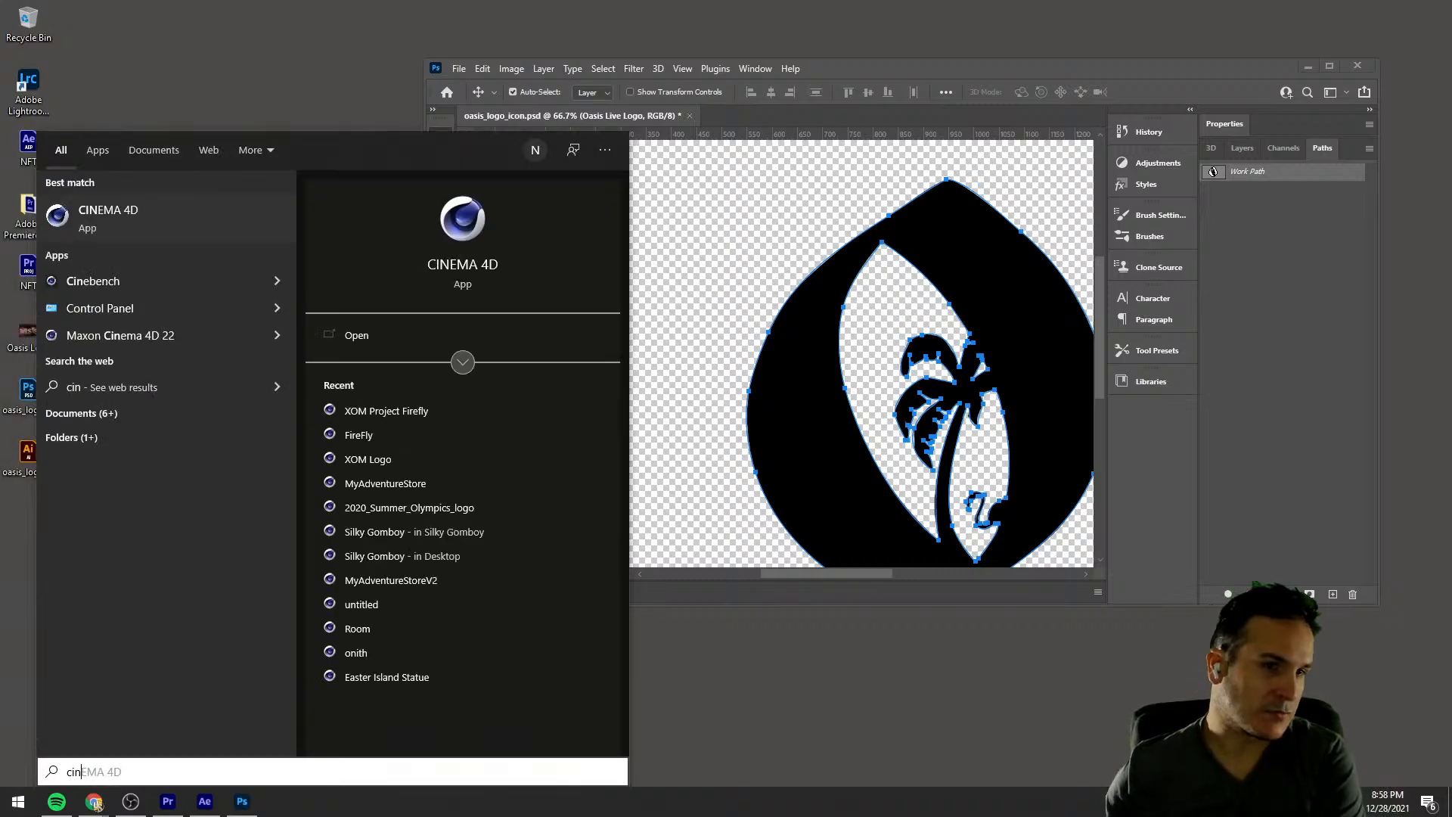
{"action": "key", "text": "Return"}
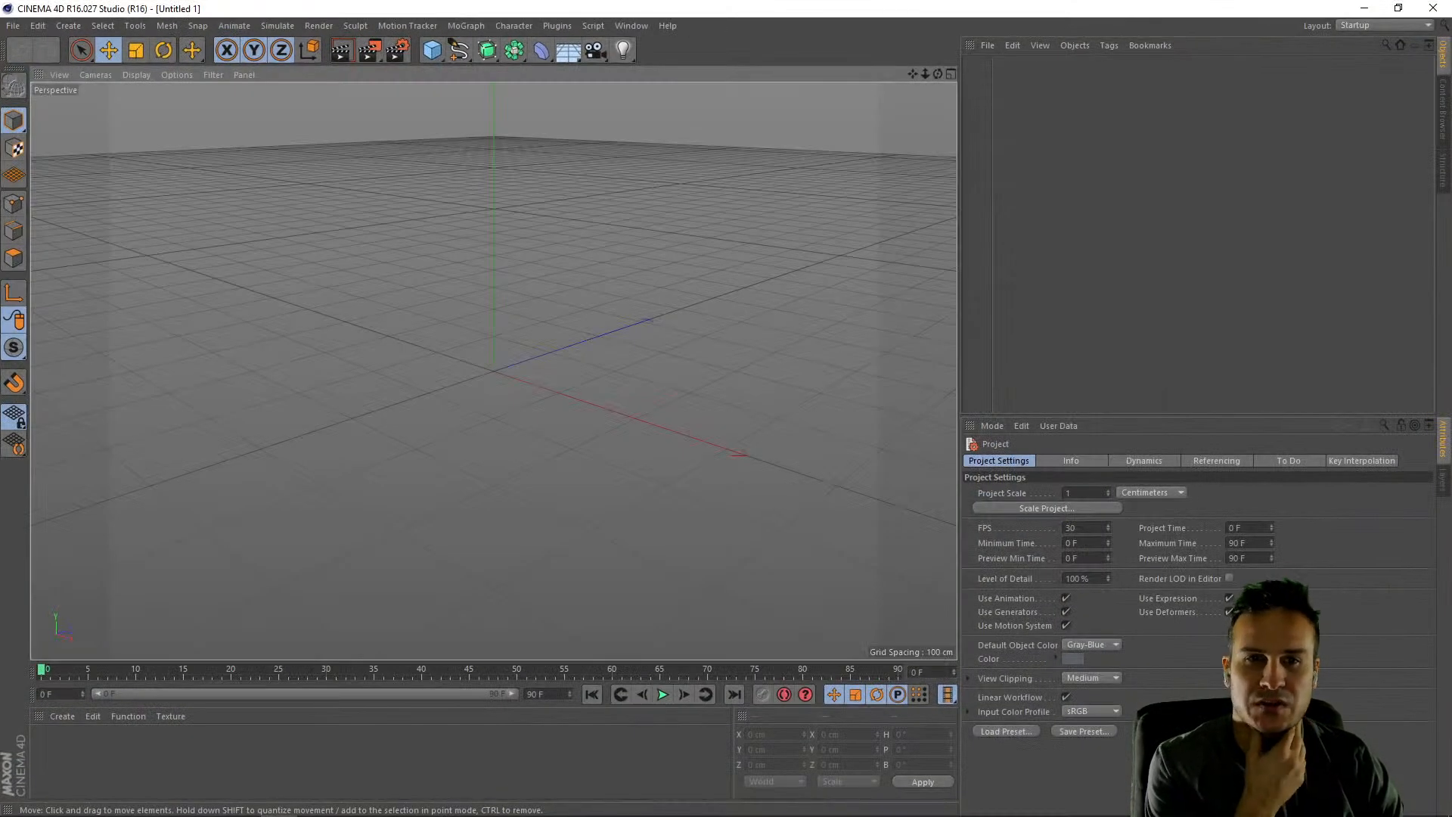
Shrink the CINEMA 4D window and place it beside the desktop icons so the logo files are within reach
{"action": "left_click_drag", "start_coordinate": [802, 7], "coordinate": [652, 99]}
{"action": "left_click", "coordinate": [1077, 90]}
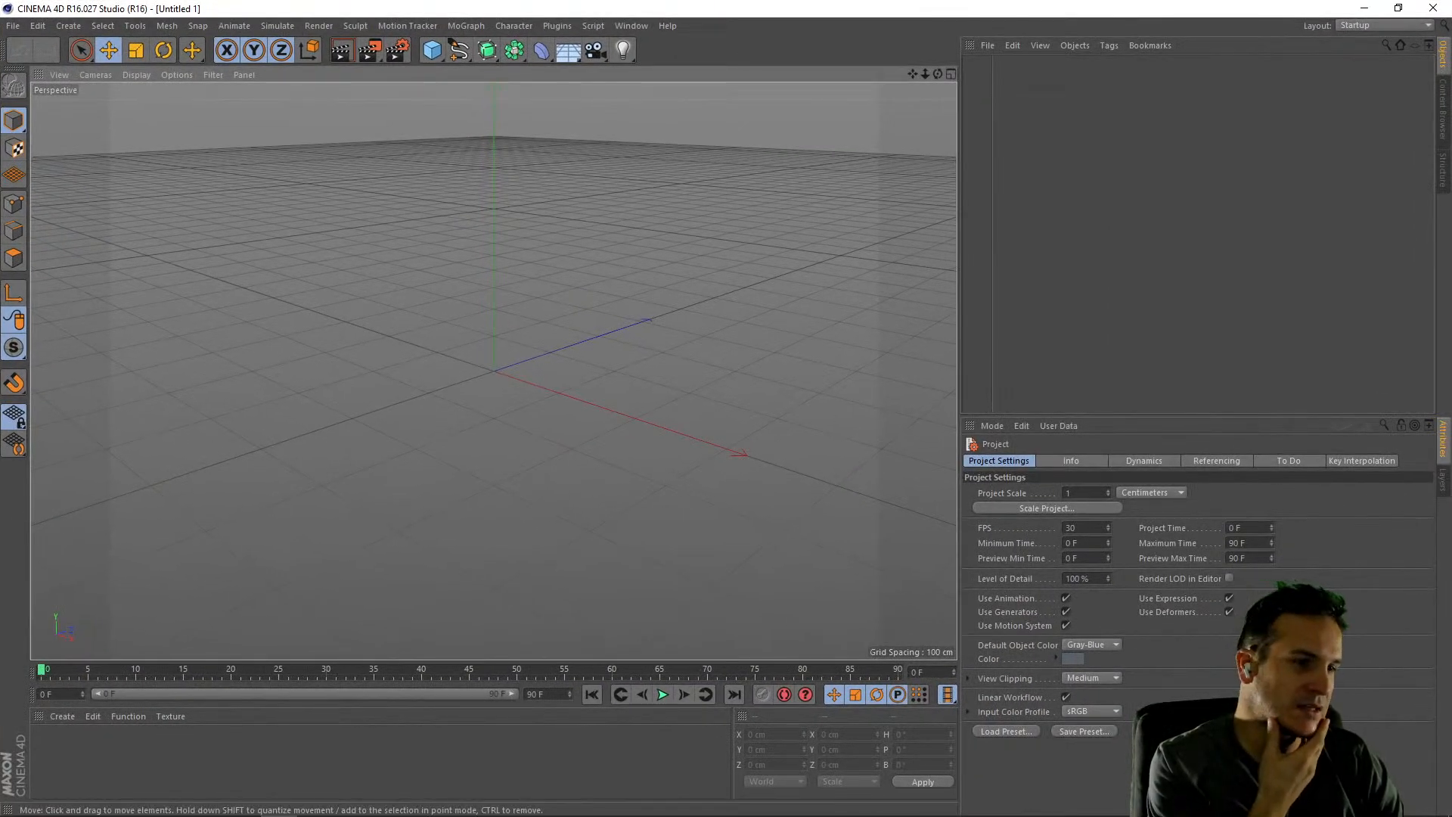
{"action": "left_click_drag", "start_coordinate": [477, 9], "coordinate": [791, 46]}
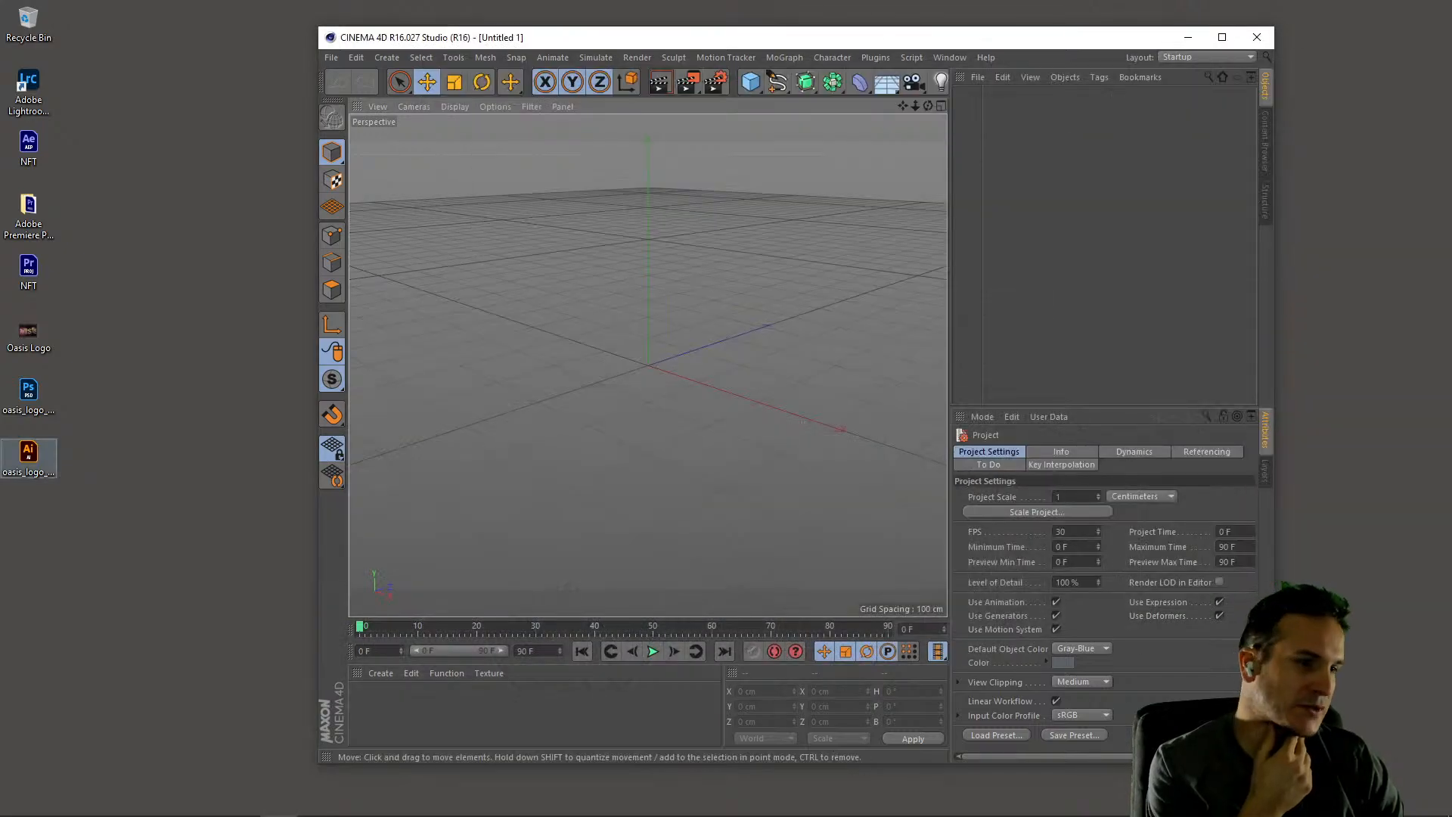
Import the desktop's Illustrator logo file at a scale of 1 centimeter with connected splines, and maximize the CINEMA 4D window
{"action": "left_click_drag", "start_coordinate": [28, 456], "coordinate": [636, 336]}
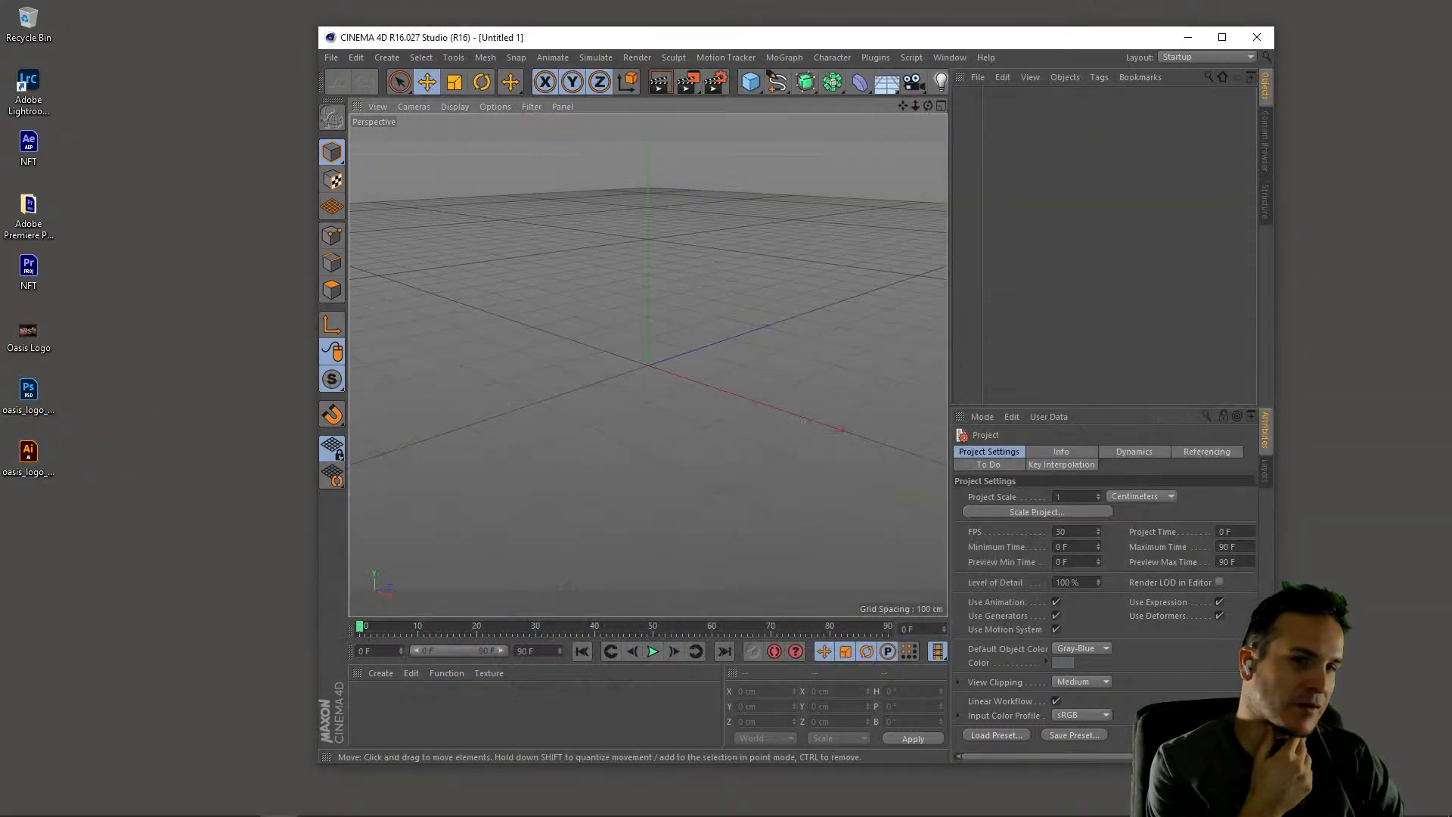
{"action": "left_click", "coordinate": [609, 491]}
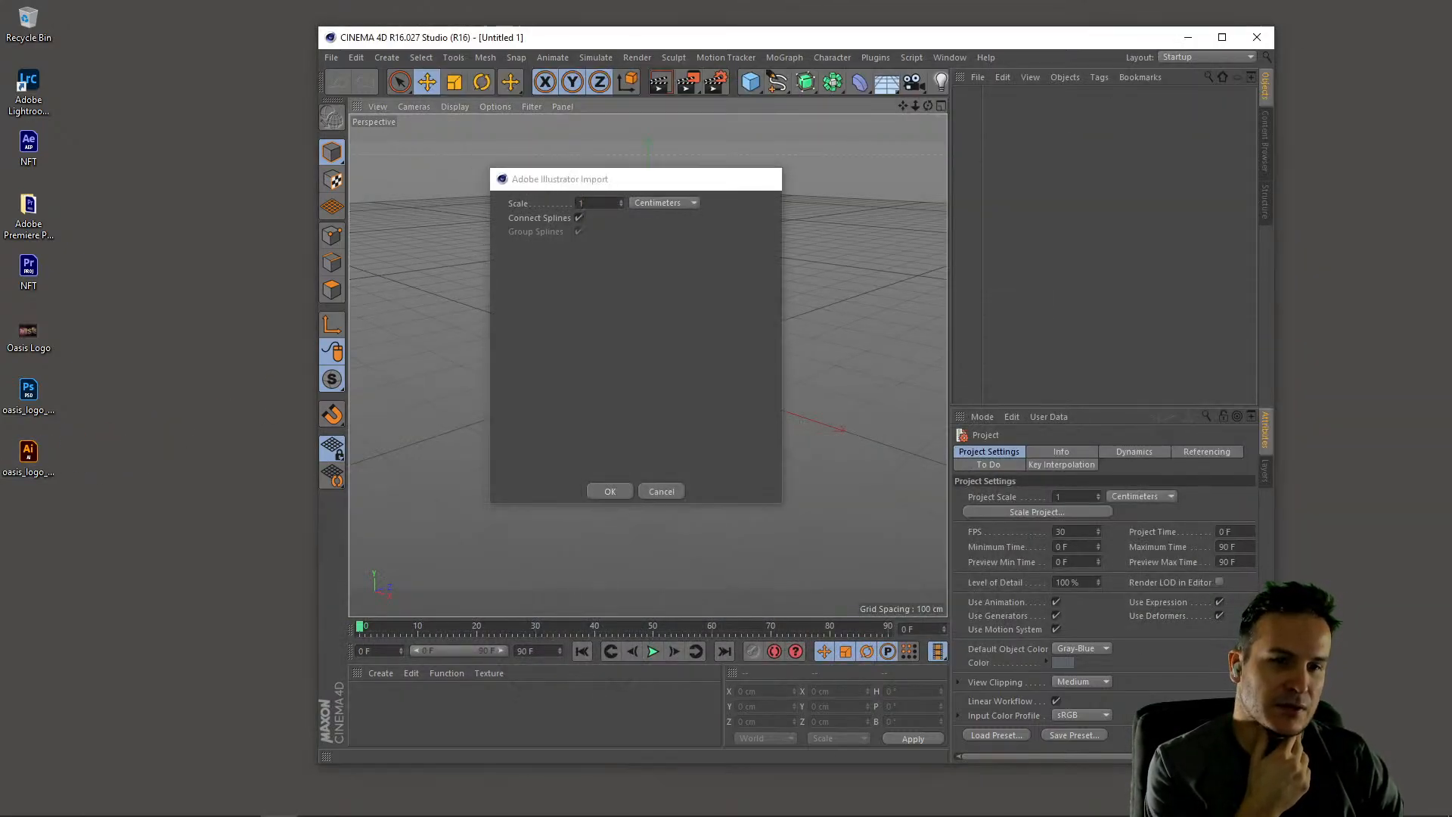
{"action": "double_click", "coordinate": [785, 37]}
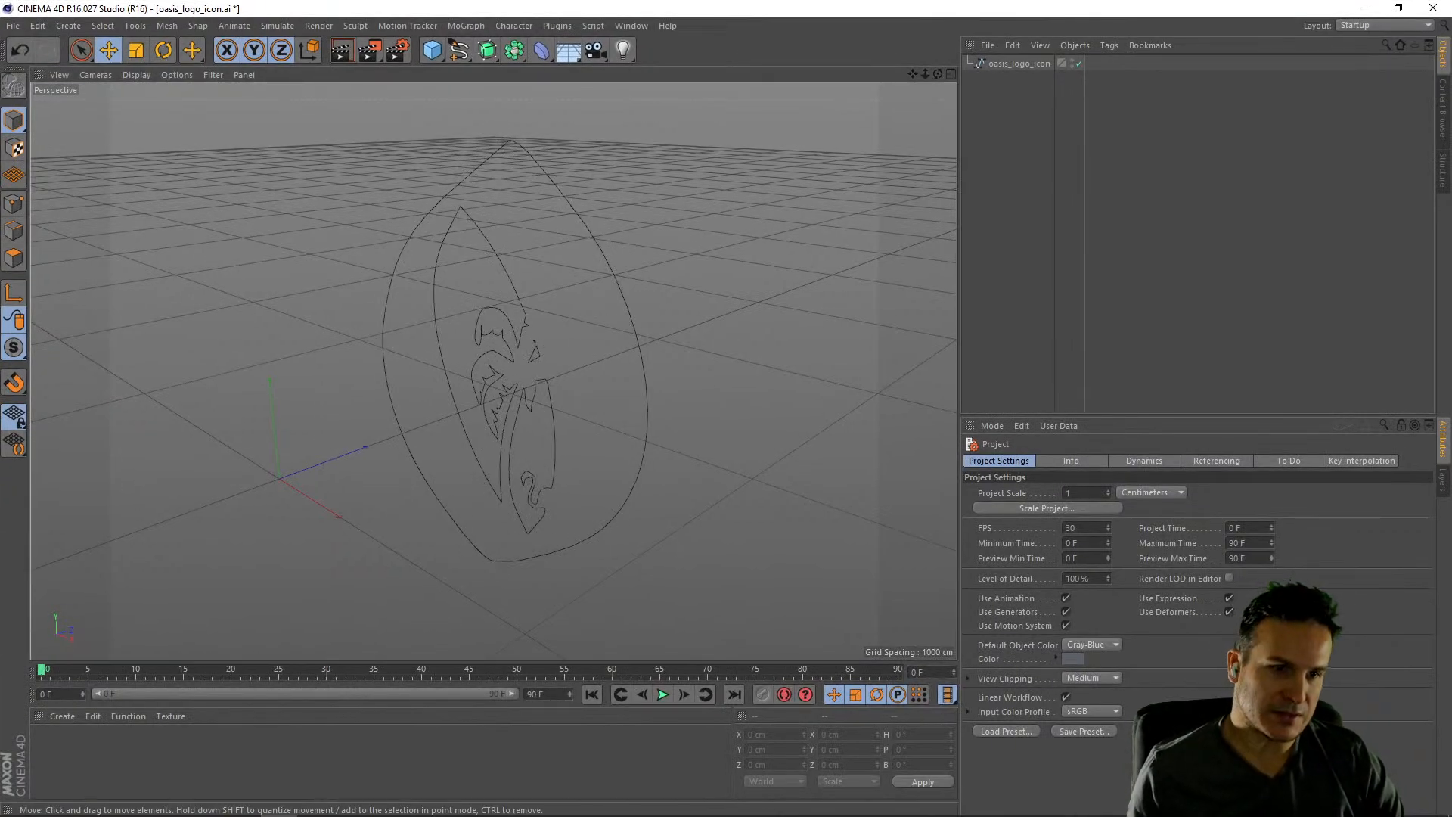
{"action": "left_click_drag", "start_coordinate": [493, 370], "coordinate": [581, 340]}
{"action": "key", "text": "h"}
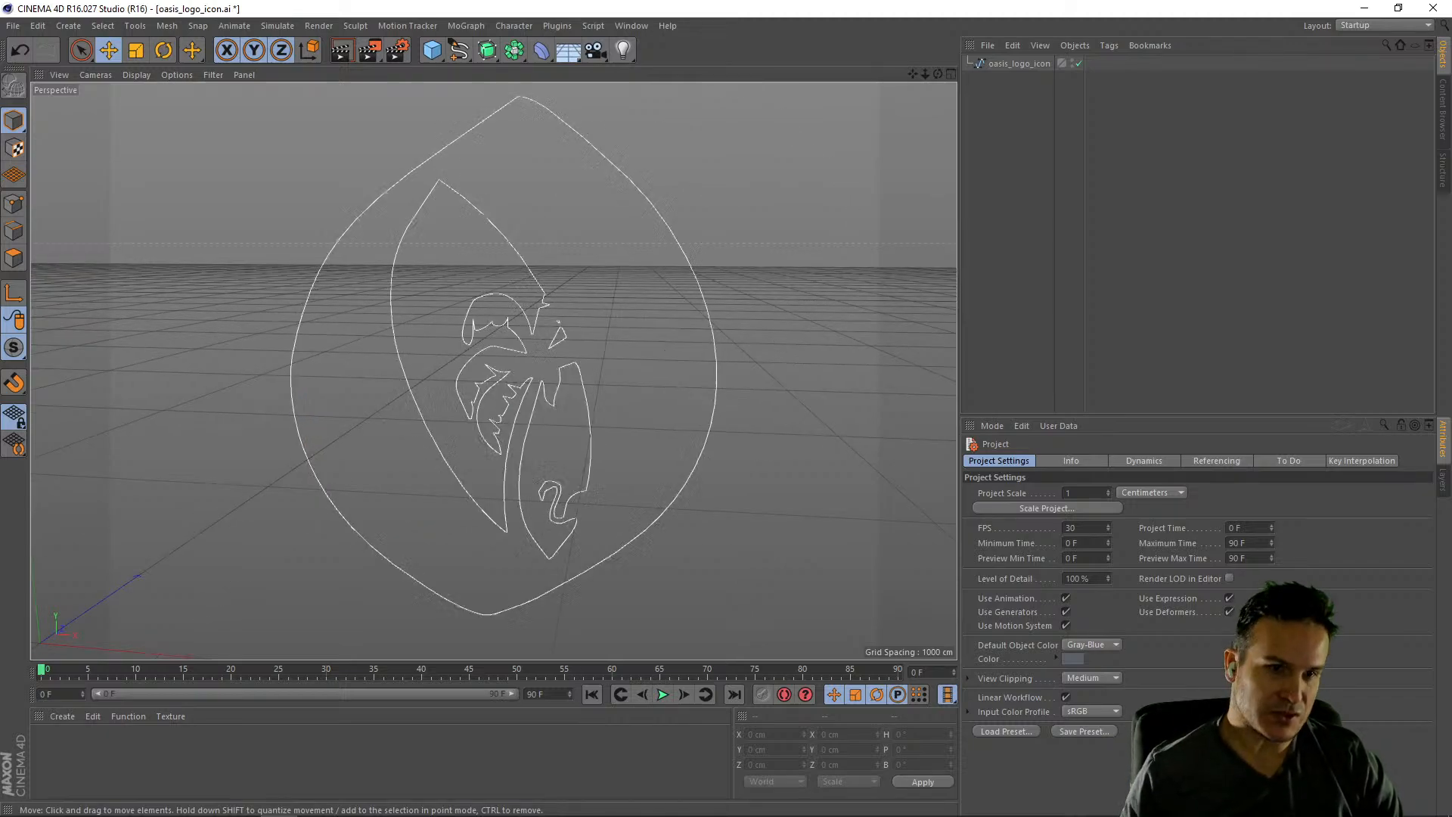
{"action": "mouse_move", "coordinate": [493, 371]}
{"action": "left_mouse_down"}
{"action": "mouse_move", "coordinate": [522, 356]}
{"action": "mouse_move", "coordinate": [490, 378]}
{"action": "left_mouse_up"}
{"action": "scroll", "coordinate": [194, 473], "scroll_direction": "down", "scroll_amount": 1}
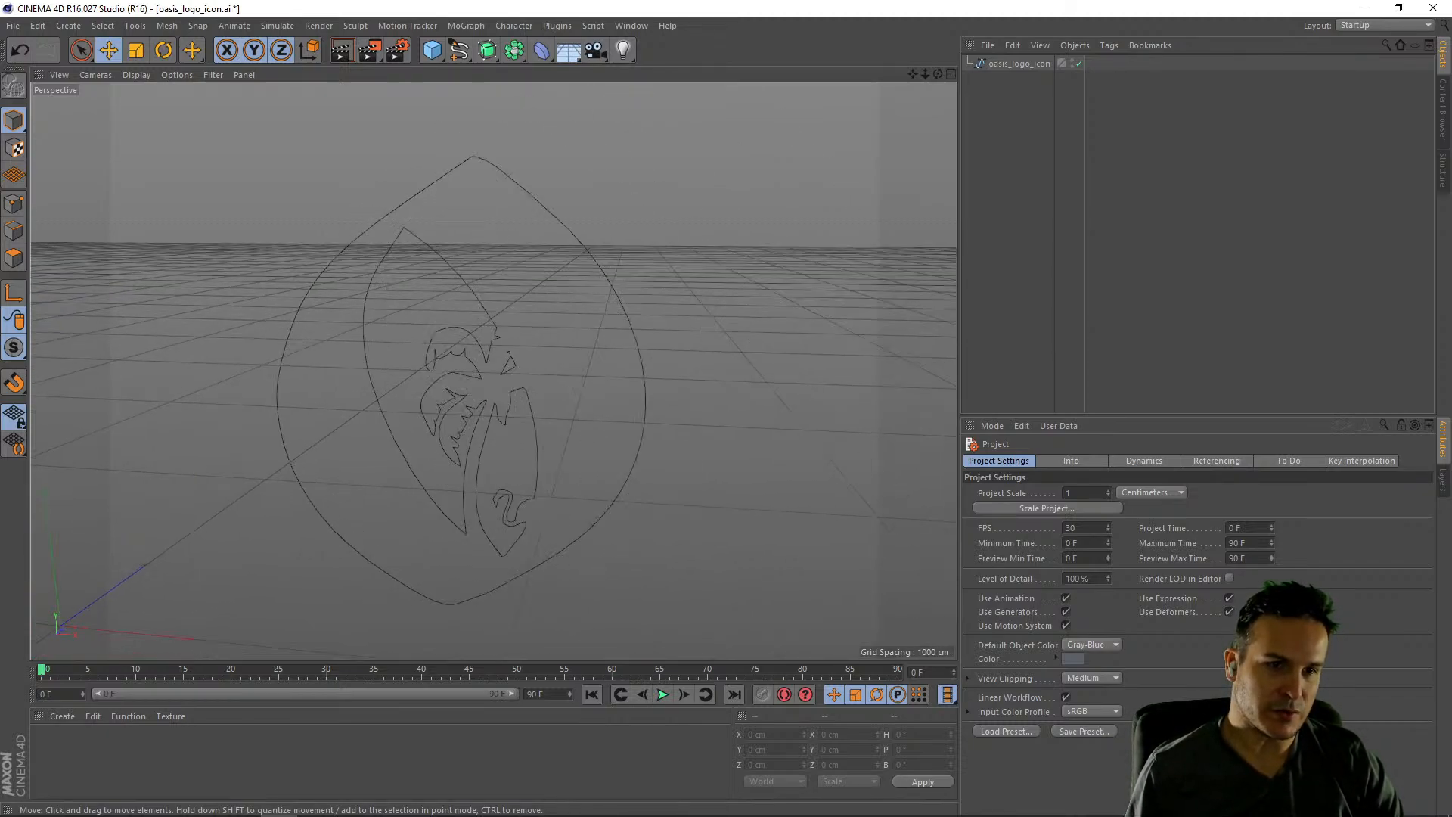
Add an Extrude object and nest the oasis_logo_icon spline under it to give the logo depth
{"action": "left_click", "coordinate": [288, 460]}
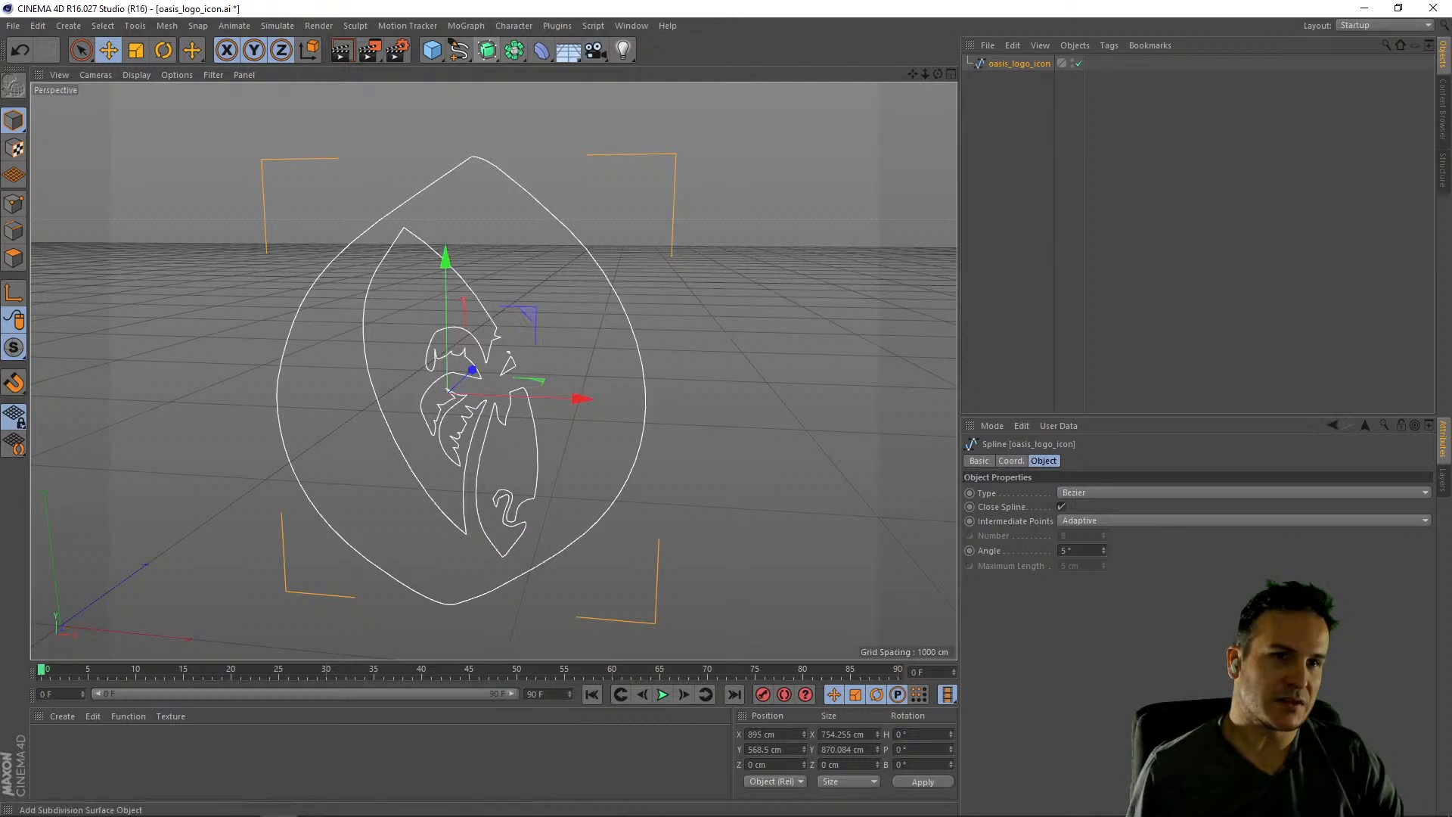
{"action": "left_click", "coordinate": [487, 50]}
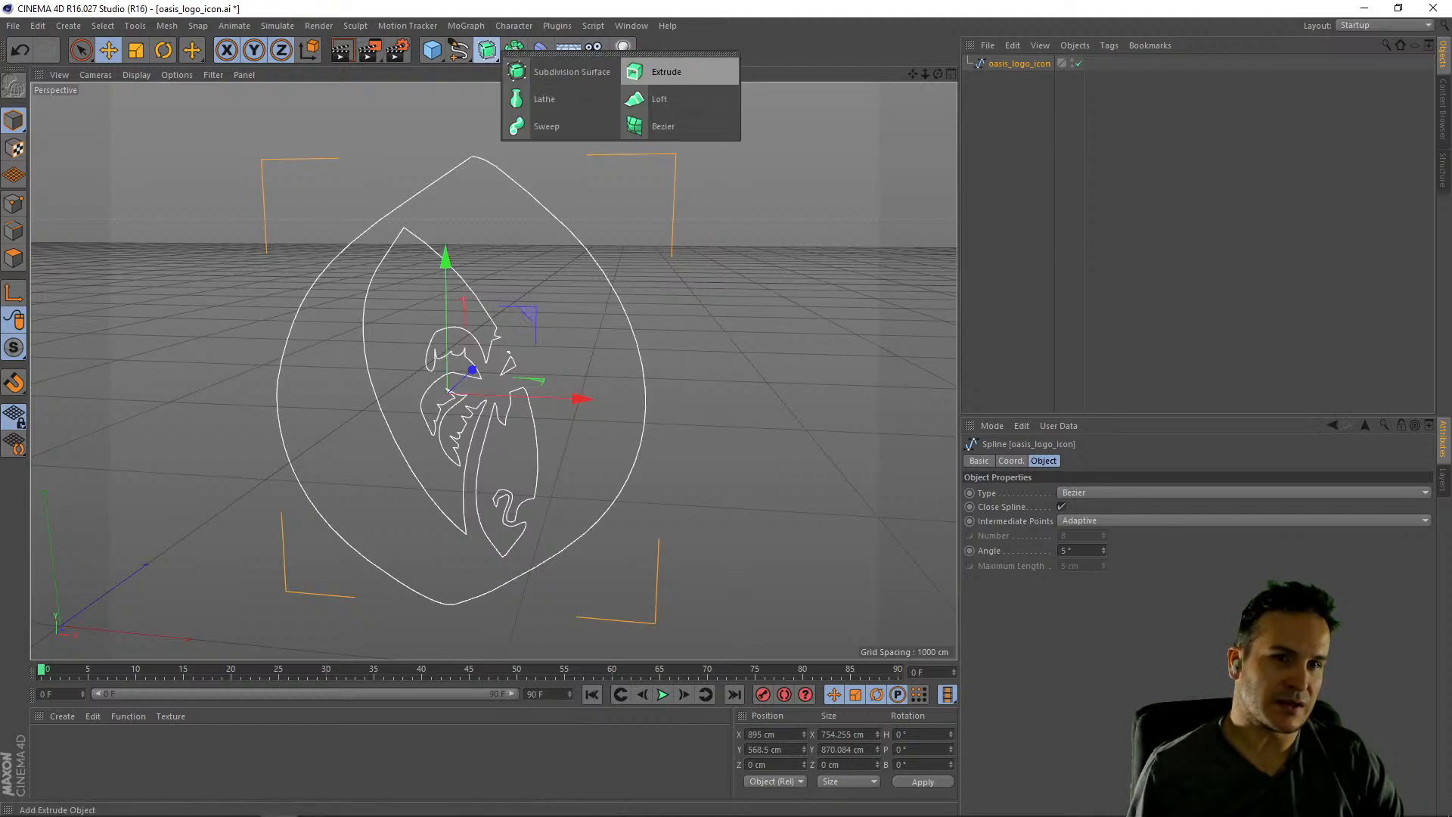
{"action": "left_click", "coordinate": [664, 72]}
{"action": "left_click_drag", "start_coordinate": [1018, 79], "coordinate": [1003, 64]}
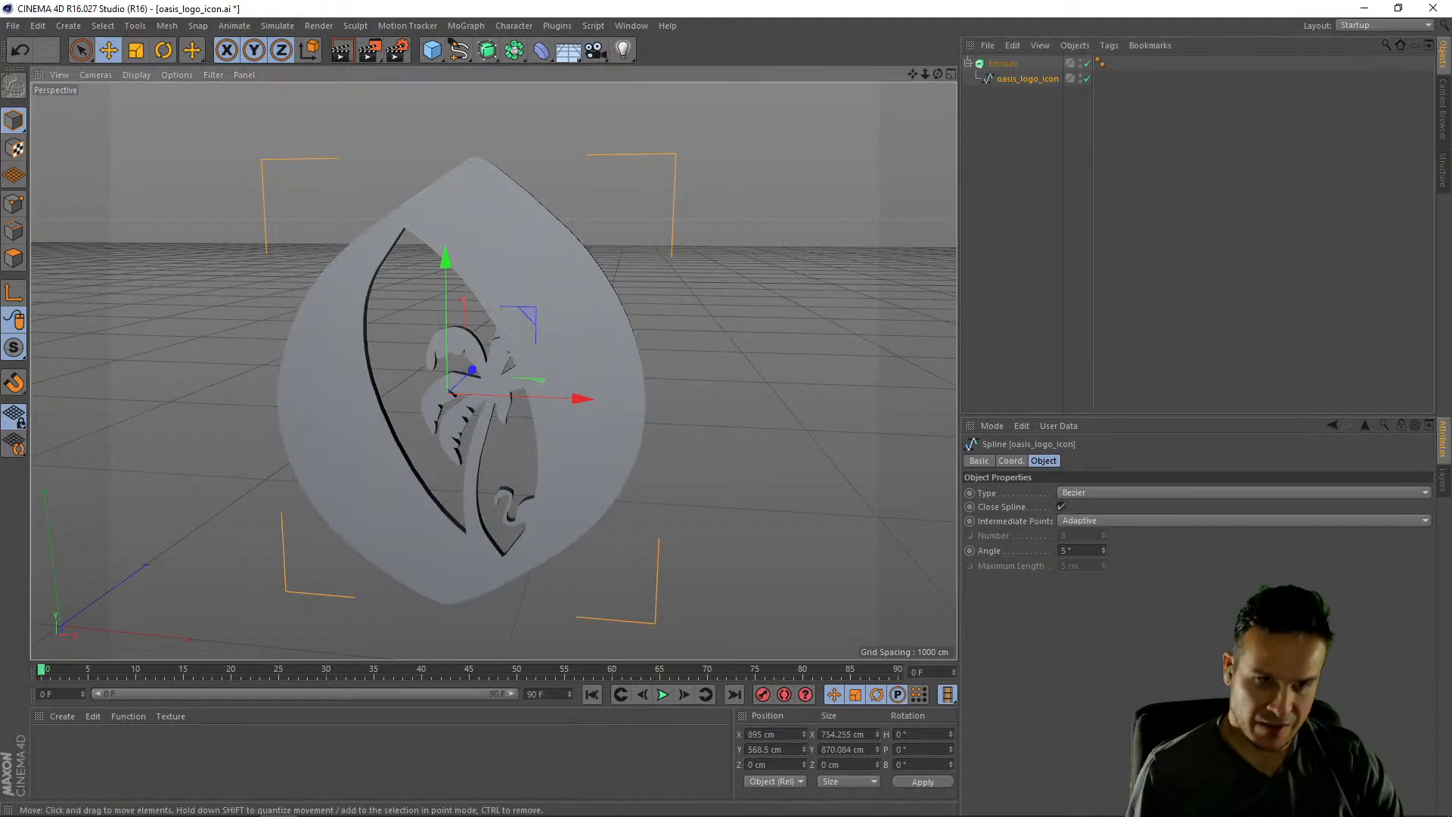
{"action": "mouse_move", "coordinate": [493, 370]}
{"action": "left_mouse_down"}
{"action": "mouse_move", "coordinate": [363, 378]}
{"action": "mouse_move", "coordinate": [365, 397]}
{"action": "mouse_move", "coordinate": [491, 390]}
{"action": "mouse_move", "coordinate": [363, 389]}
{"action": "mouse_move", "coordinate": [484, 363]}
{"action": "left_mouse_up"}
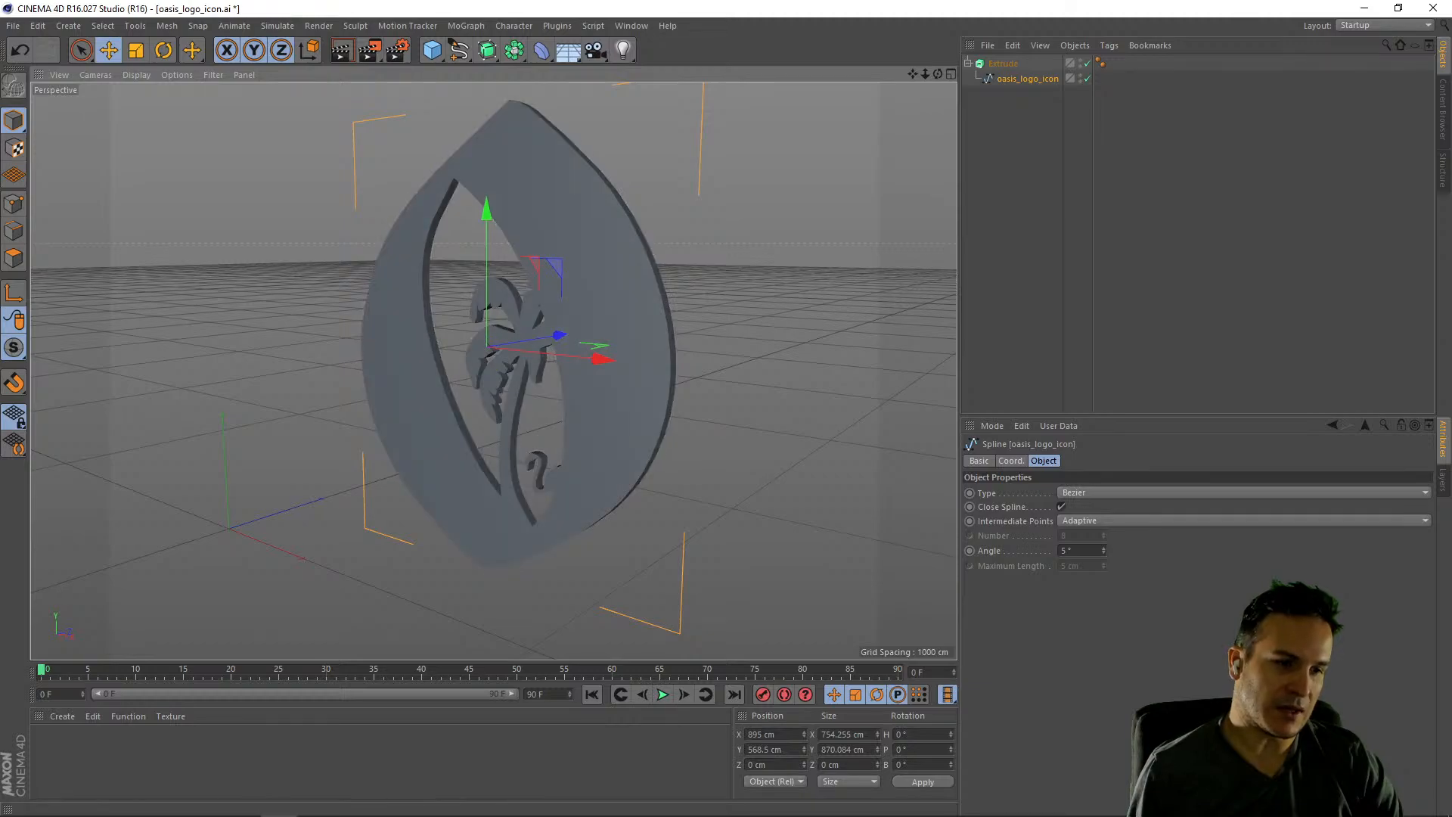
Create a new material with its standard light grey color and apply it to the extruded logo
{"action": "left_click", "coordinate": [318, 760]}
{"action": "key", "text": "ctrl+n"}
{"action": "key", "text": "ctrl+b"}
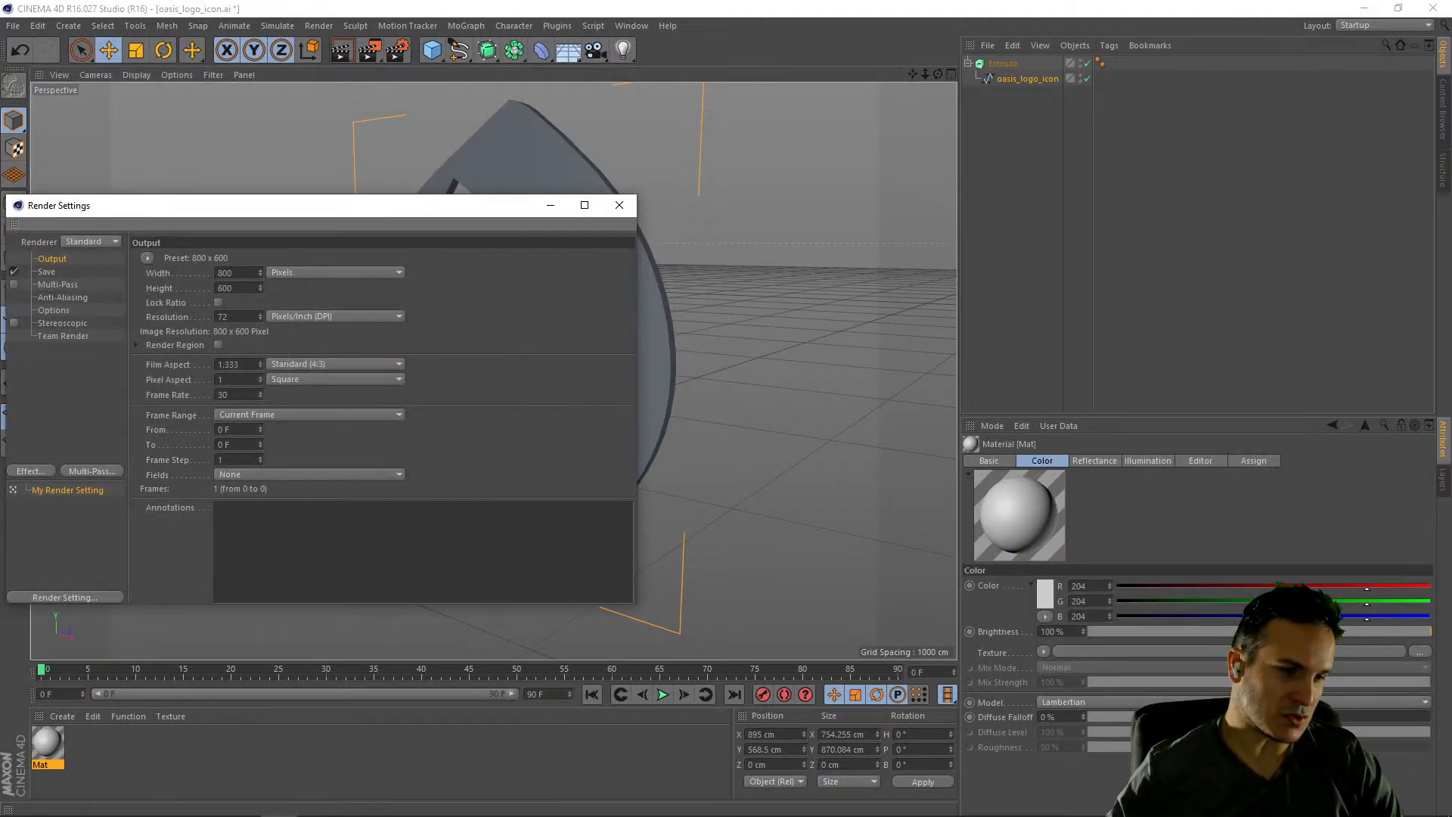
{"action": "left_click", "coordinate": [620, 205]}
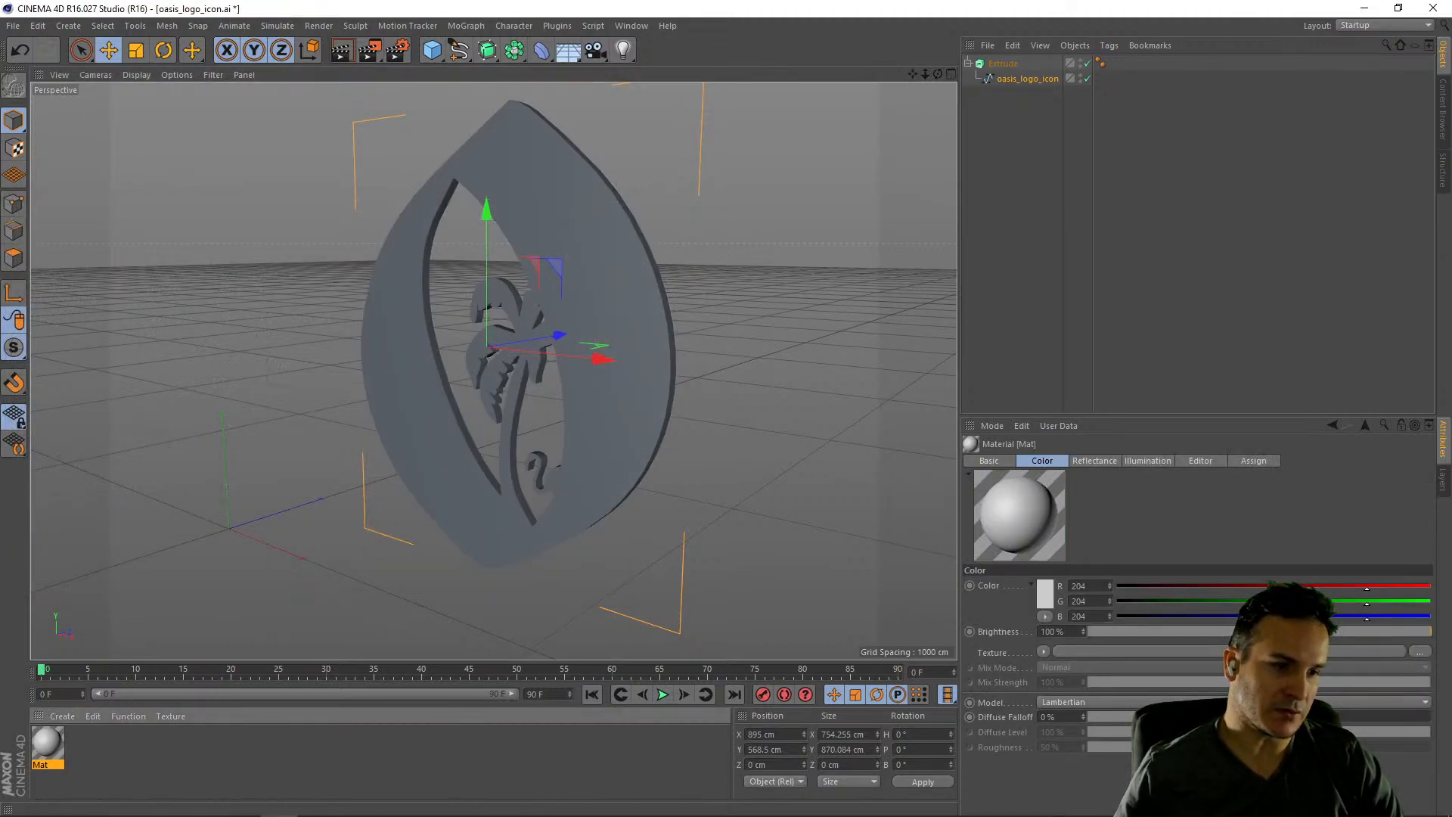
{"action": "left_click_drag", "start_coordinate": [48, 742], "coordinate": [453, 484]}
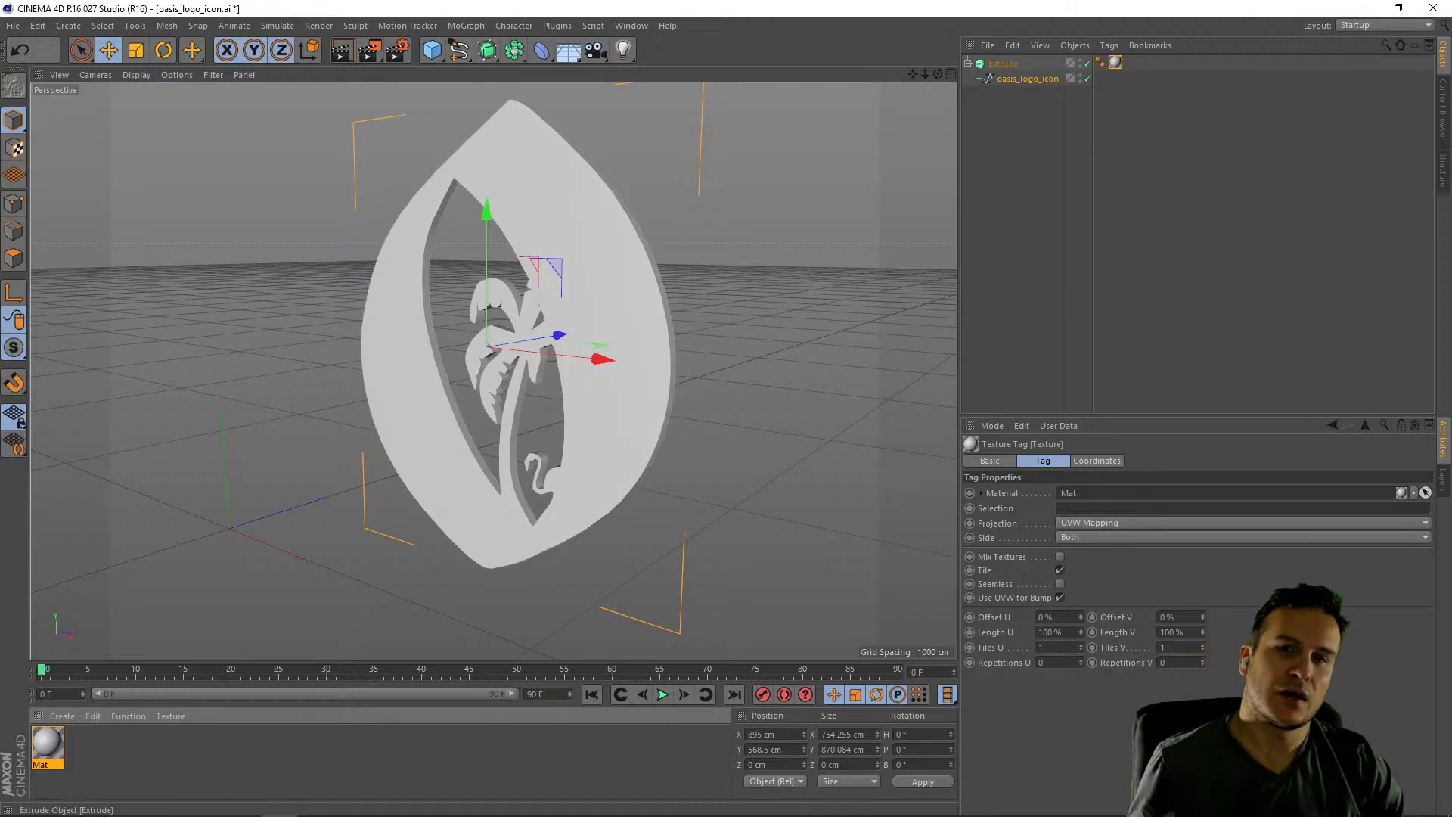
Try merging the Extrude object and its logo spline with Connect Objects + Delete, and undo it
{"action": "left_click", "coordinate": [1003, 64]}
{"action": "left_click", "coordinate": [1021, 78], "text": "ctrl"}
{"action": "right_click", "coordinate": [1021, 79]}
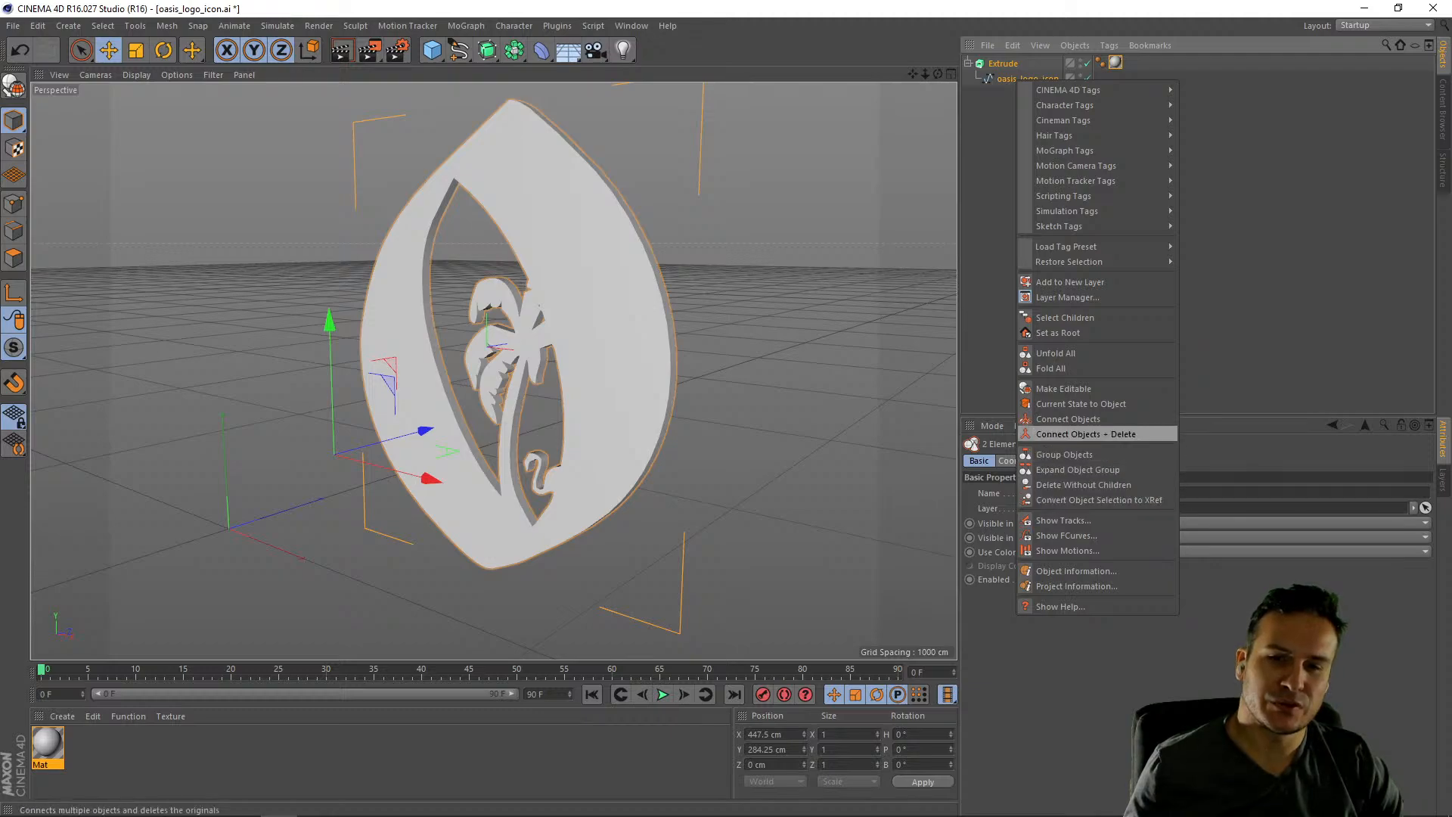
{"action": "left_click", "coordinate": [1080, 434]}
{"action": "key", "text": "ctrl+z"}
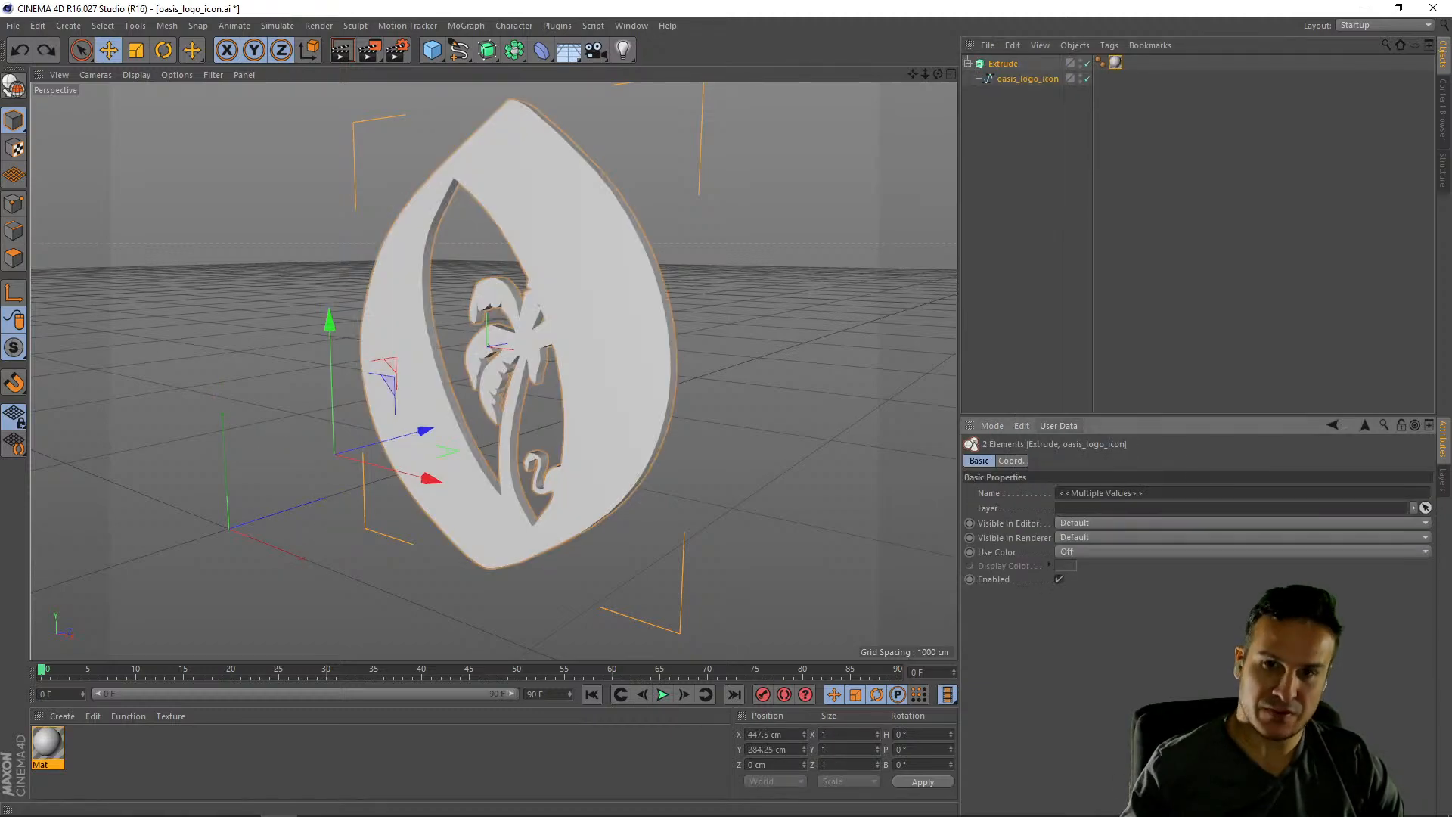
Try Connect Objects on the Extrude object and its spline, delete the original Extrude, and undo that deletion
{"action": "right_click", "coordinate": [1012, 65]}
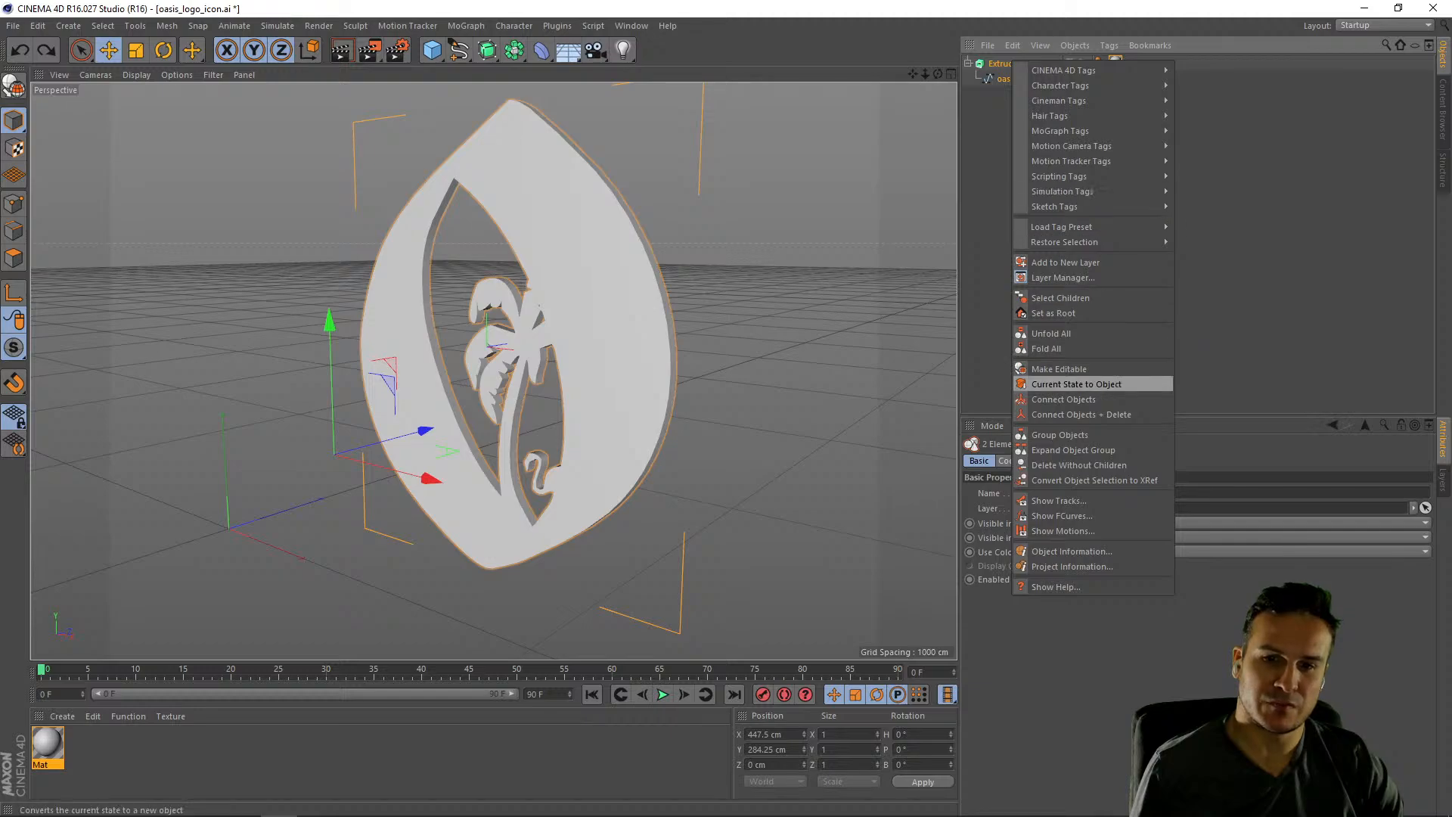
{"action": "left_click", "coordinate": [1059, 398]}
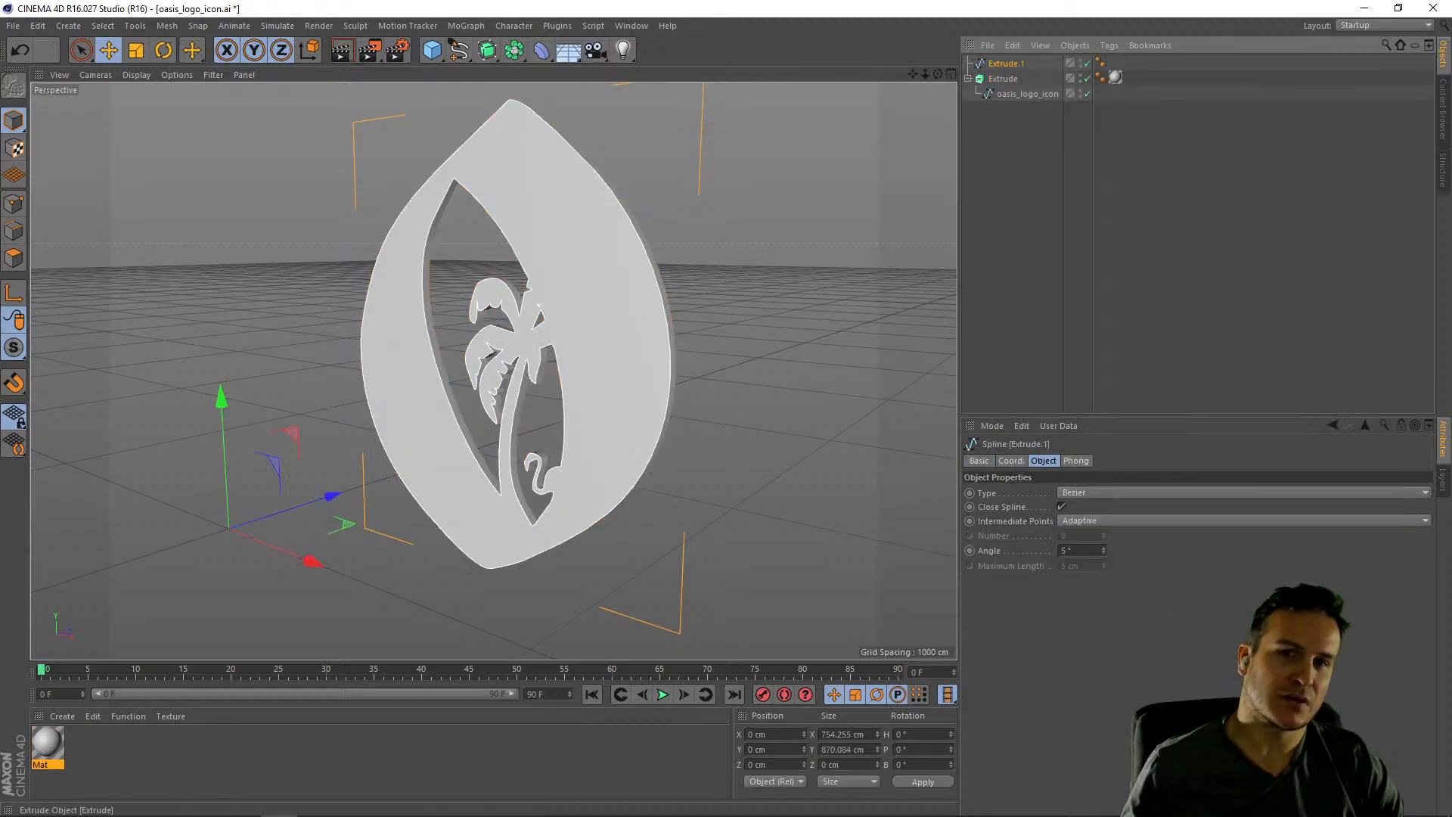
{"action": "left_click", "coordinate": [1003, 78]}
{"action": "key", "text": "Delete"}
{"action": "key", "text": "ctrl+z"}
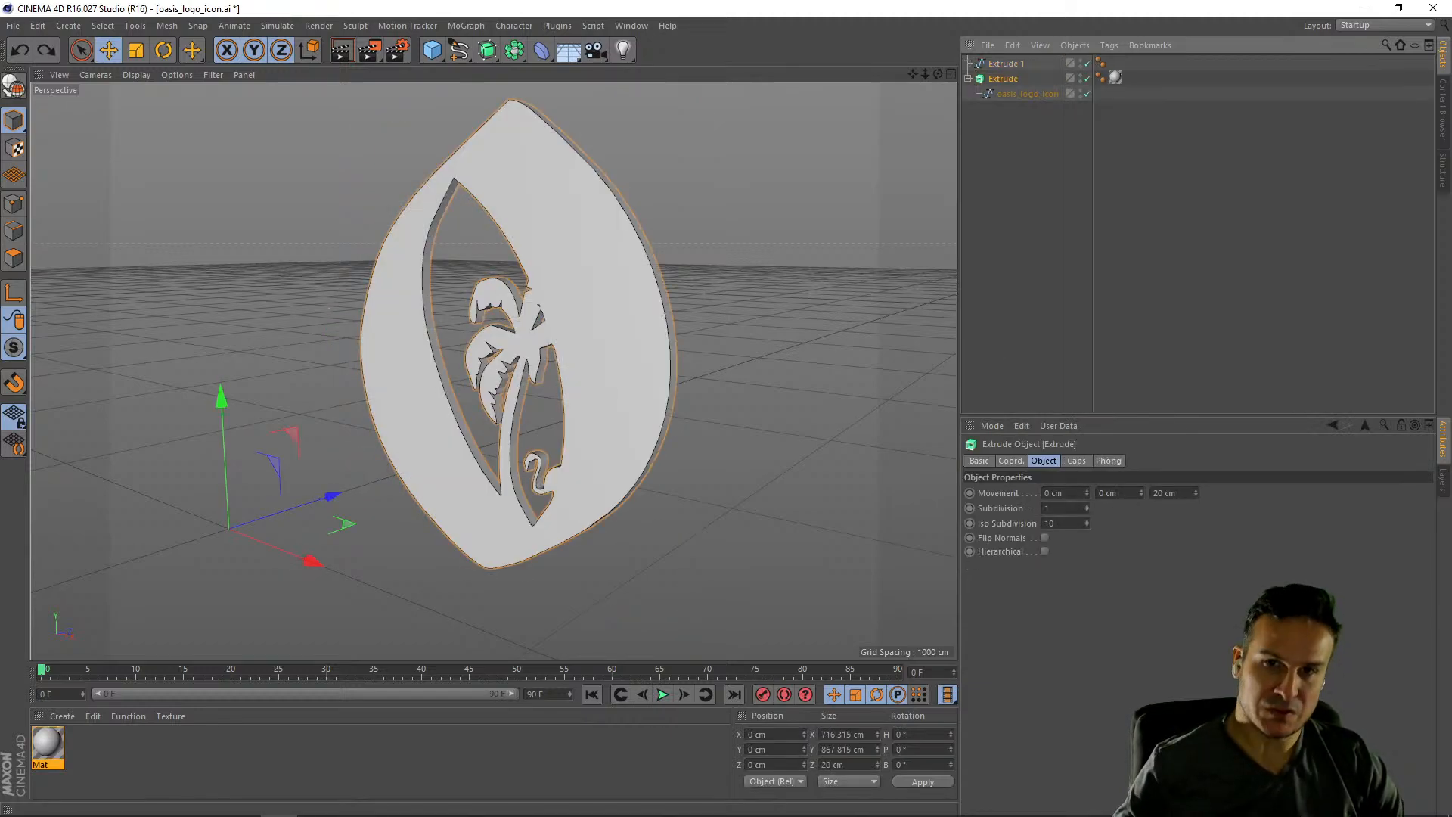
Delete the connected spline copy Extrude.1, keeping the original Extrude with its logo spline
{"action": "left_click", "coordinate": [1027, 94]}
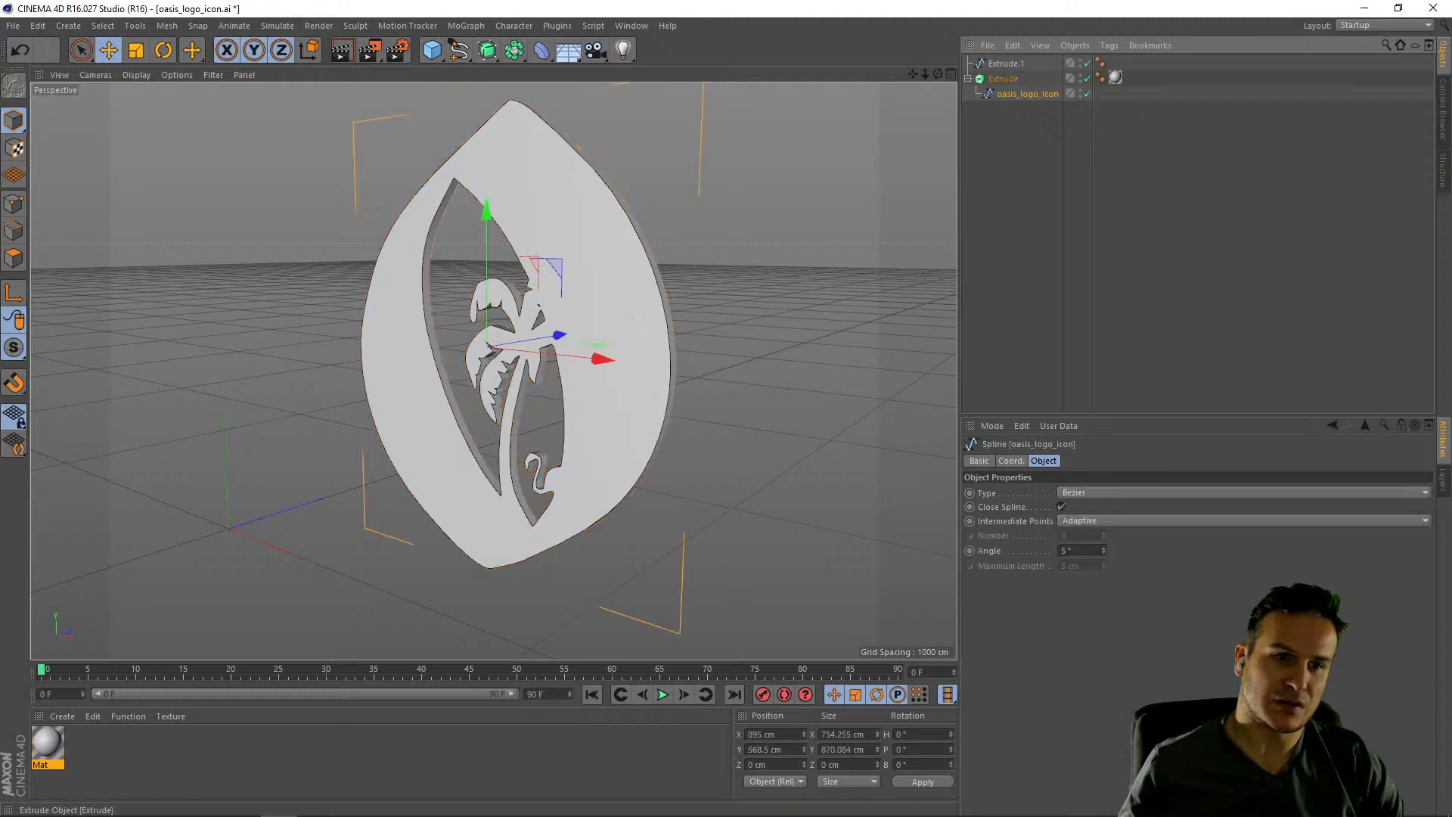
{"action": "left_click", "coordinate": [1006, 64]}
{"action": "left_click", "coordinate": [1021, 157]}
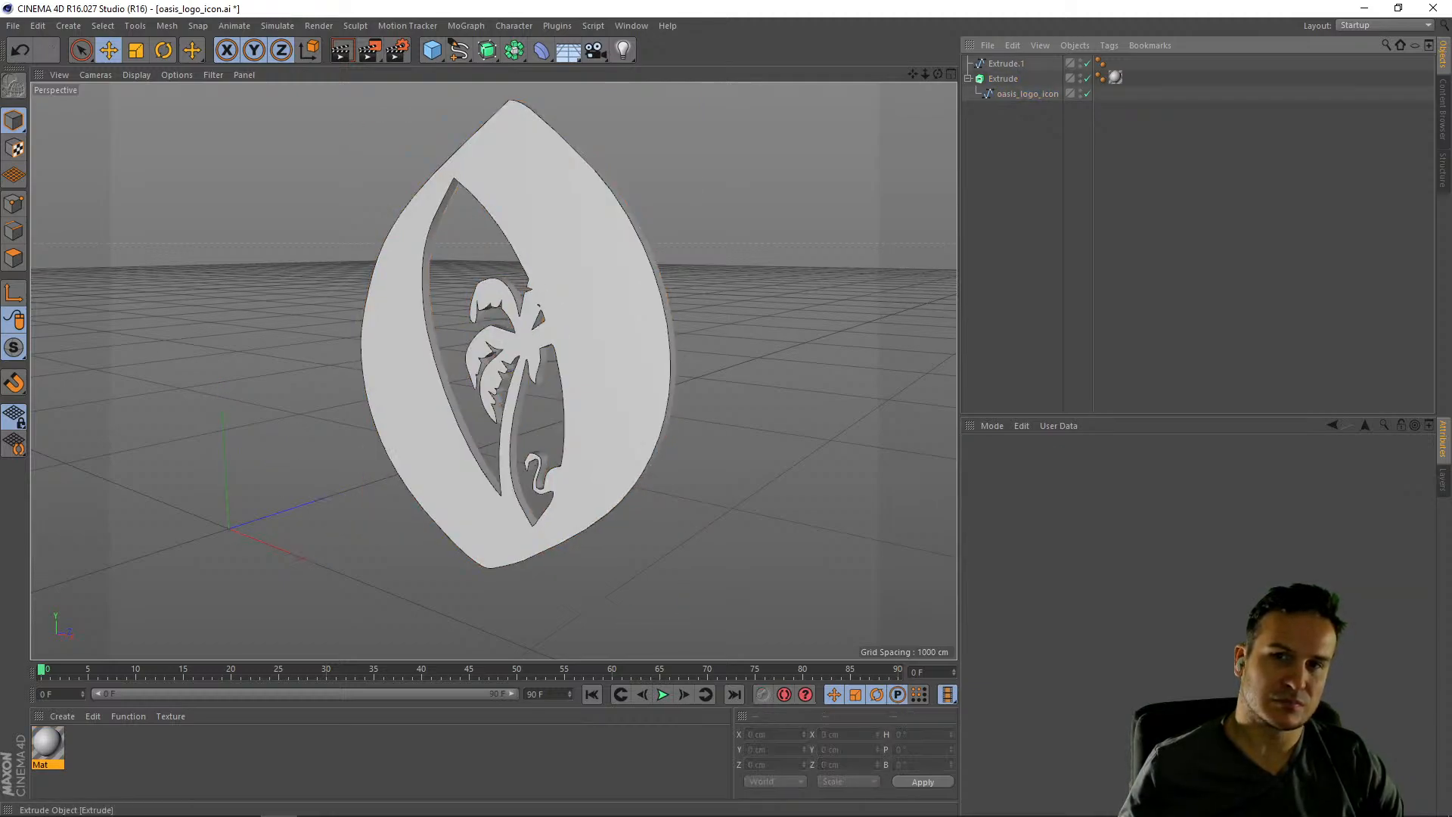
{"action": "left_click", "coordinate": [1006, 64]}
{"action": "key", "text": "Delete"}
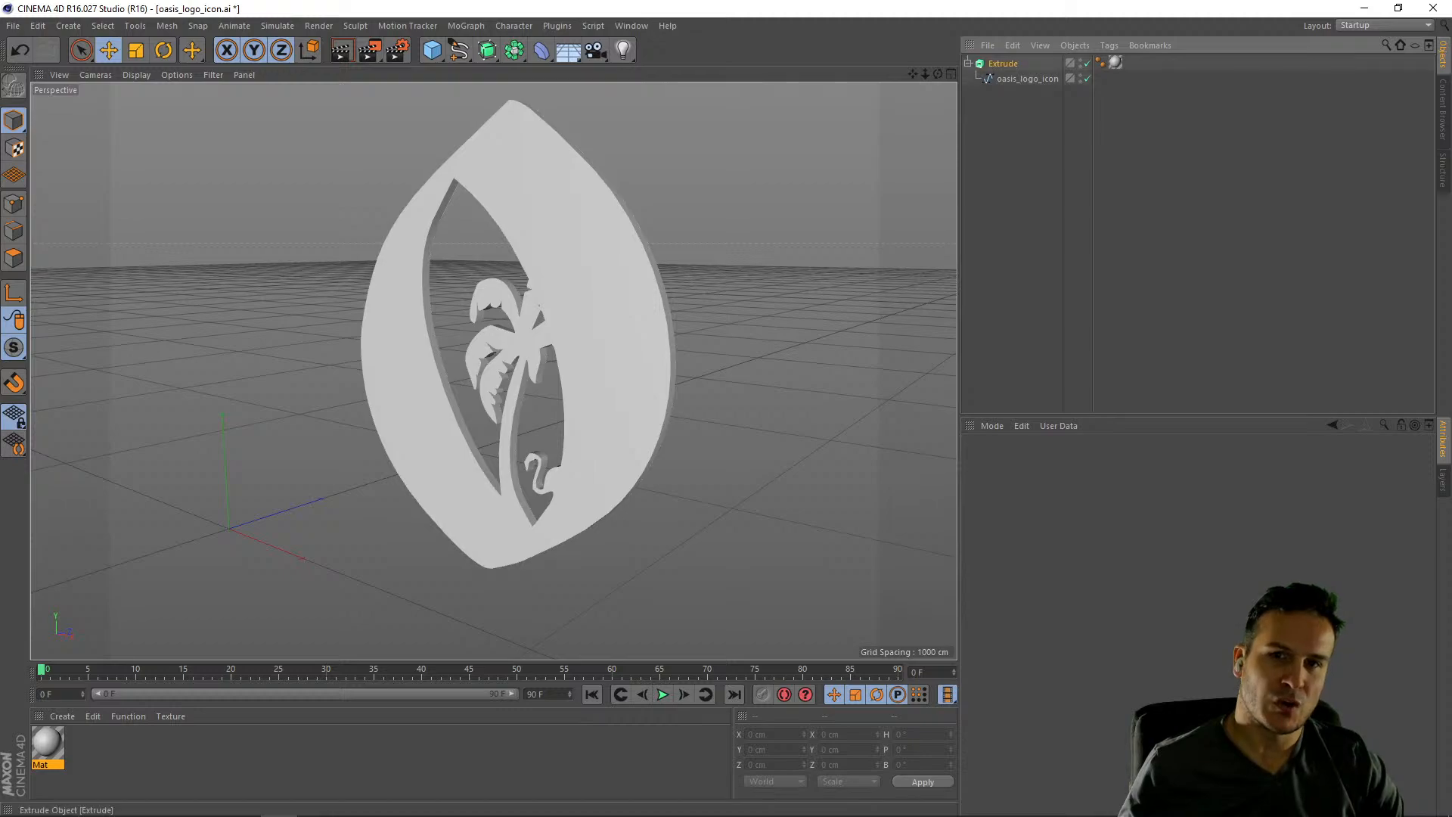
Try an extrusion depth of 18 cm on the logo's Extrude object and undo the change
{"action": "left_click", "coordinate": [1003, 64]}
{"action": "left_click_drag", "start_coordinate": [492, 340], "coordinate": [590, 341]}
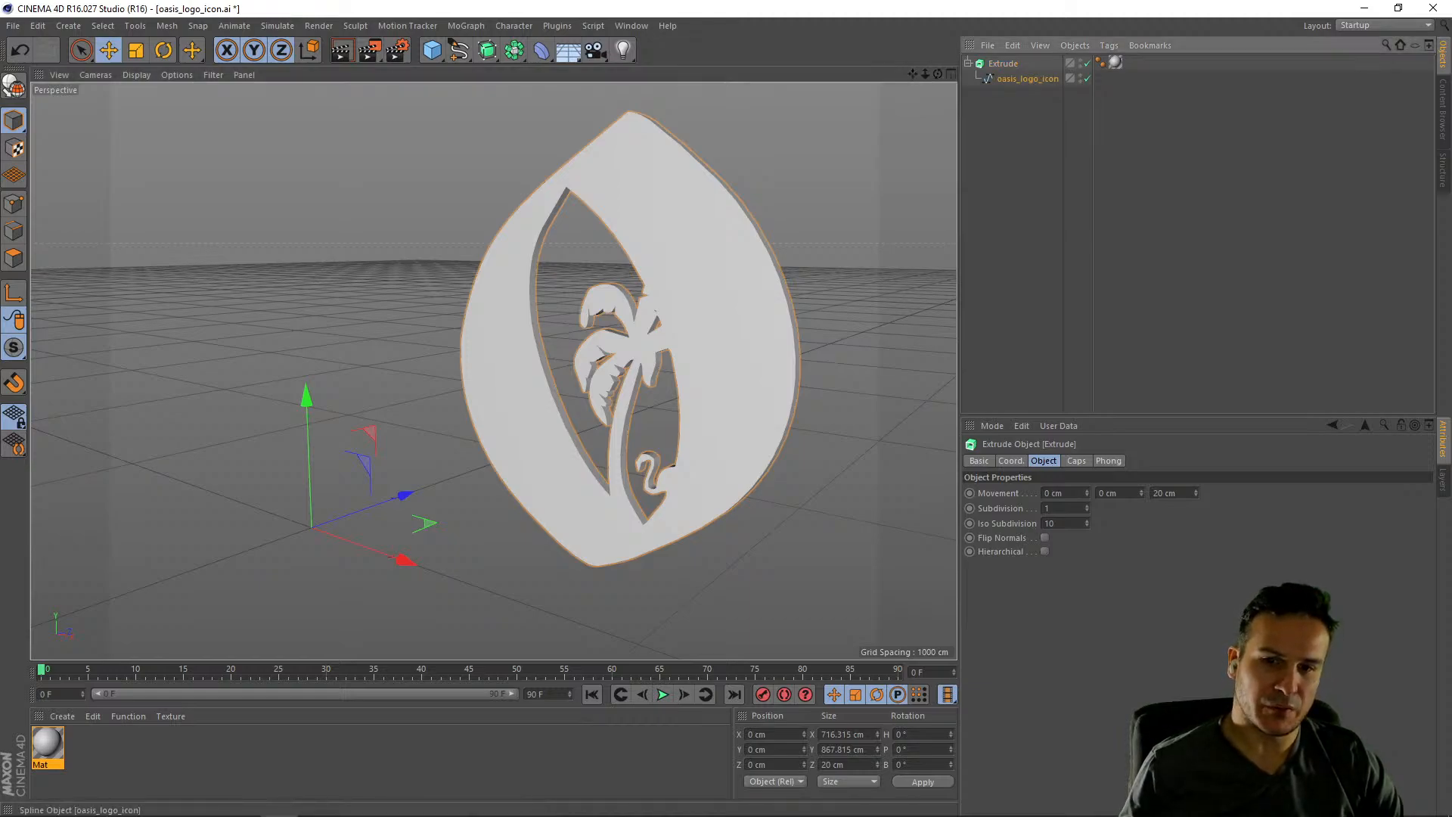
{"action": "left_click", "coordinate": [1004, 64]}
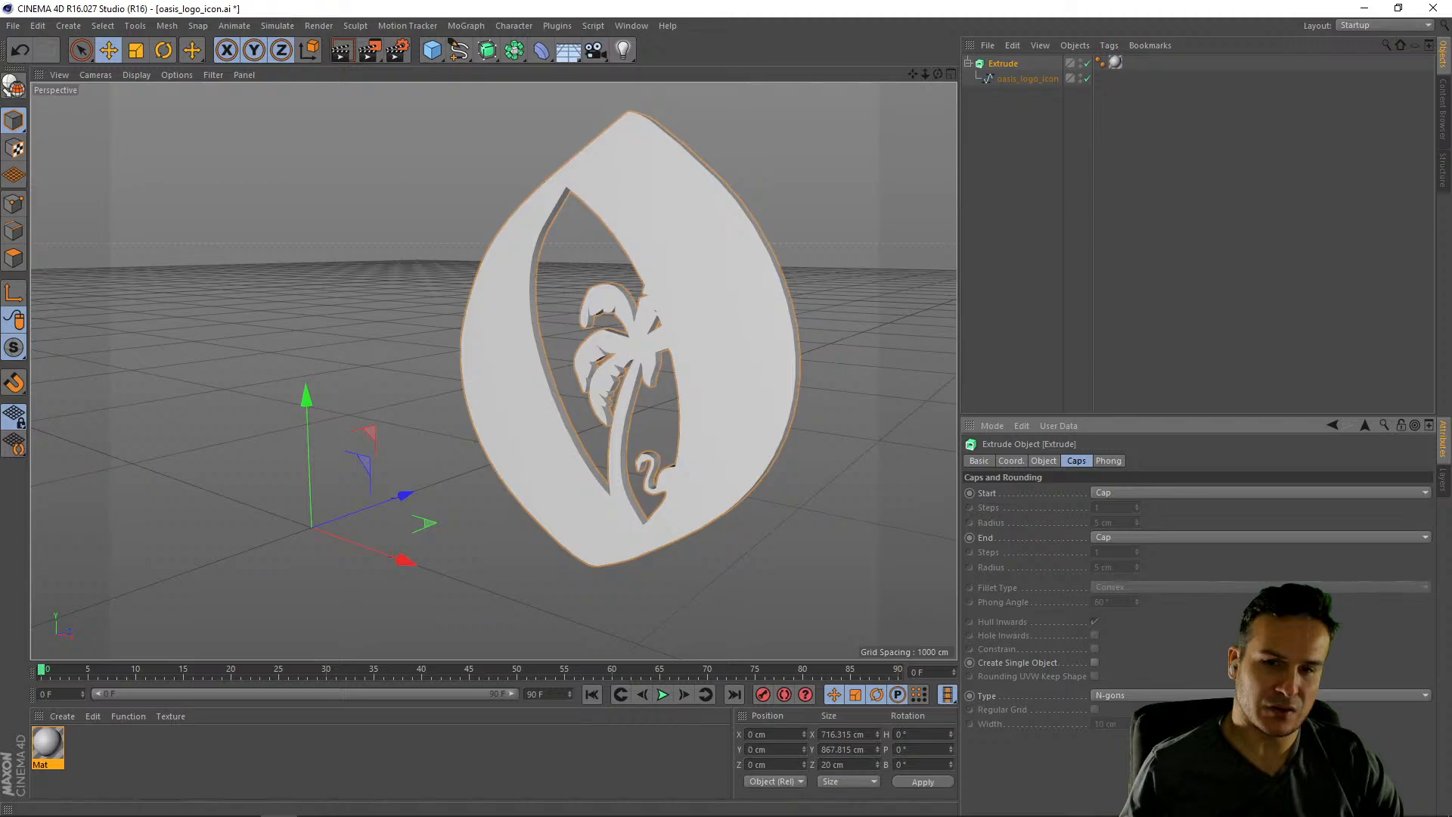
{"action": "left_click", "coordinate": [1044, 461]}
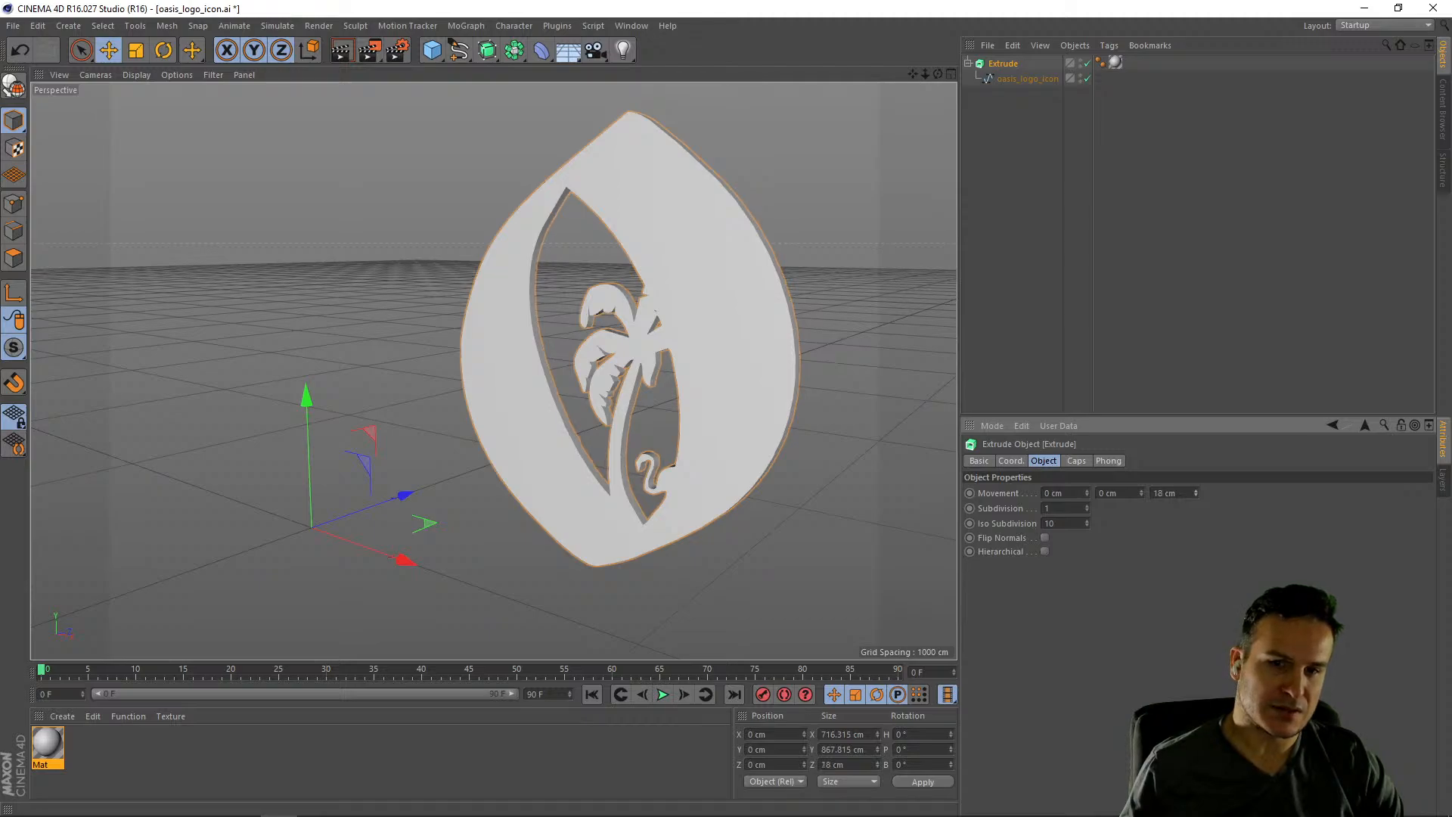
{"action": "key", "text": "ctrl+z"}
Examine the basic, coordinate, object and cap properties of the Extrude object and its logo spline
{"action": "left_click", "coordinate": [1076, 460]}
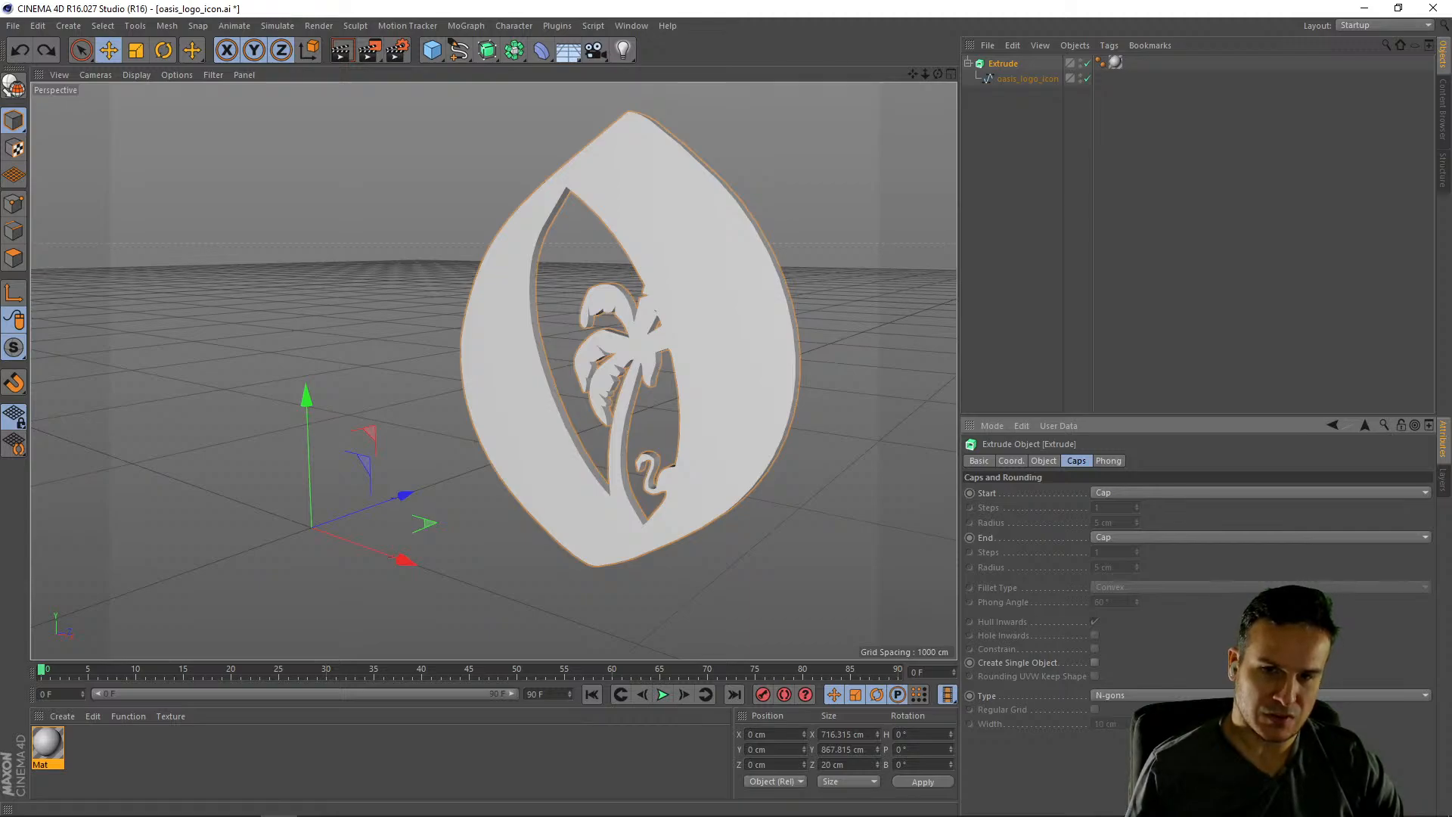
{"action": "left_click", "coordinate": [1044, 460]}
{"action": "left_click", "coordinate": [1011, 461]}
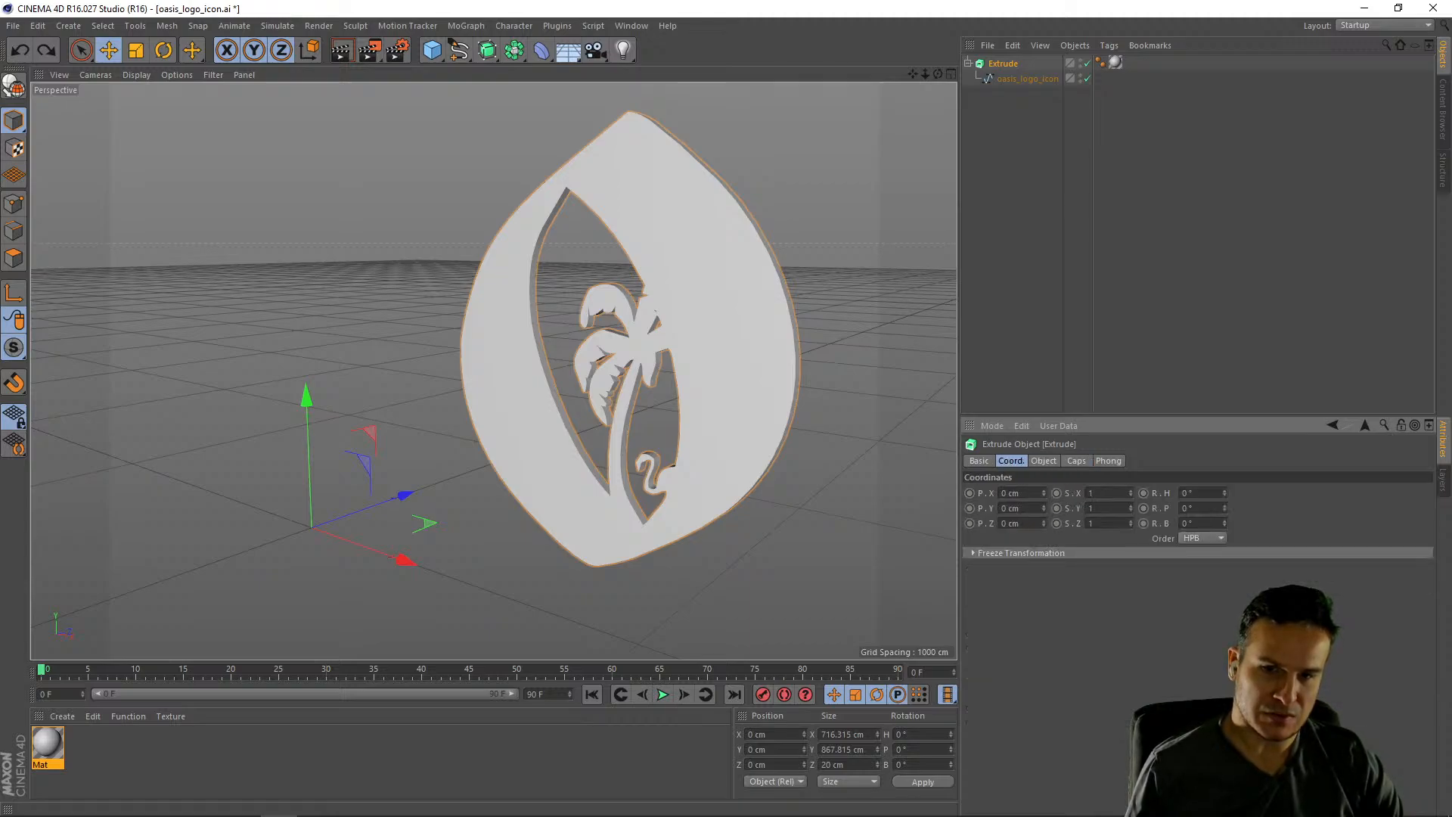
{"action": "left_click", "coordinate": [979, 461]}
{"action": "left_click", "coordinate": [1043, 460]}
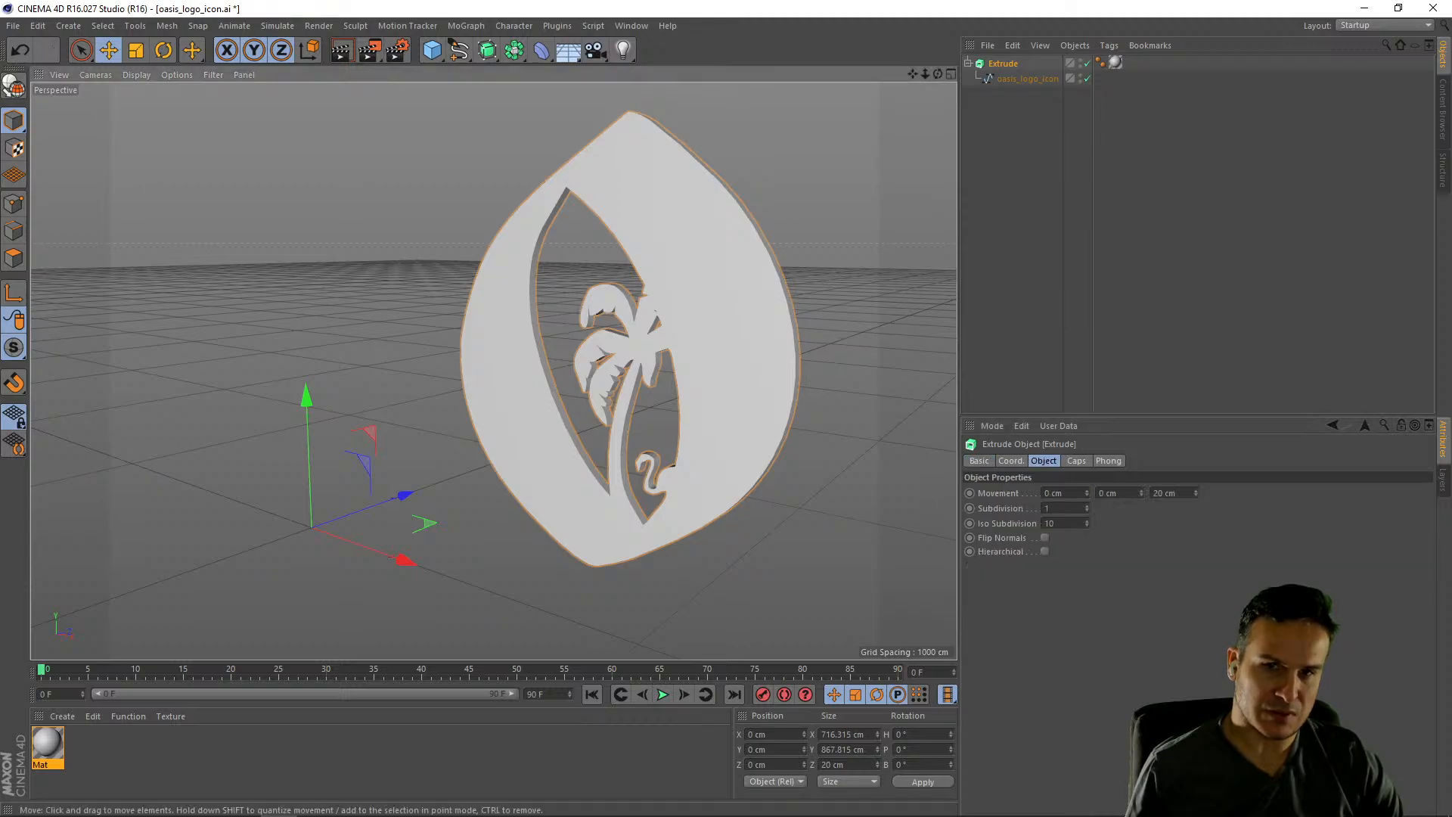
{"action": "left_click", "coordinate": [1027, 79]}
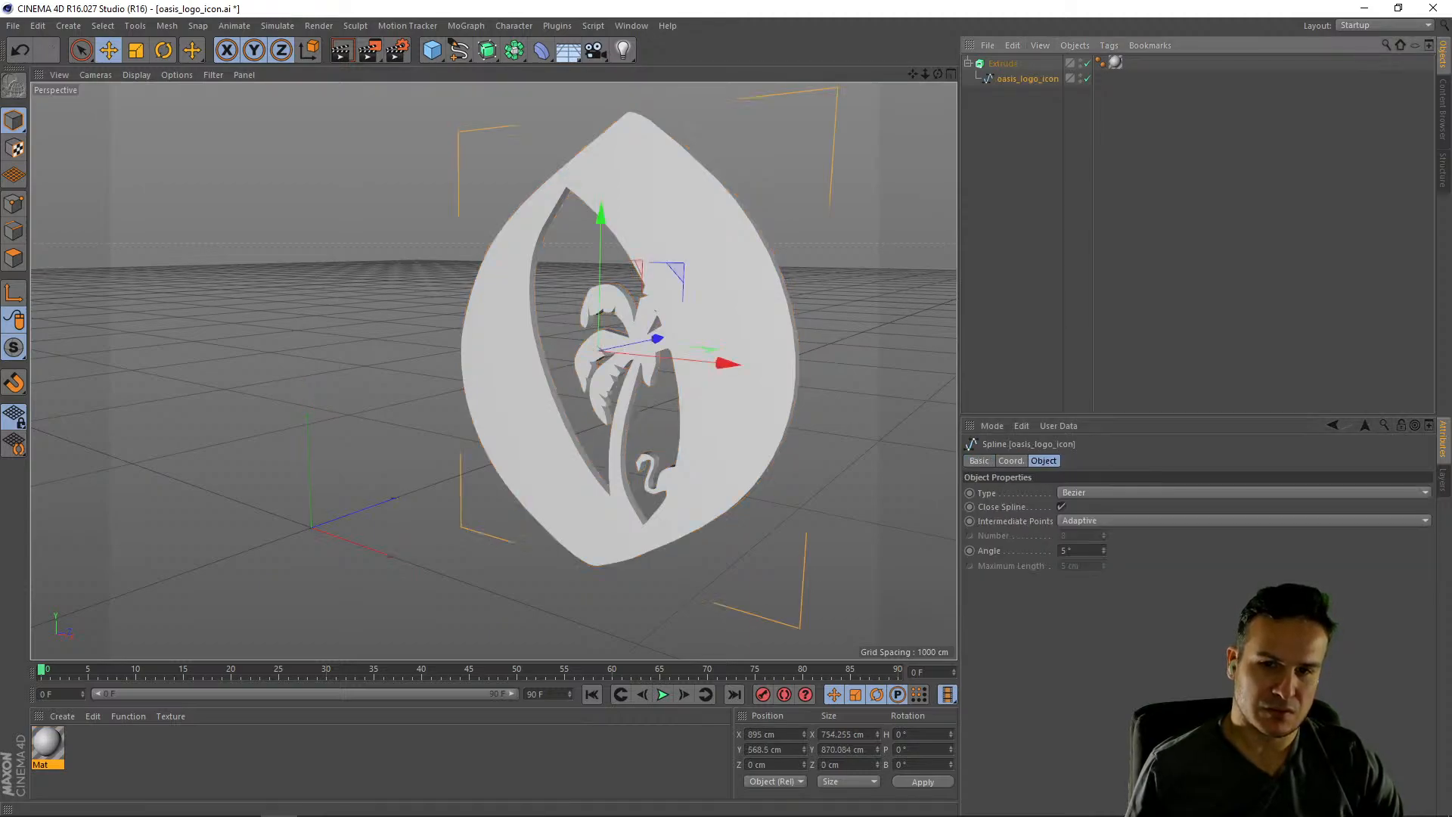
{"action": "left_click", "coordinate": [1011, 460]}
{"action": "left_click", "coordinate": [979, 461]}
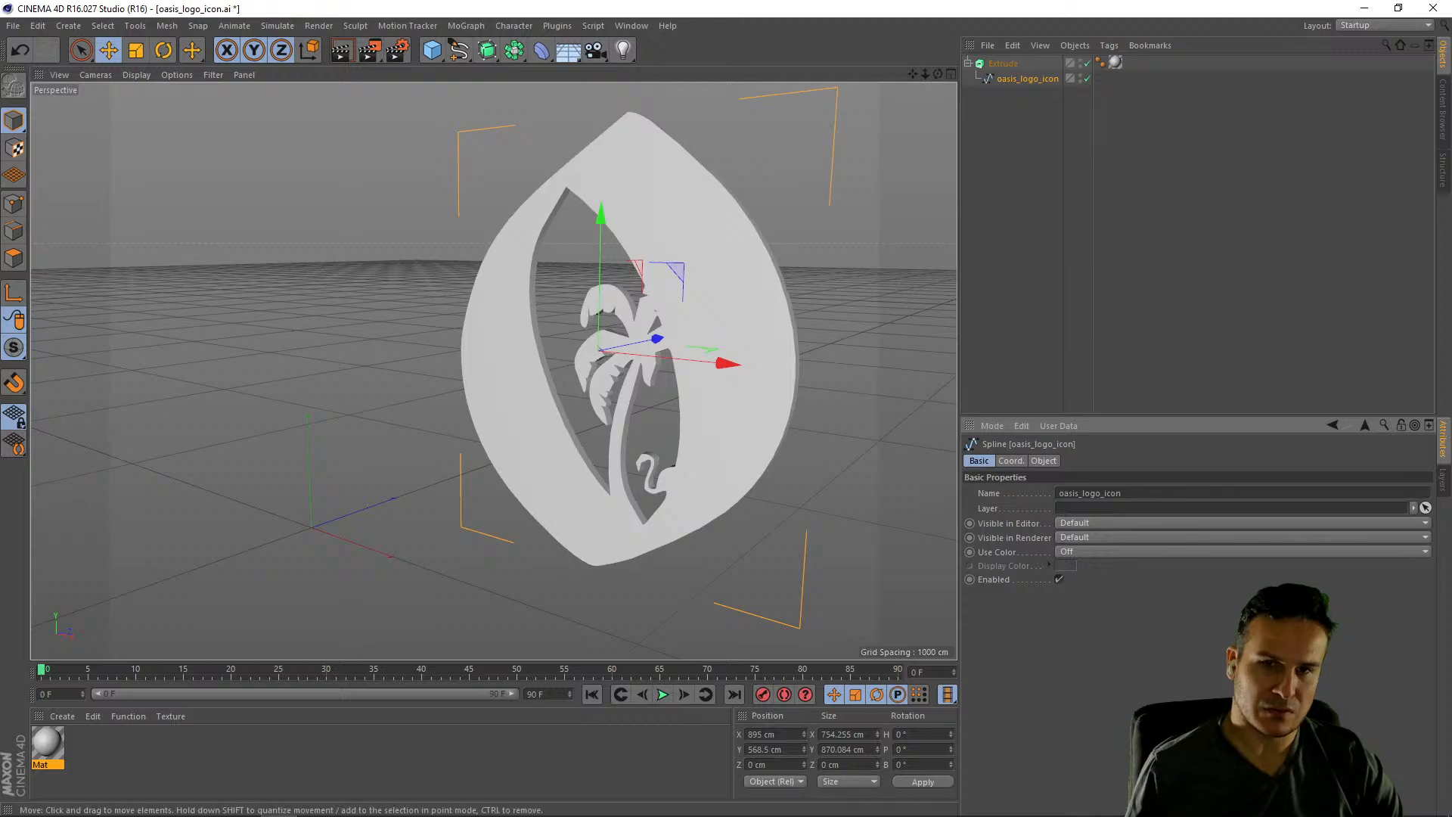
{"action": "left_click", "coordinate": [1004, 63]}
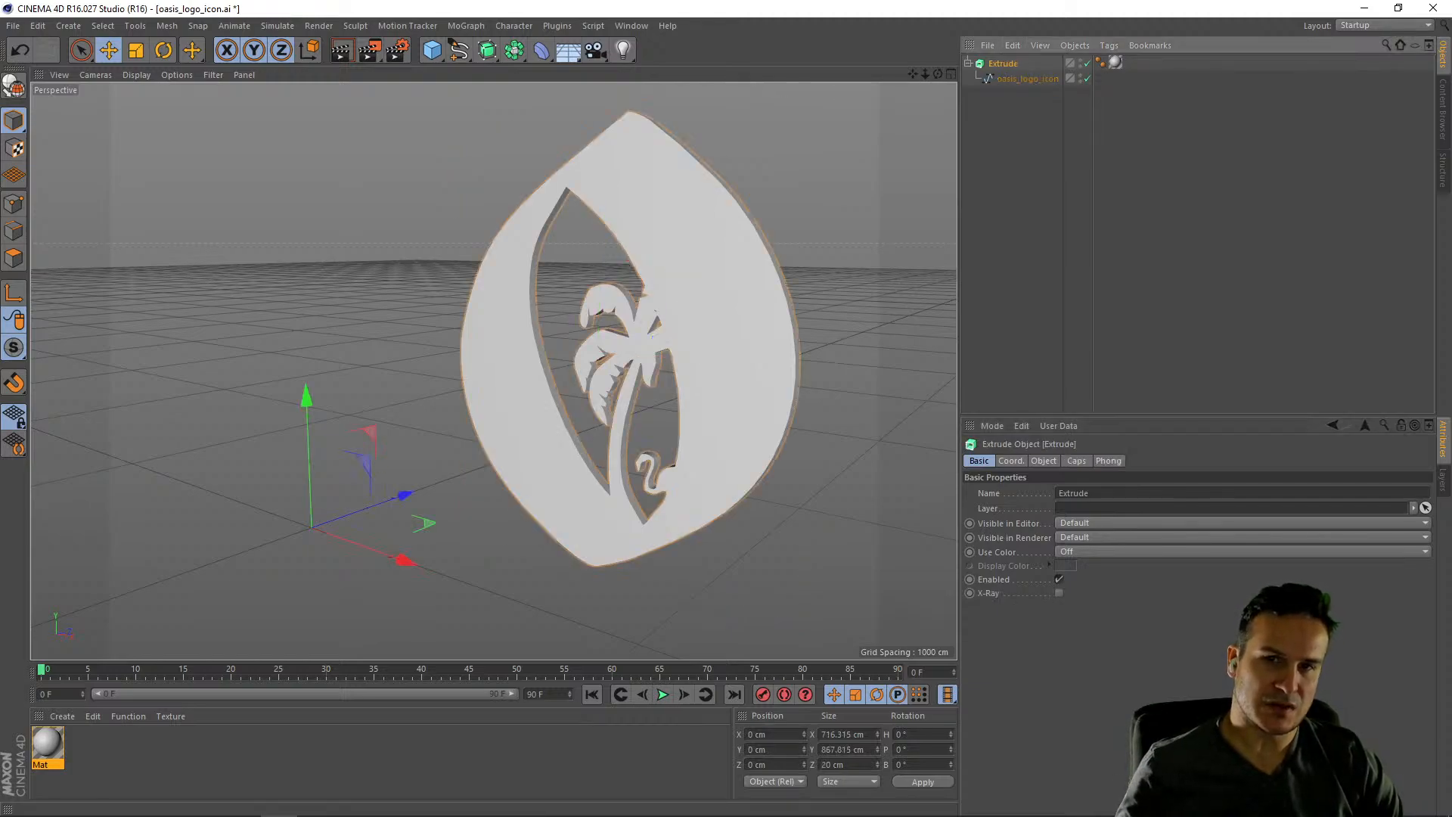
{"action": "left_click", "coordinate": [1027, 79]}
{"action": "left_click", "coordinate": [1004, 64]}
{"action": "left_click", "coordinate": [1077, 461]}
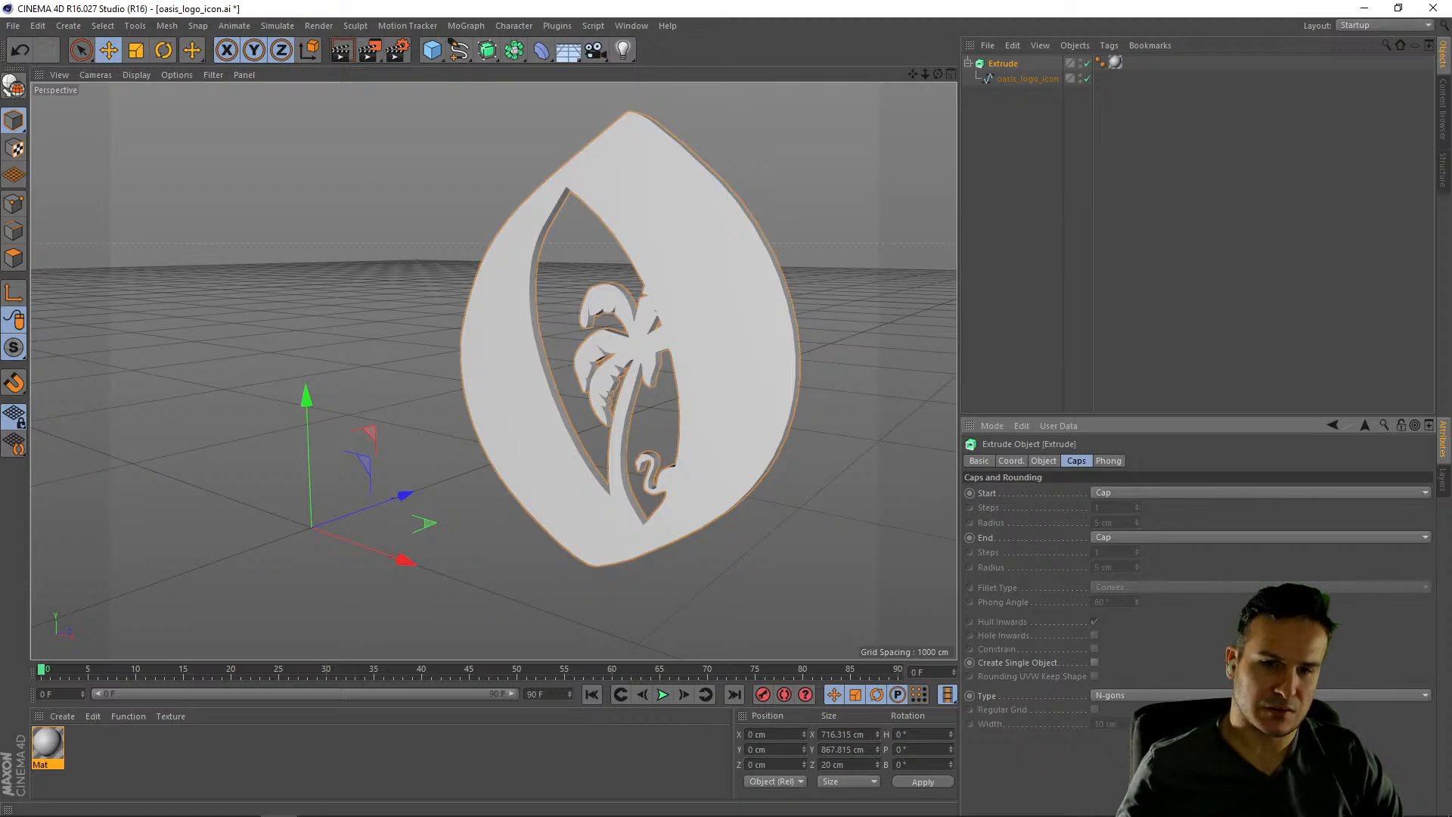
Make the logo's Extrude object editable, and inspect its two cap objects, coordinates and Phong settings
{"action": "right_click", "coordinate": [1013, 63]}
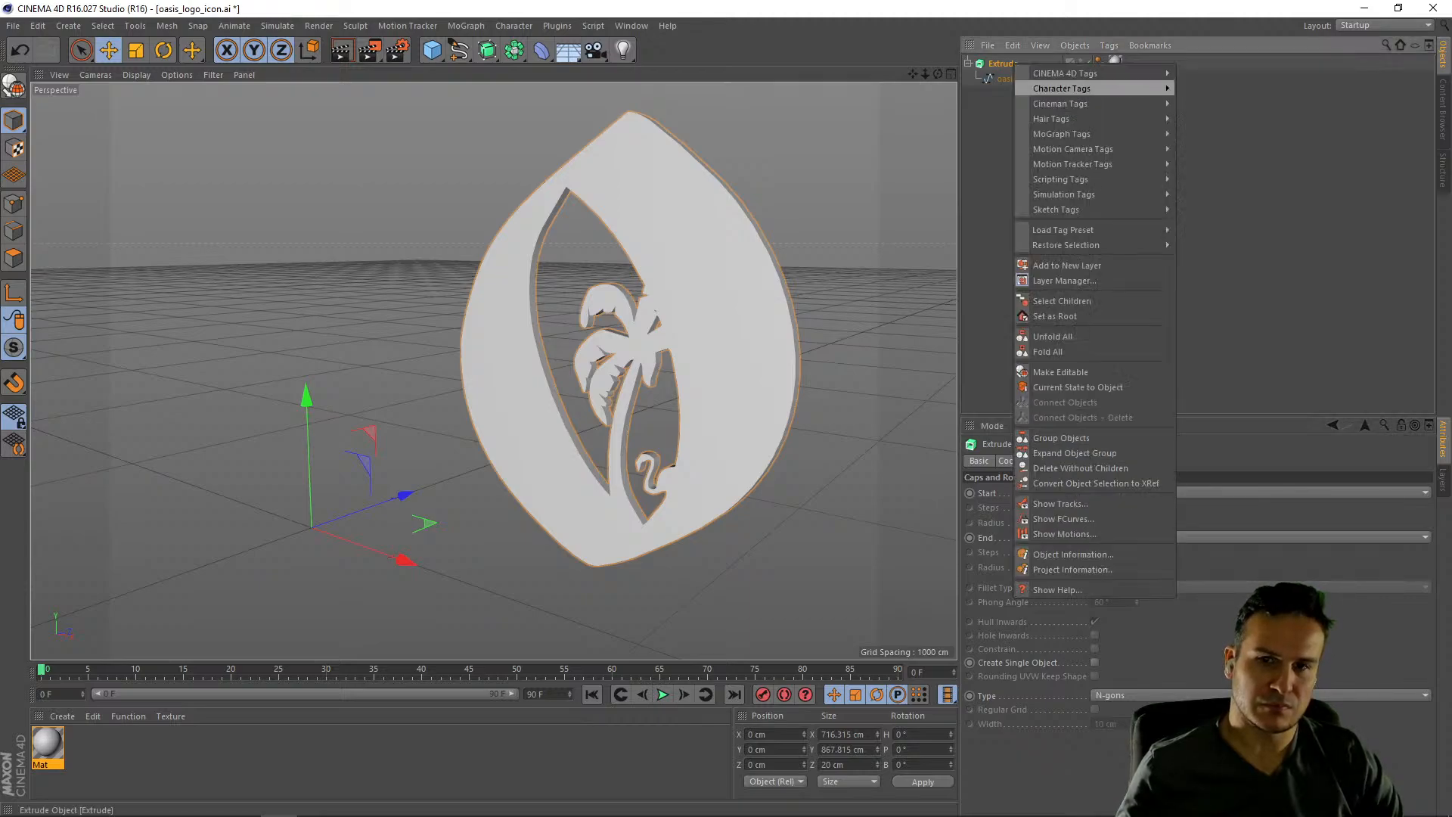
{"action": "left_click", "coordinate": [1060, 372]}
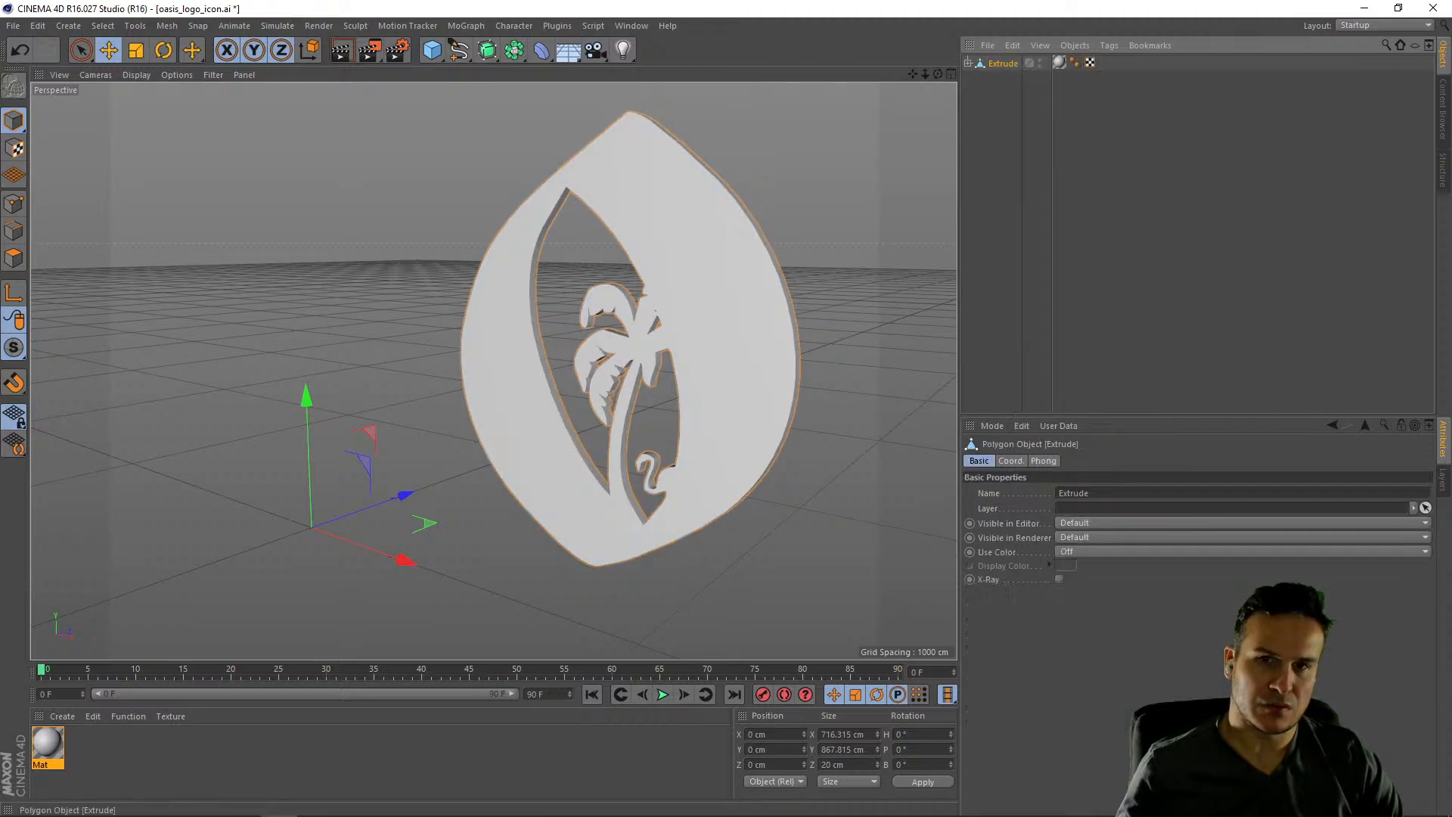
{"action": "left_click", "coordinate": [969, 63]}
{"action": "left_click", "coordinate": [1007, 79]}
{"action": "left_click", "coordinate": [1007, 94]}
{"action": "left_click", "coordinate": [1003, 63]}
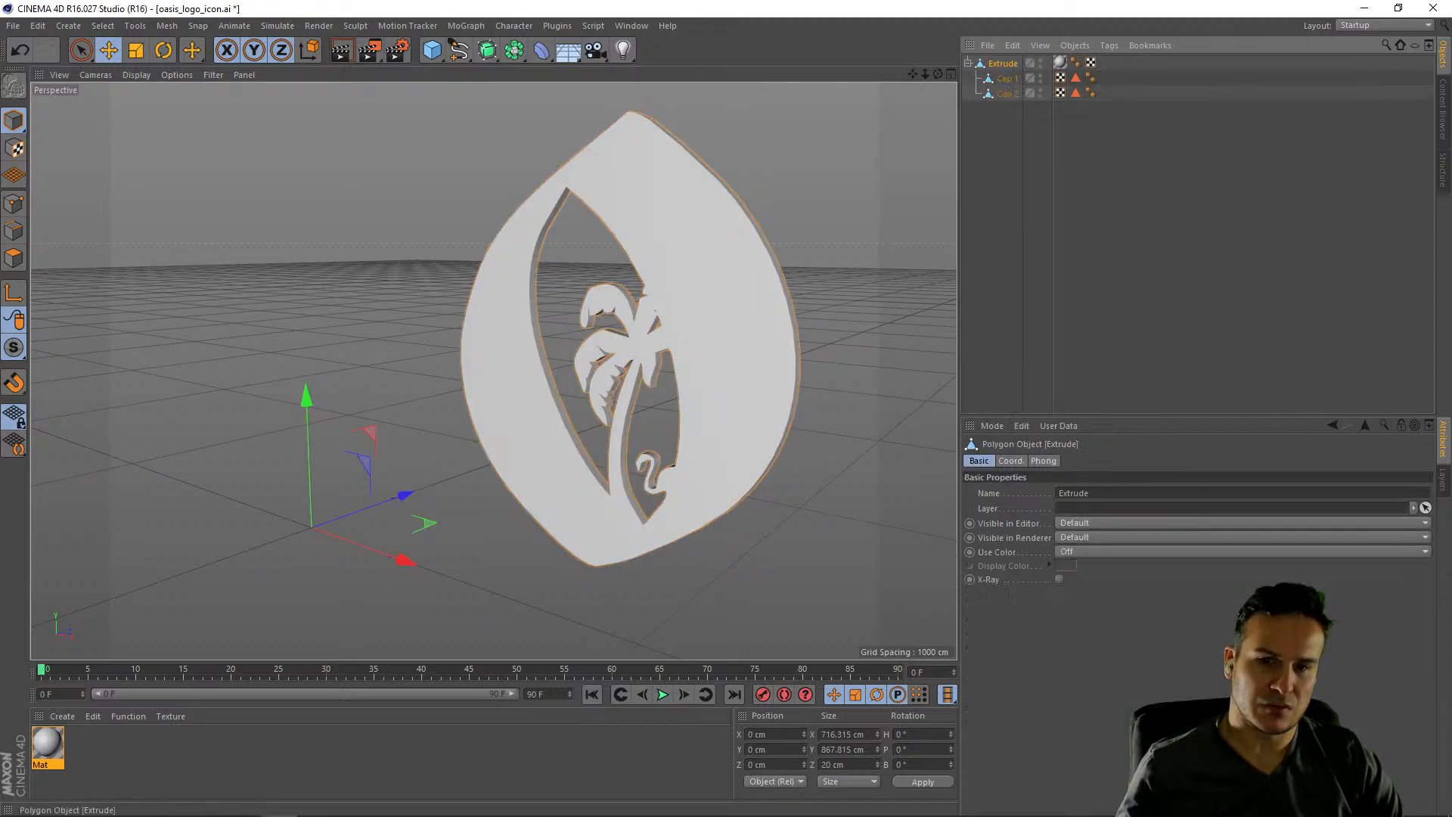
{"action": "left_click_drag", "start_coordinate": [575, 356], "coordinate": [502, 366]}
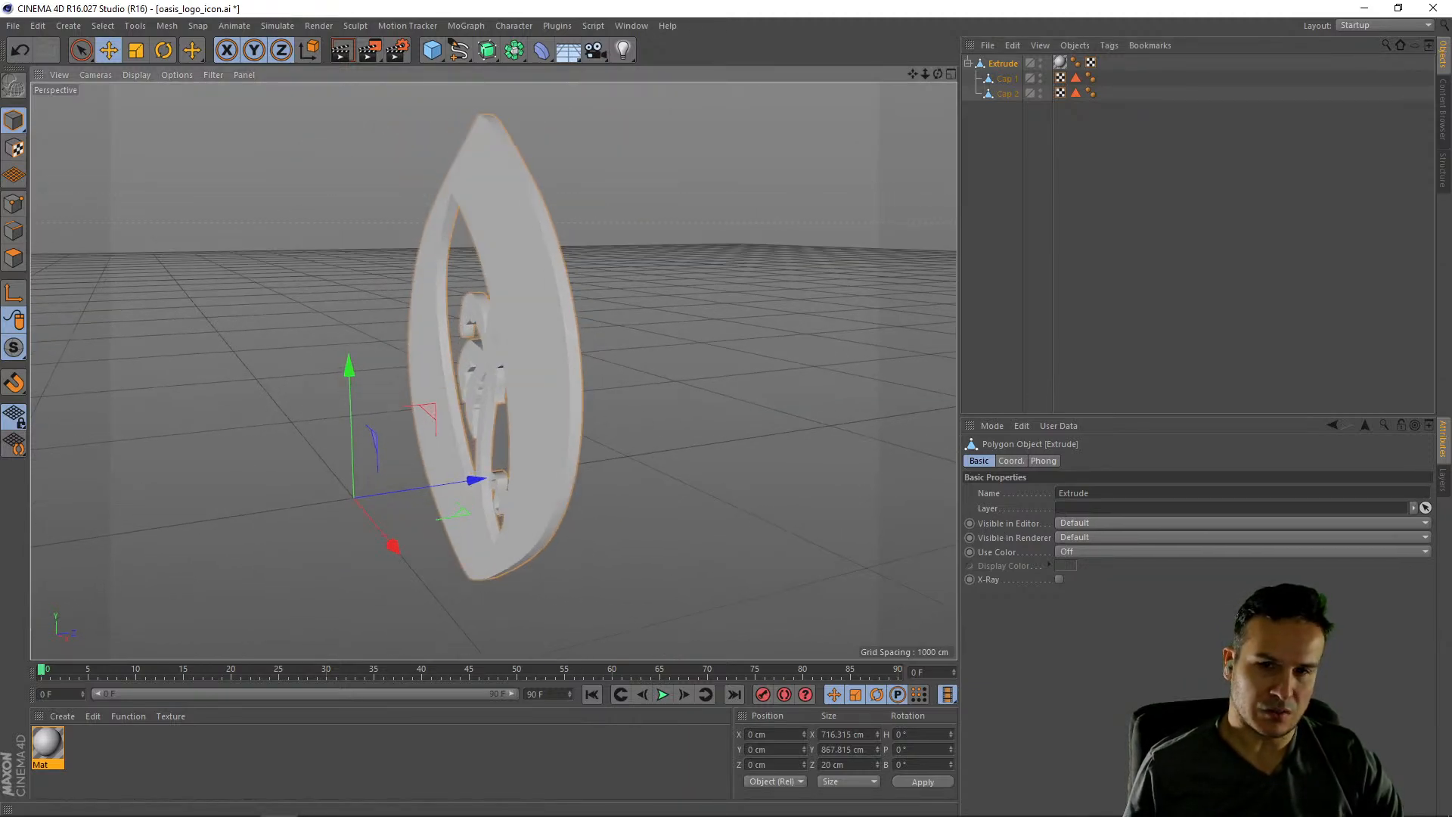
{"action": "left_click", "coordinate": [1011, 461]}
{"action": "left_click", "coordinate": [1043, 460]}
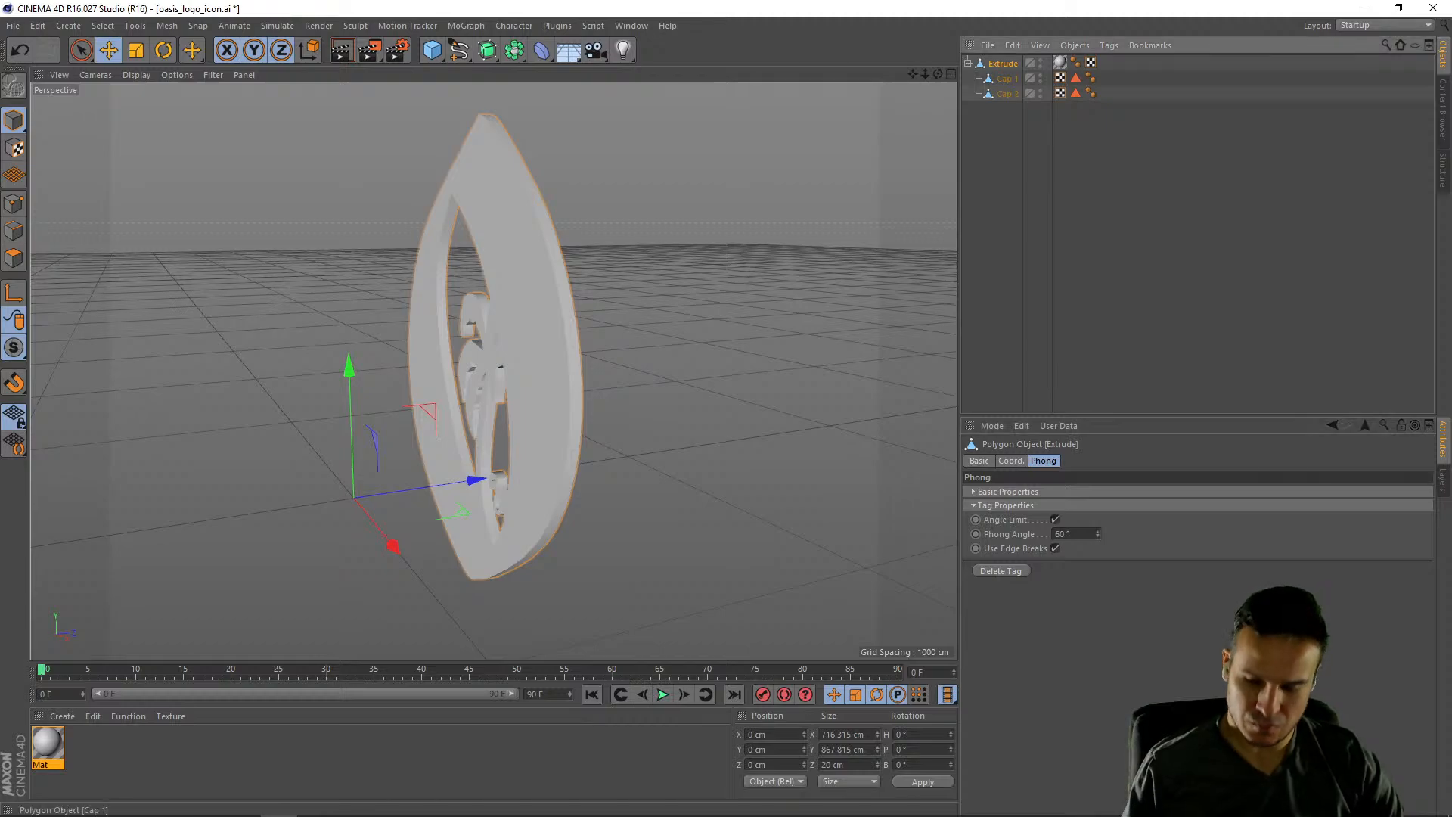
Select the Extrude object and its two cap objects in turn to compare which part of the logo each covers and its Phong settings
{"action": "key", "text": "ctrl+z"}
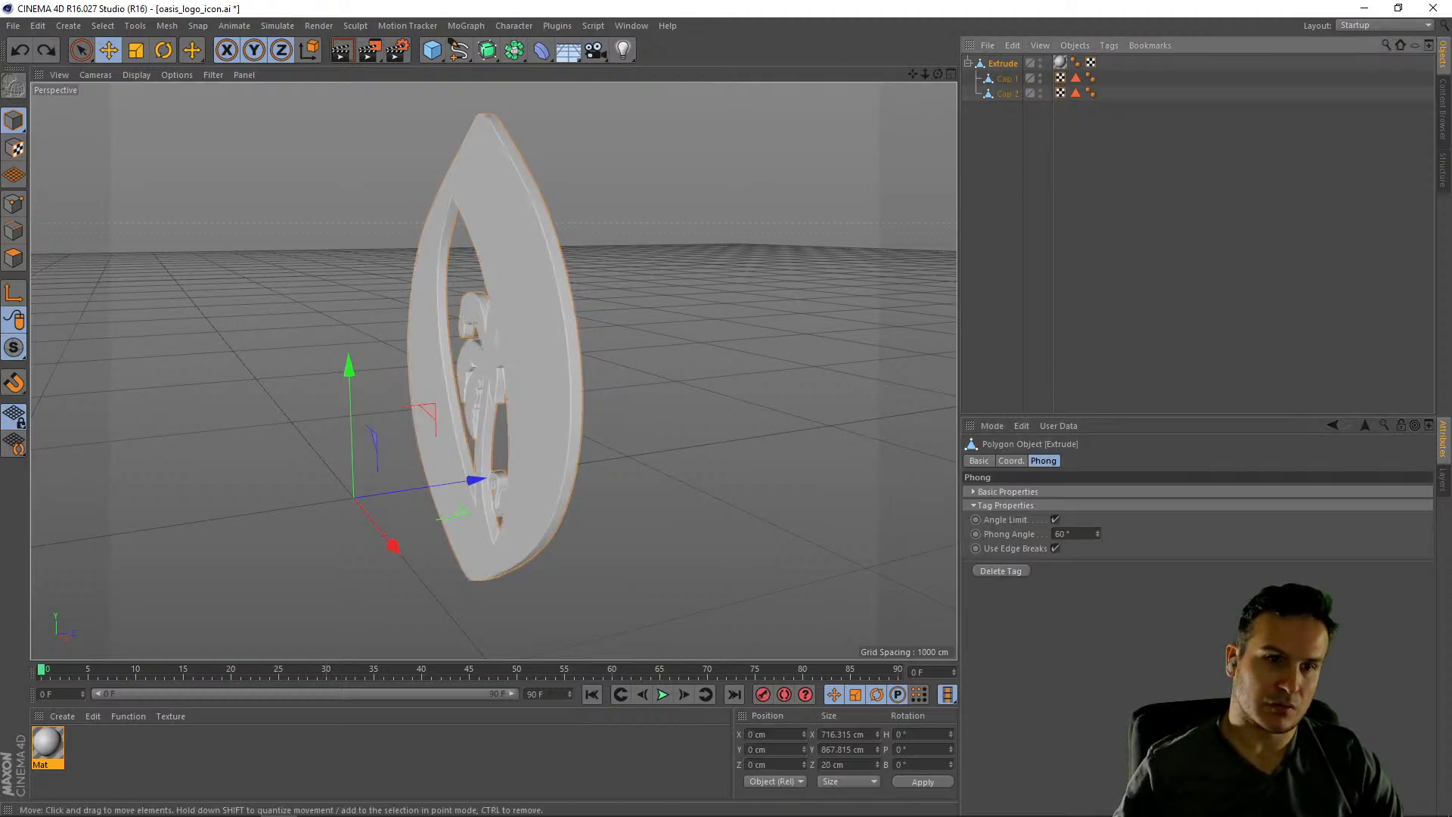
{"action": "left_click", "coordinate": [529, 318]}
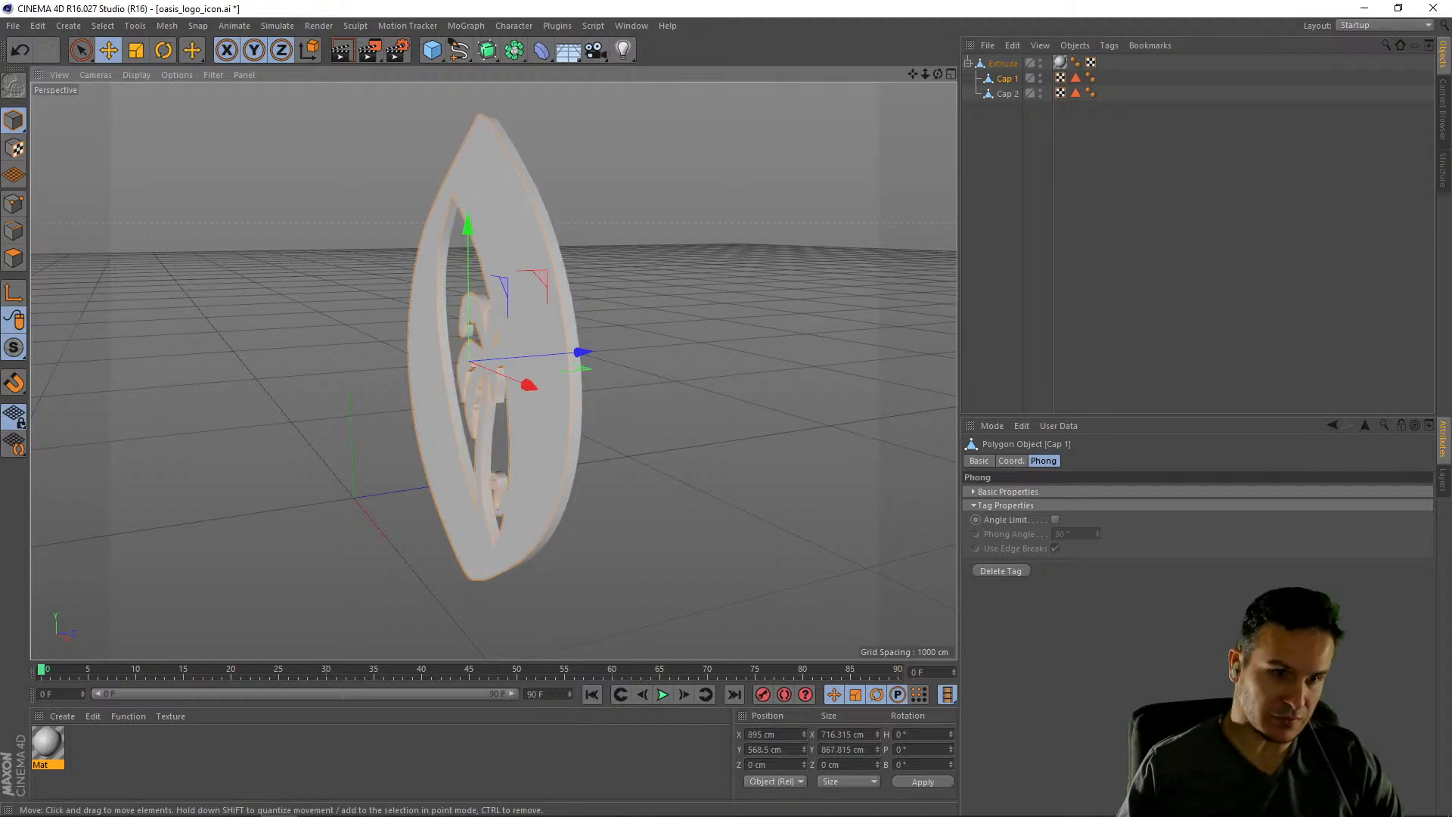
{"action": "left_click", "coordinate": [1134, 197]}
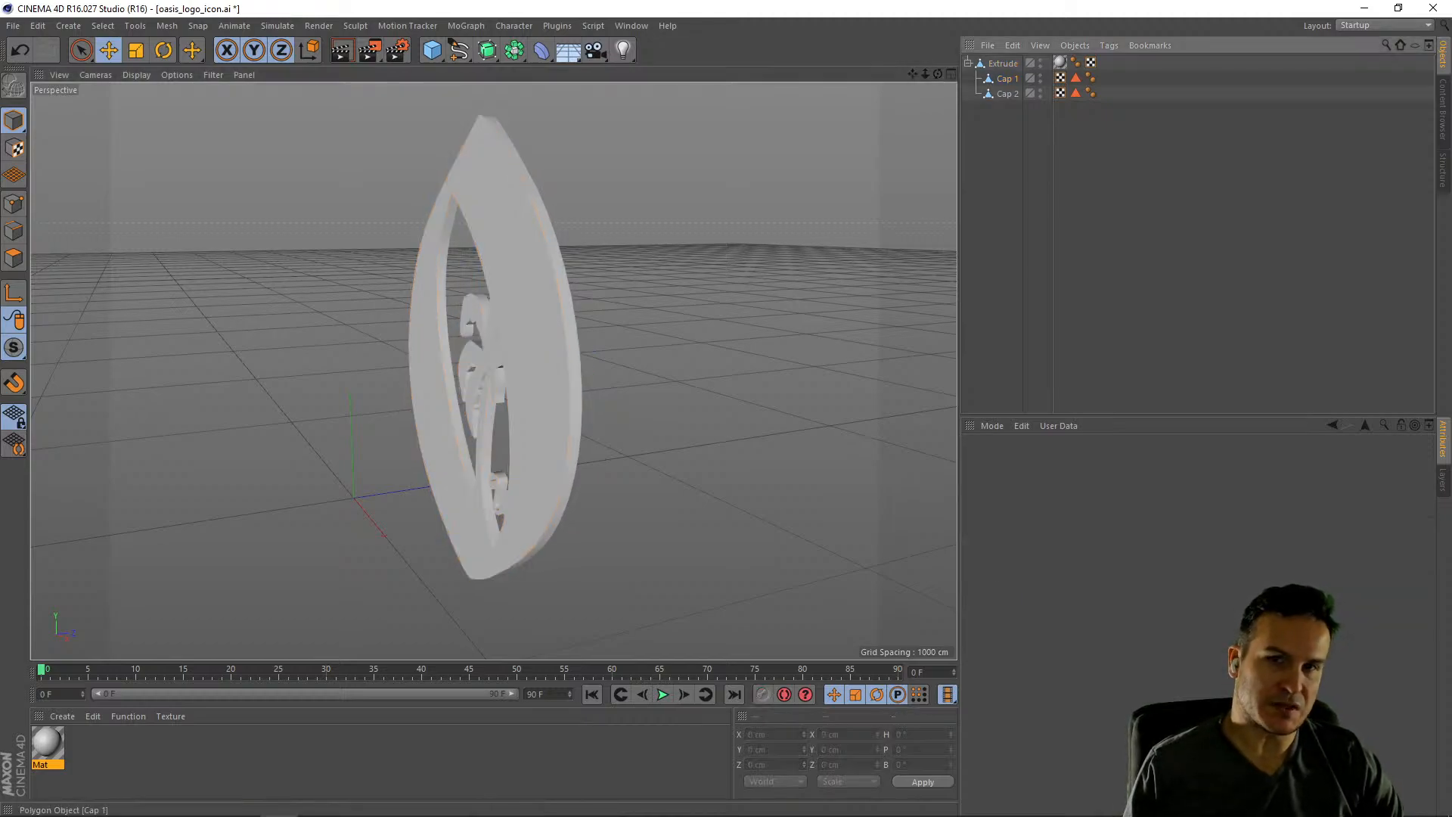
{"action": "left_click", "coordinate": [1008, 79]}
{"action": "left_click", "coordinate": [1003, 64]}
{"action": "left_click", "coordinate": [1007, 78]}
{"action": "left_click", "coordinate": [1007, 94]}
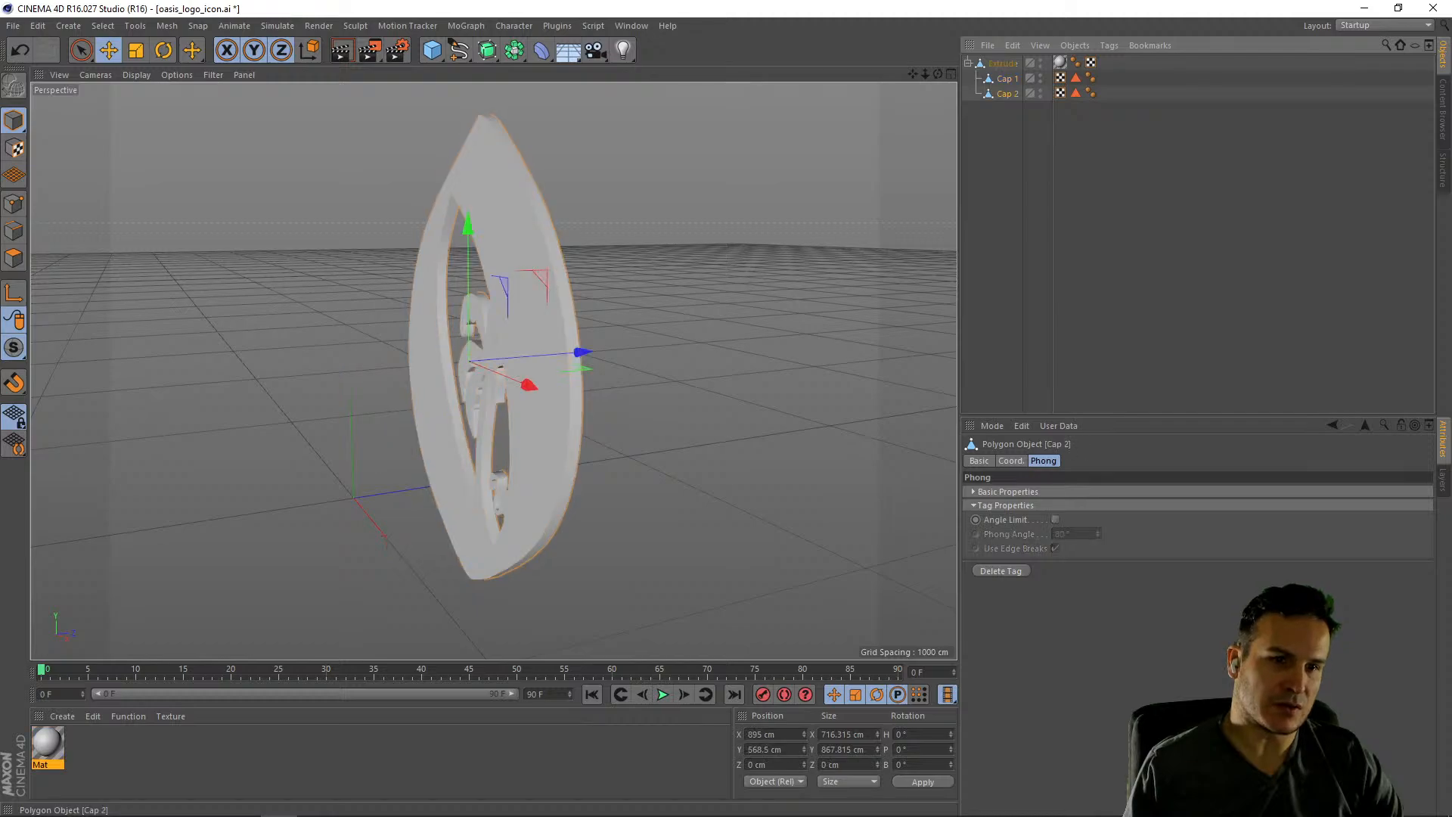
{"action": "left_click", "coordinate": [1003, 64]}
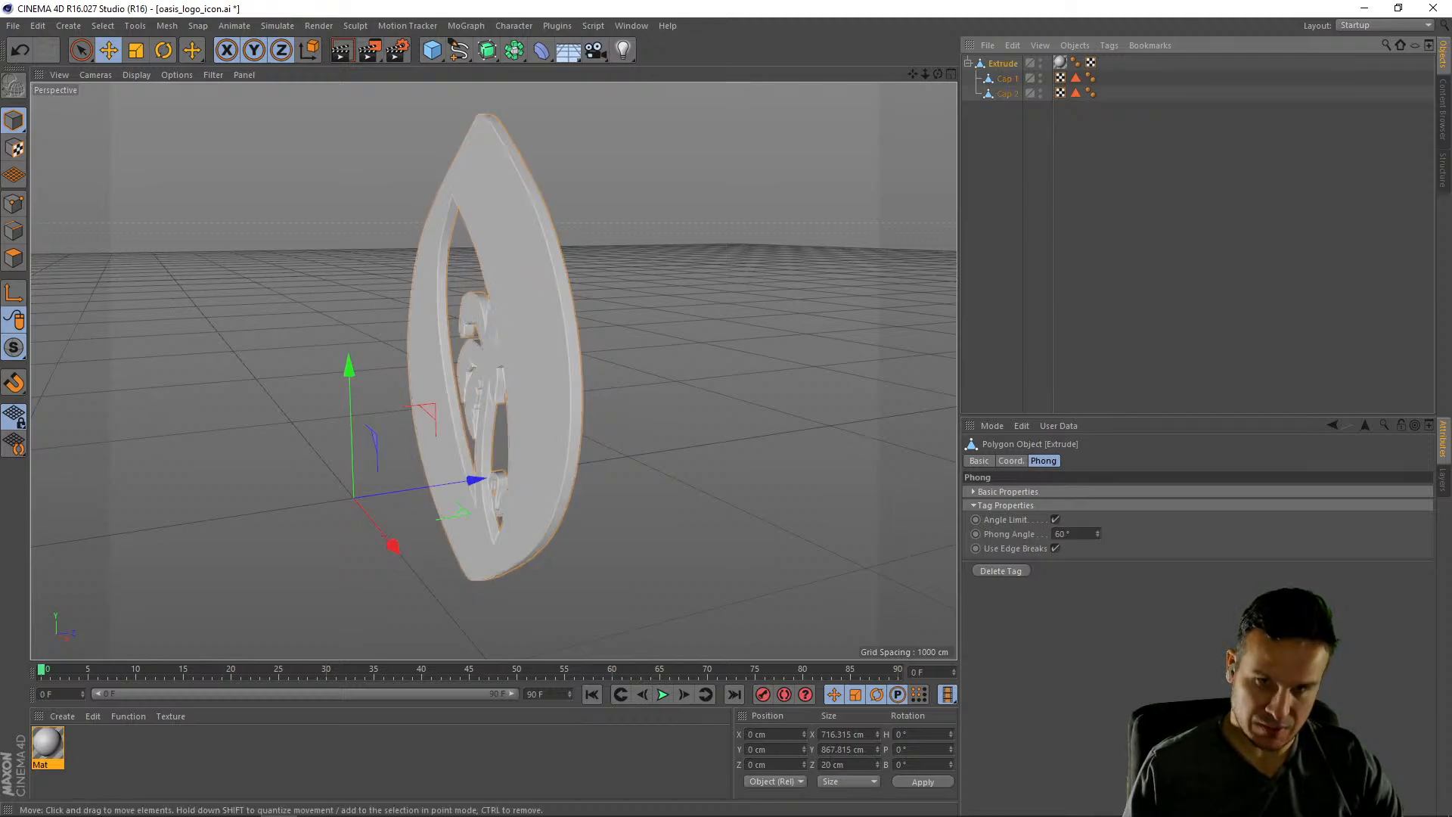
{"action": "key", "text": "u"}
{"action": "key", "text": "o"}
{"action": "key", "text": "w"}
{"action": "key", "text": "e"}
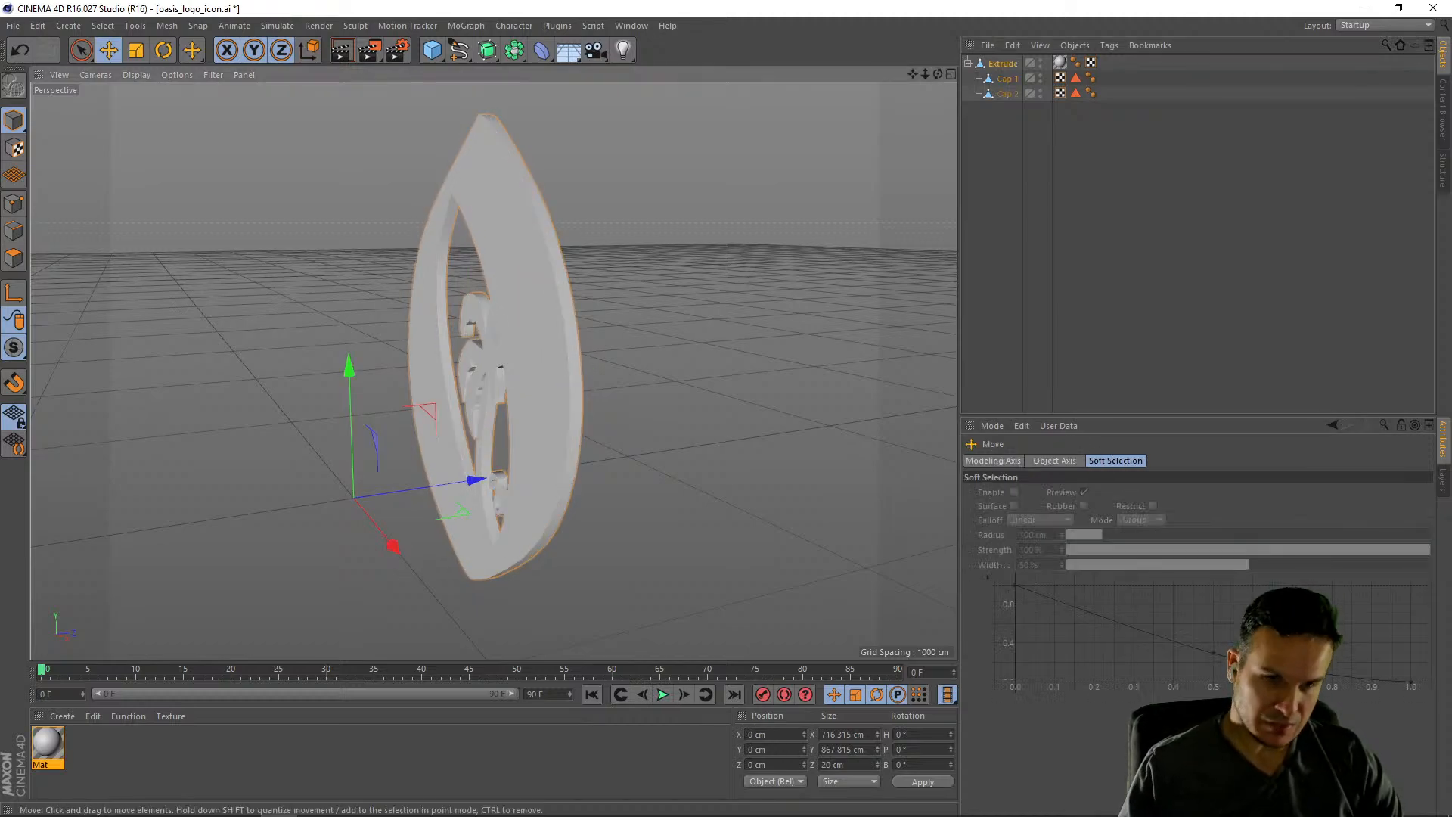
{"action": "key", "text": "ctrl+shift+a"}
{"action": "key", "text": "r"}
{"action": "key", "text": "ctrl+a"}
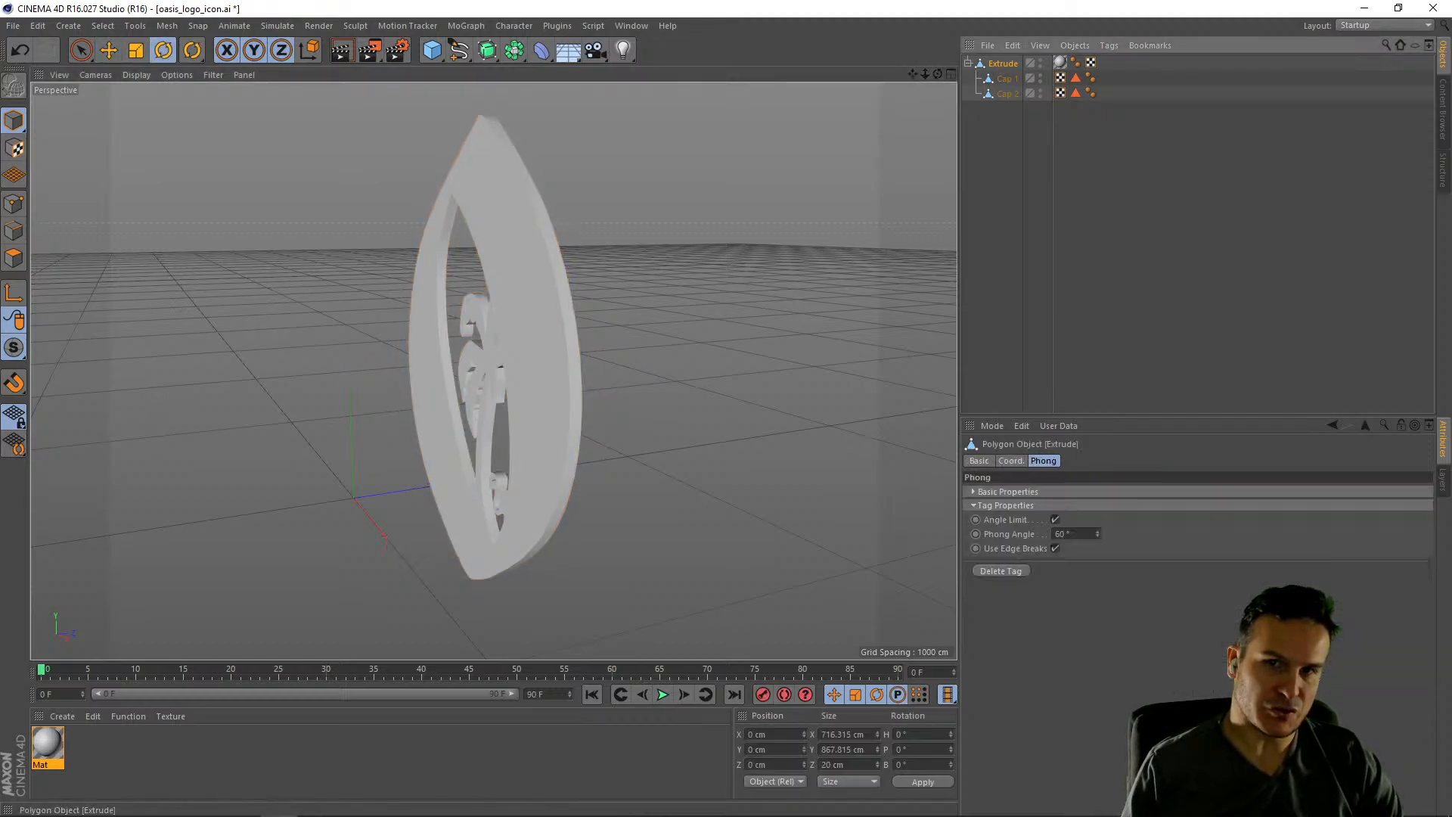
{"action": "key", "text": "e"}
{"action": "key", "text": "w"}
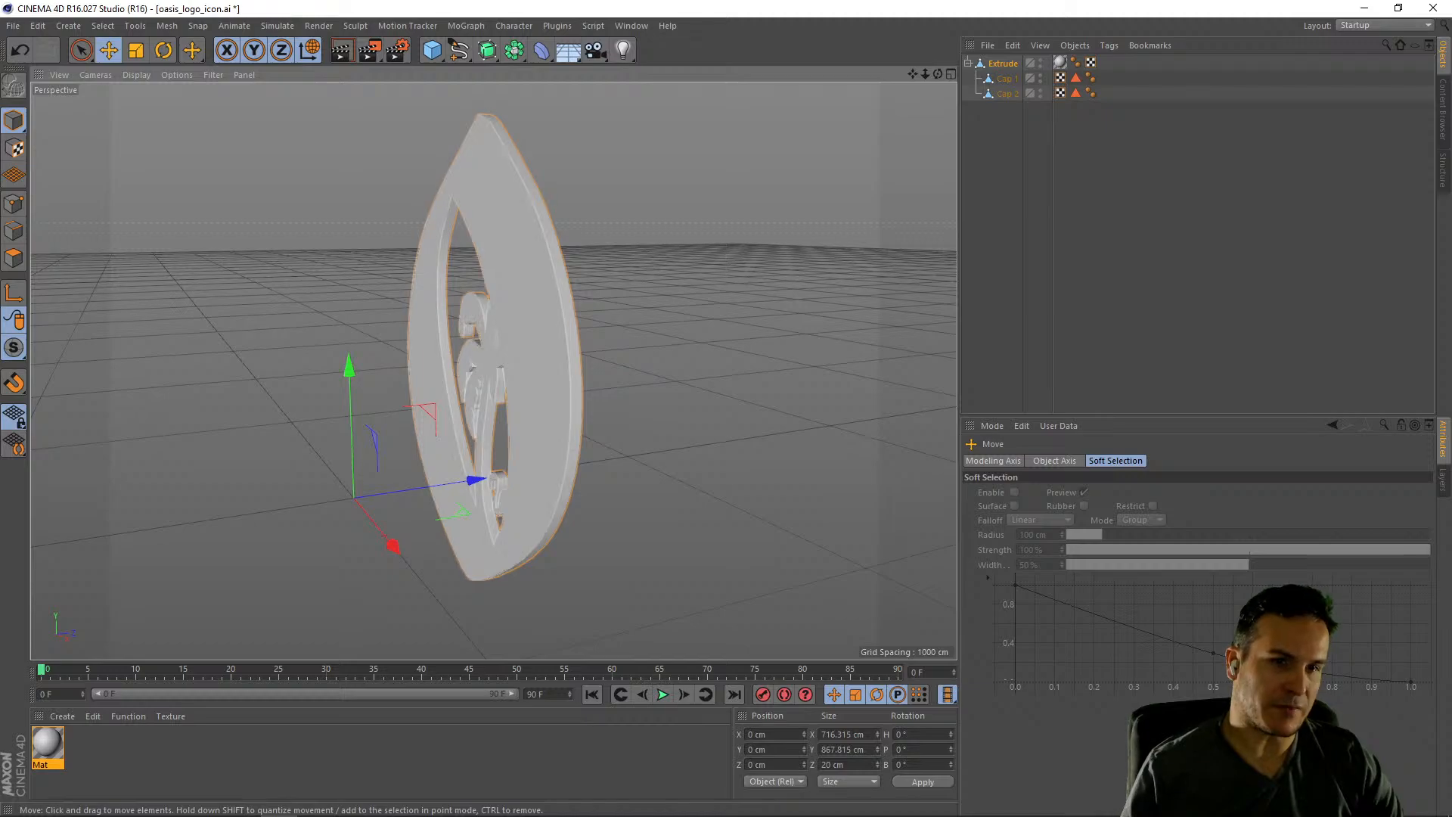
Save the 3D logo project to the Desktop as oasis_logo_icon in Cinema 4D format
{"action": "mouse_move", "coordinate": [493, 370]}
{"action": "left_mouse_down"}
{"action": "mouse_move", "coordinate": [620, 385]}
{"action": "mouse_move", "coordinate": [537, 340]}
{"action": "mouse_move", "coordinate": [477, 348]}
{"action": "left_mouse_up"}
{"action": "left_click", "coordinate": [13, 25]}
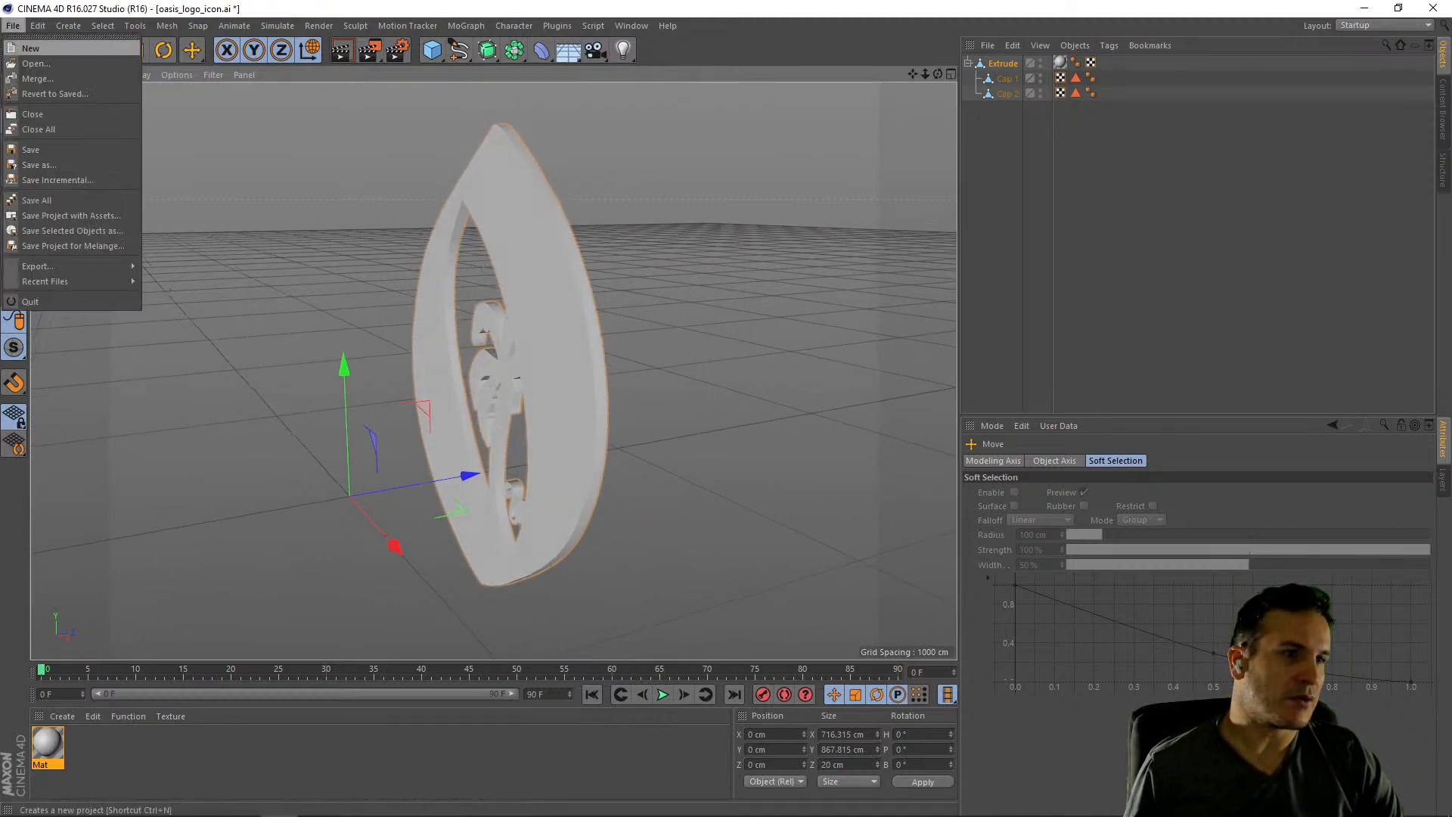
{"action": "left_click", "coordinate": [212, 261]}
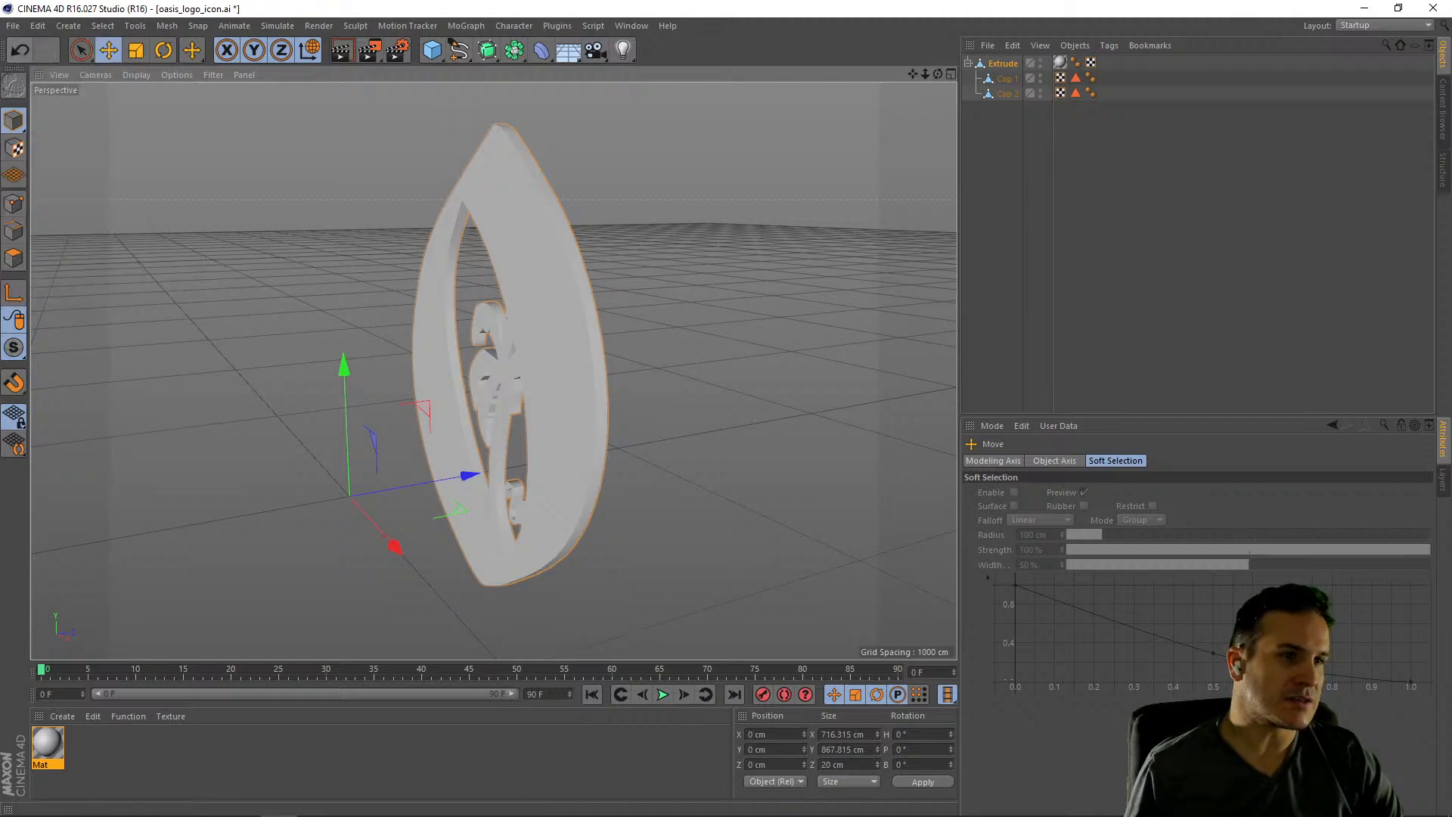
{"action": "left_click", "coordinate": [13, 25]}
{"action": "left_click", "coordinate": [45, 149]}
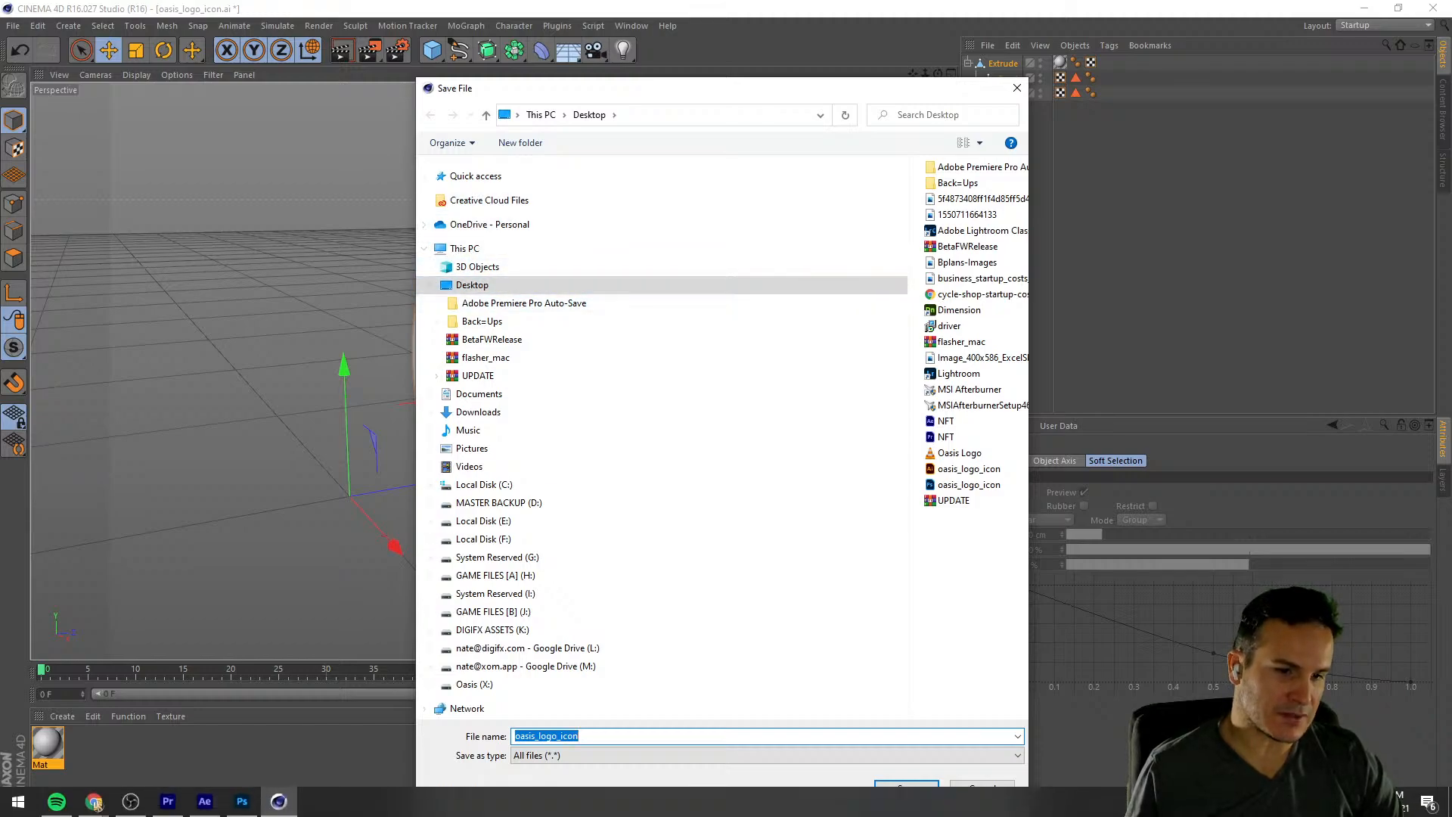
{"action": "left_click_drag", "start_coordinate": [416, 77], "coordinate": [268, 341]}
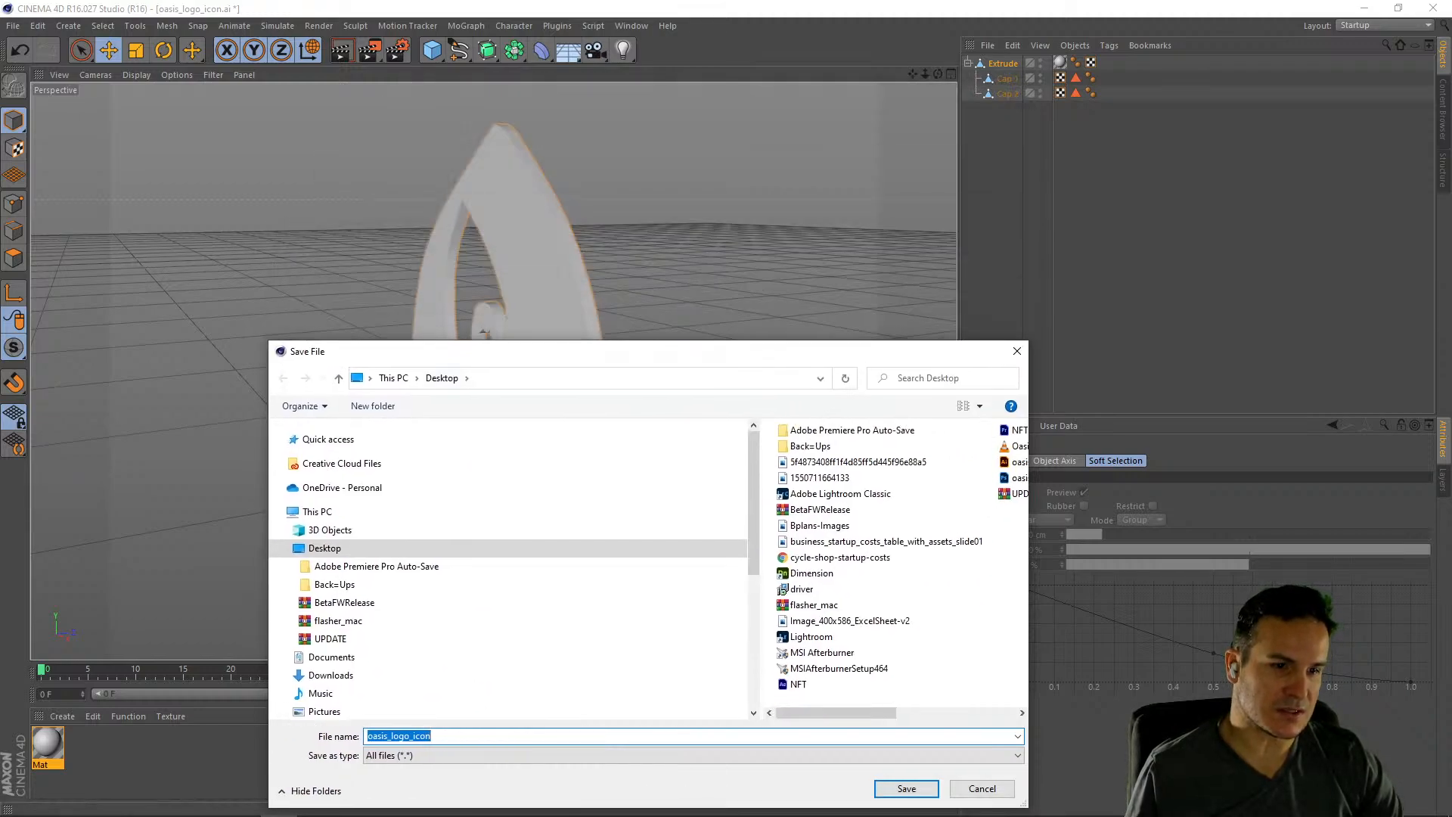
{"action": "left_click_drag", "start_coordinate": [481, 353], "coordinate": [392, 162]}
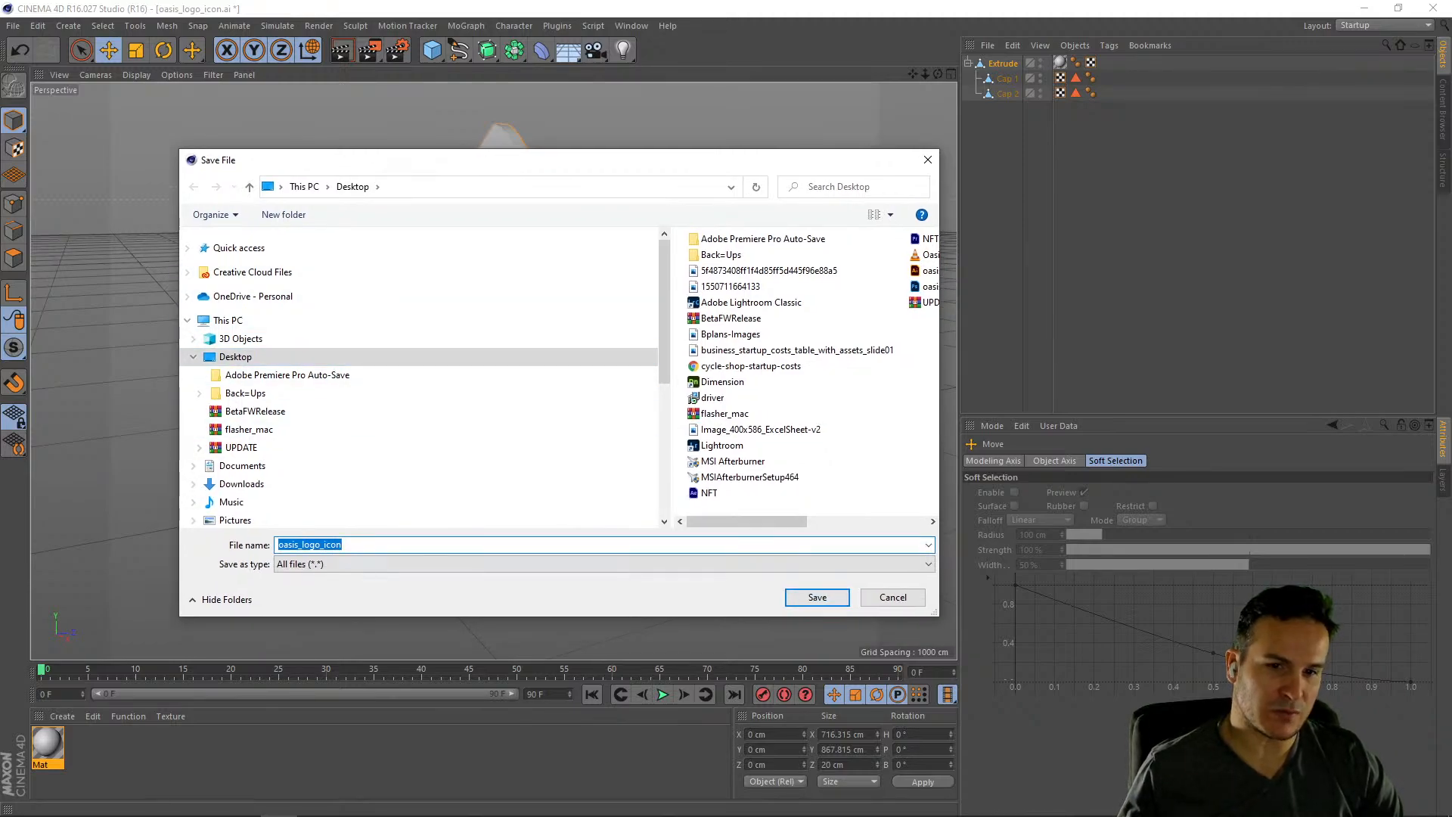
{"action": "key", "text": "Return"}
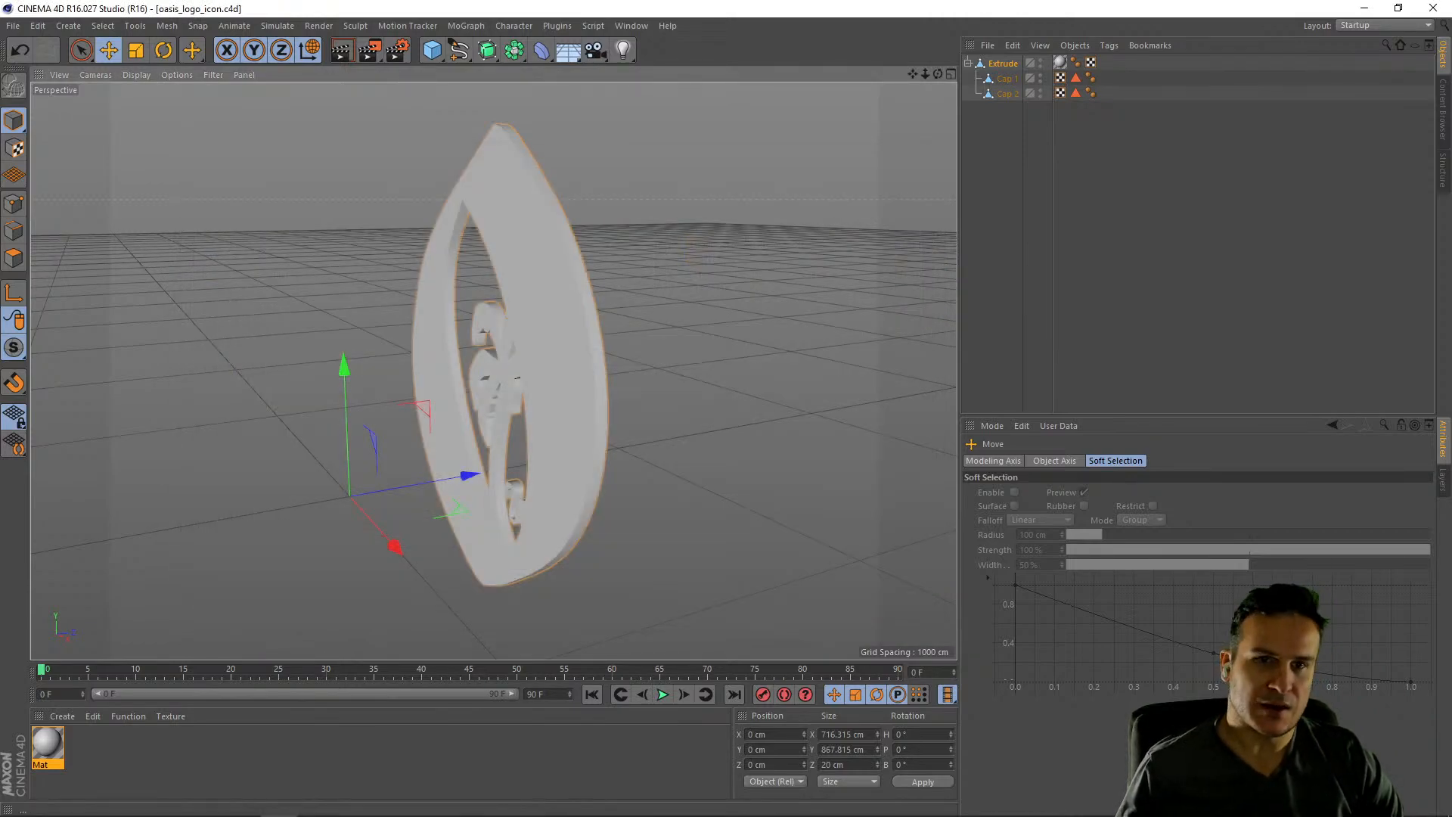
Minimize Cinema 4D and switch to the NFT.aep project in After Effects, shown as a floating window
{"action": "left_click", "coordinate": [1398, 8]}
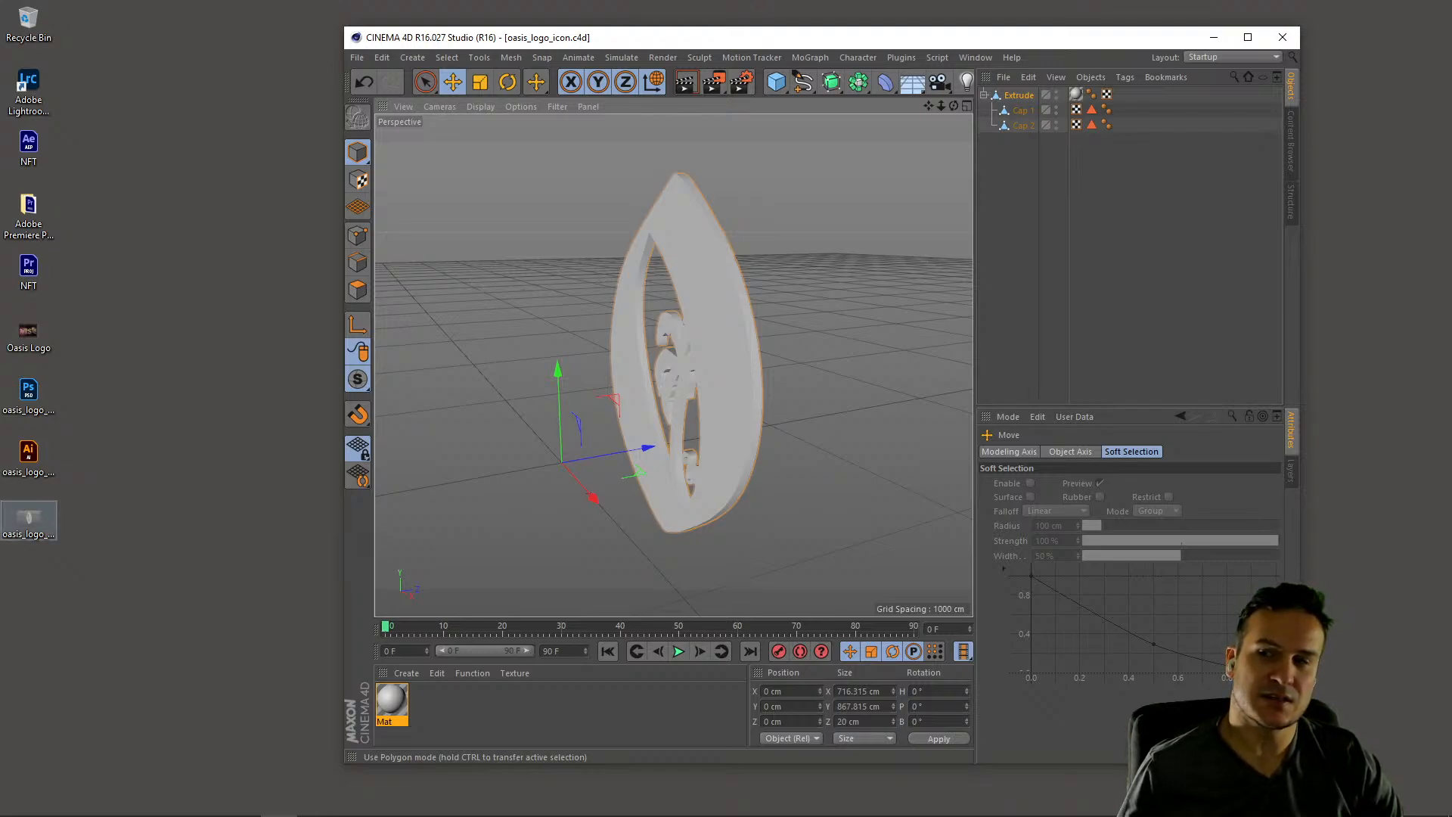
{"action": "left_click", "coordinate": [28, 457]}
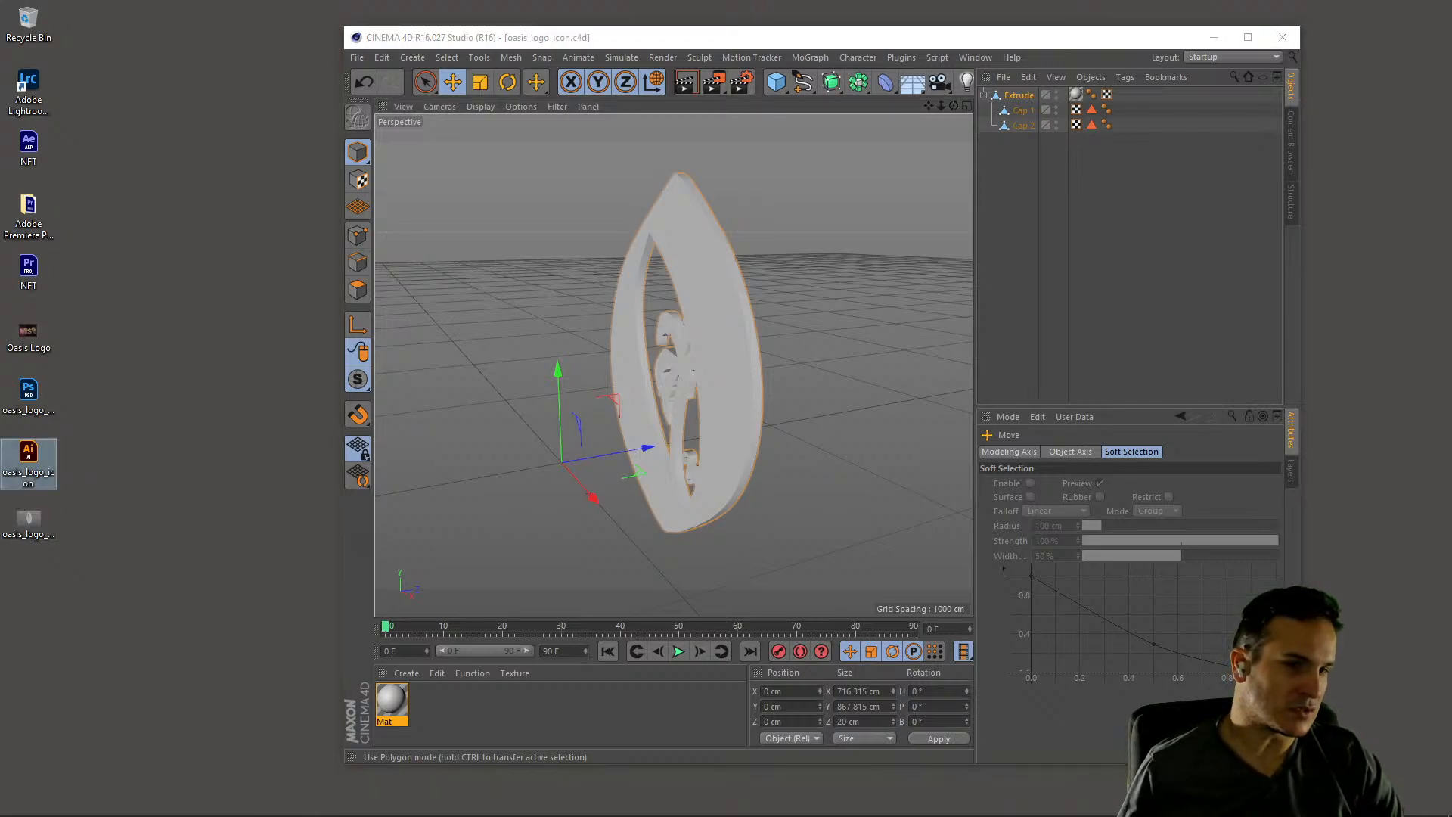
{"action": "left_click", "coordinate": [1214, 37]}
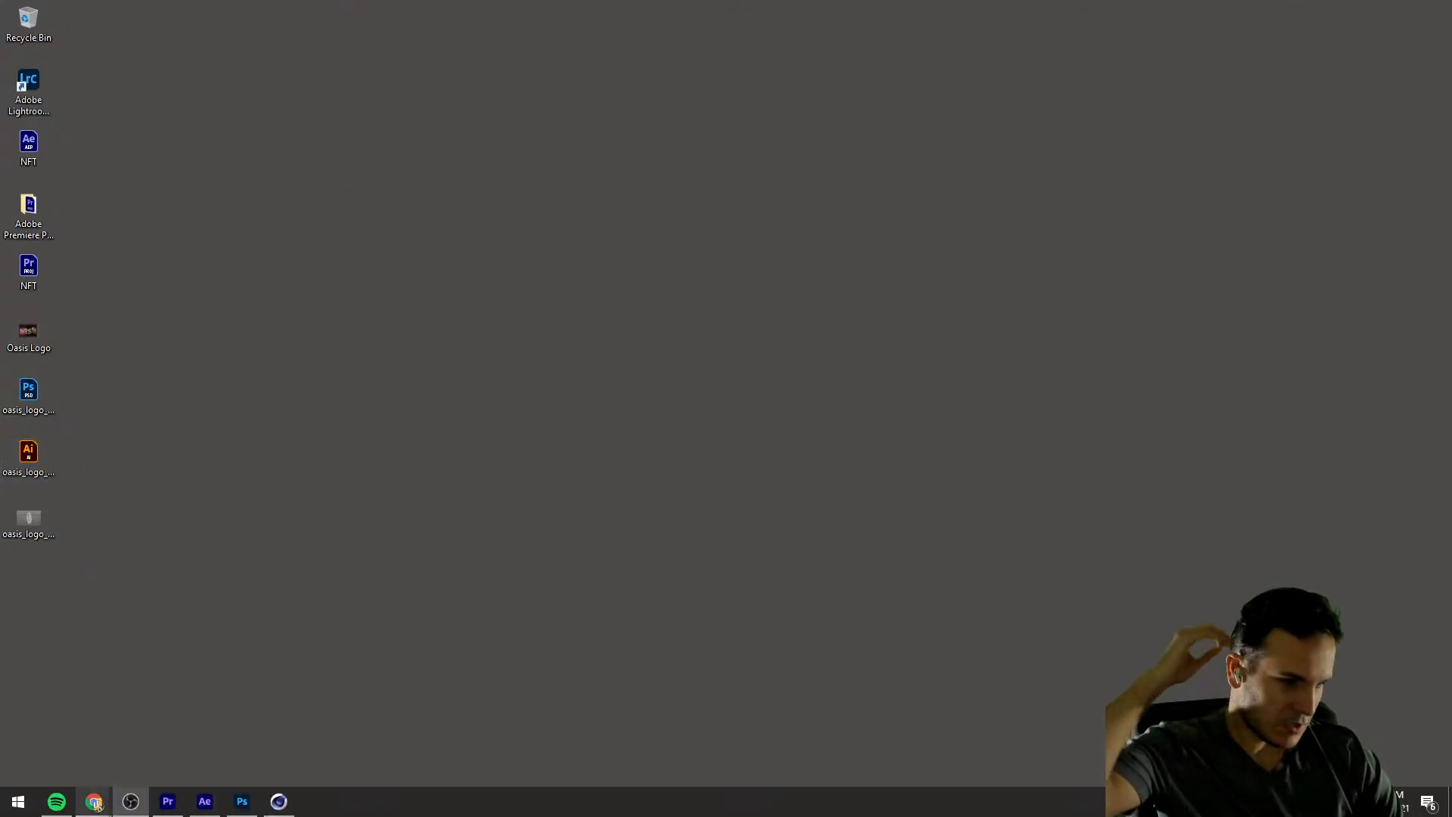
{"action": "left_click", "coordinate": [205, 803]}
{"action": "left_click_drag", "start_coordinate": [733, 6], "coordinate": [761, 34]}
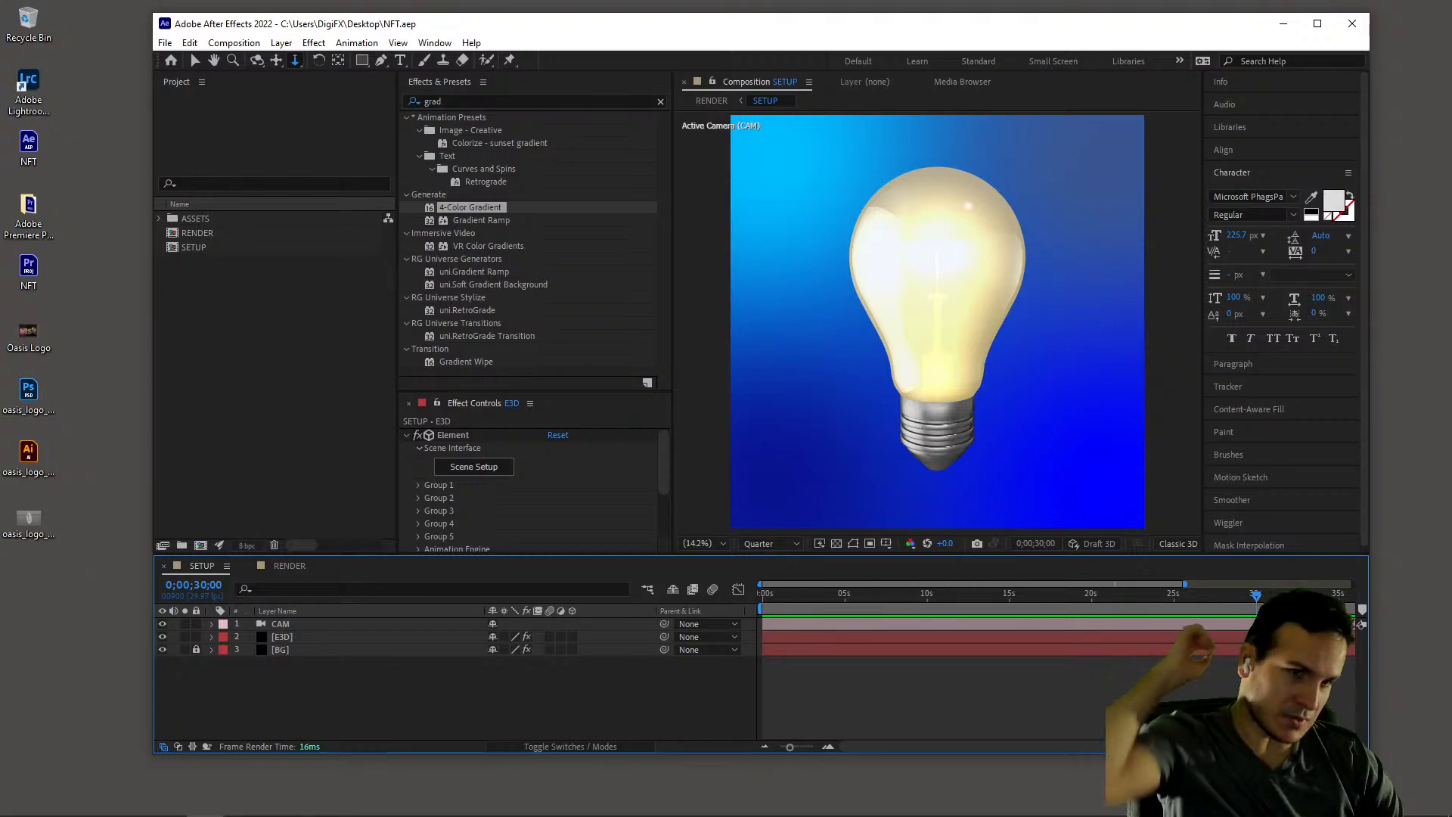
Clear the effects search and toggle the BG layer's visibility off and back on
{"action": "left_click", "coordinate": [660, 102]}
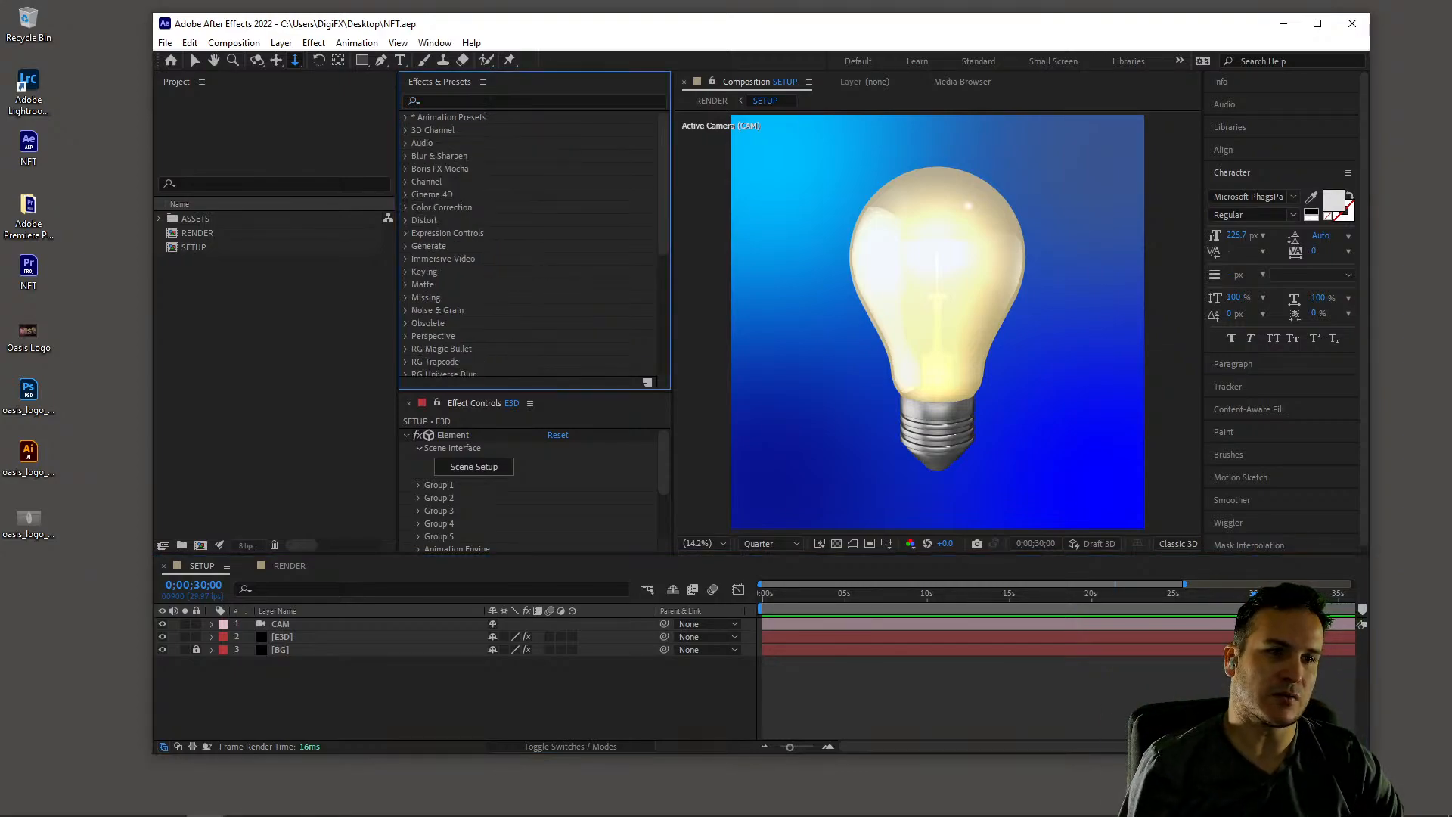
{"action": "left_click", "coordinate": [275, 378]}
{"action": "left_click", "coordinate": [424, 697]}
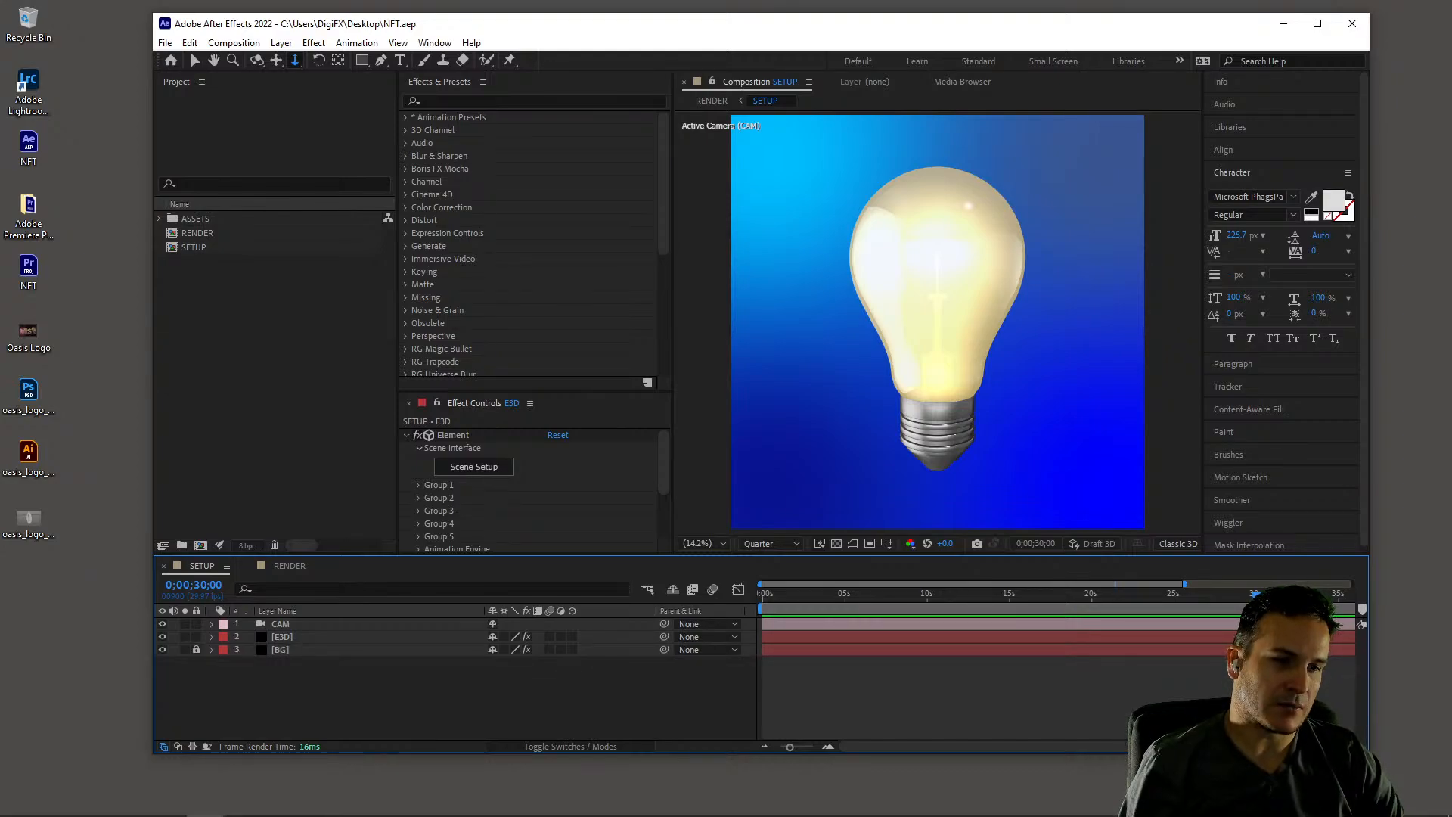
{"action": "left_click", "coordinate": [163, 649]}
{"action": "left_click", "coordinate": [163, 650]}
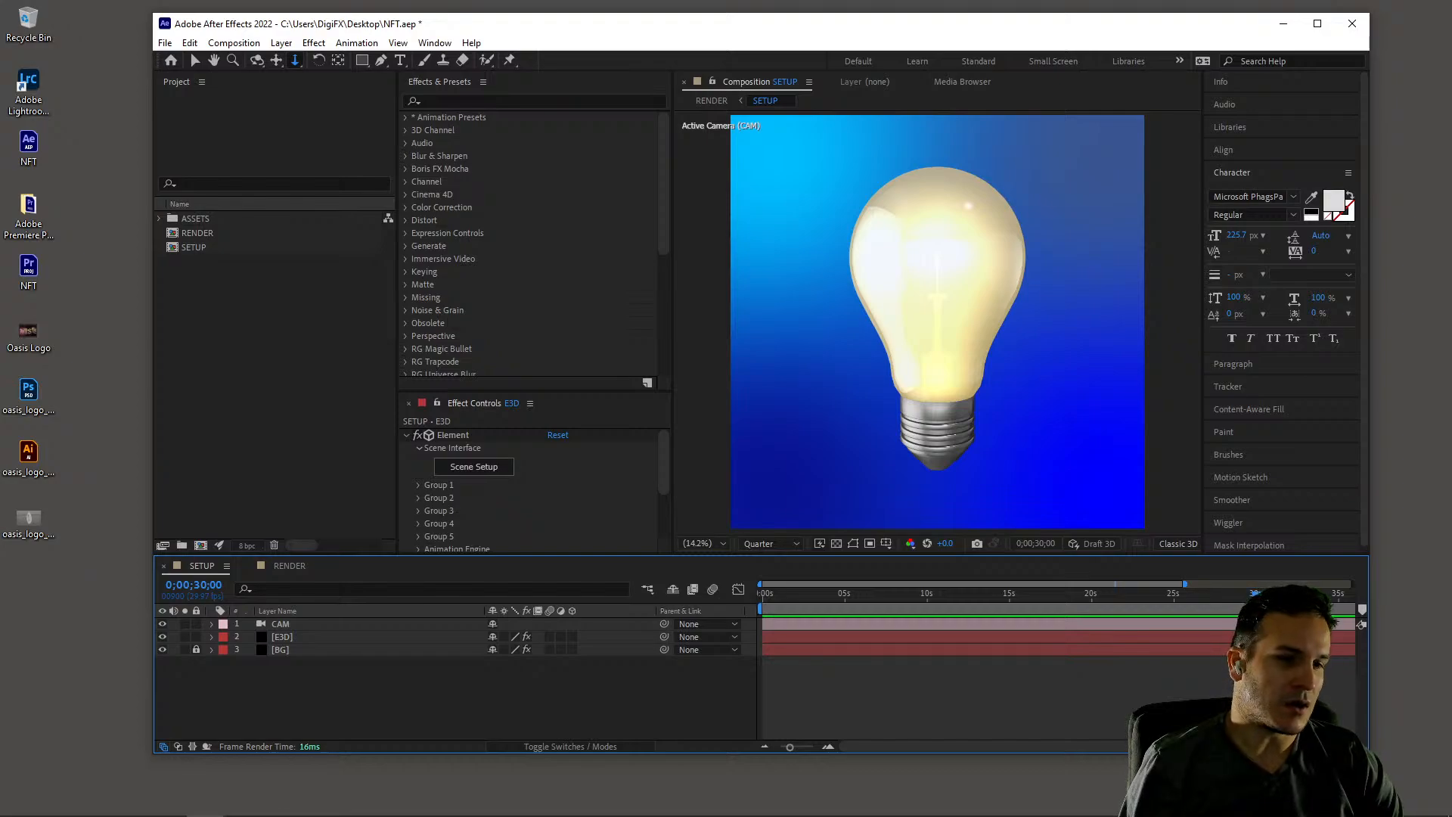
Open the Scene Setup of the Element effect on the E3D layer, with the effect controls area widened
{"action": "left_click", "coordinate": [282, 637]}
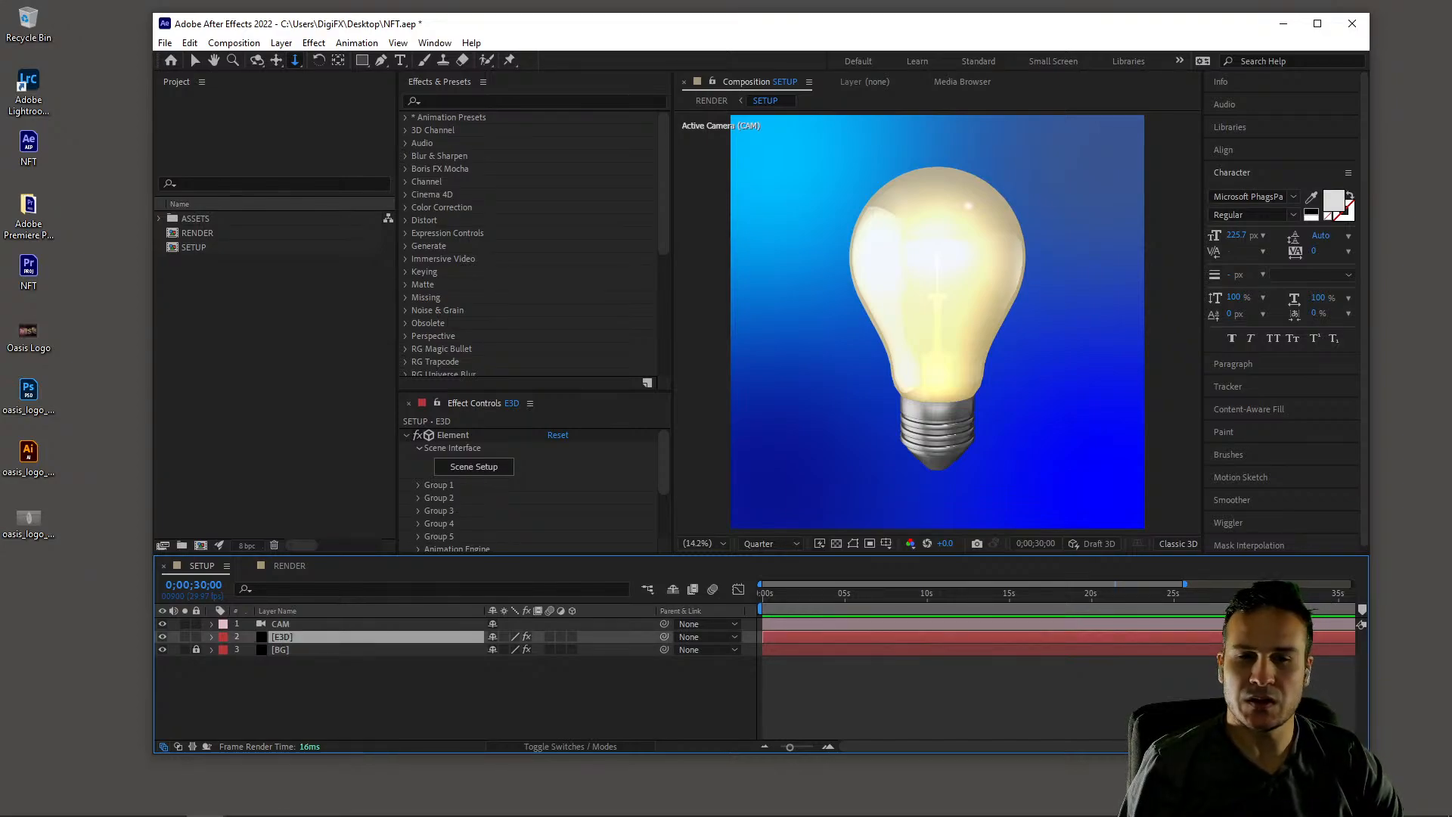
{"action": "left_click_drag", "start_coordinate": [673, 461], "coordinate": [734, 461]}
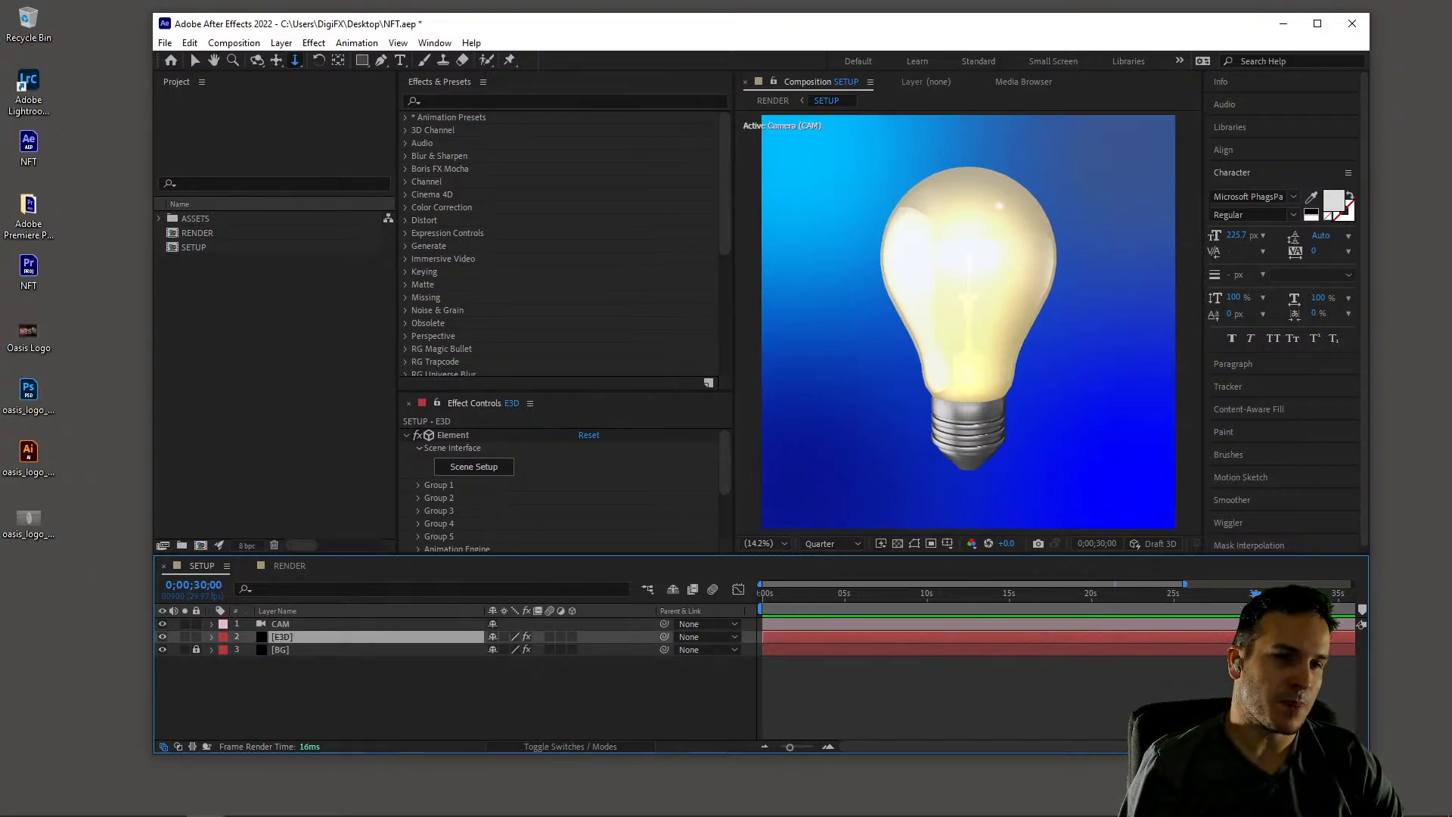
{"action": "left_click", "coordinate": [474, 467]}
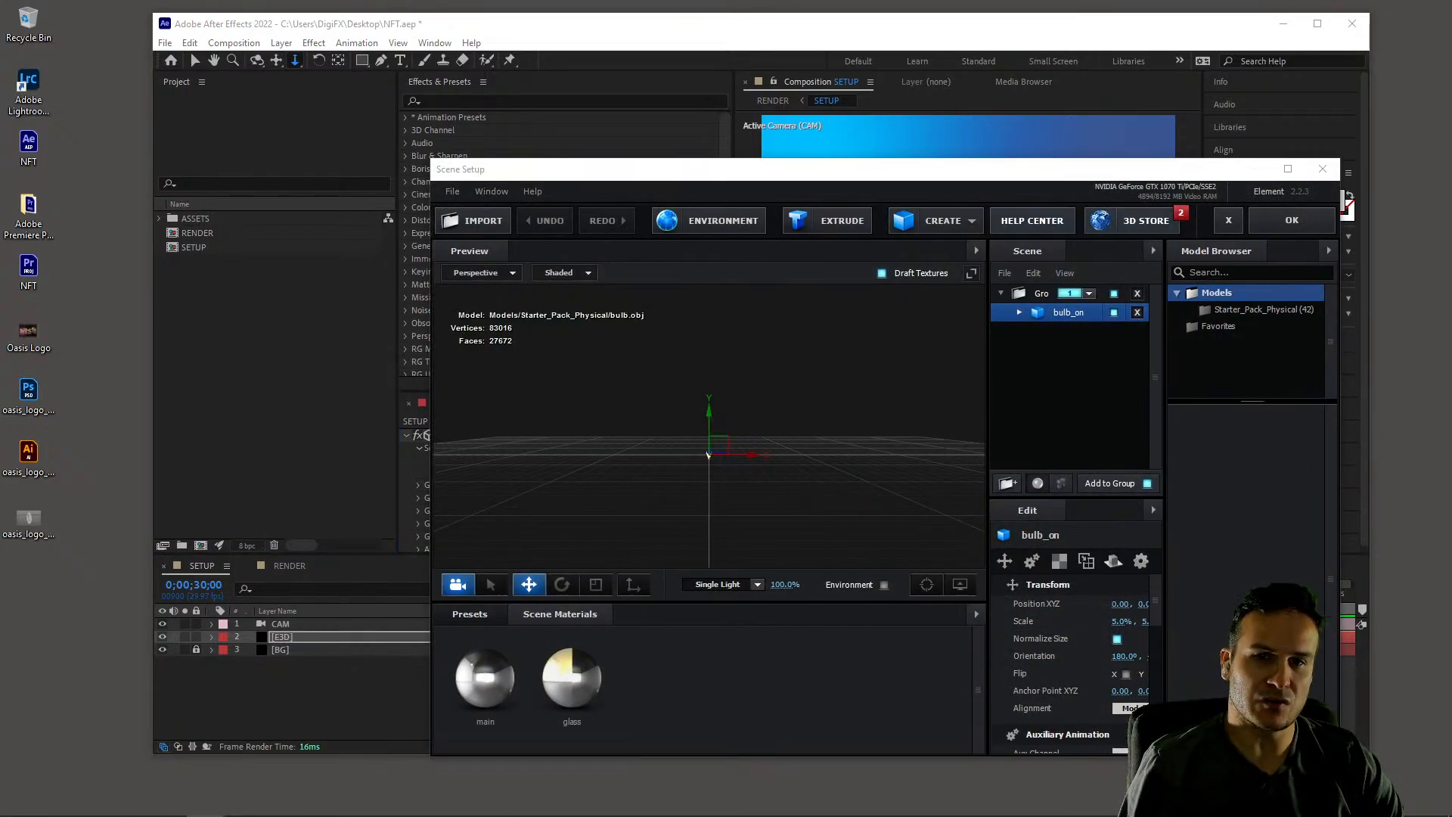
{"action": "left_click_drag", "start_coordinate": [804, 174], "coordinate": [613, 156]}
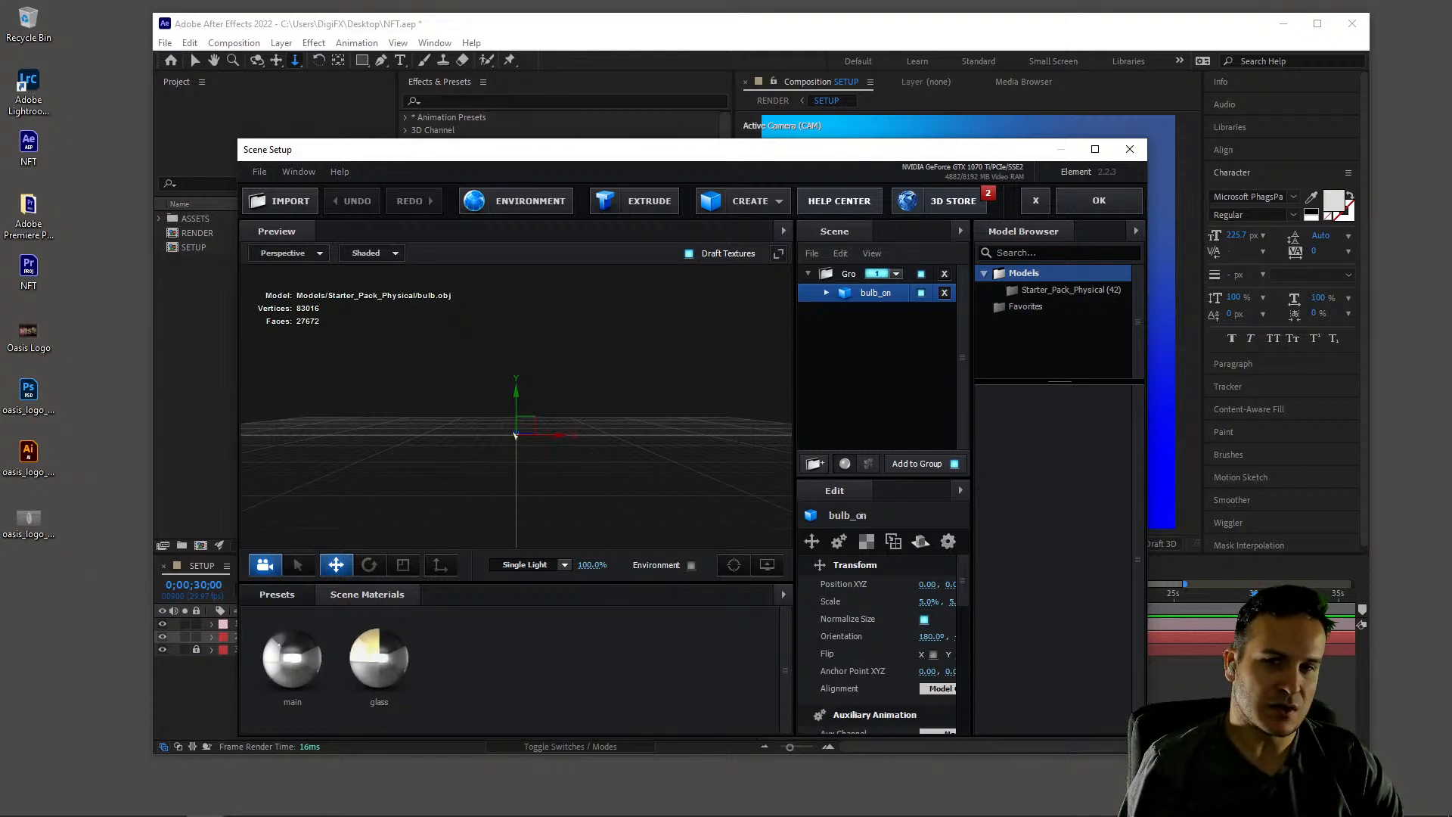
Import oasis_logo_icon.c4d from the Desktop into the Element scene in place of bulb_on, keeping the default import preferences
{"action": "left_click", "coordinate": [280, 200]}
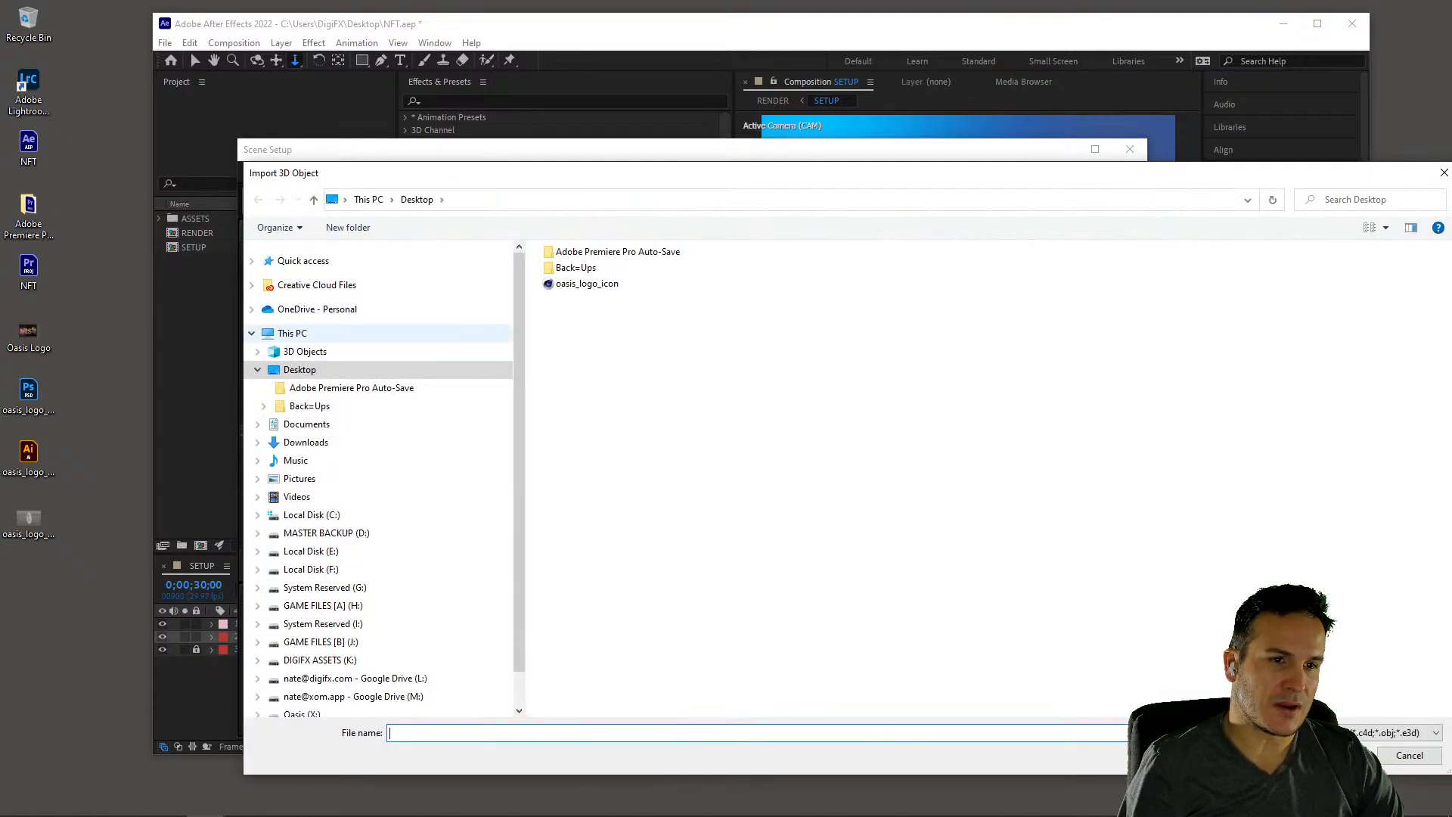
{"action": "double_click", "coordinate": [587, 283]}
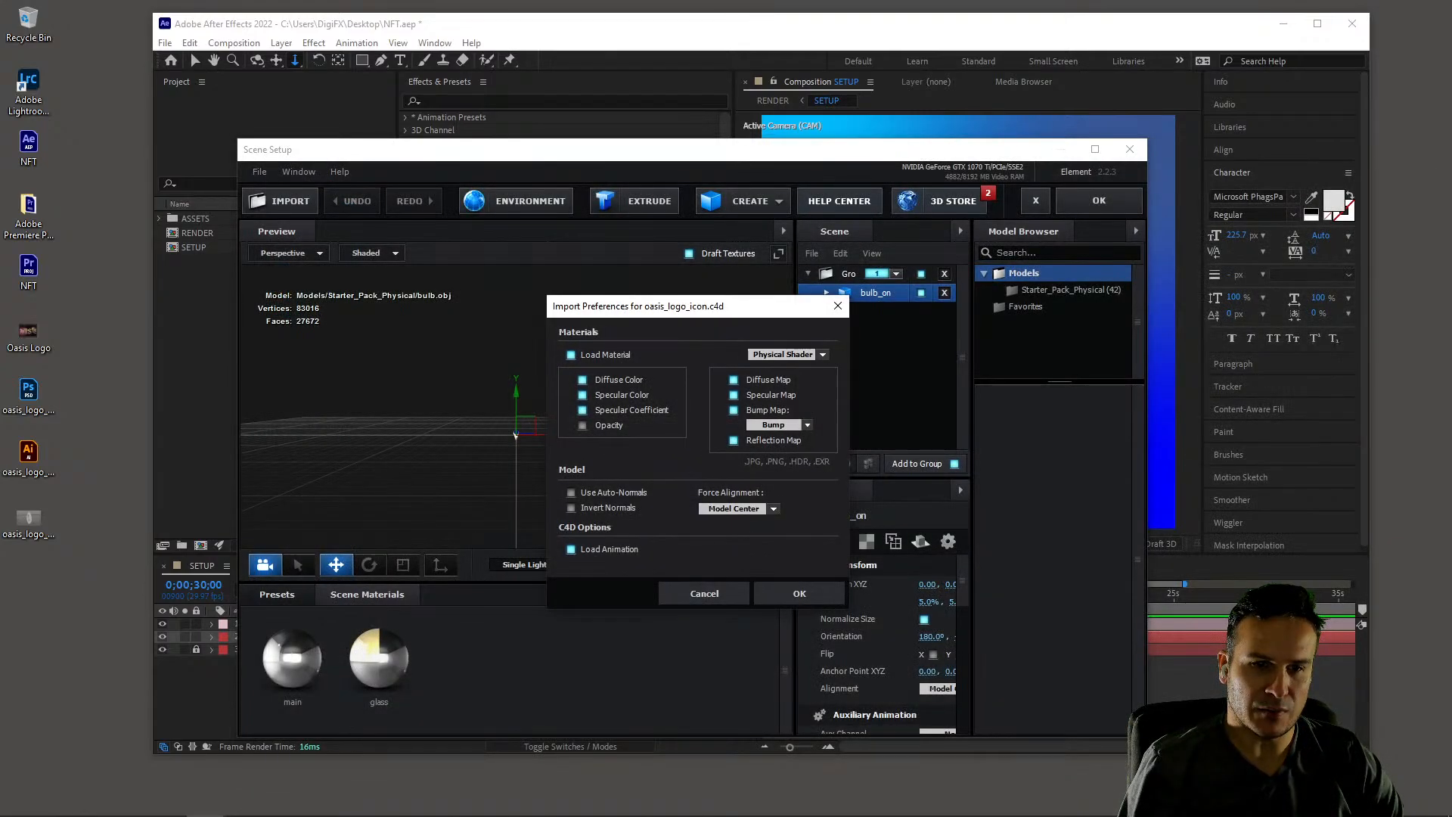
{"action": "left_click", "coordinate": [800, 593]}
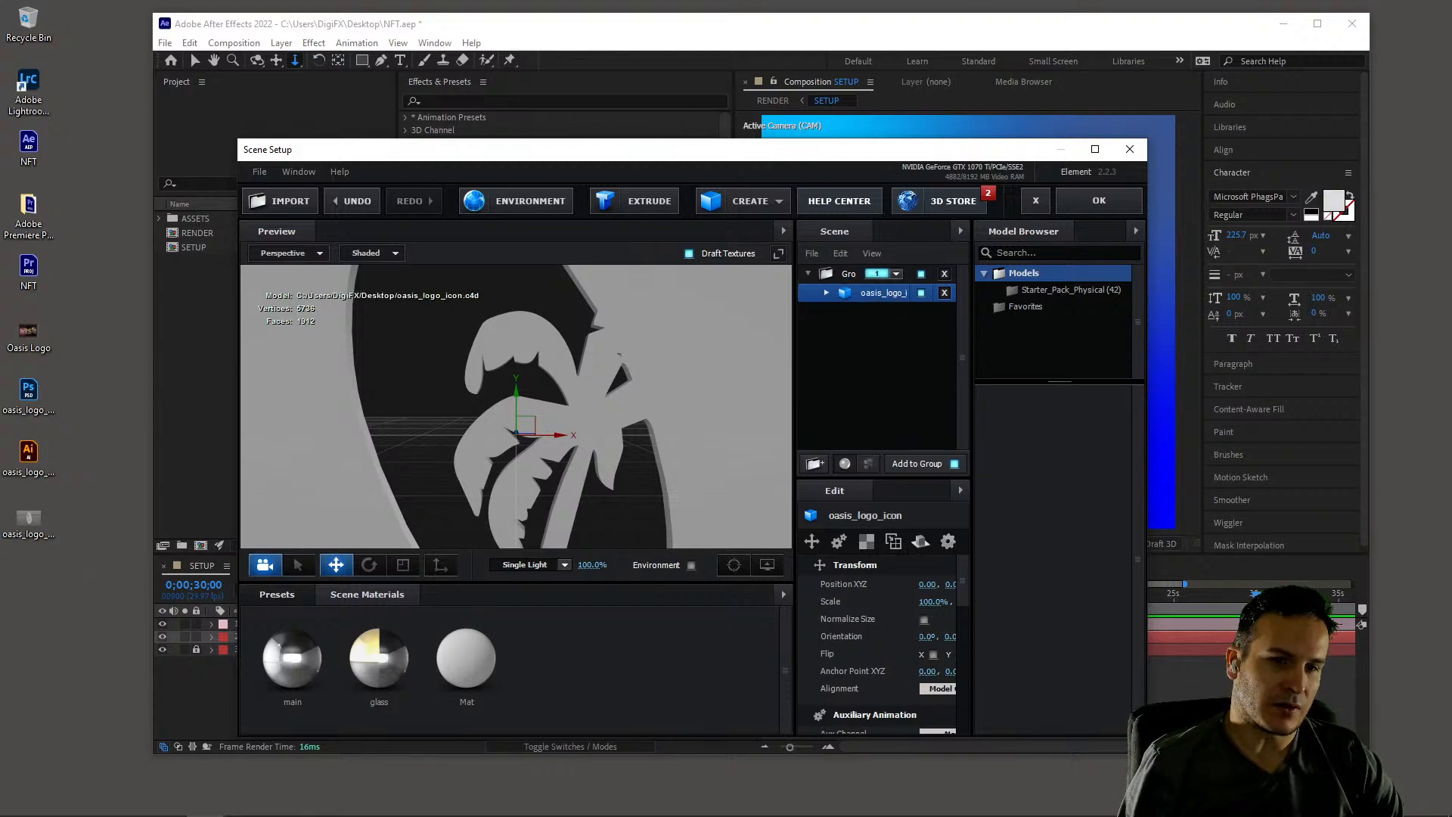
Normalize the logo model's size, apply the scene, and dolly the camera back until the whole logo fits the SETUP composition
{"action": "left_click", "coordinate": [924, 619]}
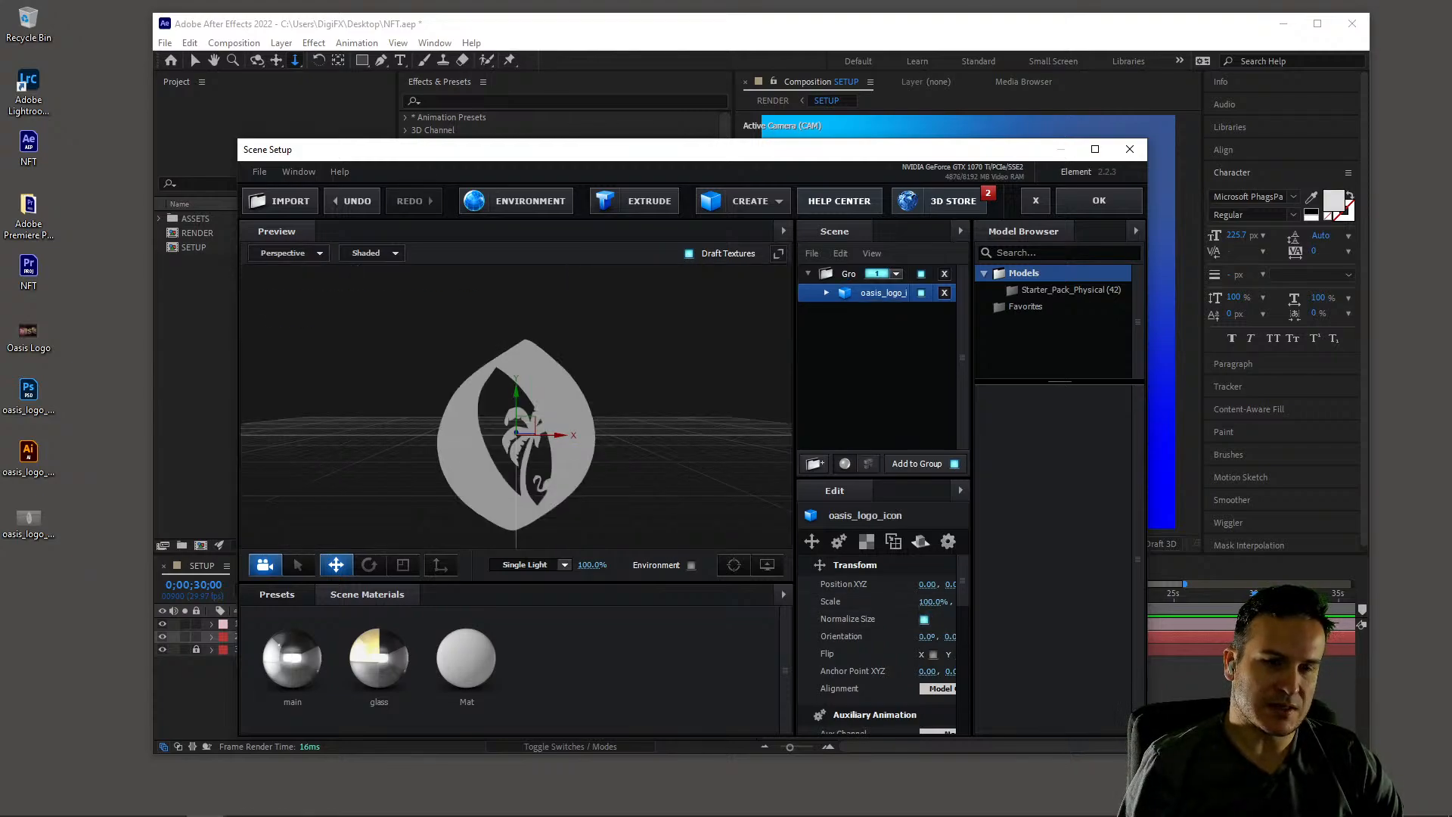
{"action": "left_click", "coordinate": [1099, 201]}
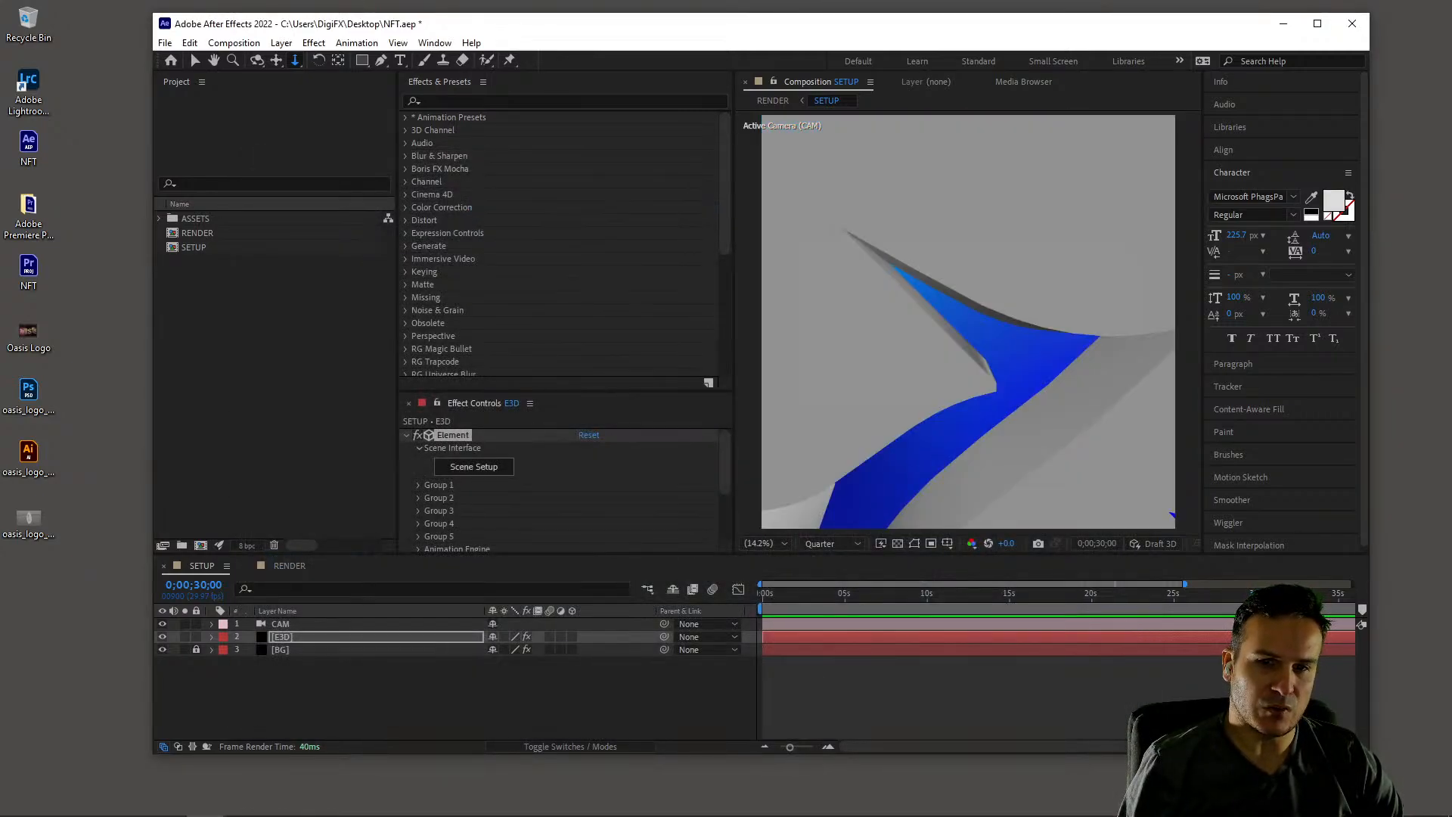
{"action": "left_click_drag", "start_coordinate": [968, 322], "coordinate": [969, 379]}
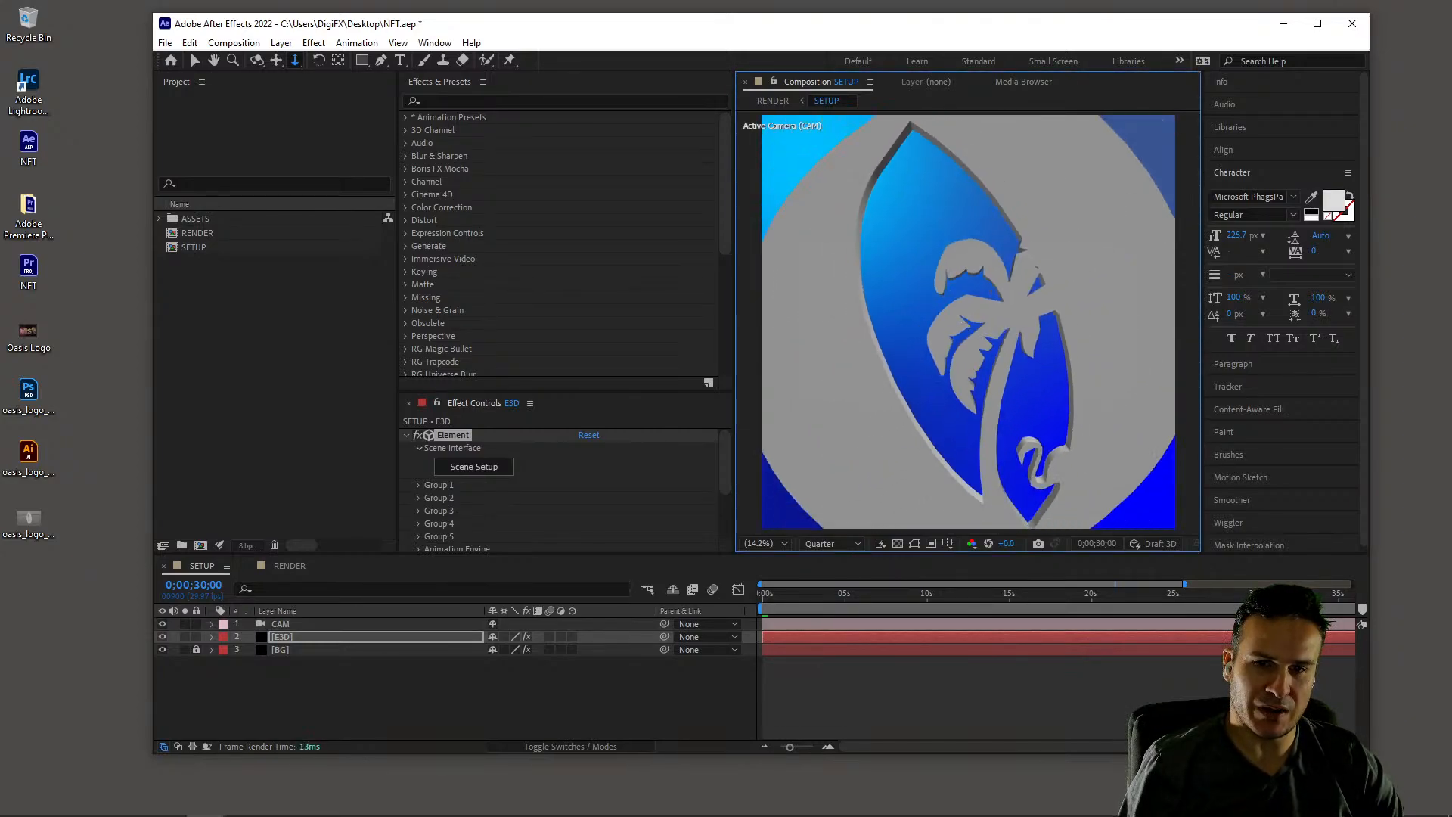
{"action": "mouse_move", "coordinate": [968, 322]}
{"action": "left_mouse_down"}
{"action": "mouse_move", "coordinate": [968, 424]}
{"action": "mouse_move", "coordinate": [968, 246]}
{"action": "mouse_move", "coordinate": [968, 325]}
{"action": "left_mouse_up"}
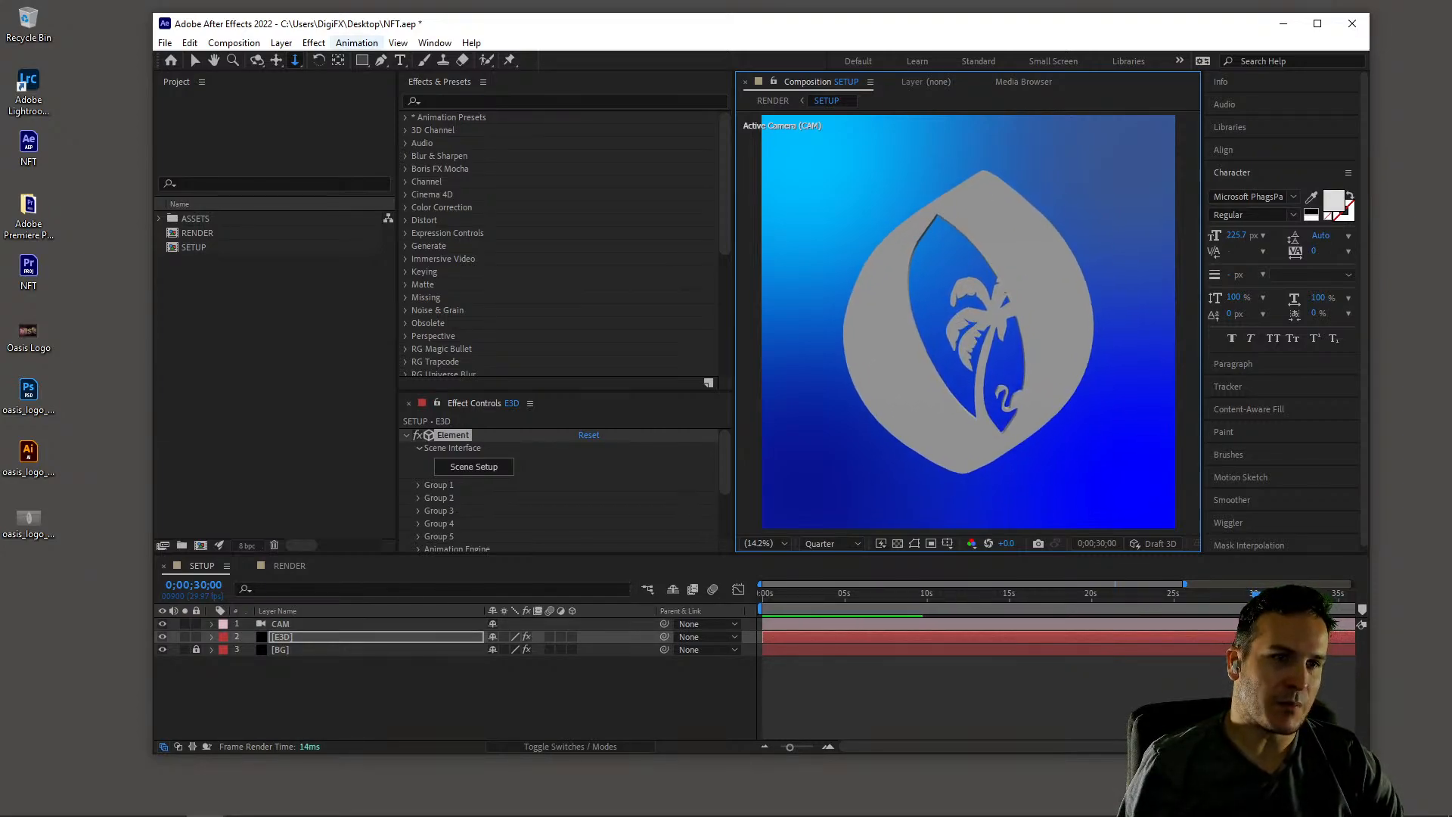
Check the SETUP composition's settings and close them without changes
{"action": "left_click", "coordinate": [234, 43]}
{"action": "left_click", "coordinate": [276, 82]}
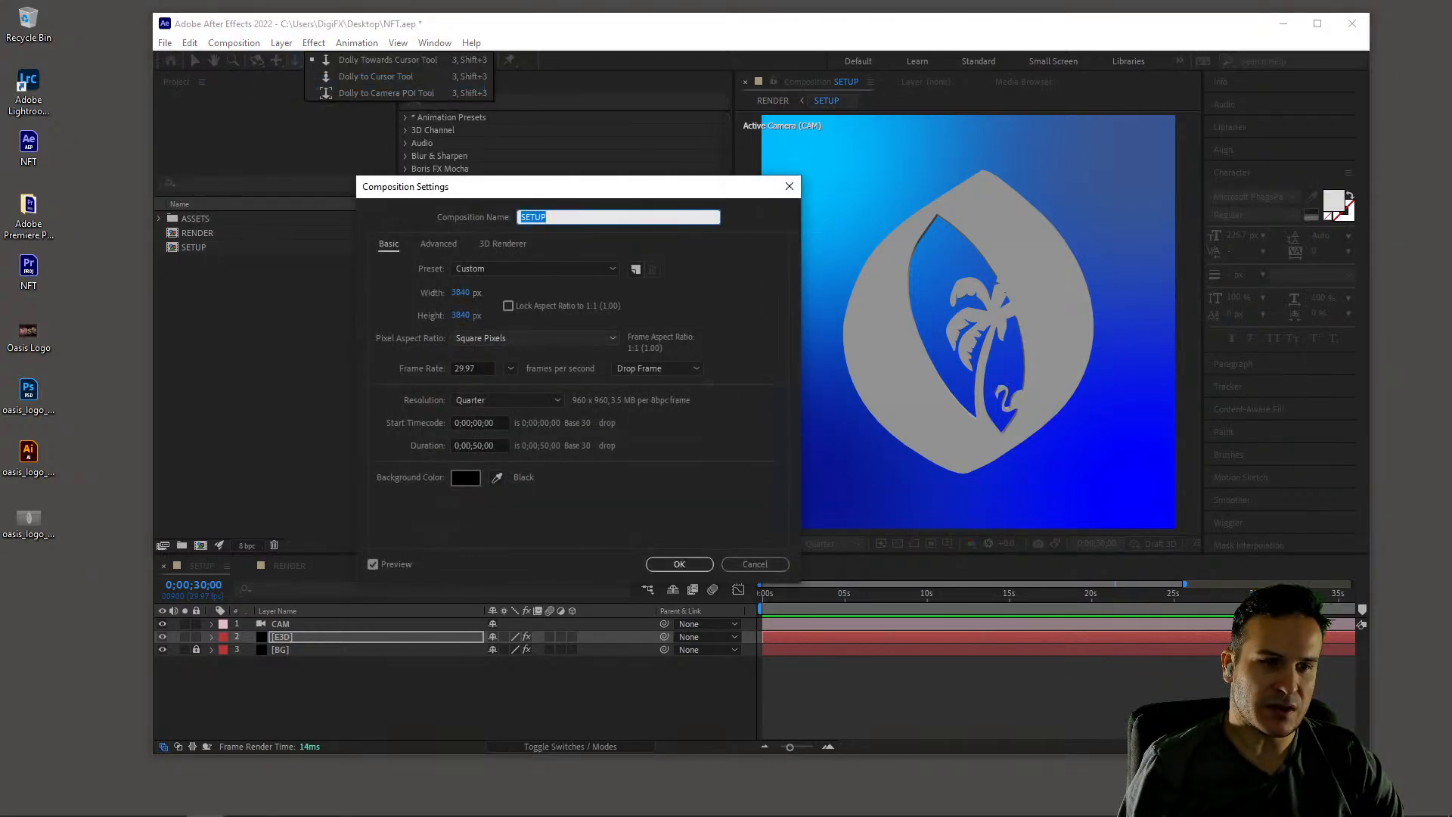
{"action": "left_click", "coordinate": [754, 564]}
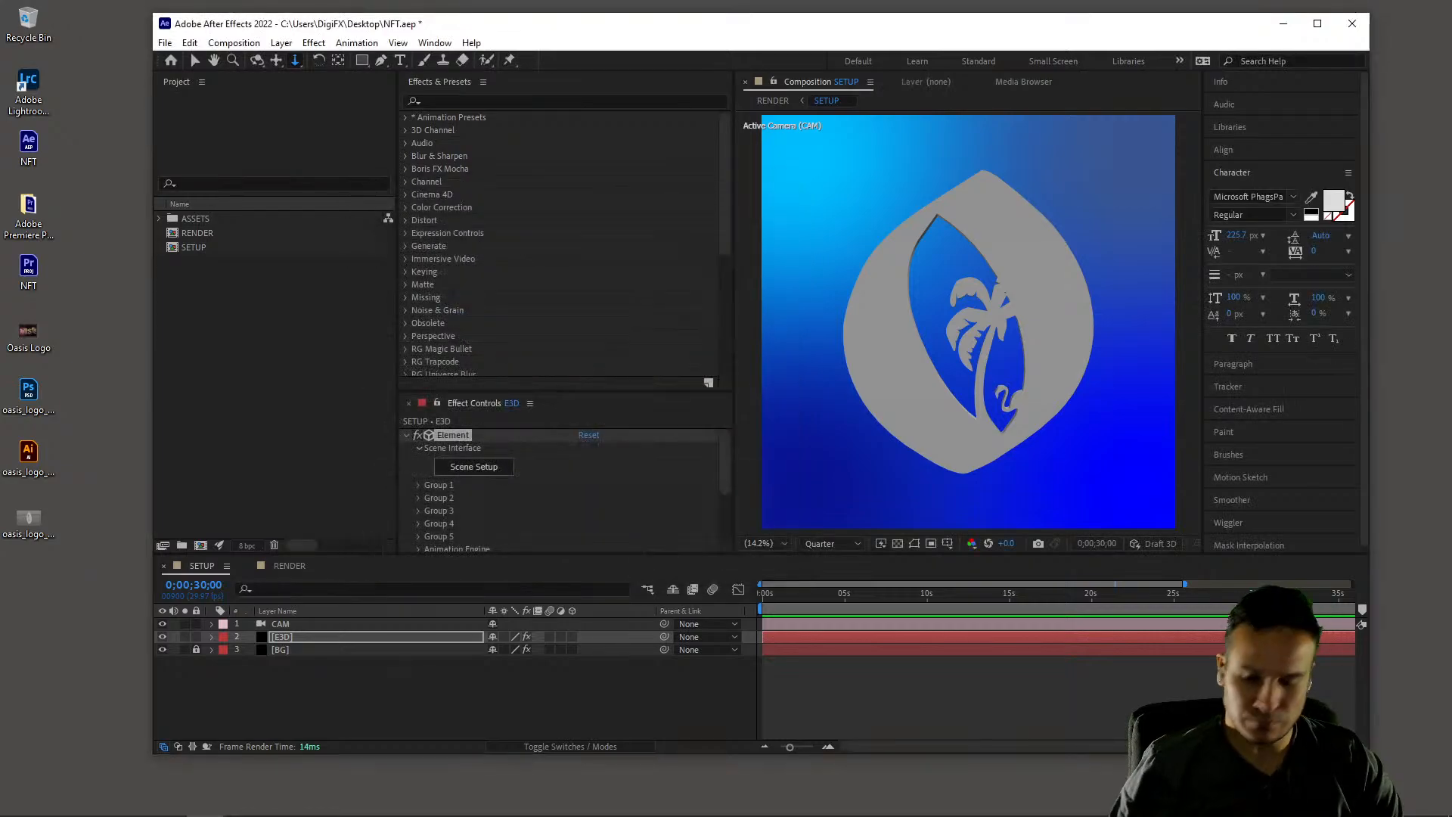
Launch Google Chrome by searching the system for "chr"
{"action": "key", "text": "super"}
{"action": "type", "text": "chr"}
{"action": "key", "text": "Return"}
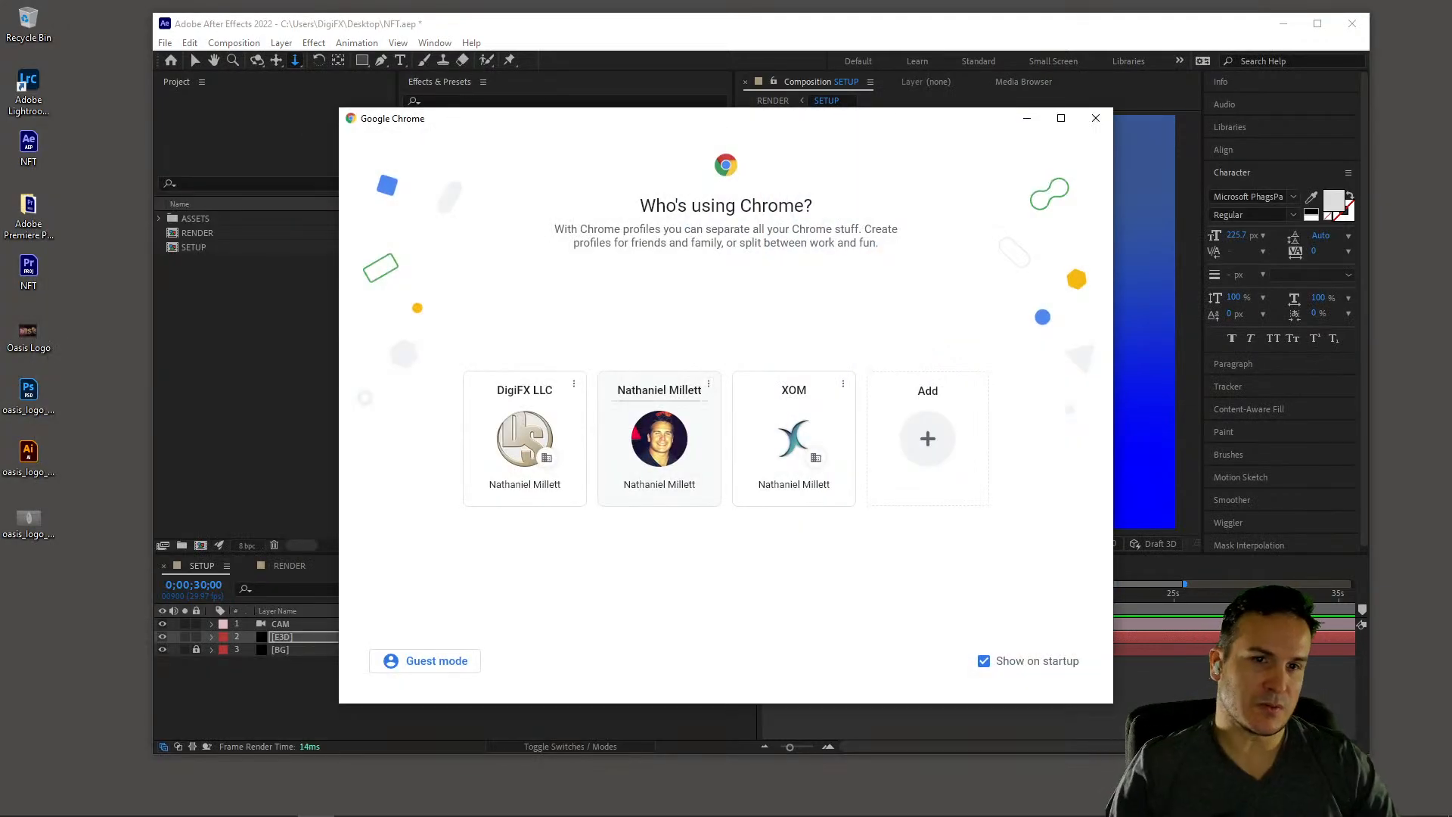
Open the DigiFX LLC Chrome profile and search the web for "4k 1:1 ratio" in a new tab
{"action": "left_click", "coordinate": [521, 440]}
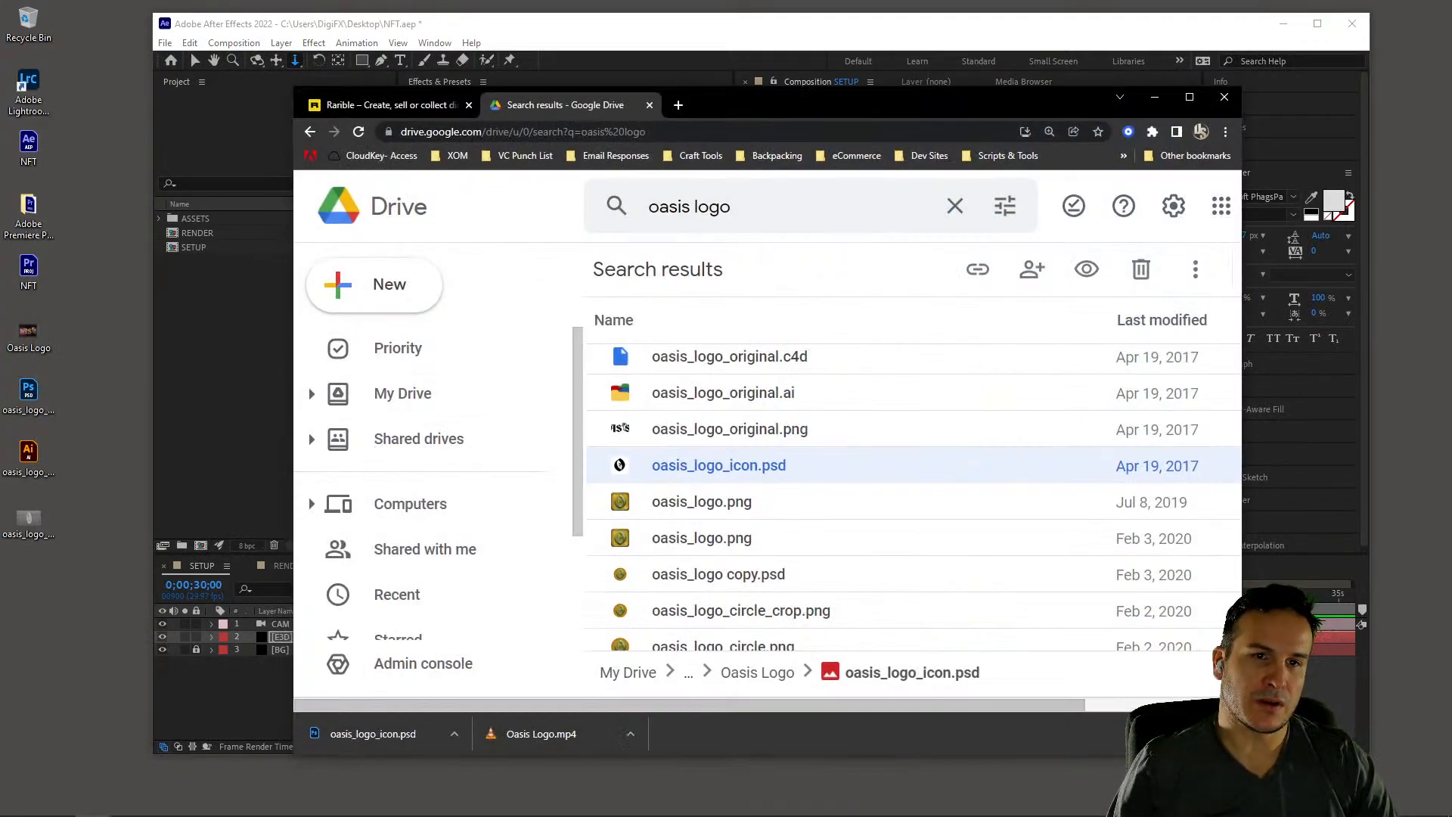
{"action": "key", "text": "ctrl+t"}
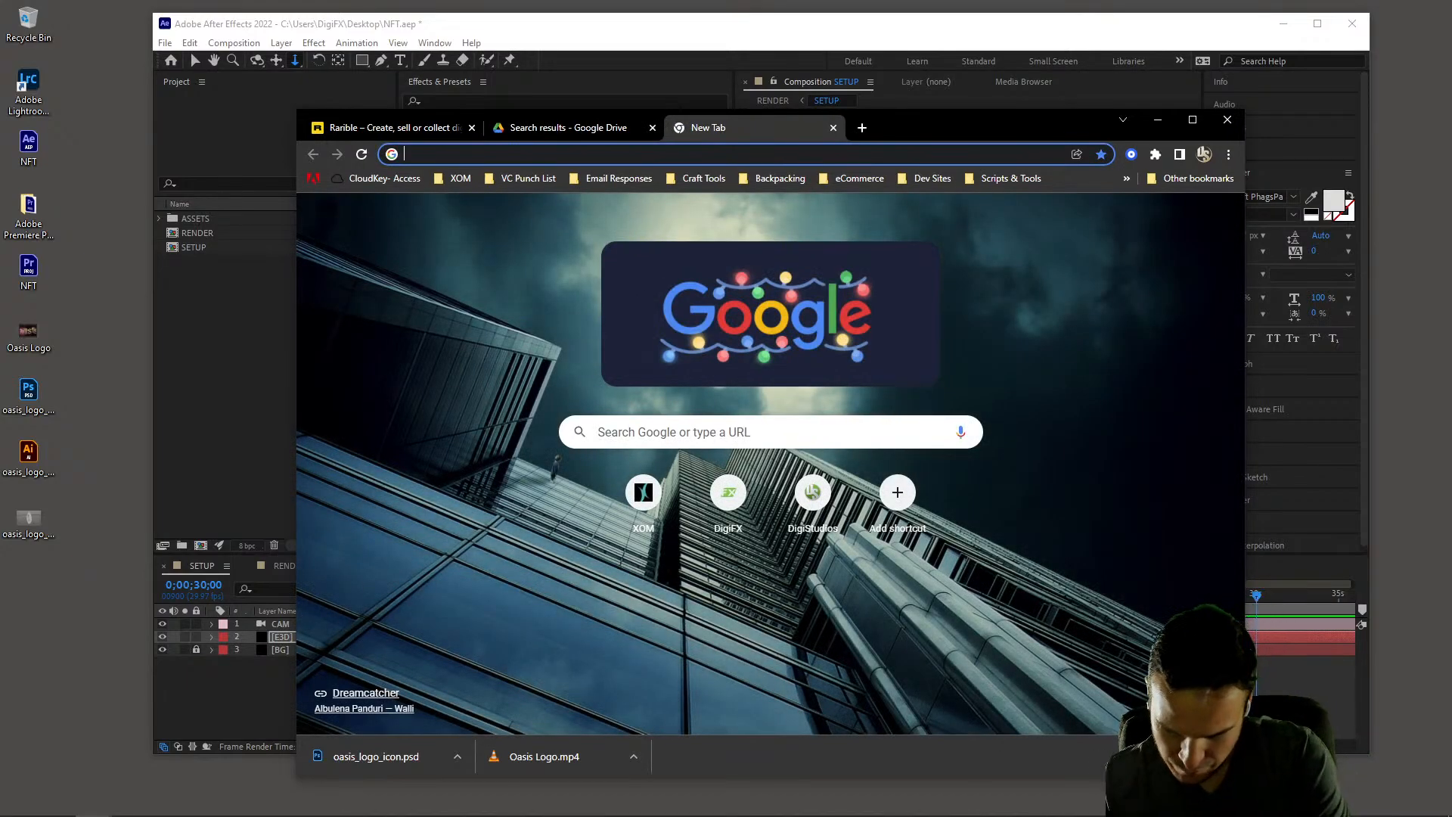
{"action": "type", "text": "4k 1"}
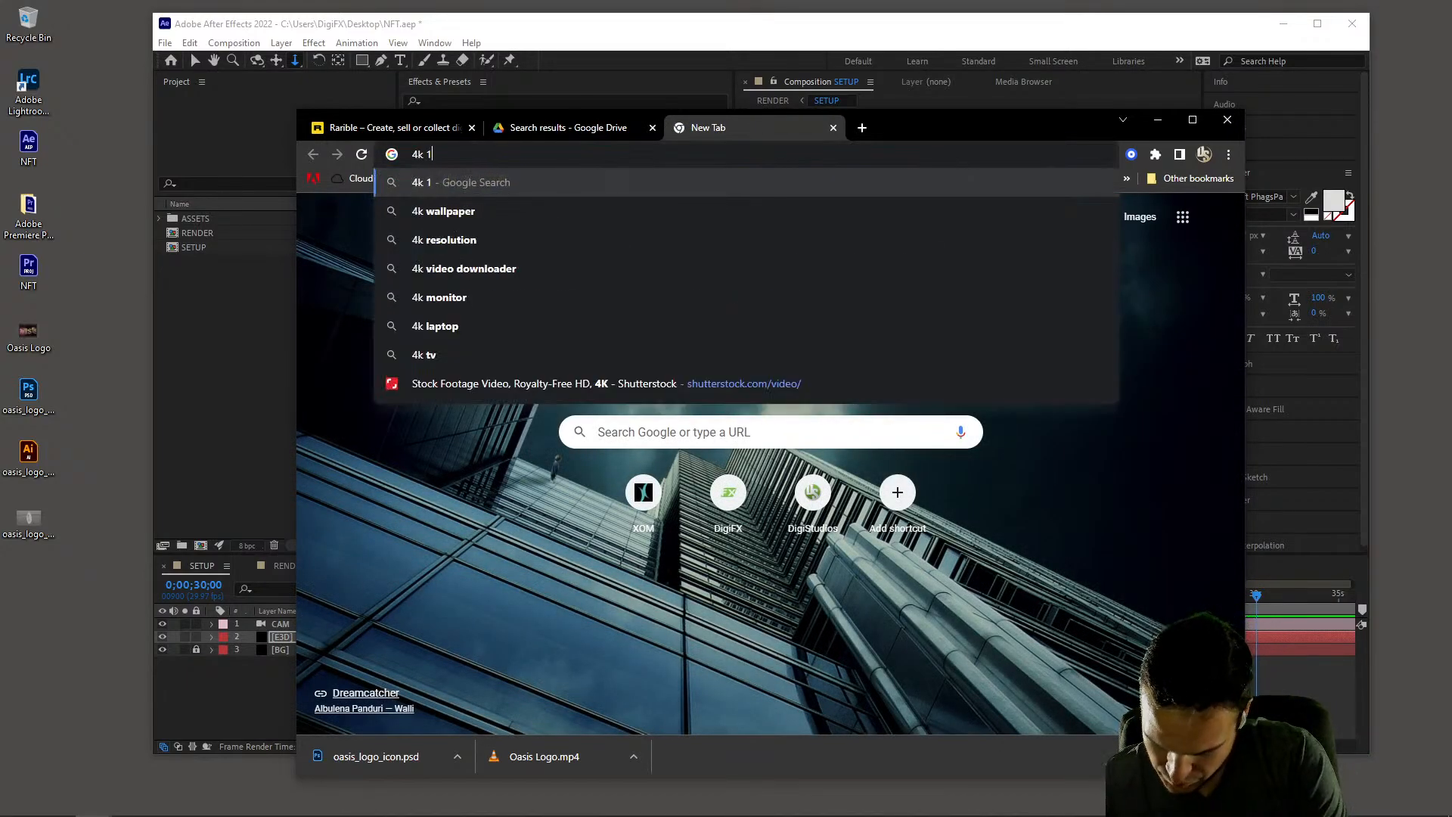
{"action": "type", "text": ":1 ratio"}
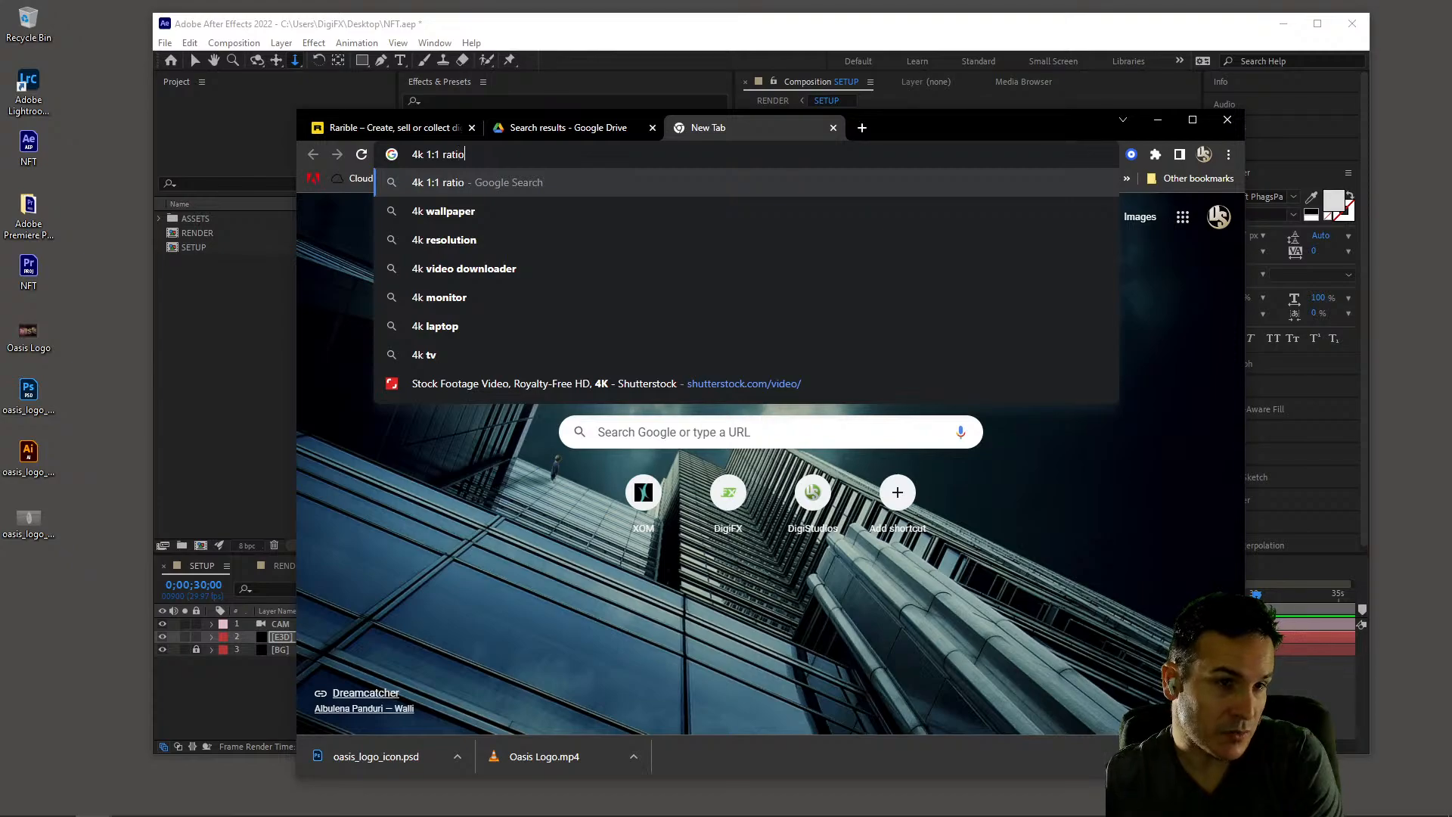
{"action": "key", "text": "Return"}
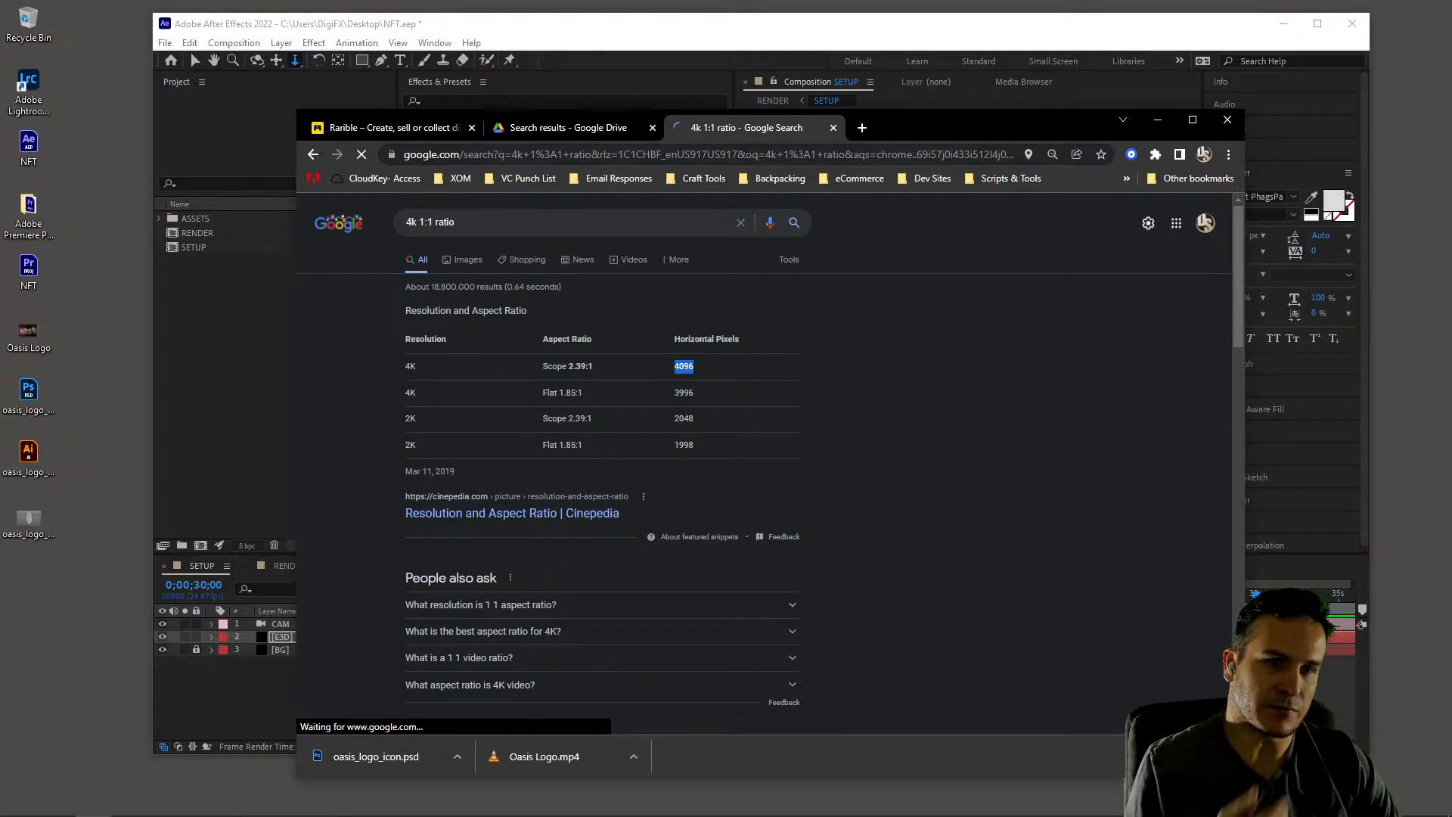
Search the web for 3840, return to the 4k 1:1 ratio results, and close the browser
{"action": "key", "text": "ctrl+l"}
{"action": "type", "text": "3"}
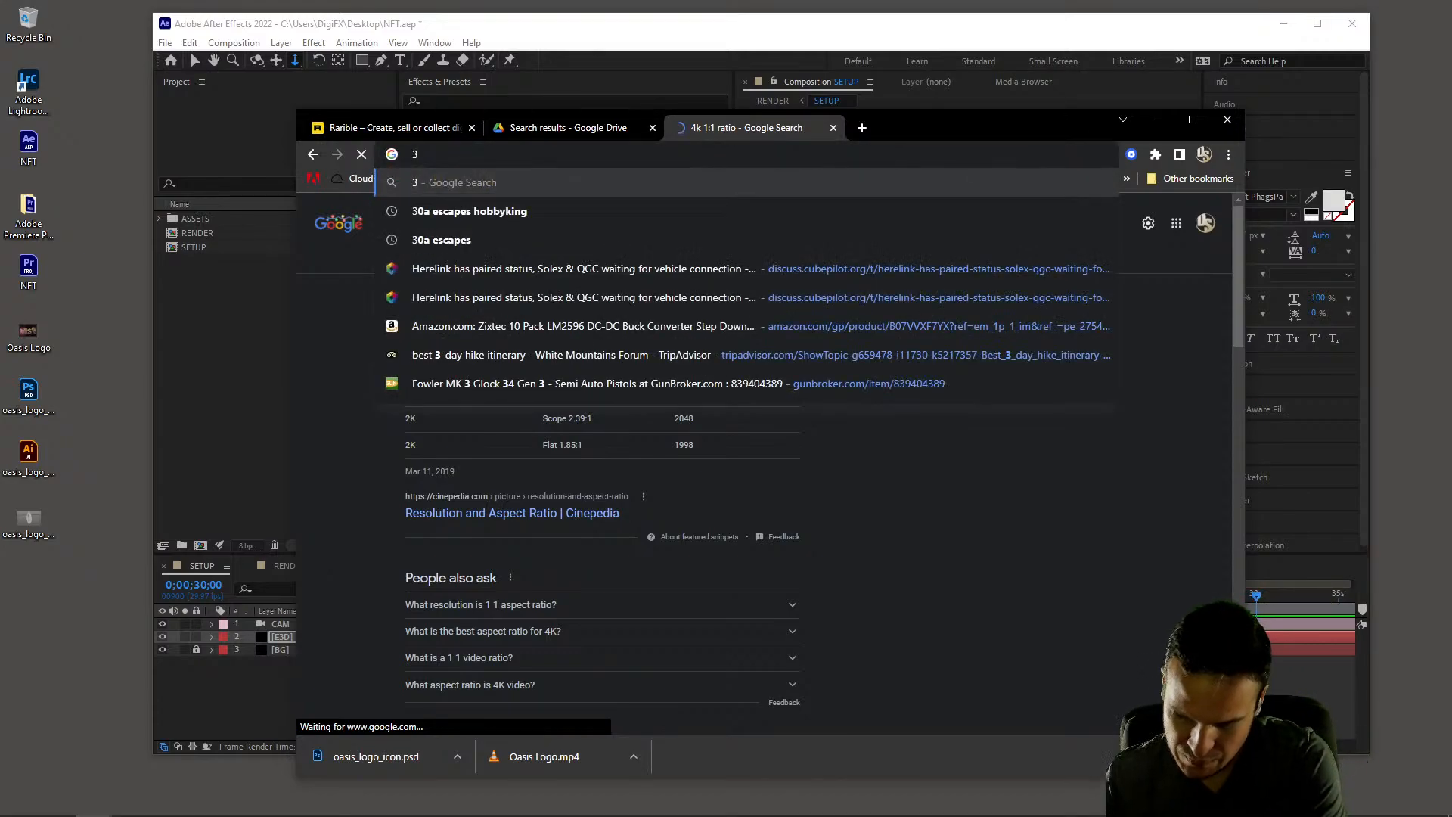
{"action": "type", "text": "840"}
{"action": "key", "text": "Return"}
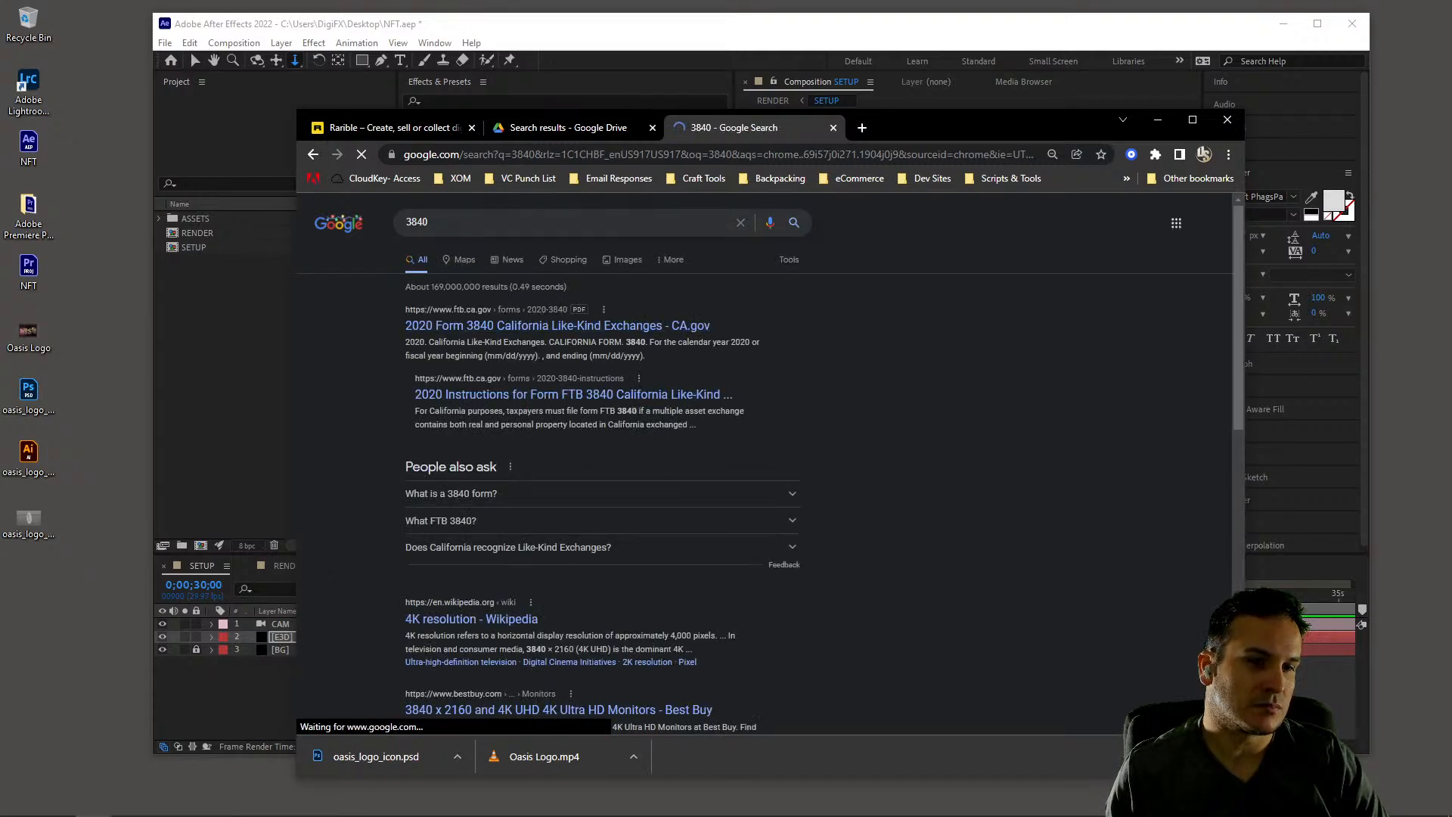
{"action": "key", "text": "alt+Left"}
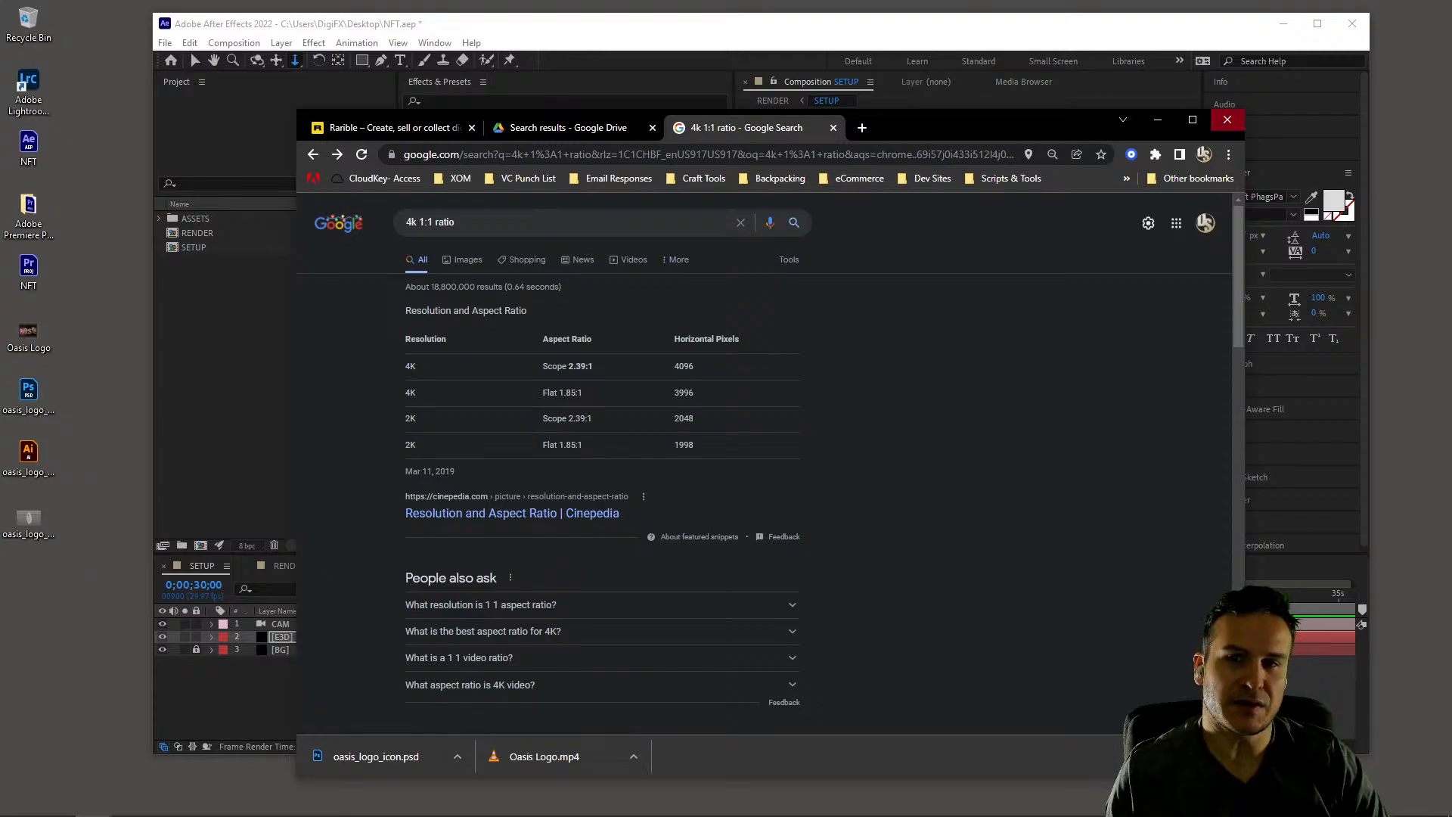
{"action": "left_click", "coordinate": [1227, 119]}
Set the SETUP composition's width and height to 4096 px in its composition settings
{"action": "left_click_drag", "start_coordinate": [969, 318], "coordinate": [969, 331]}
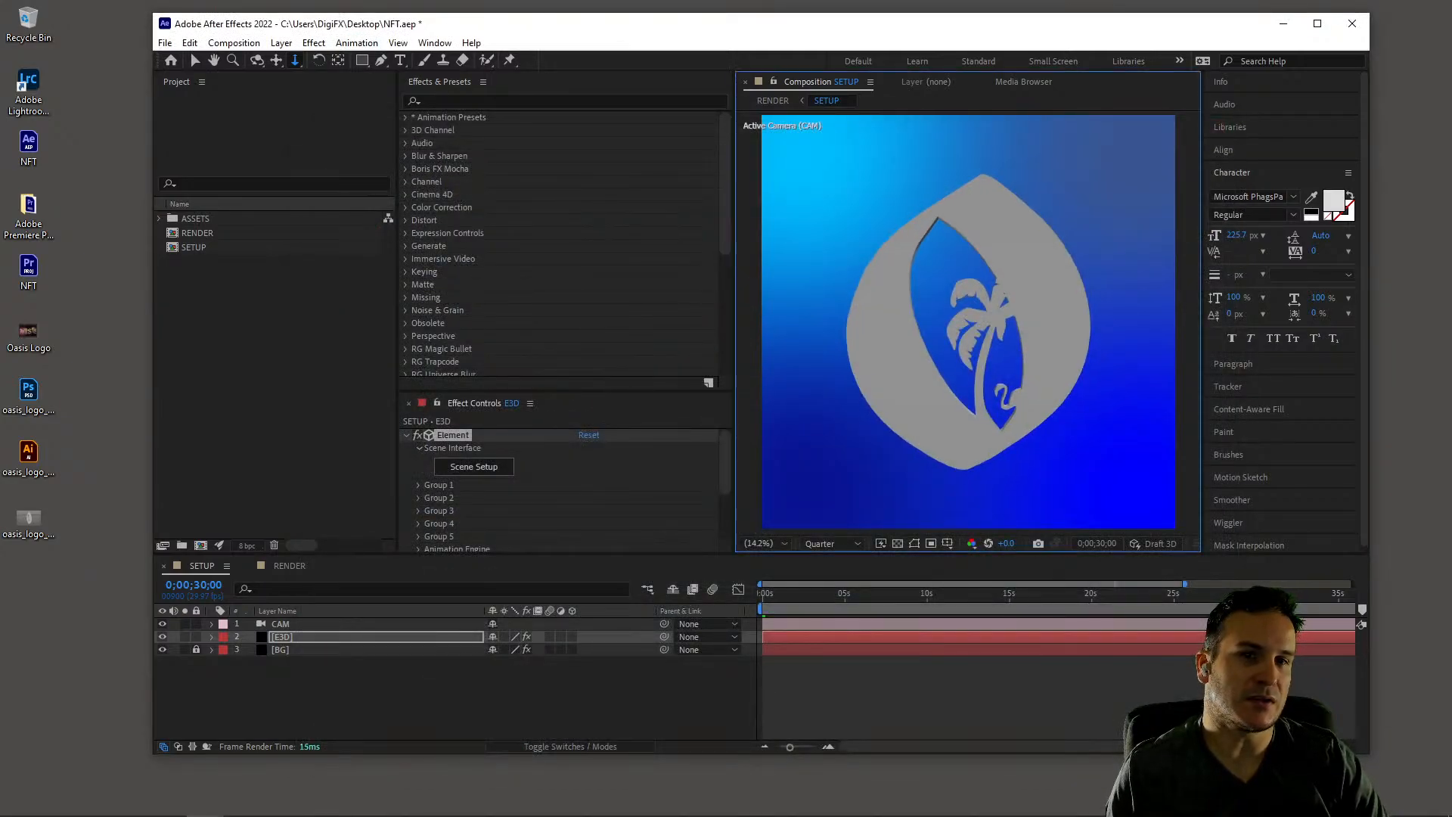
{"action": "left_click", "coordinate": [234, 43]}
{"action": "left_click", "coordinate": [275, 82]}
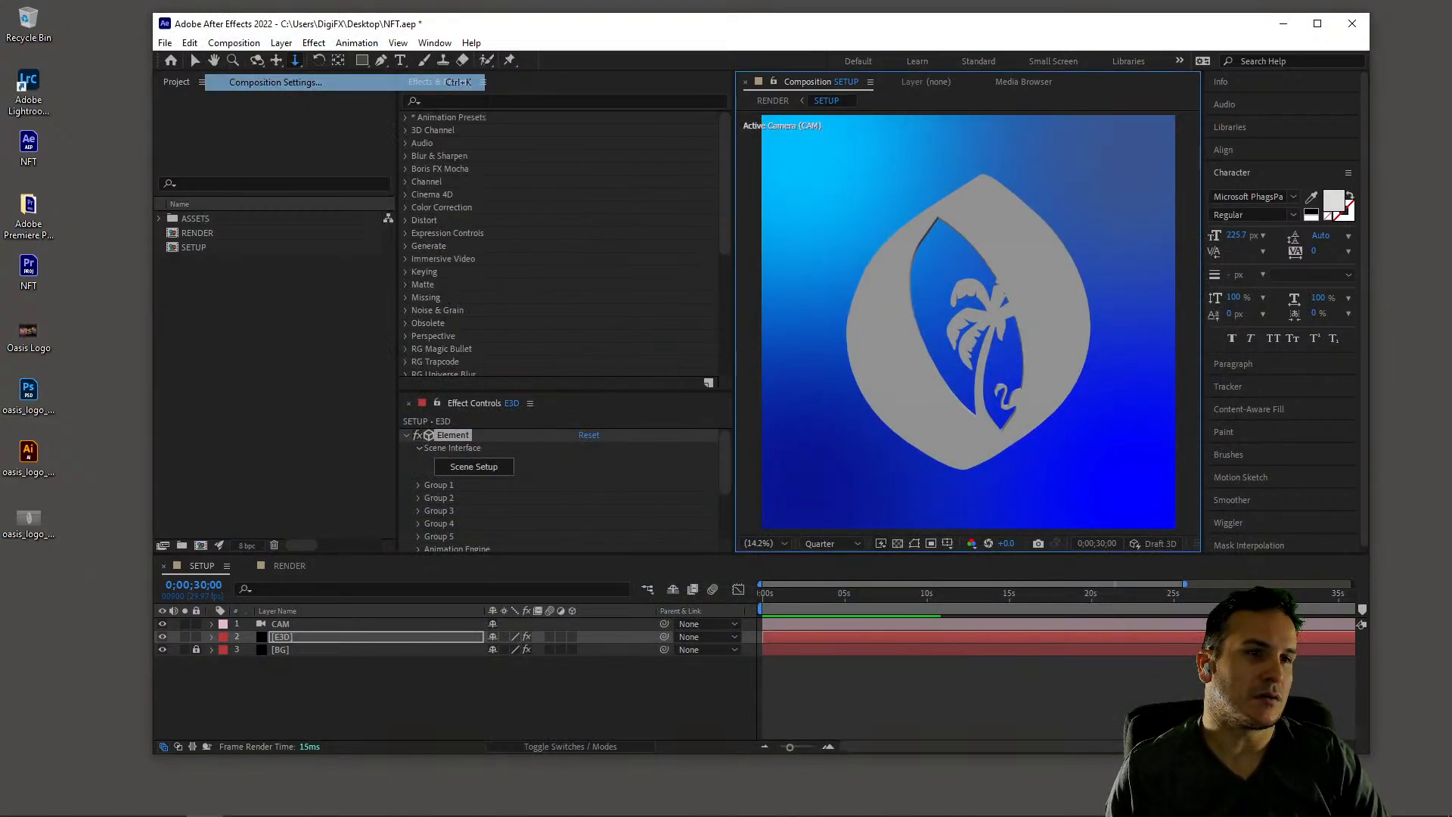
{"action": "left_click", "coordinate": [461, 293]}
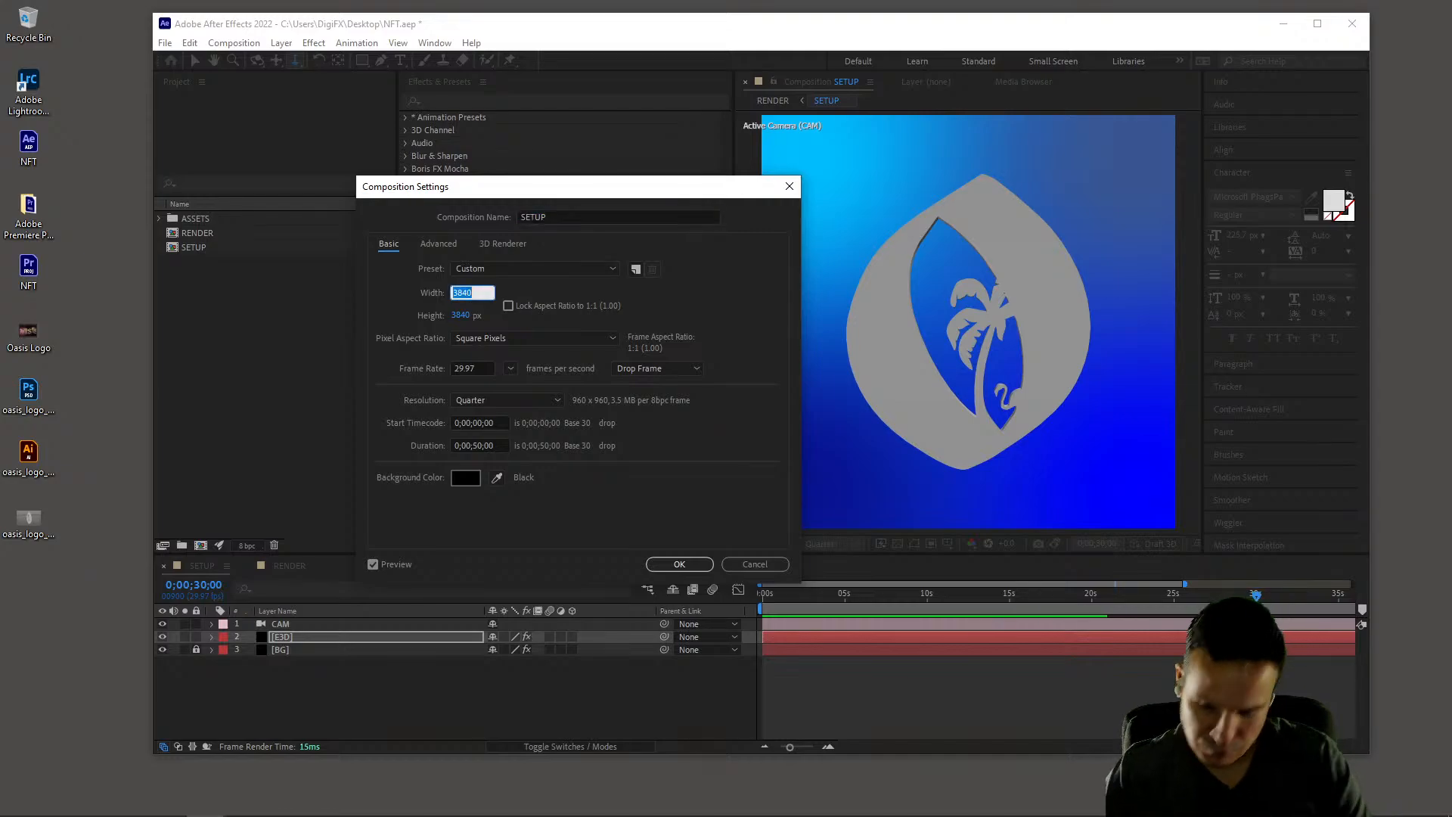
{"action": "type", "text": "4096"}
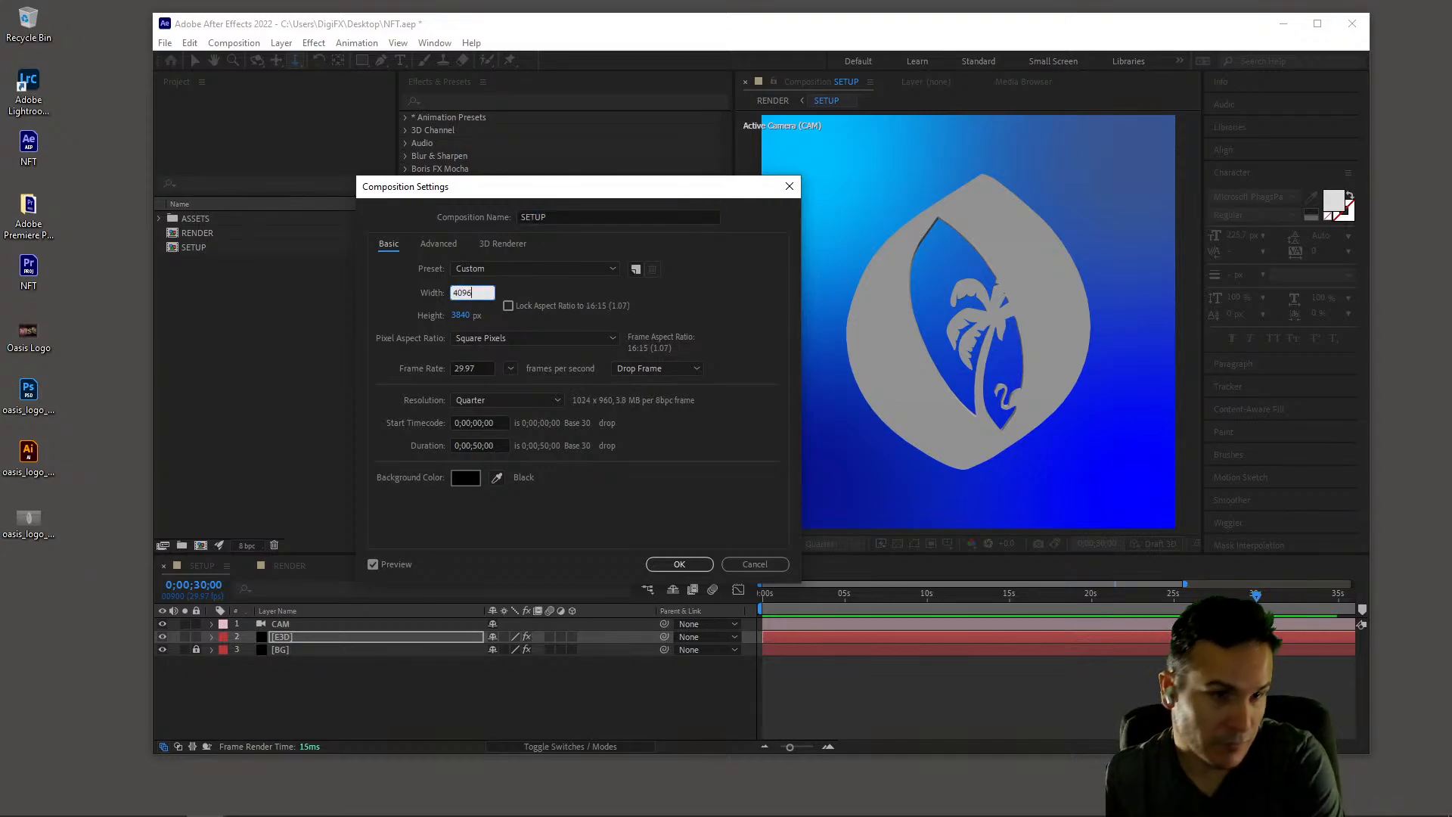
{"action": "key", "text": "Tab"}
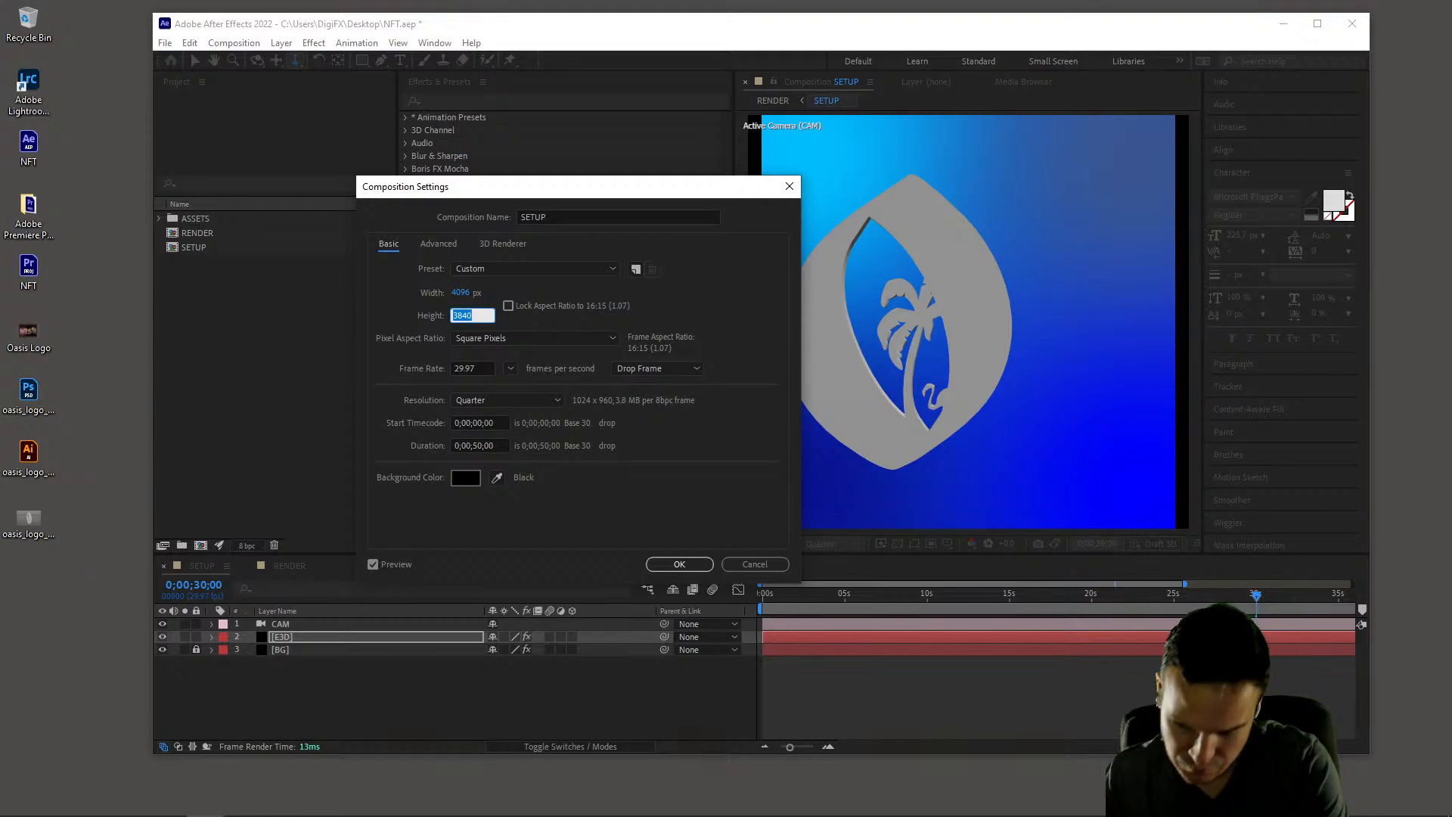
{"action": "type", "text": "4096"}
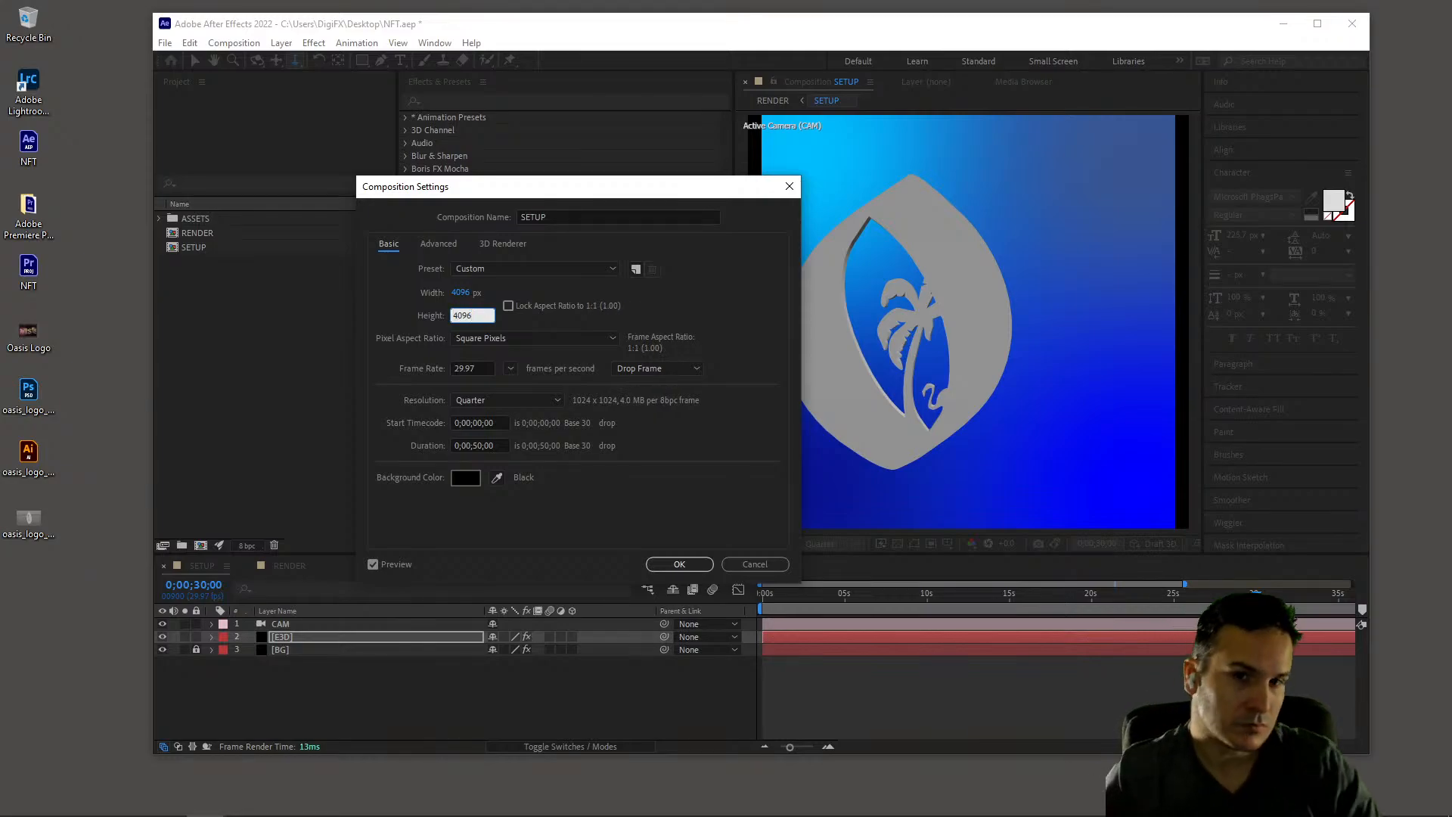
{"action": "key", "text": "Return"}
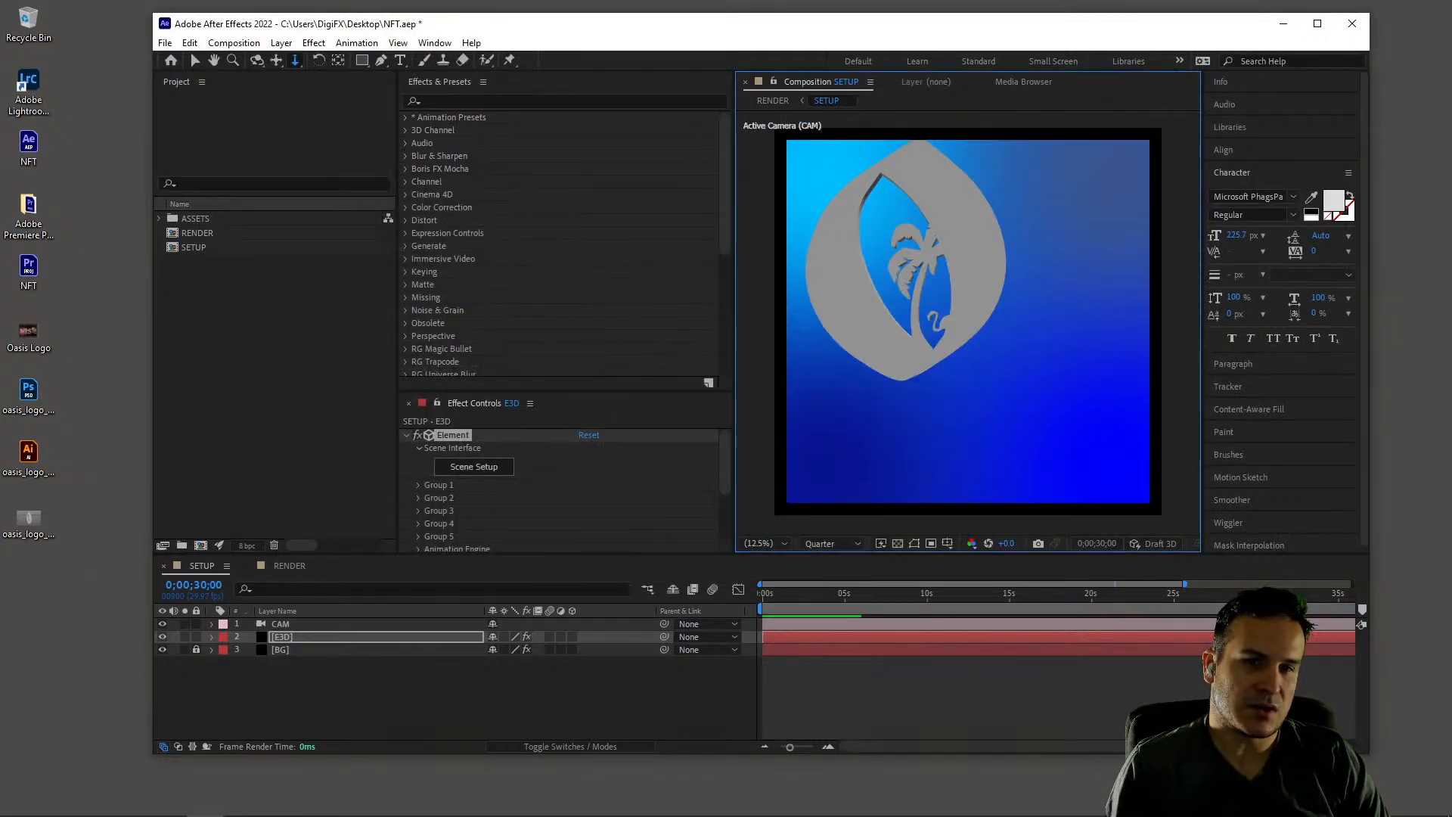
Pan the camera so the logo sits centred in the resized SETUP composition
{"action": "key", "text": "c"}
{"action": "key", "text": "c"}
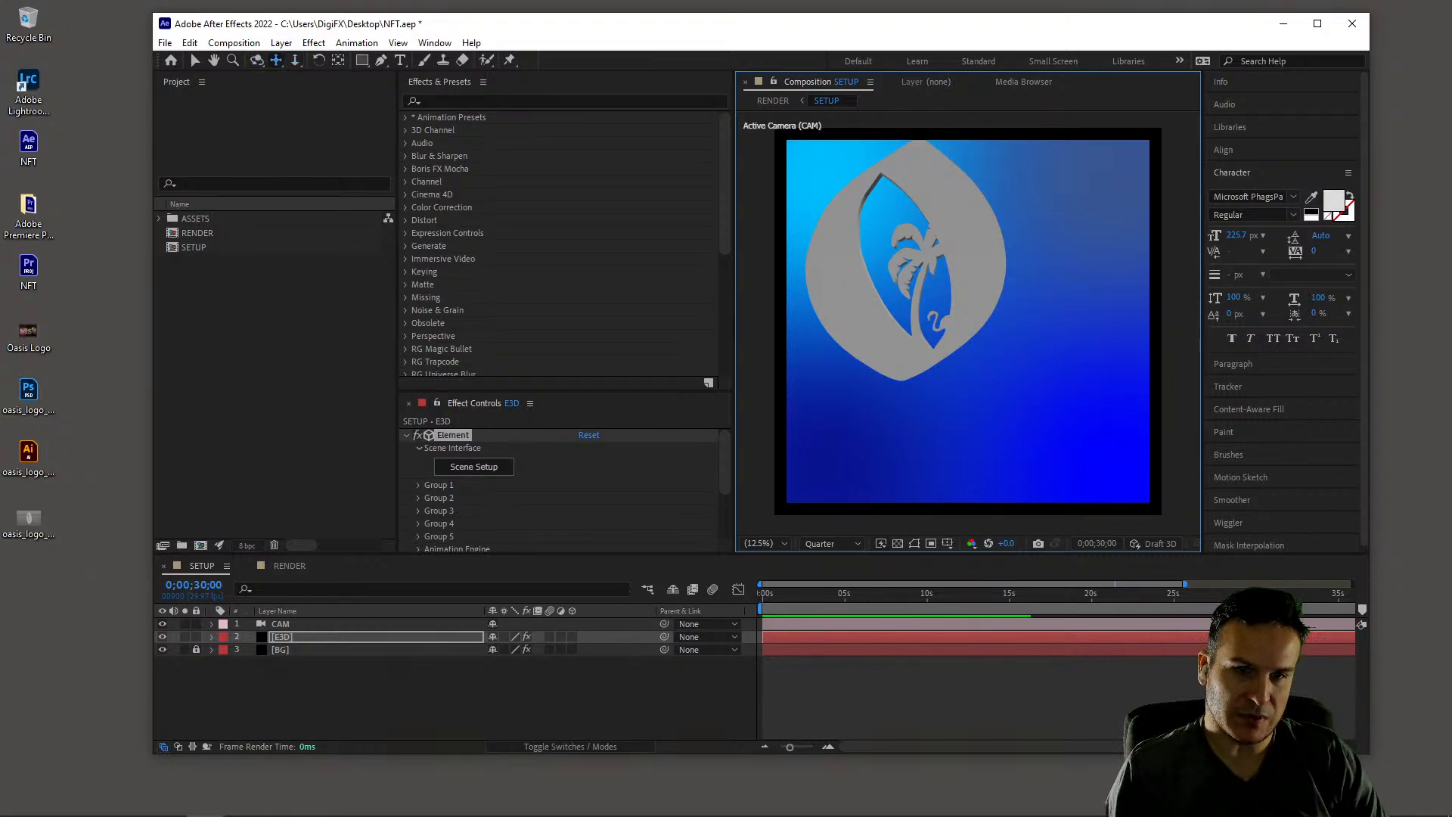
{"action": "left_click_drag", "start_coordinate": [977, 329], "coordinate": [1034, 387]}
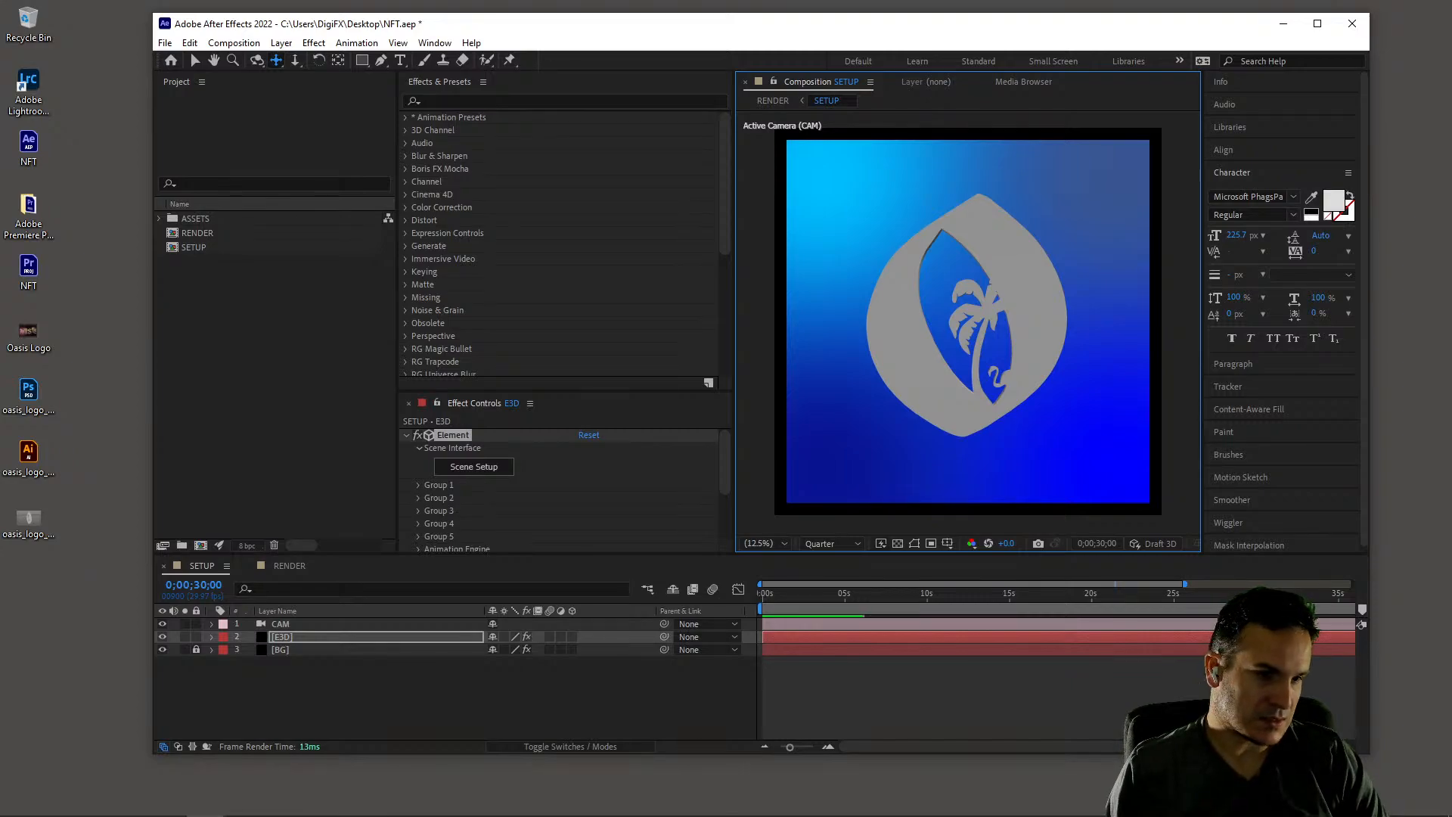
Unlock the BG layer, scale it to 108% so it fills the composition, and lock it again
{"action": "left_click", "coordinate": [185, 649]}
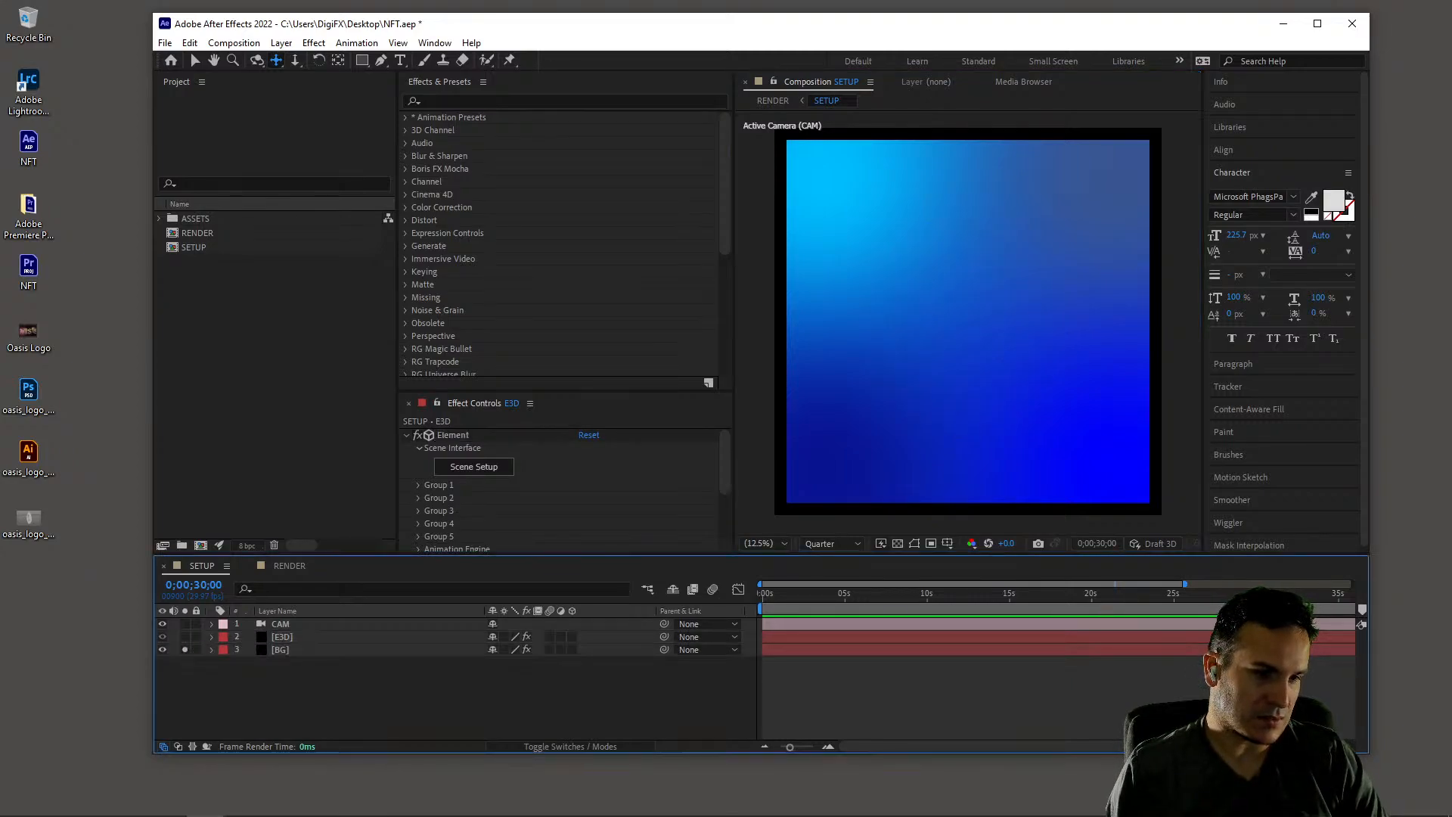
{"action": "left_click", "coordinate": [185, 649]}
{"action": "left_click", "coordinate": [280, 650]}
{"action": "key", "text": "s"}
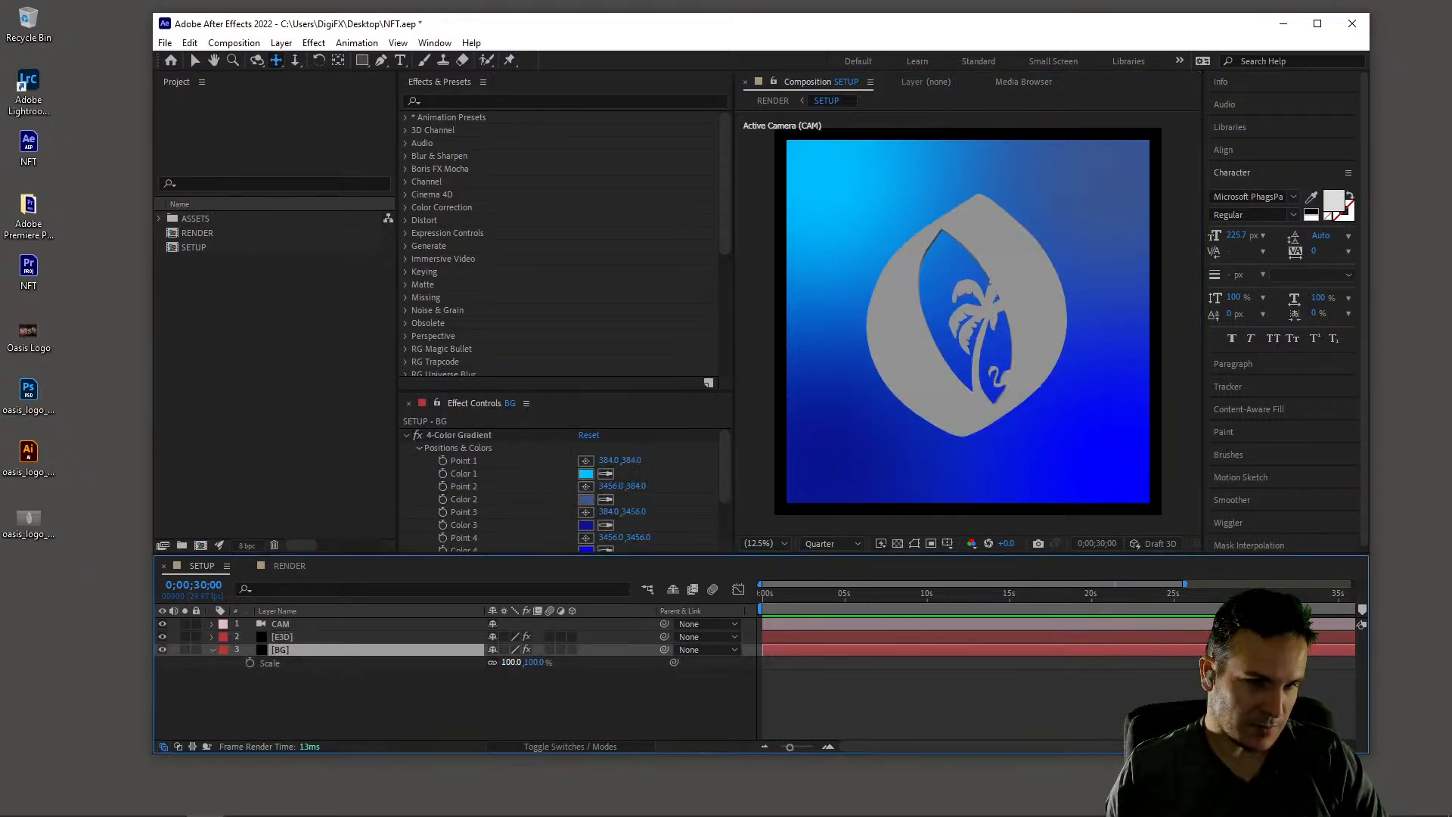
{"action": "left_click_drag", "start_coordinate": [511, 663], "coordinate": [517, 662]}
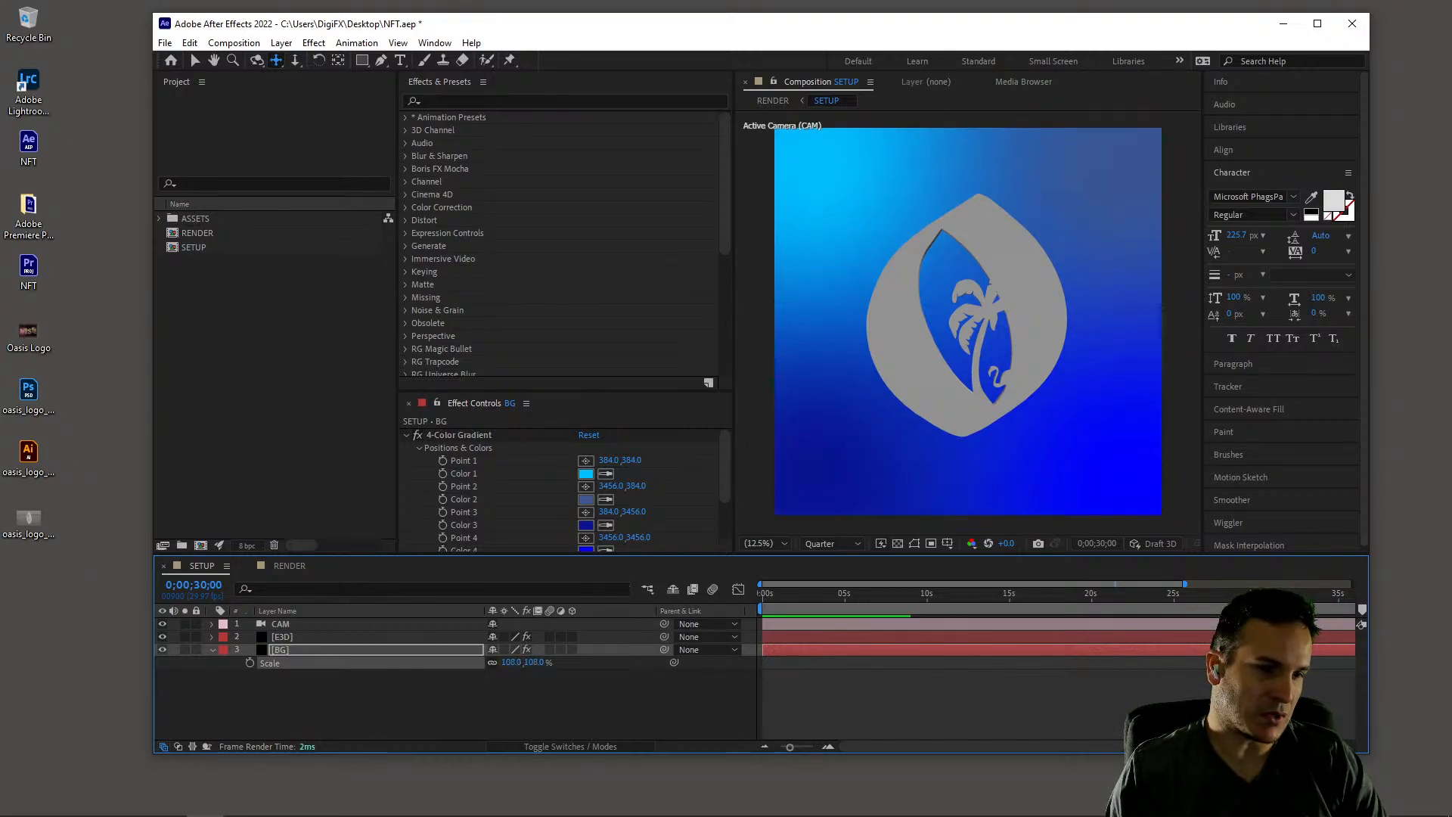
{"action": "key", "text": "ctrl+l"}
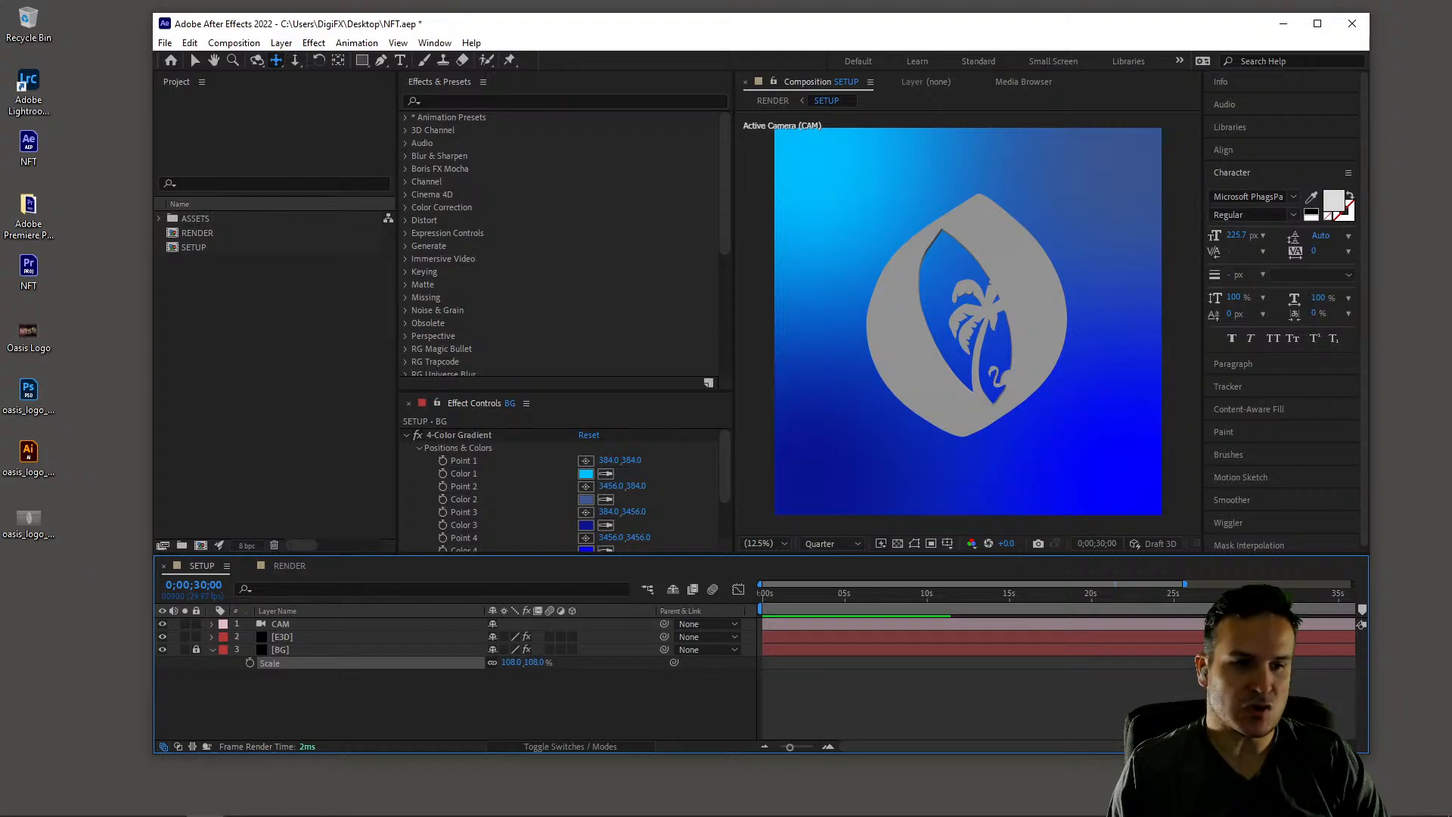
{"action": "left_click", "coordinate": [281, 650]}
Open the Element scene setup of the E3D layer and clear the unused scene materials
{"action": "left_click", "coordinate": [282, 637]}
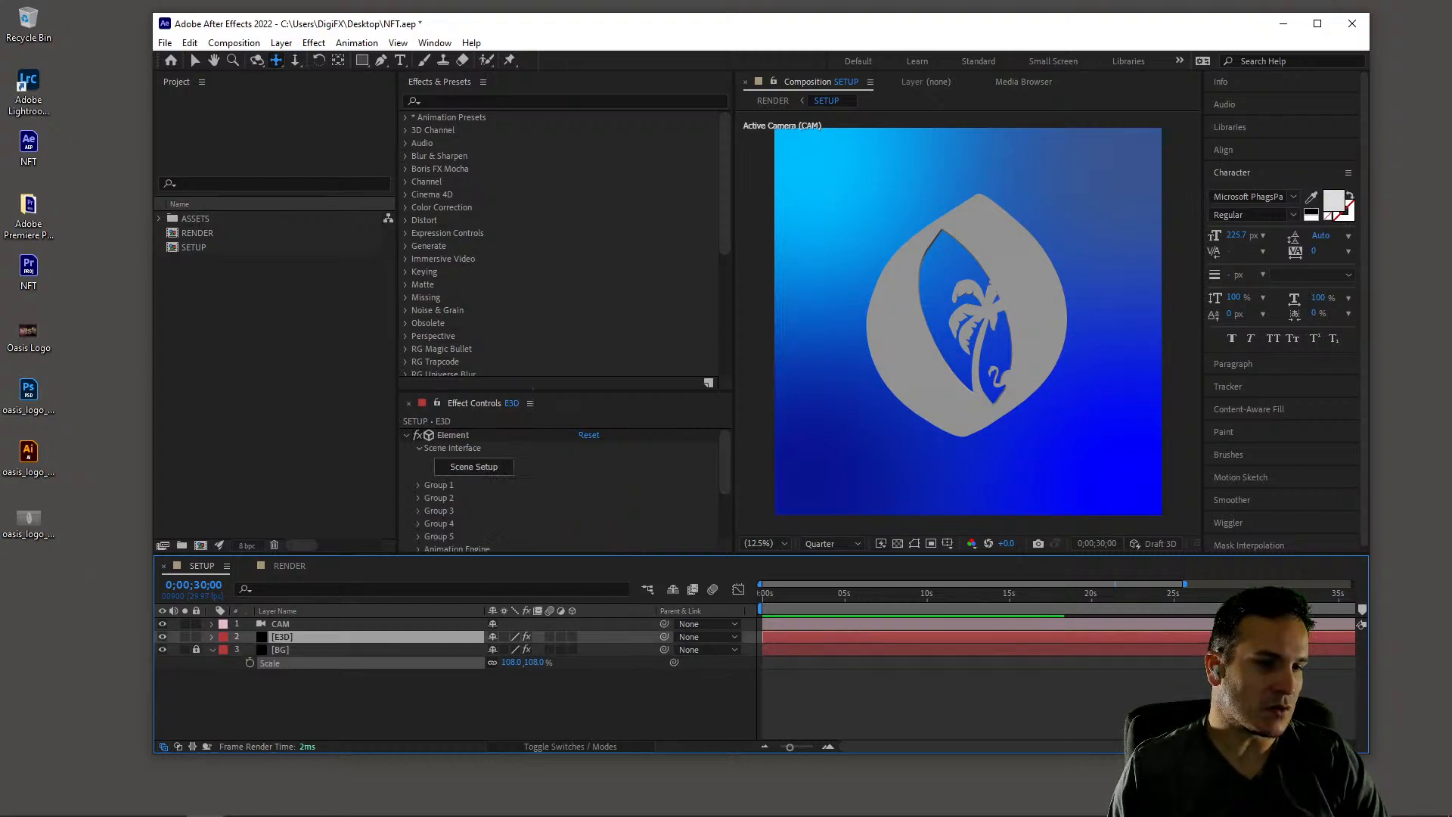
{"action": "left_click", "coordinate": [475, 467]}
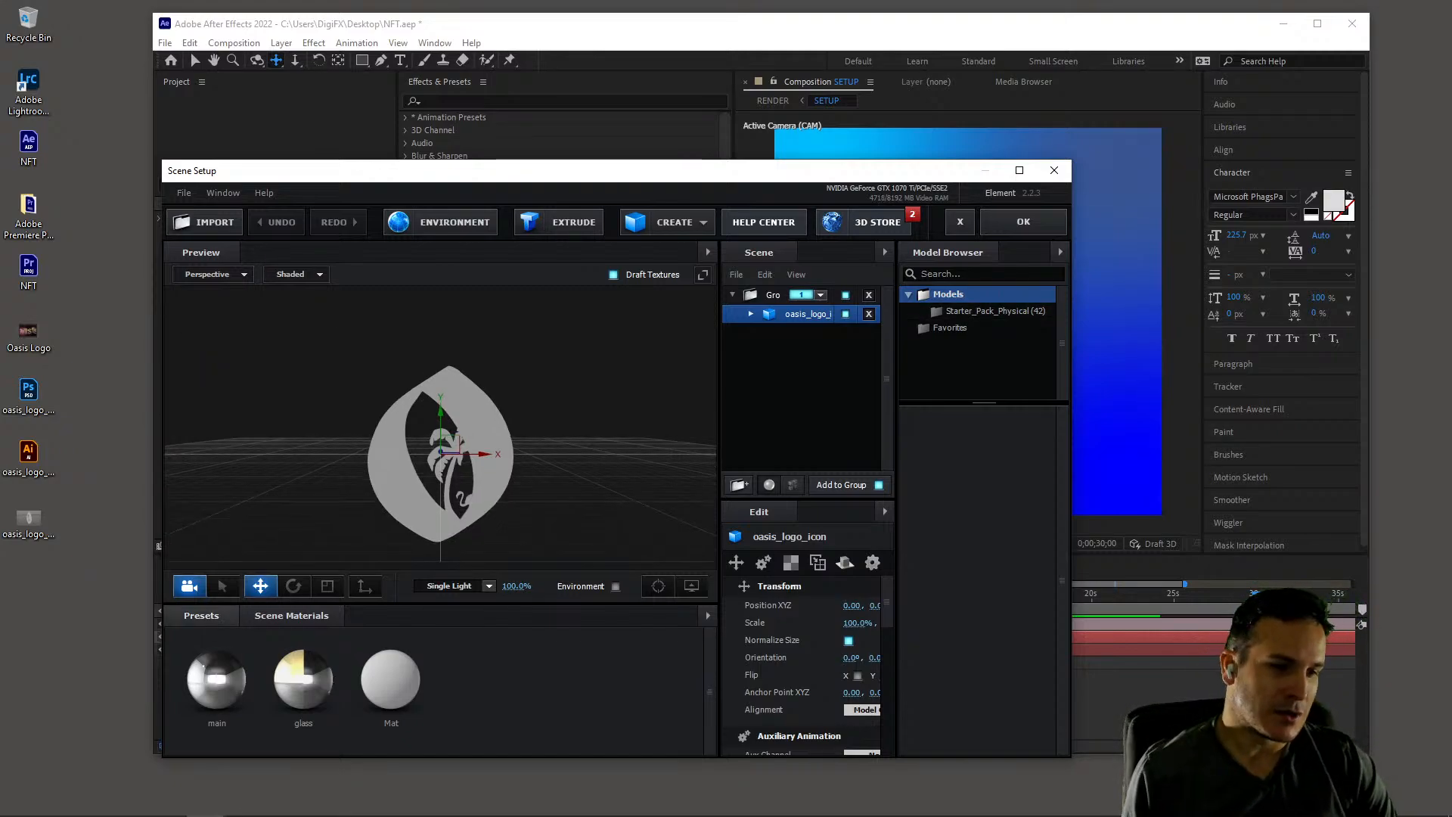
{"action": "right_click", "coordinate": [383, 643]}
{"action": "left_click", "coordinate": [459, 675]}
Enlarge the preset browser and display the Metal materials of Pro_Shaders_2
{"action": "left_click", "coordinate": [201, 615]}
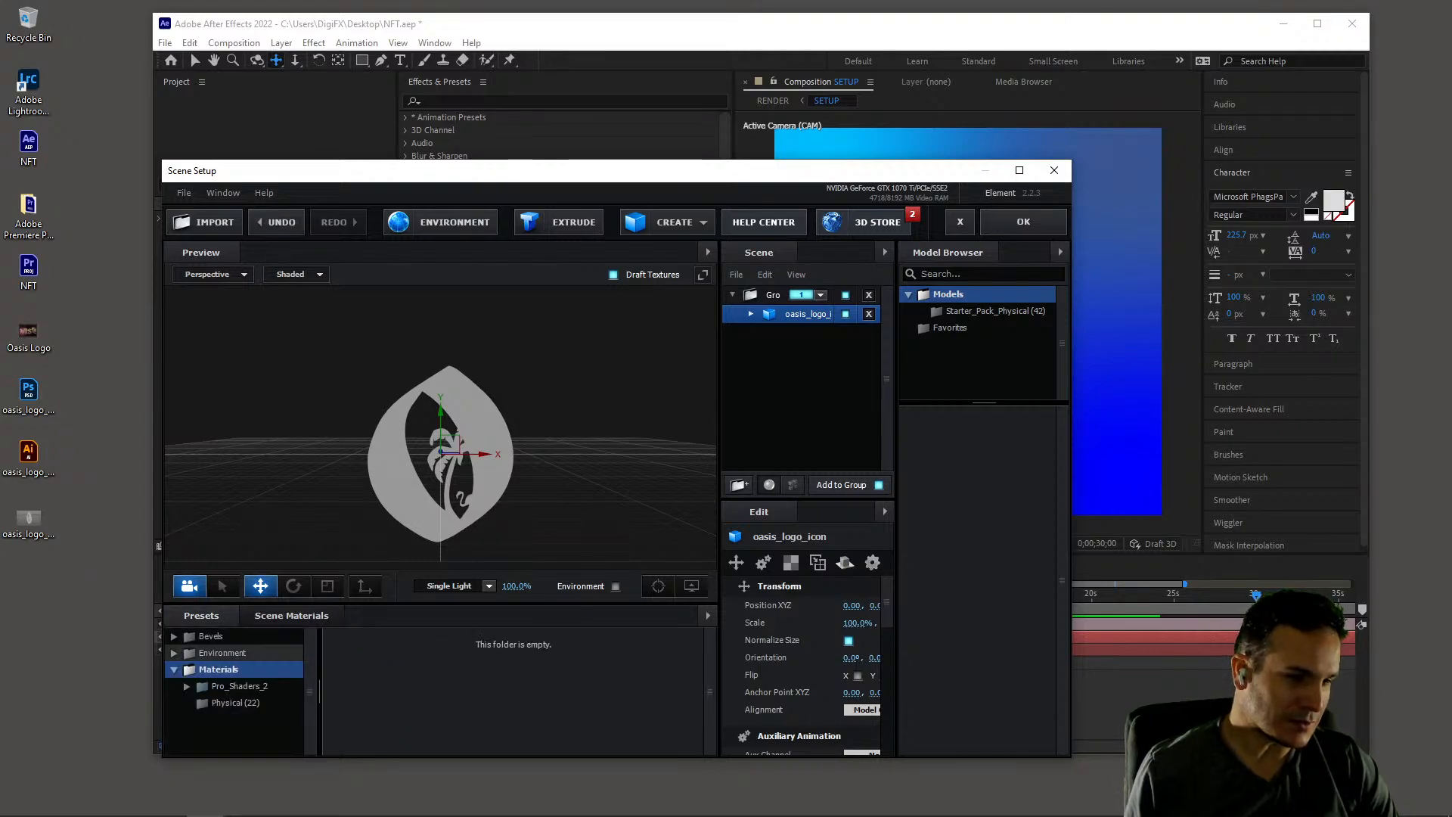
{"action": "double_click", "coordinate": [242, 686]}
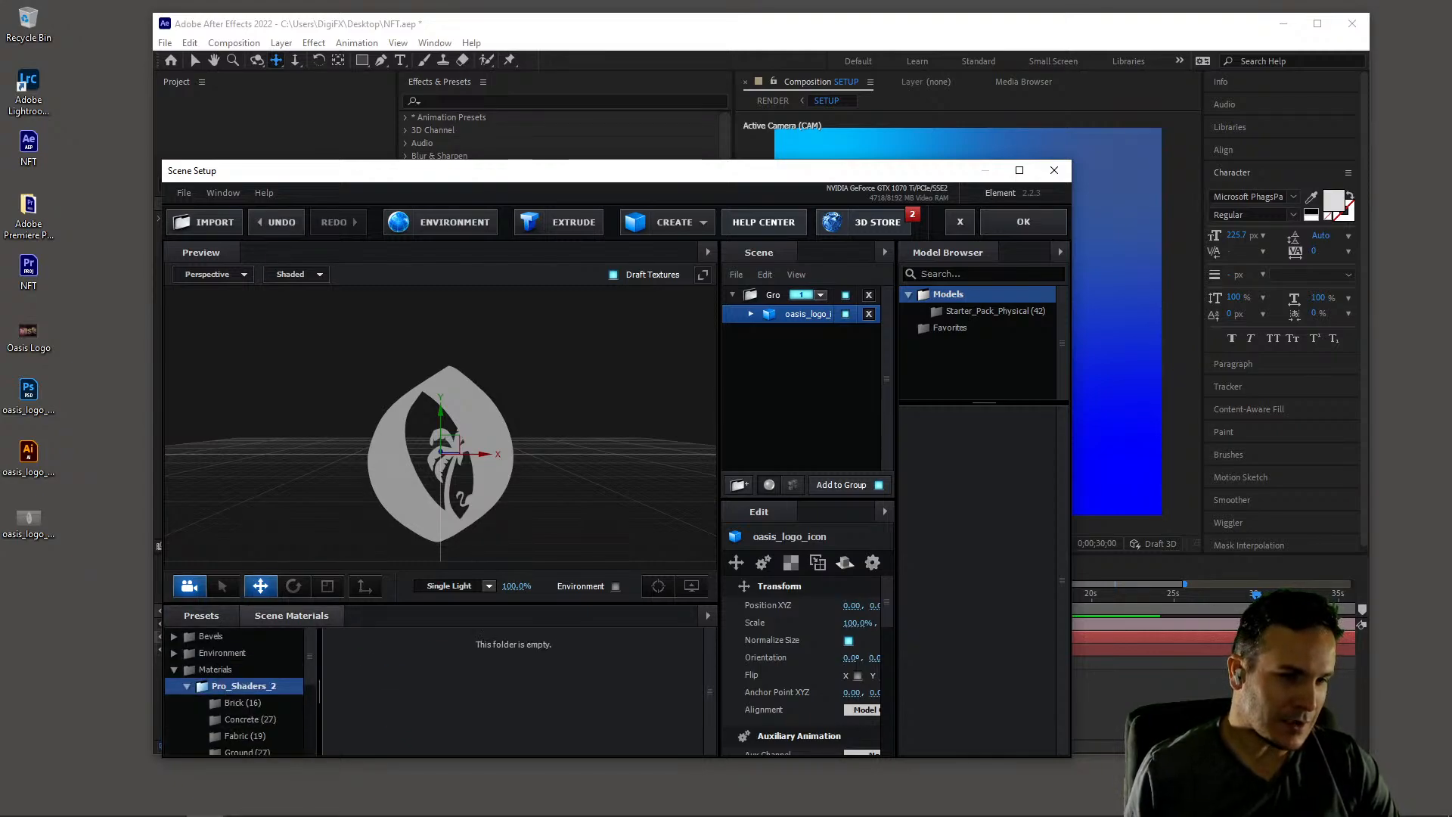
{"action": "left_click_drag", "start_coordinate": [317, 604], "coordinate": [317, 447]}
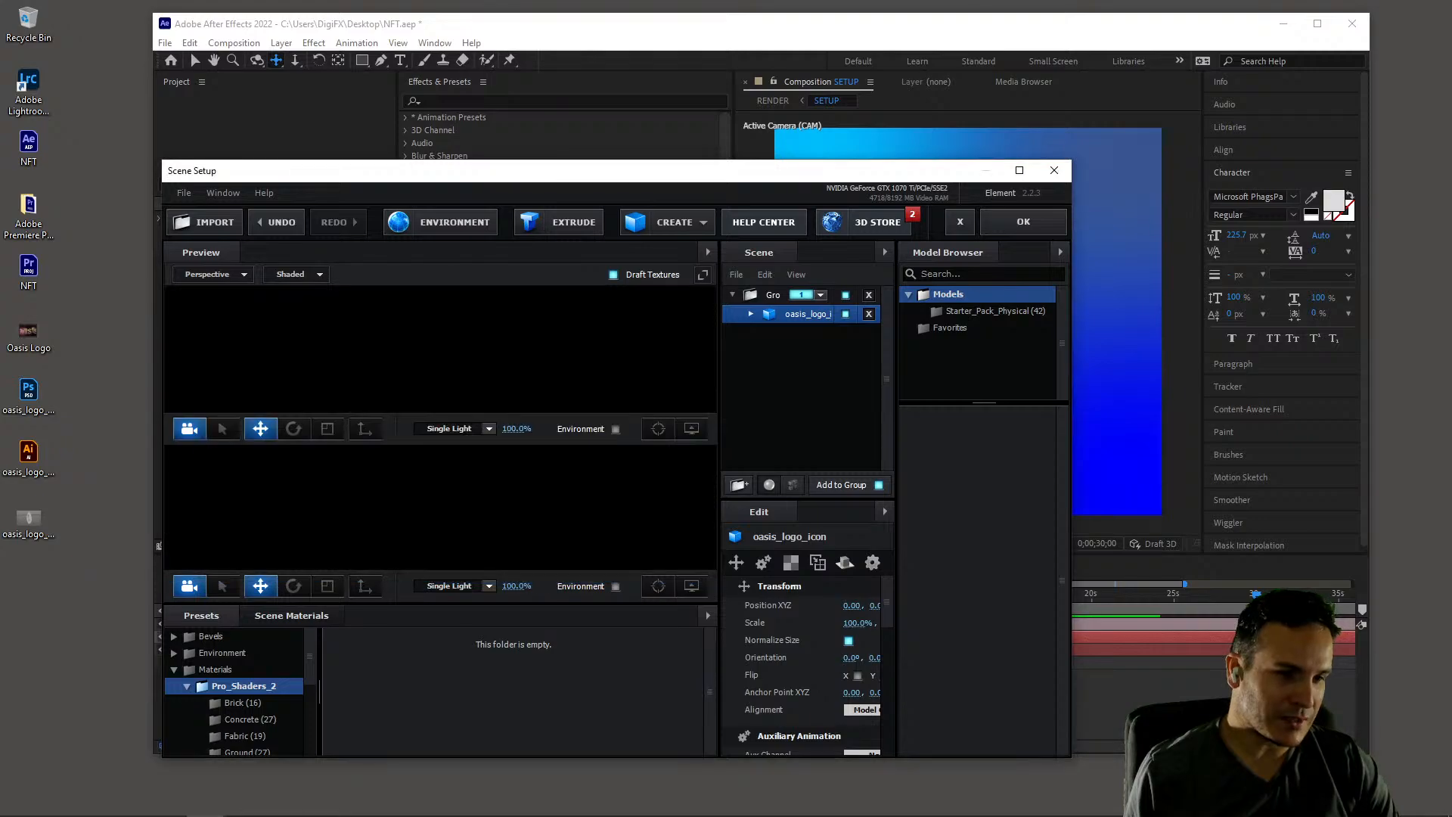
{"action": "left_click", "coordinate": [245, 612]}
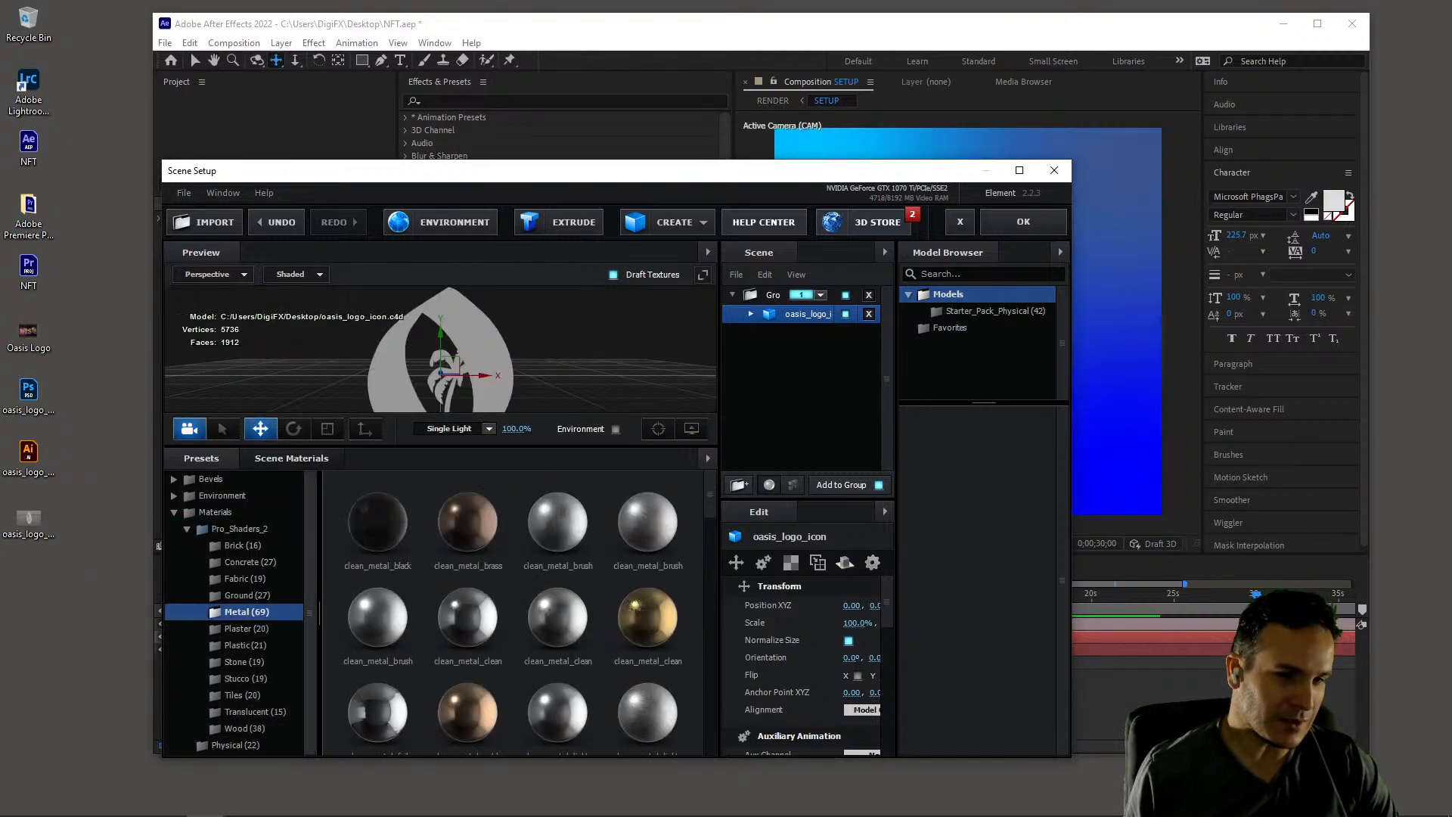
Try several metal materials on the logo model, including gold clean_metal_clean, a polished bronze, clean_metal_smoo and metal_copper_dirt
{"action": "left_click_drag", "start_coordinate": [647, 617], "coordinate": [506, 333]}
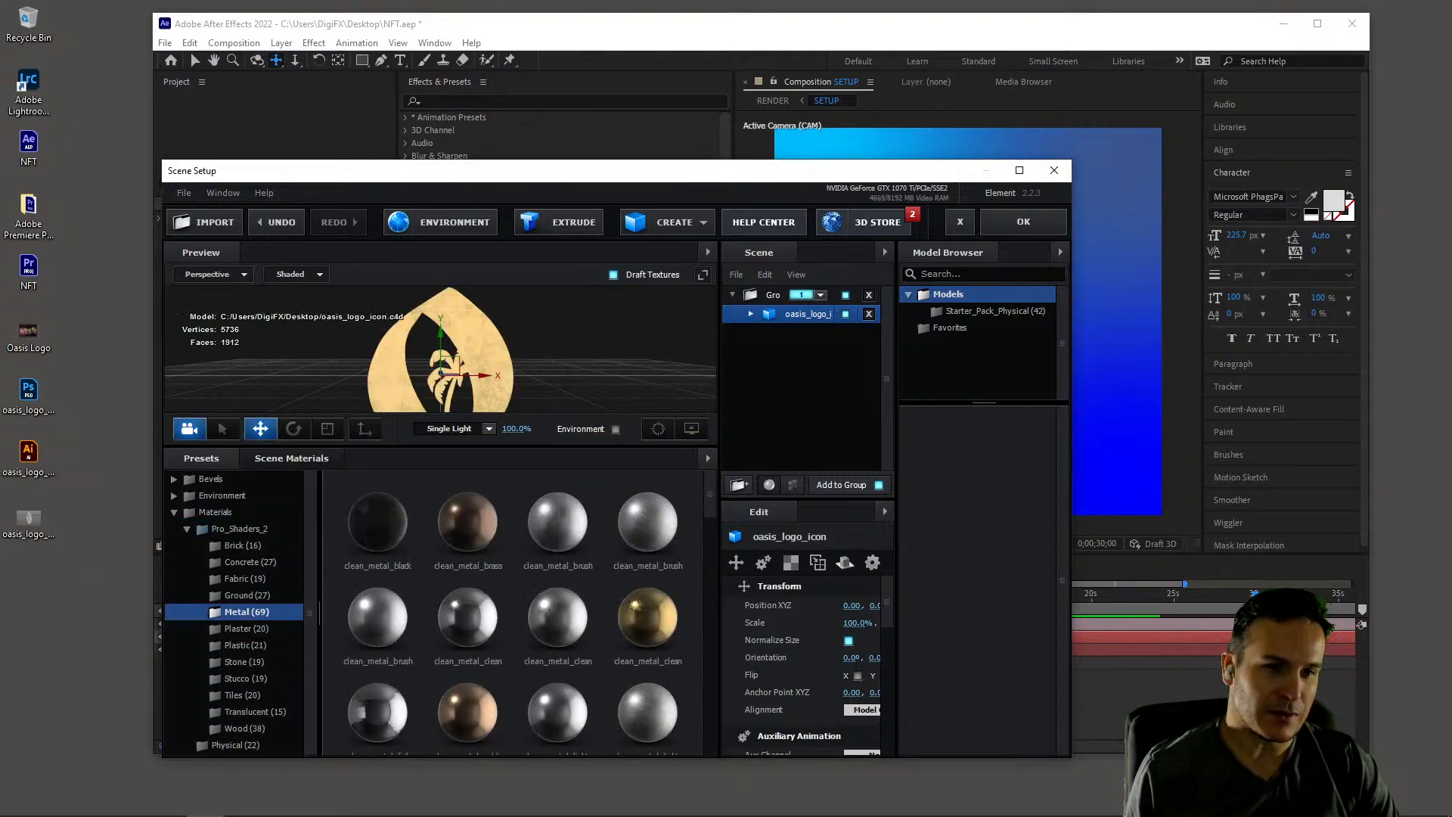
{"action": "left_click_drag", "start_coordinate": [468, 711], "coordinate": [467, 291]}
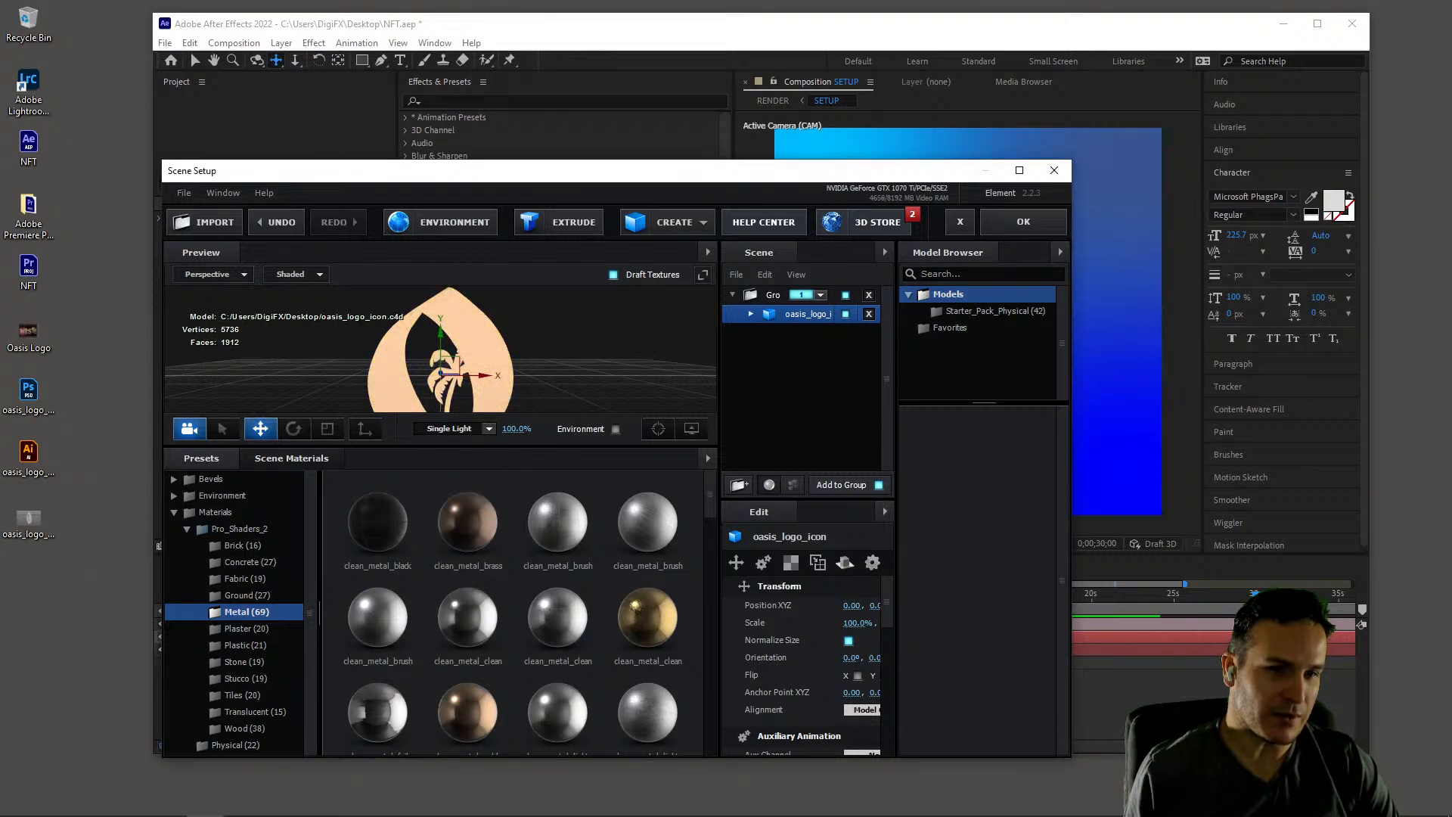
{"action": "scroll", "coordinate": [558, 617], "scroll_direction": "down", "scroll_amount": 3}
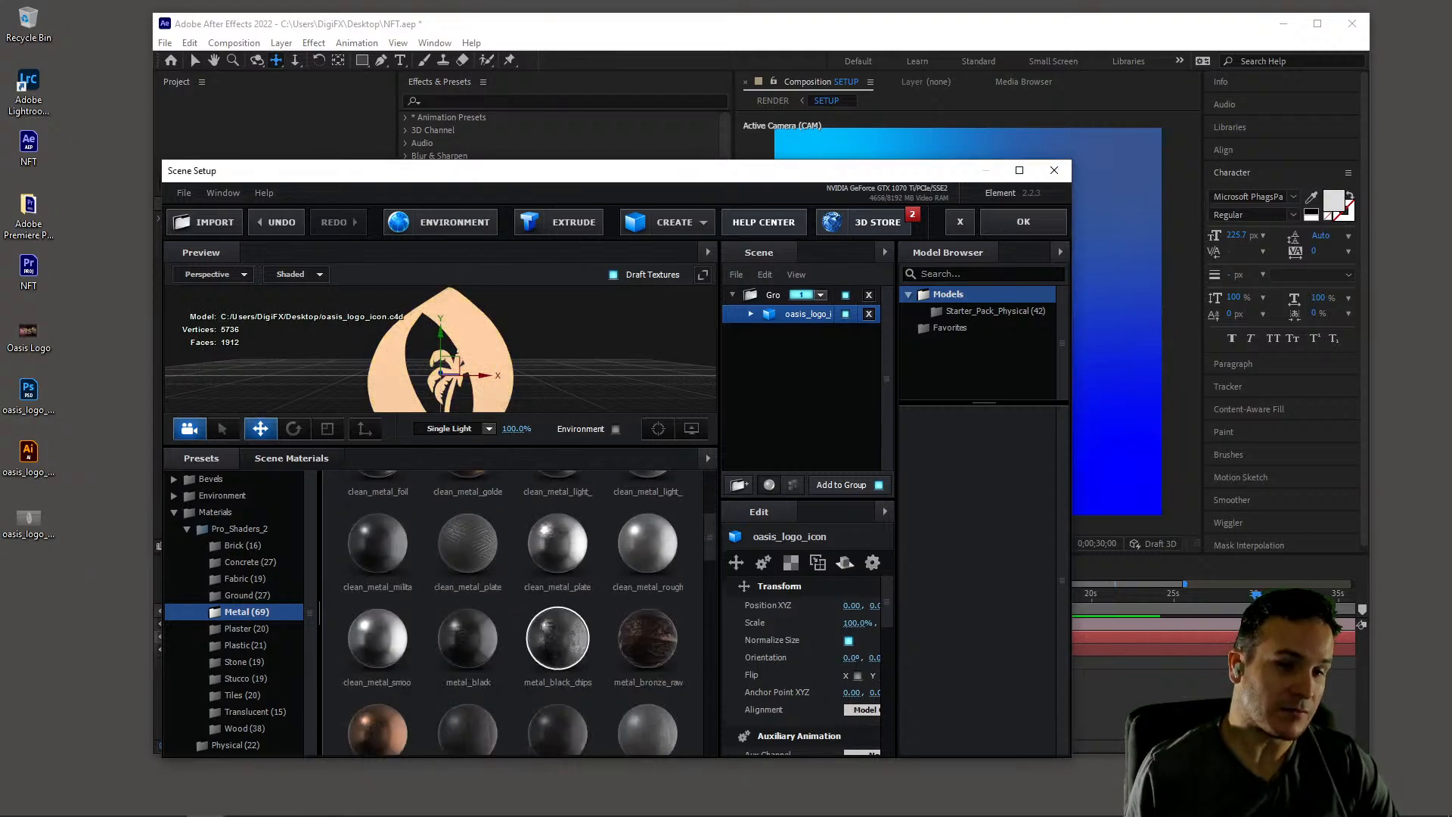
{"action": "scroll", "coordinate": [558, 638], "scroll_direction": "down", "scroll_amount": 1}
{"action": "left_click_drag", "start_coordinate": [377, 533], "coordinate": [459, 326]}
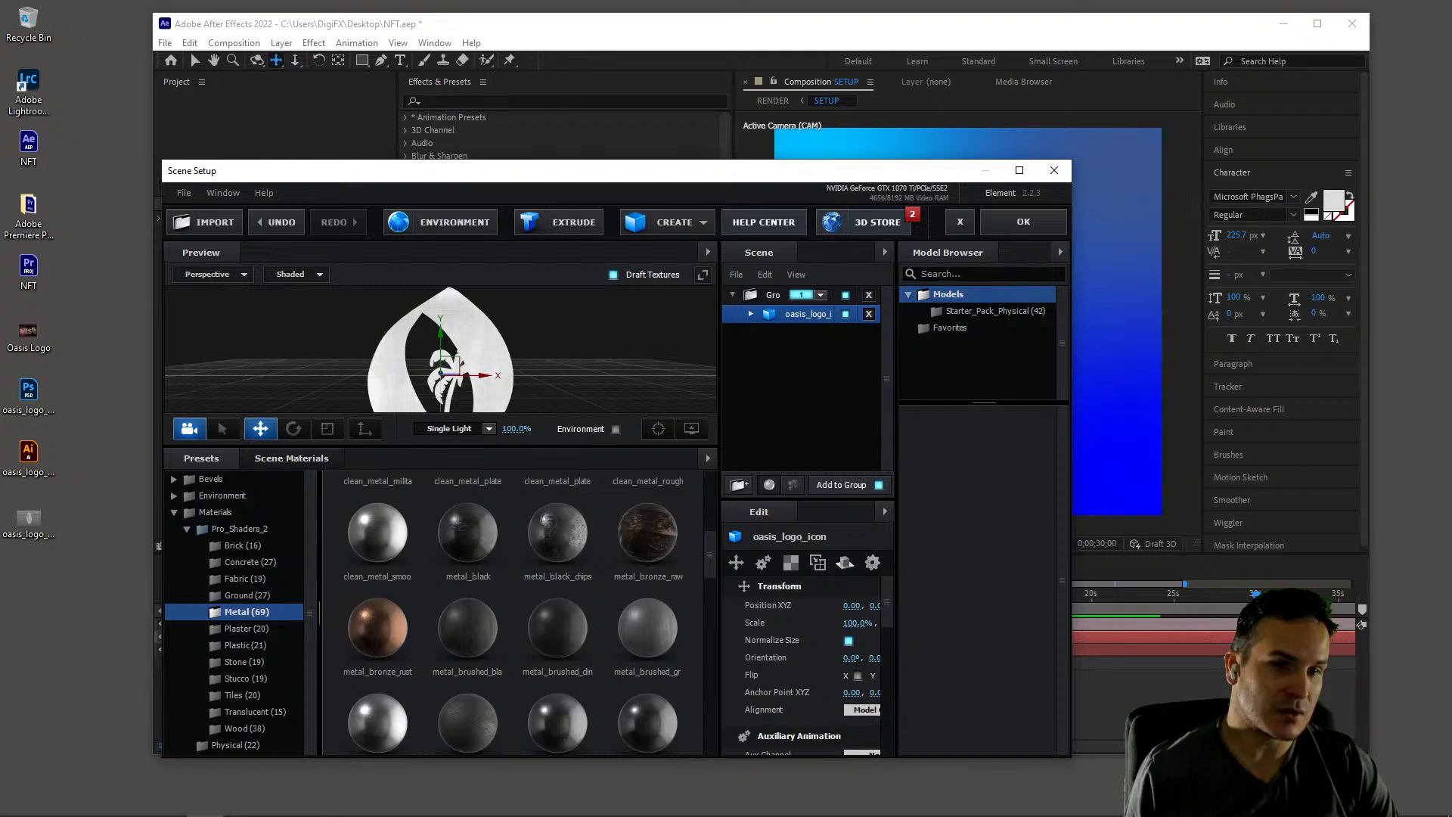
{"action": "scroll", "coordinate": [557, 552], "scroll_direction": "down", "scroll_amount": 2}
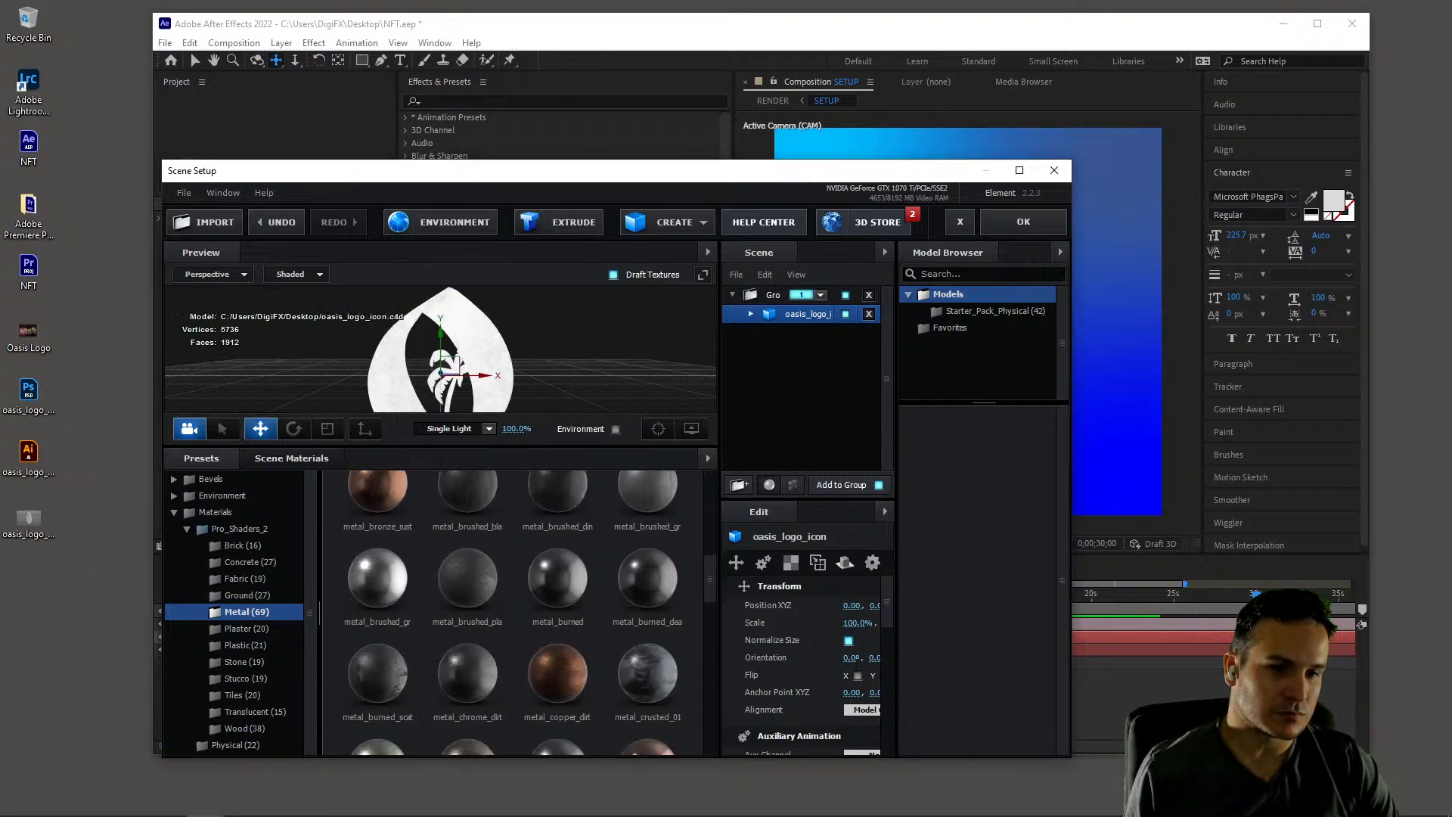
{"action": "left_click_drag", "start_coordinate": [557, 552], "coordinate": [461, 310]}
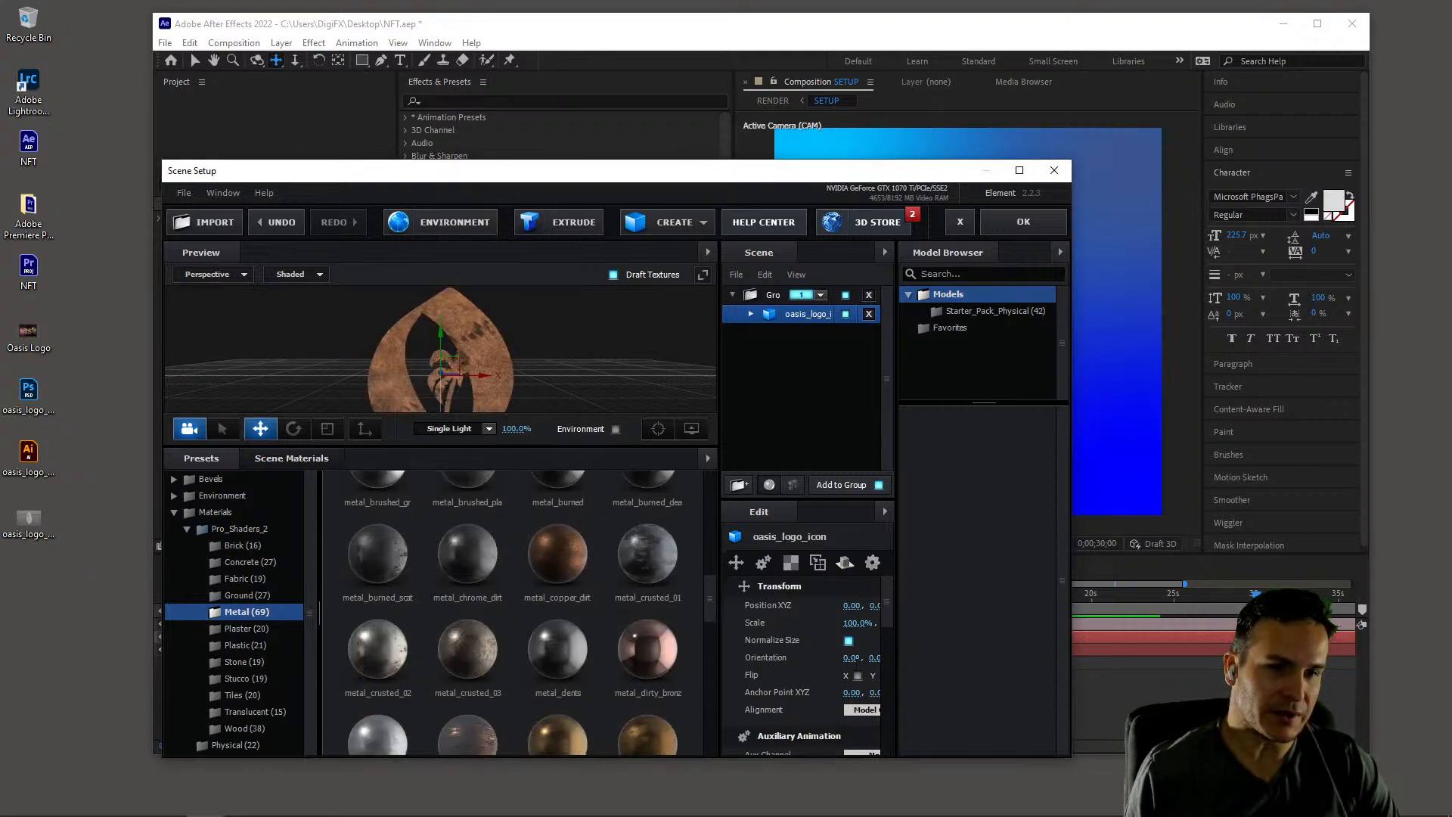
Apply the gold-coloured metal material in the row below metal_dents to the logo and accept the scene setup
{"action": "left_click_drag", "start_coordinate": [558, 740], "coordinate": [486, 336]}
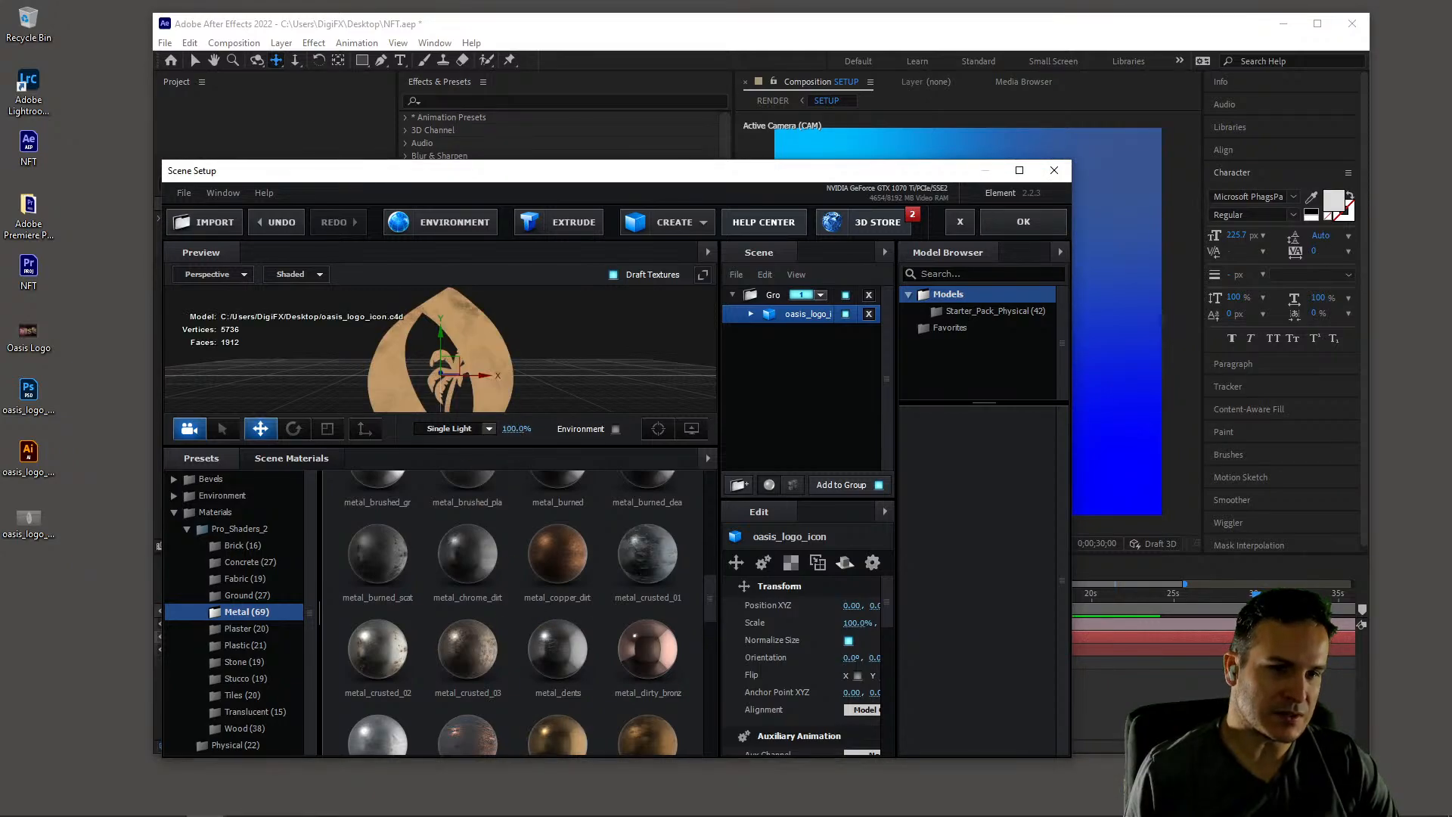
{"action": "scroll", "coordinate": [467, 627], "scroll_direction": "down", "scroll_amount": 3}
{"action": "left_click", "coordinate": [1023, 222]}
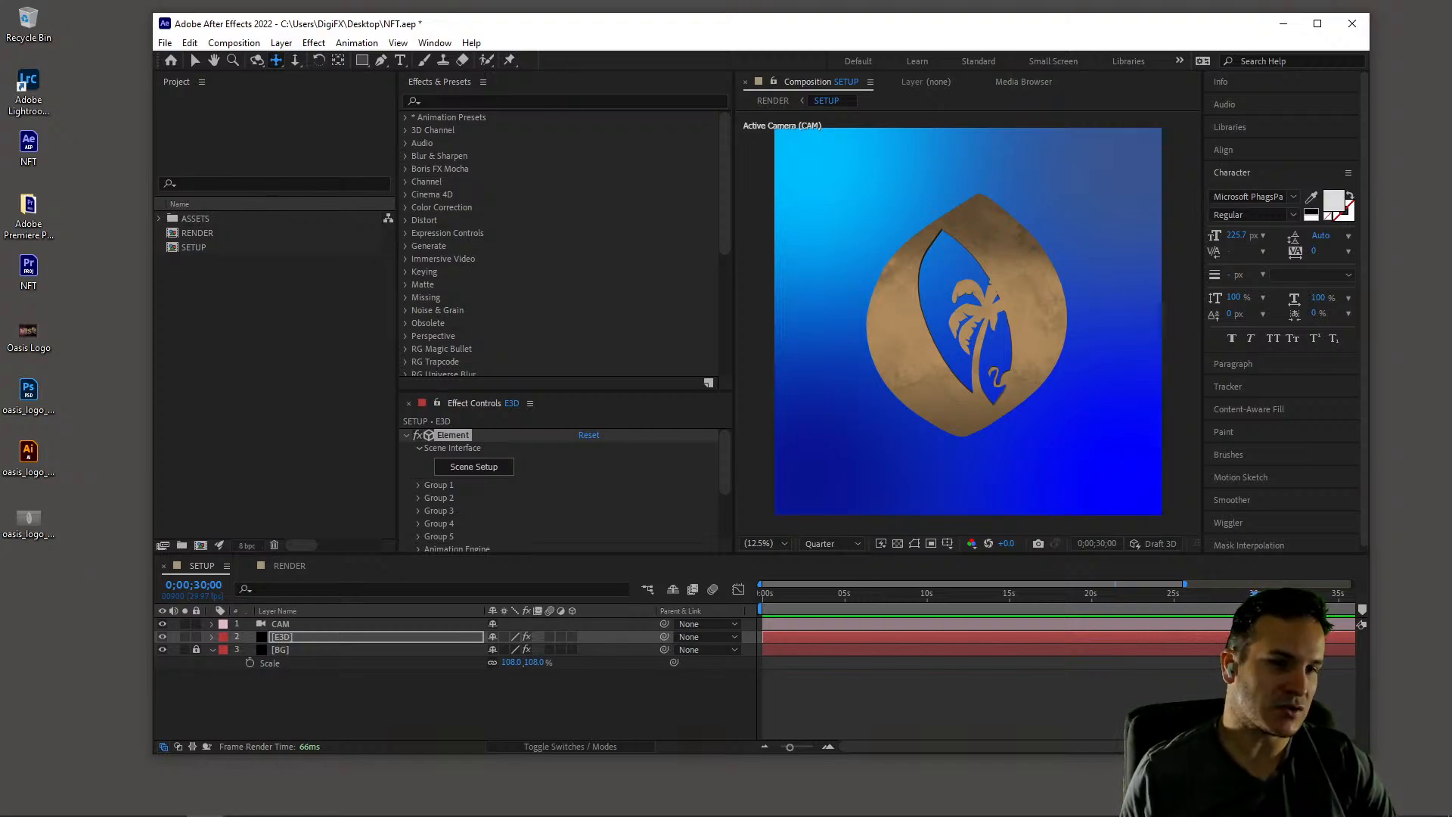
Enlarge the Element effect's controls and expand the Rotation settings in Group 1's Particle Replicator
{"action": "left_click", "coordinate": [474, 467]}
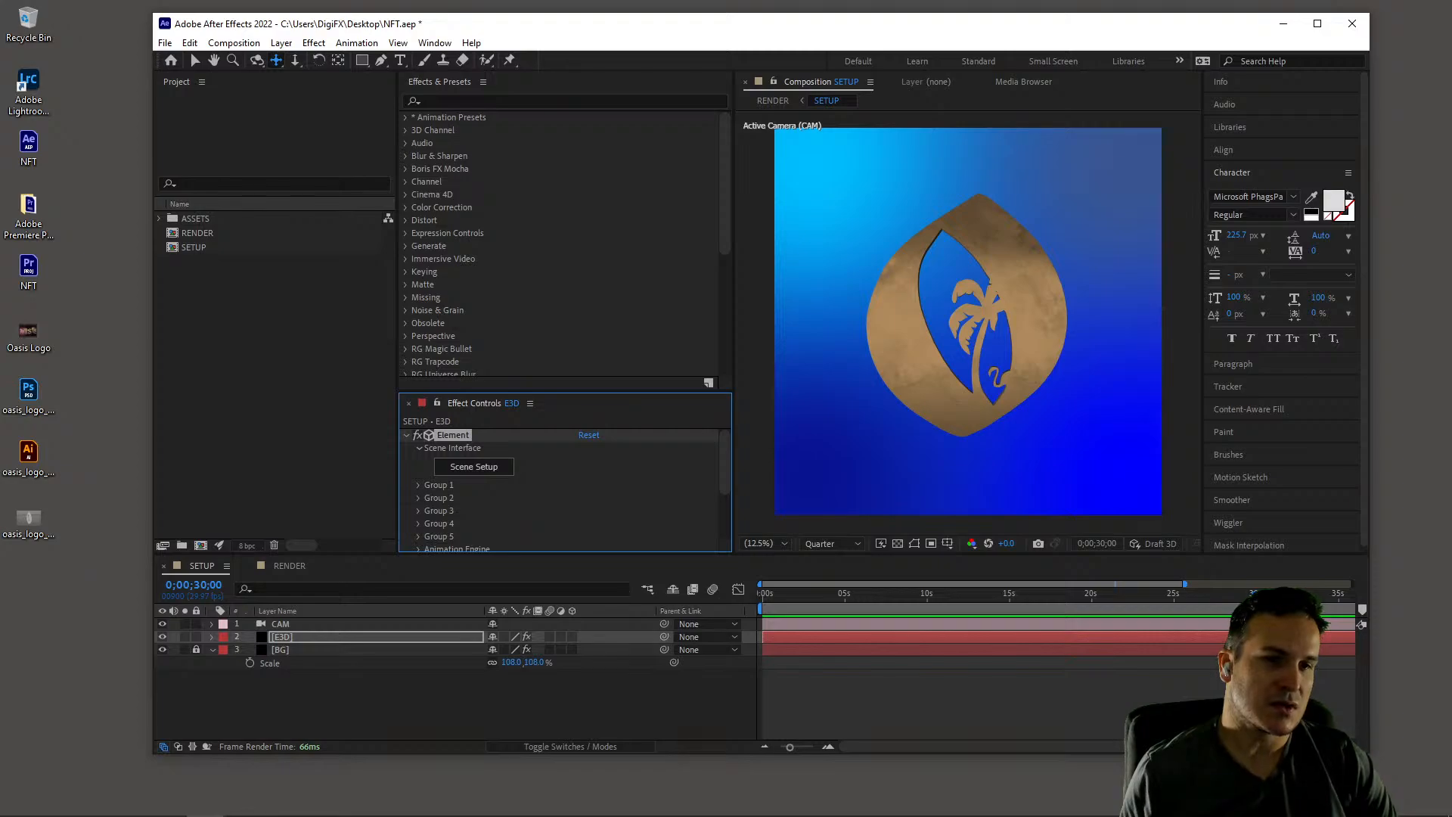
{"action": "left_click_drag", "start_coordinate": [565, 391], "coordinate": [565, 204]}
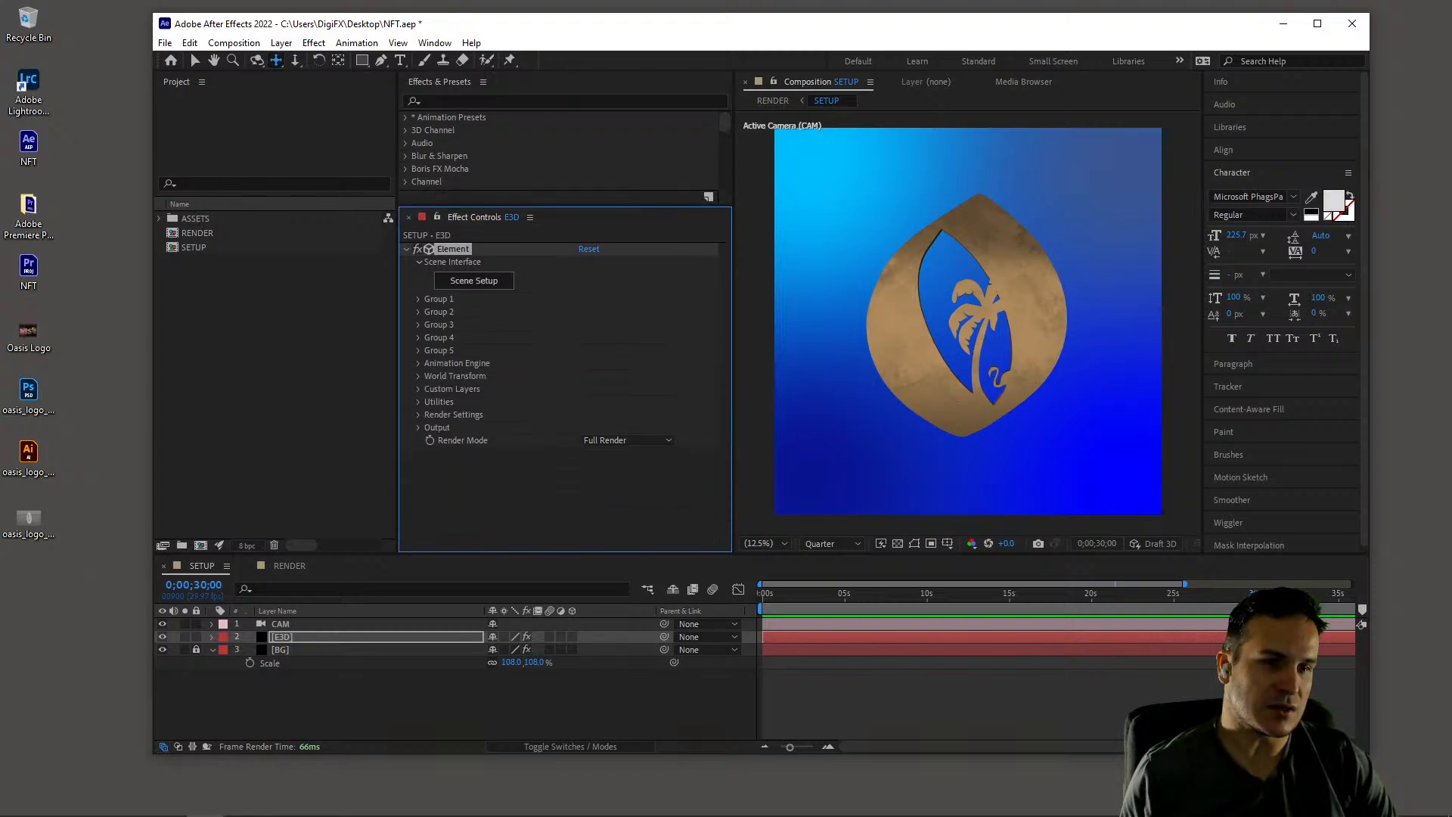
{"action": "left_click", "coordinate": [418, 299]}
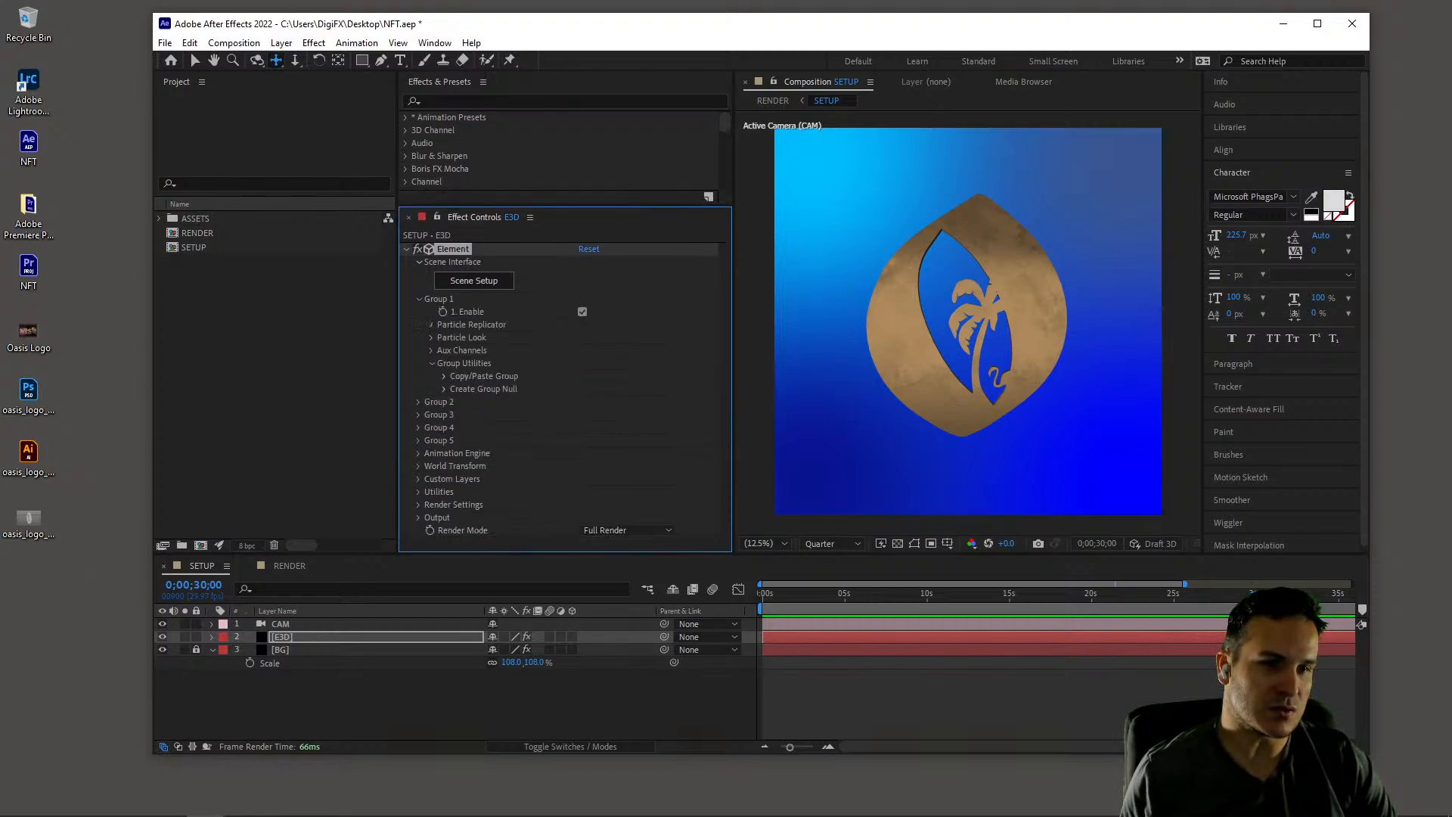
{"action": "left_click", "coordinate": [431, 324]}
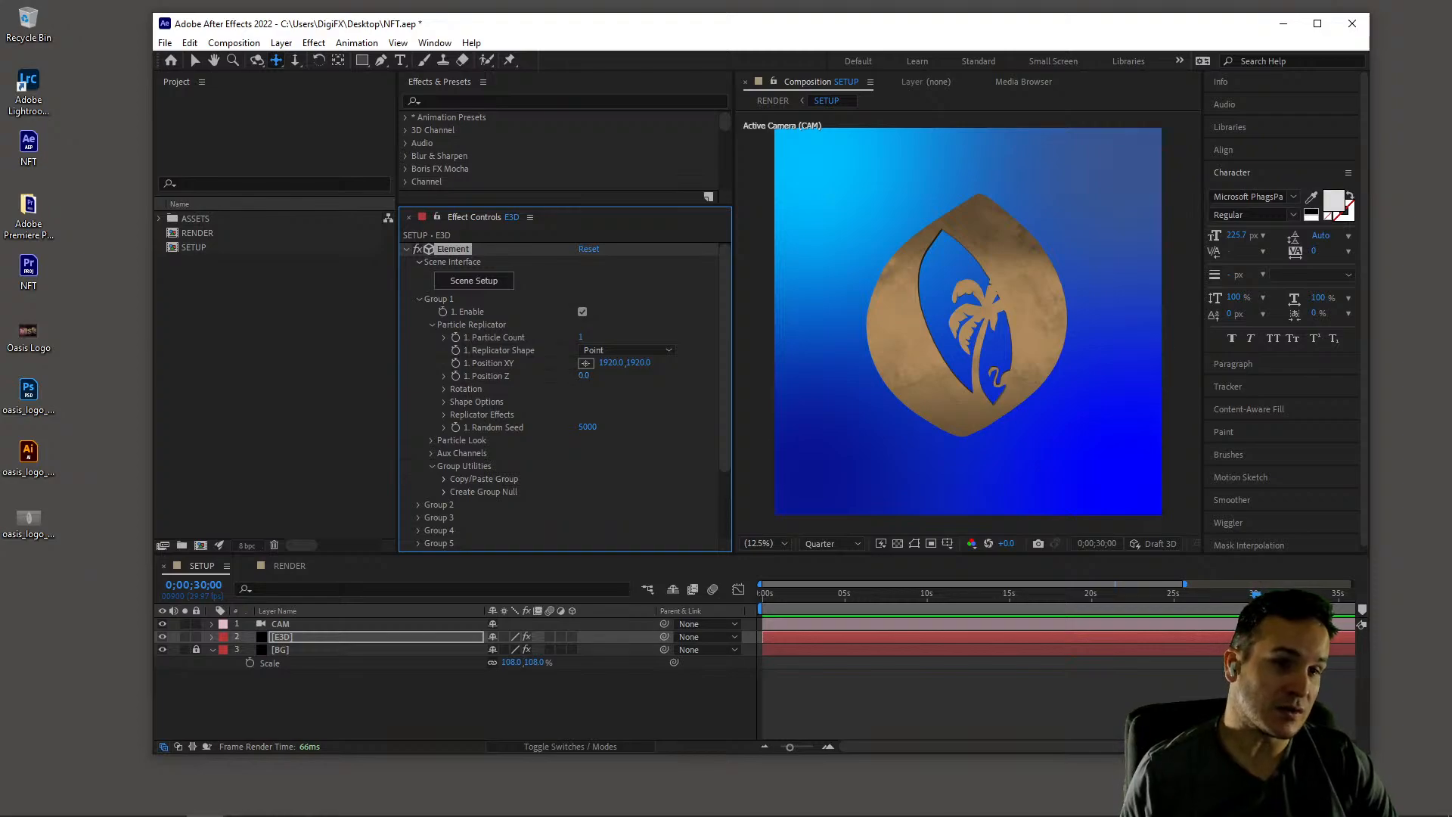
{"action": "left_click", "coordinate": [444, 389]}
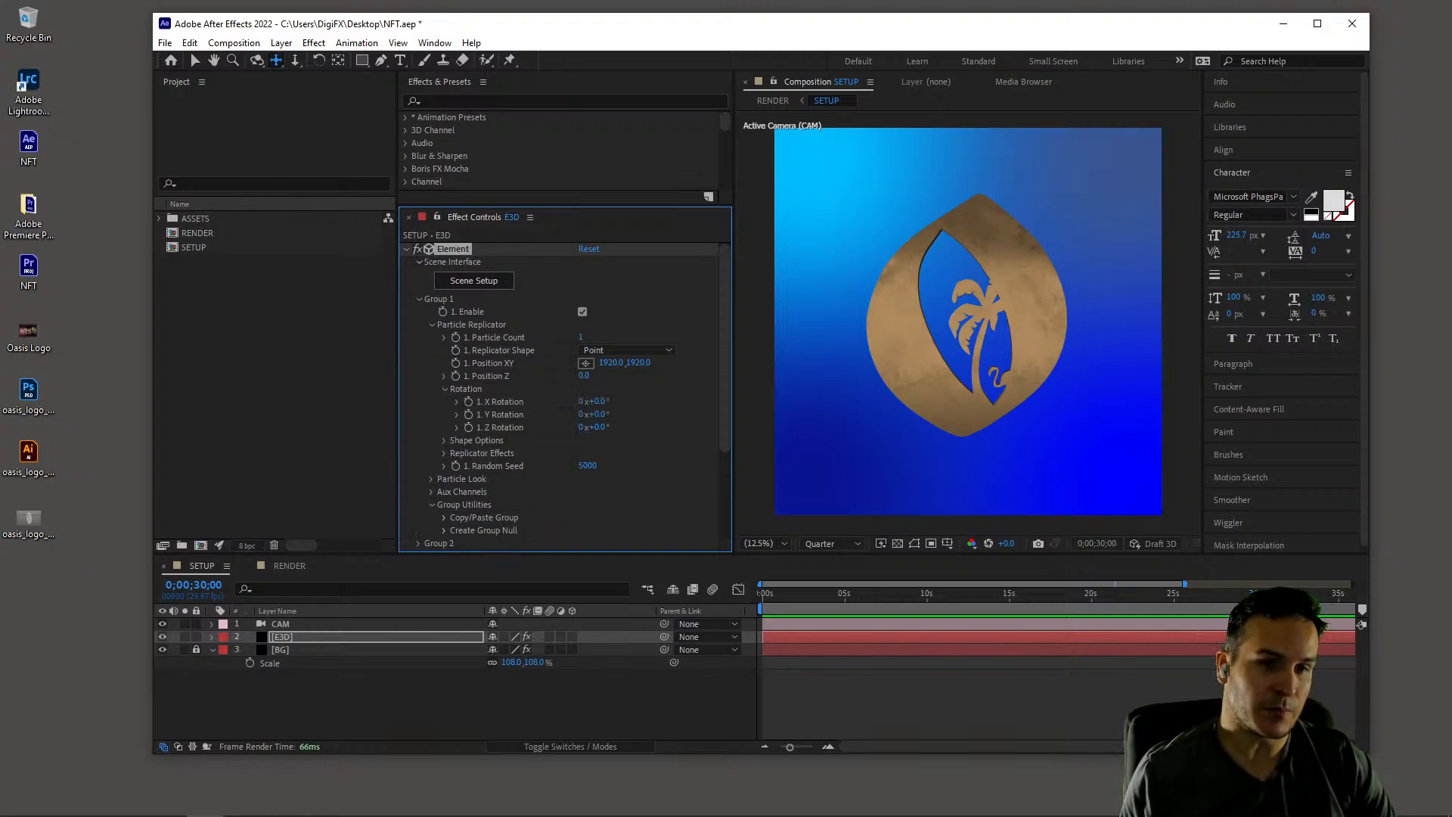
Go to the start of the timeline and try turning the logo with Group 1's Y Rotation, undoing each test
{"action": "left_click_drag", "start_coordinate": [597, 414], "coordinate": [514, 415]}
{"action": "key", "text": "ctrl+z"}
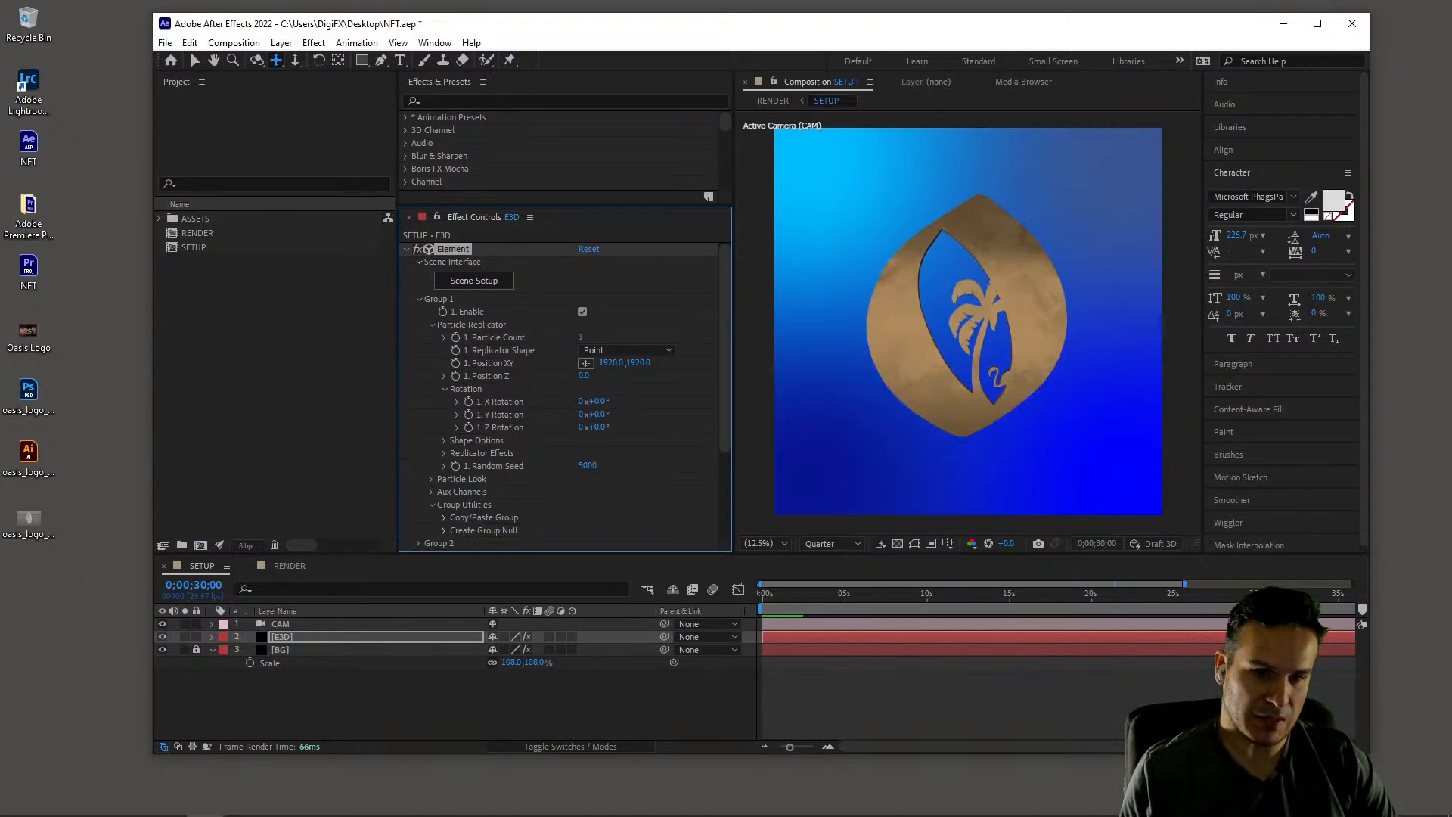
{"action": "left_click_drag", "start_coordinate": [802, 594], "coordinate": [763, 594]}
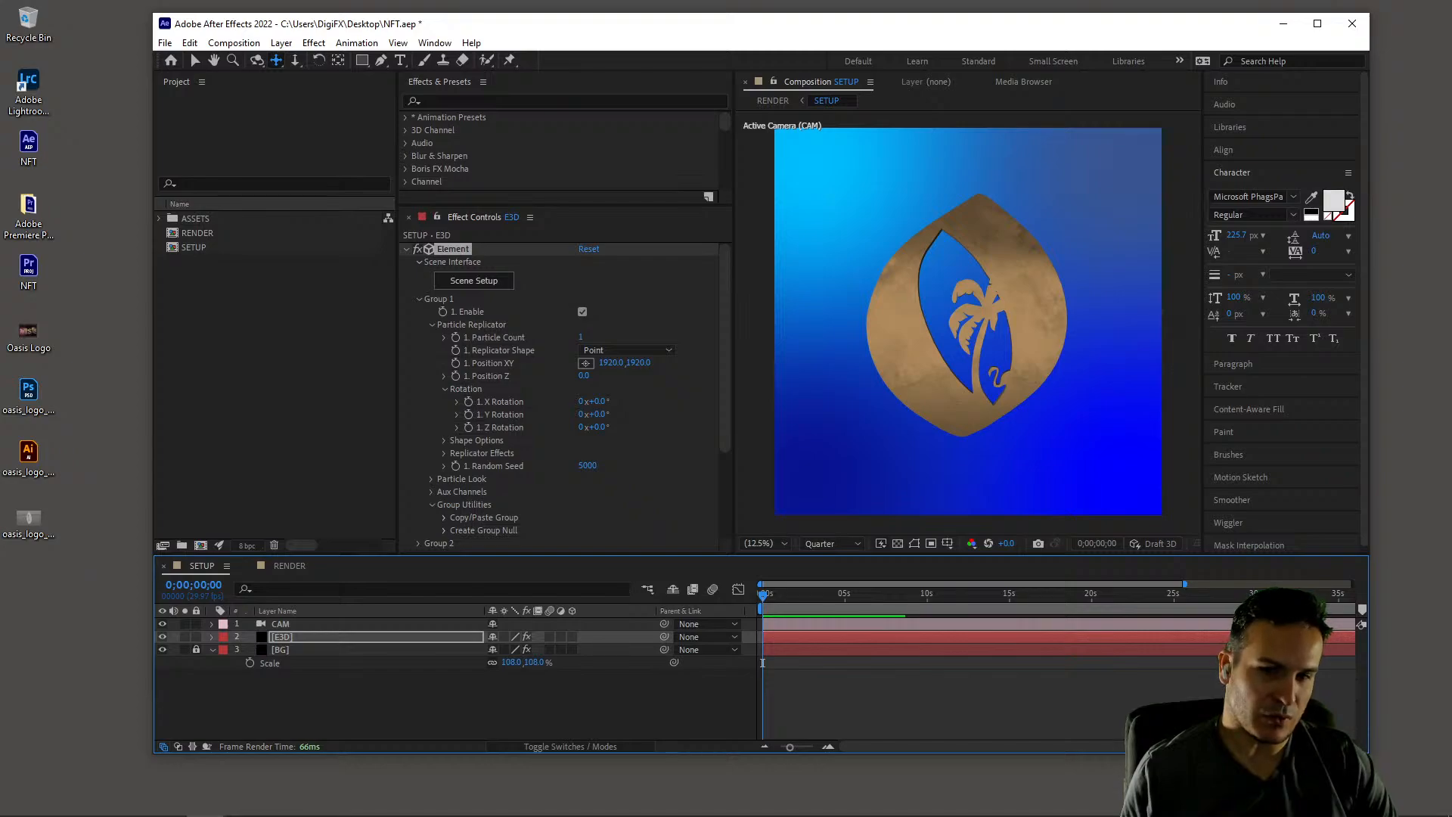
{"action": "left_click_drag", "start_coordinate": [1168, 594], "coordinate": [1251, 595]}
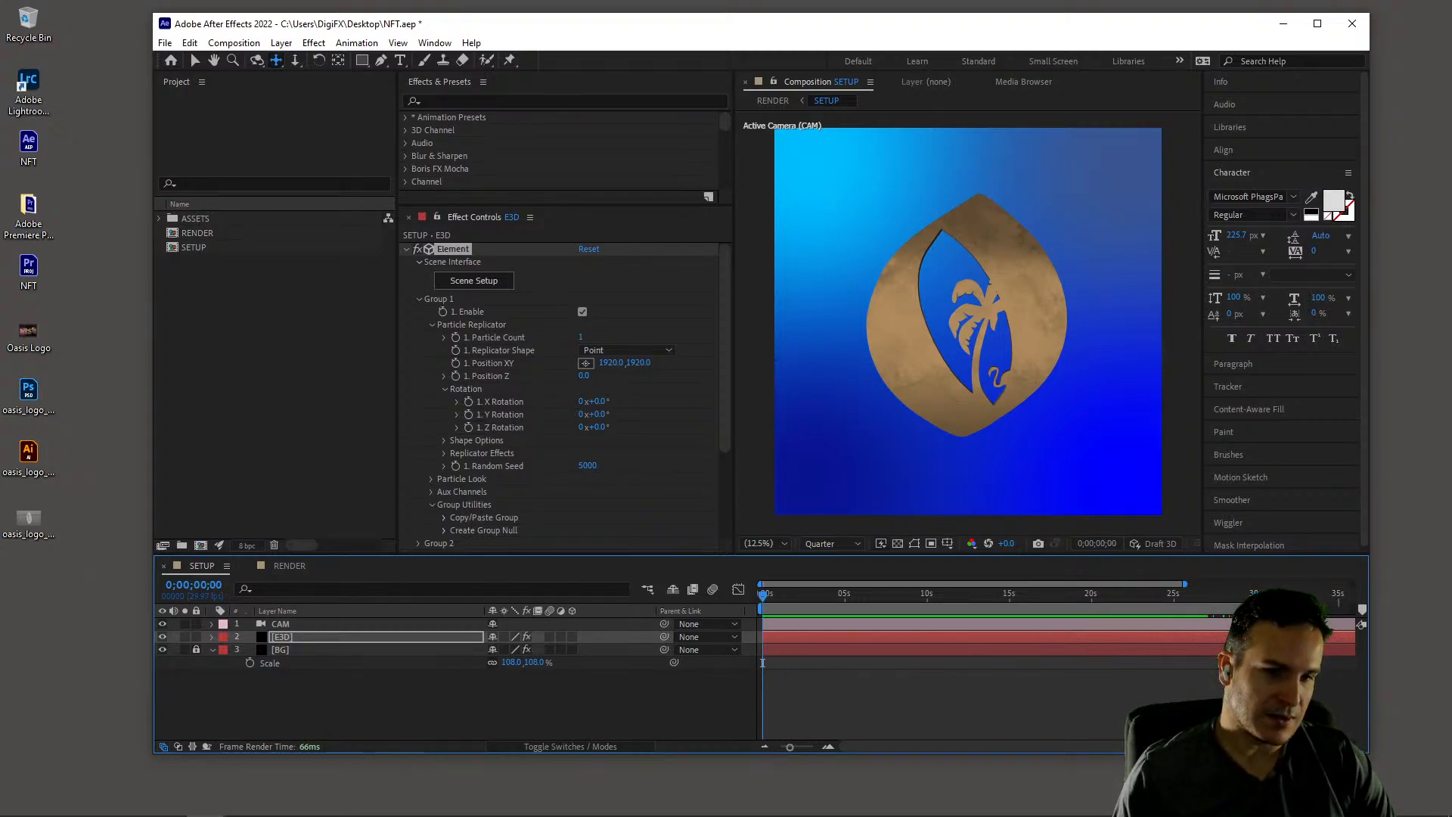
{"action": "left_click", "coordinate": [763, 662]}
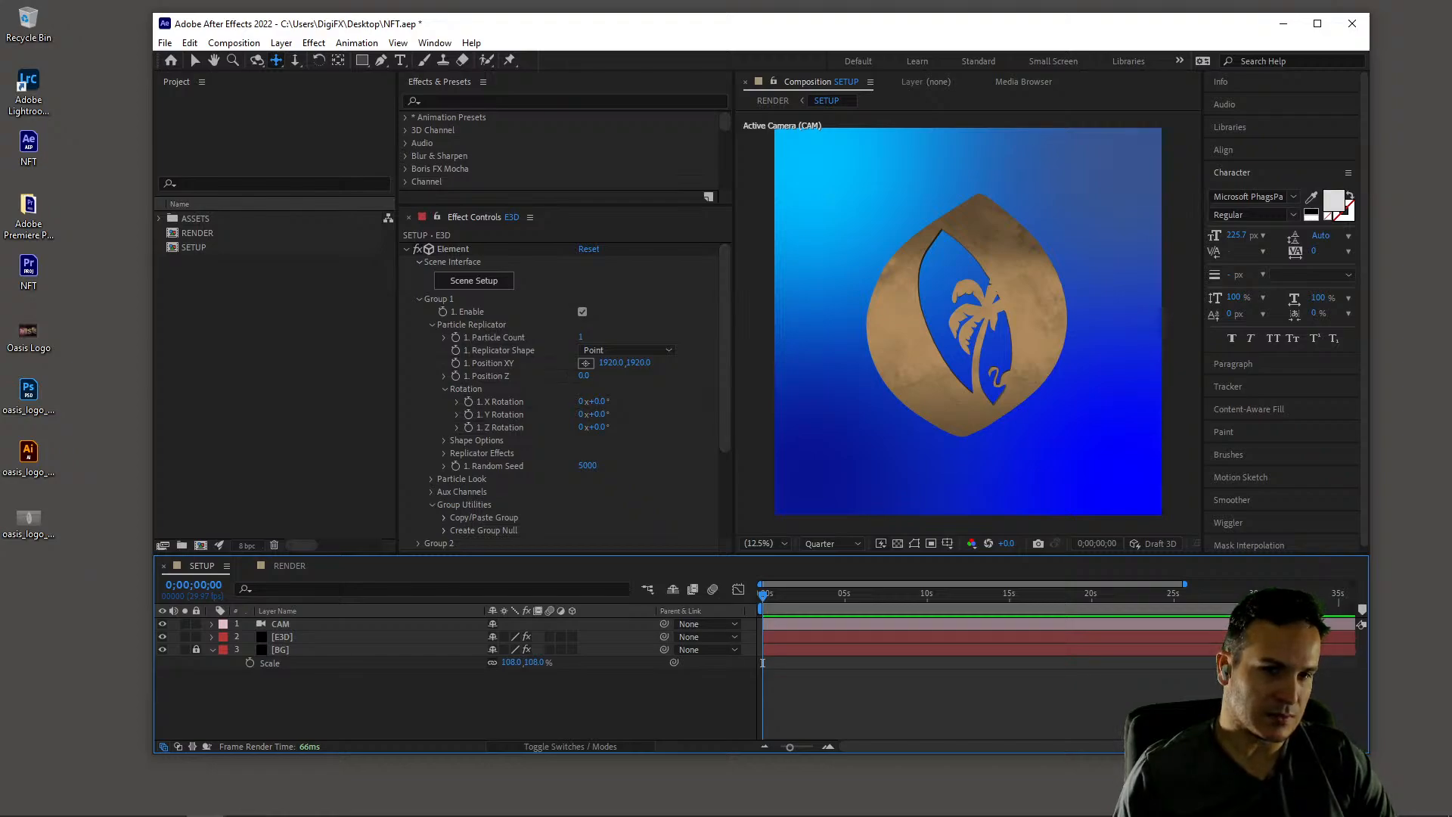
{"action": "left_click_drag", "start_coordinate": [599, 414], "coordinate": [581, 414]}
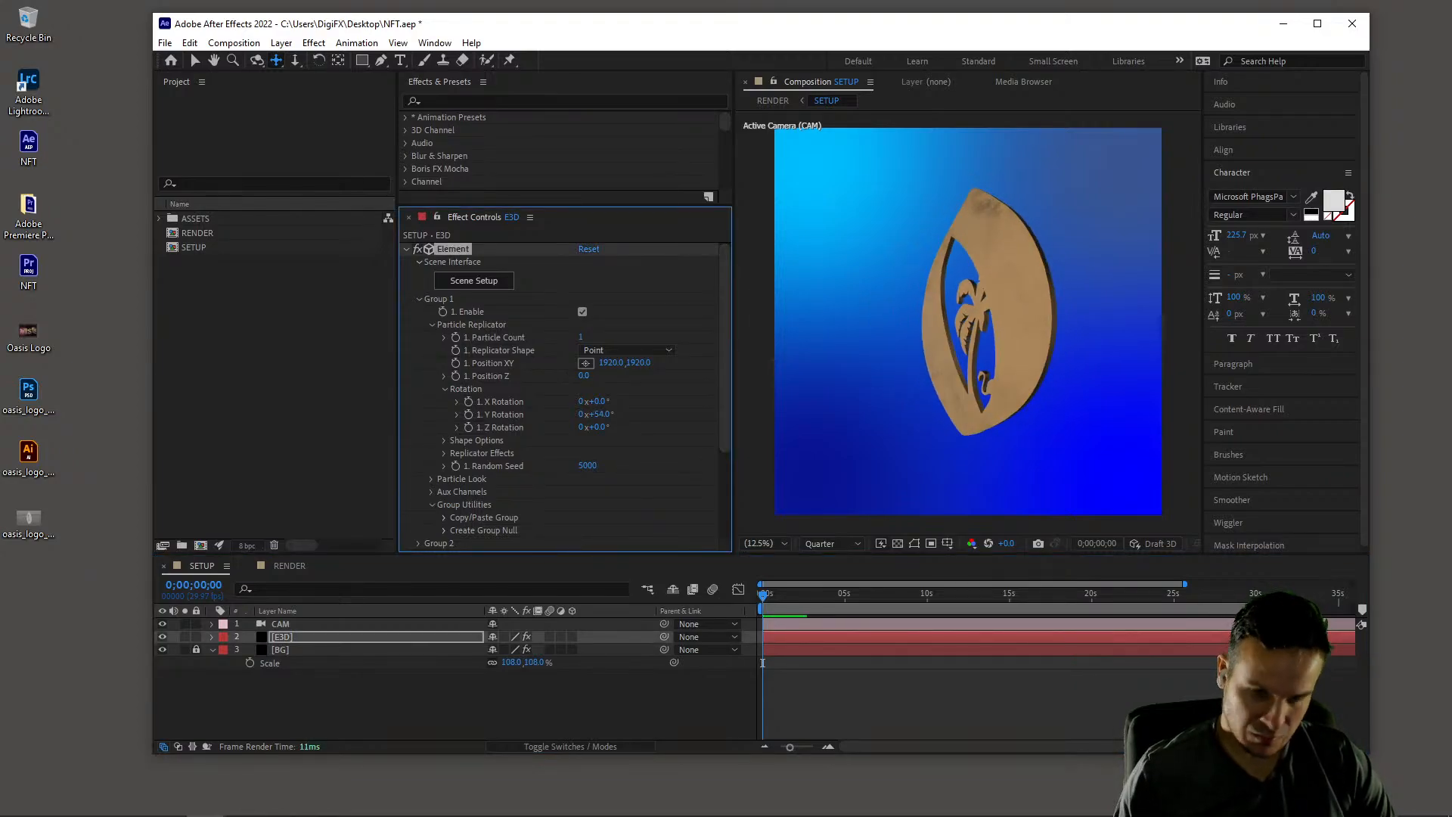
{"action": "key", "text": "ctrl+z"}
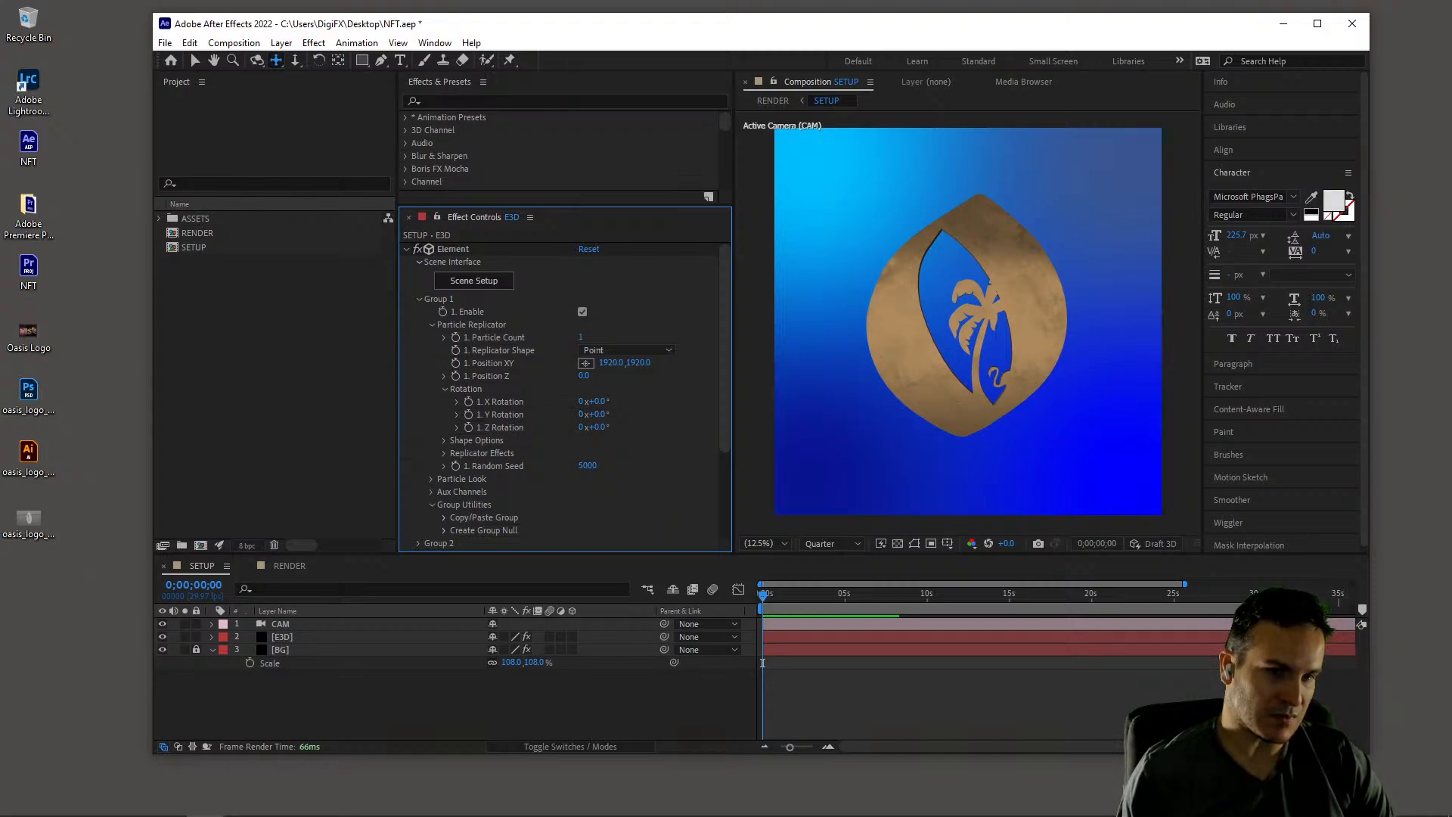
Keyframe Group 1's Y Rotation from 0 at the timeline's start to 5 full revolutions at 0;00;30;00
{"action": "left_click", "coordinate": [469, 414]}
{"action": "left_click_drag", "start_coordinate": [762, 595], "coordinate": [1281, 595]}
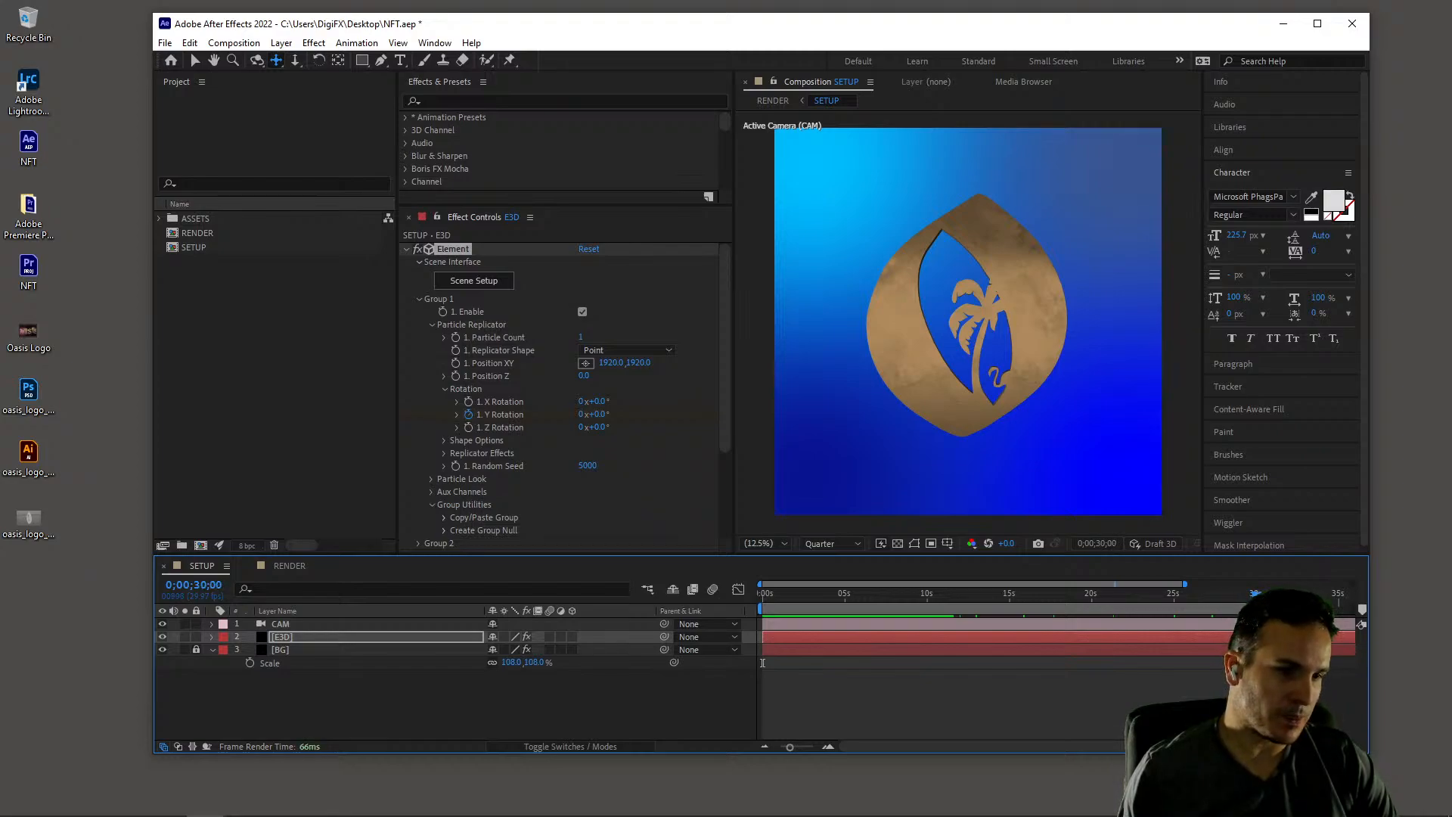
{"action": "left_click", "coordinate": [598, 414]}
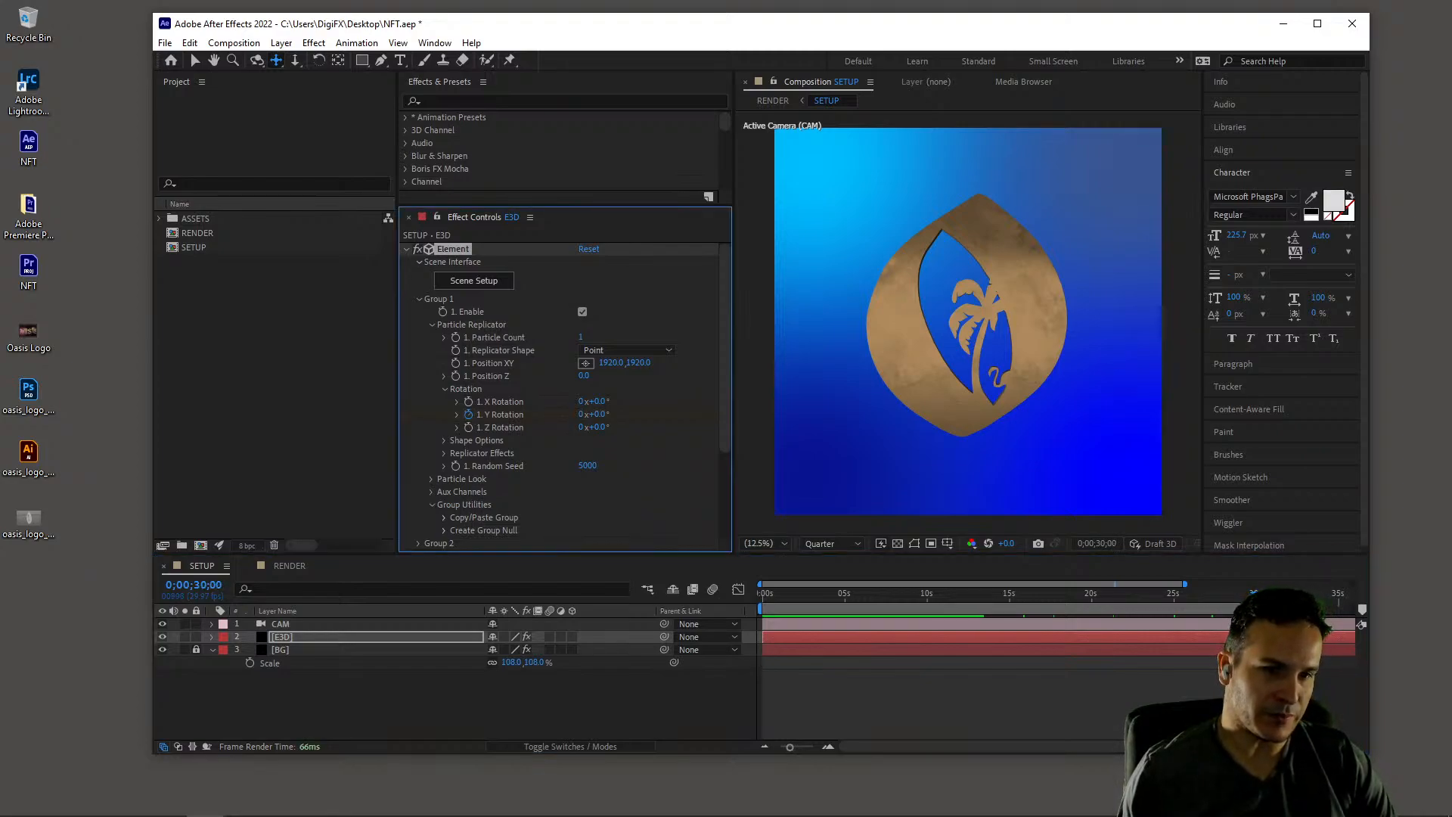
{"action": "left_click", "coordinate": [581, 415]}
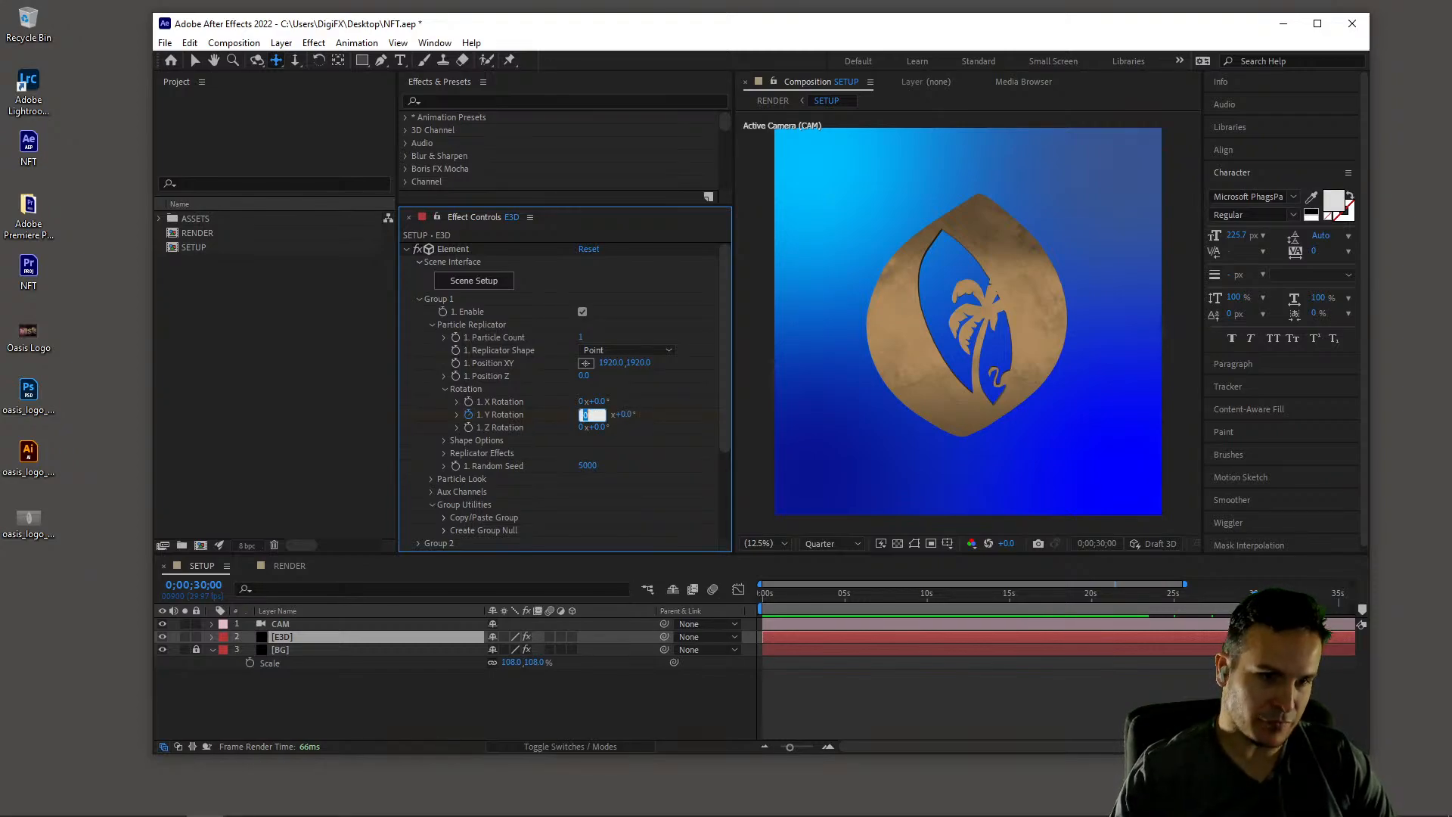
{"action": "key", "text": "Return"}
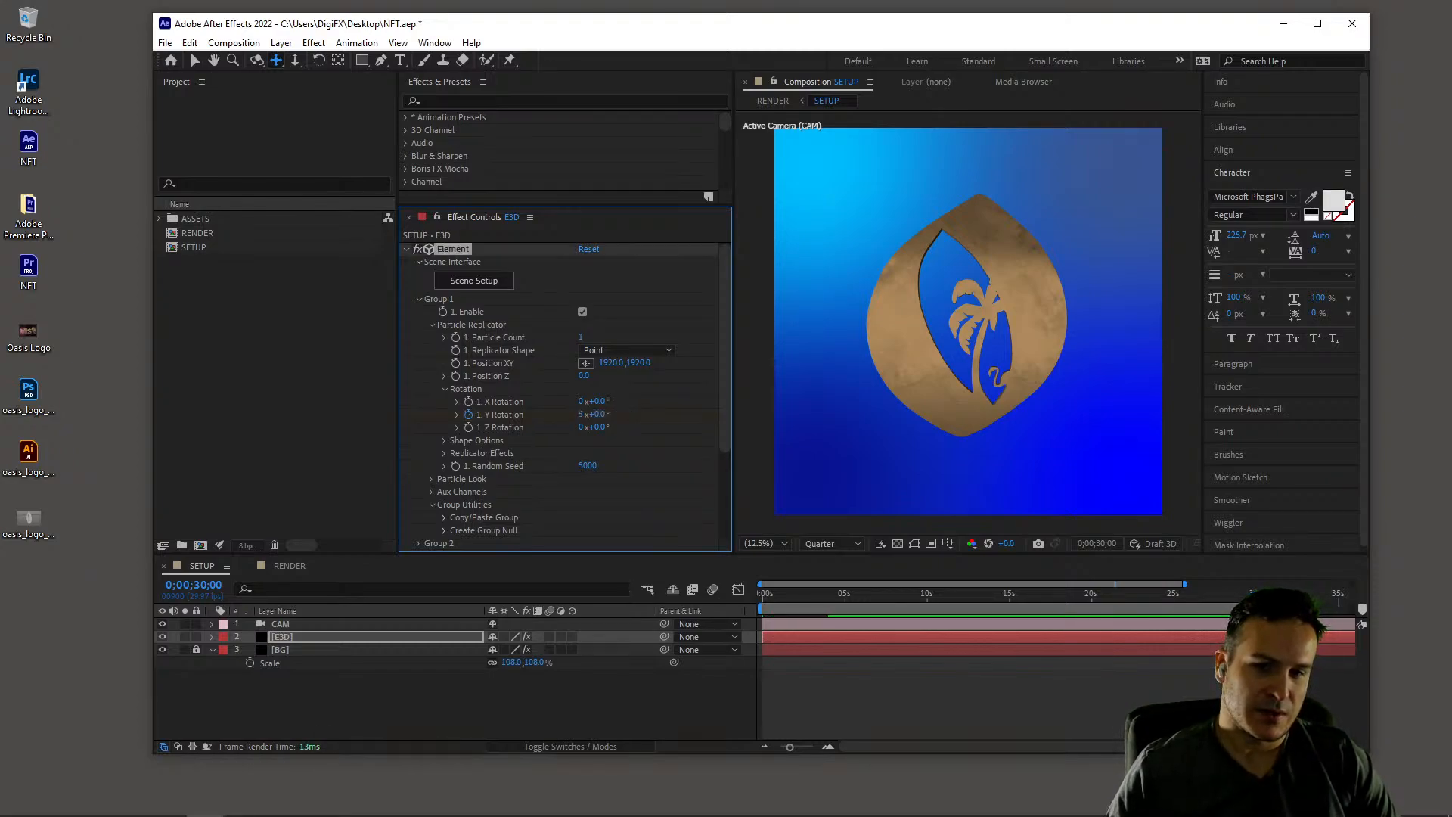
Play back the logo's rotation from the start of the SETUP composition
{"action": "key", "text": "Home"}
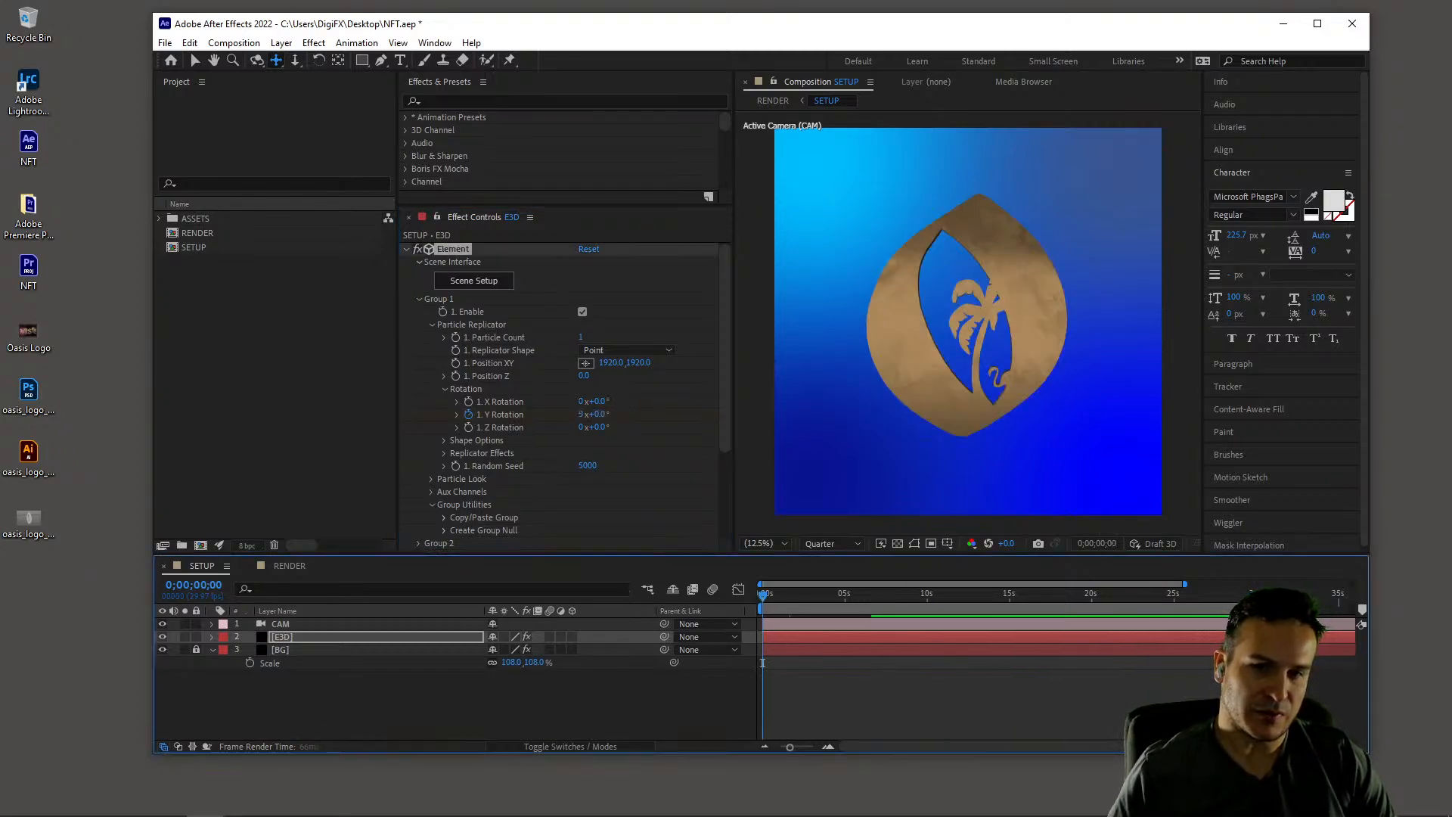
{"action": "key", "text": "space"}
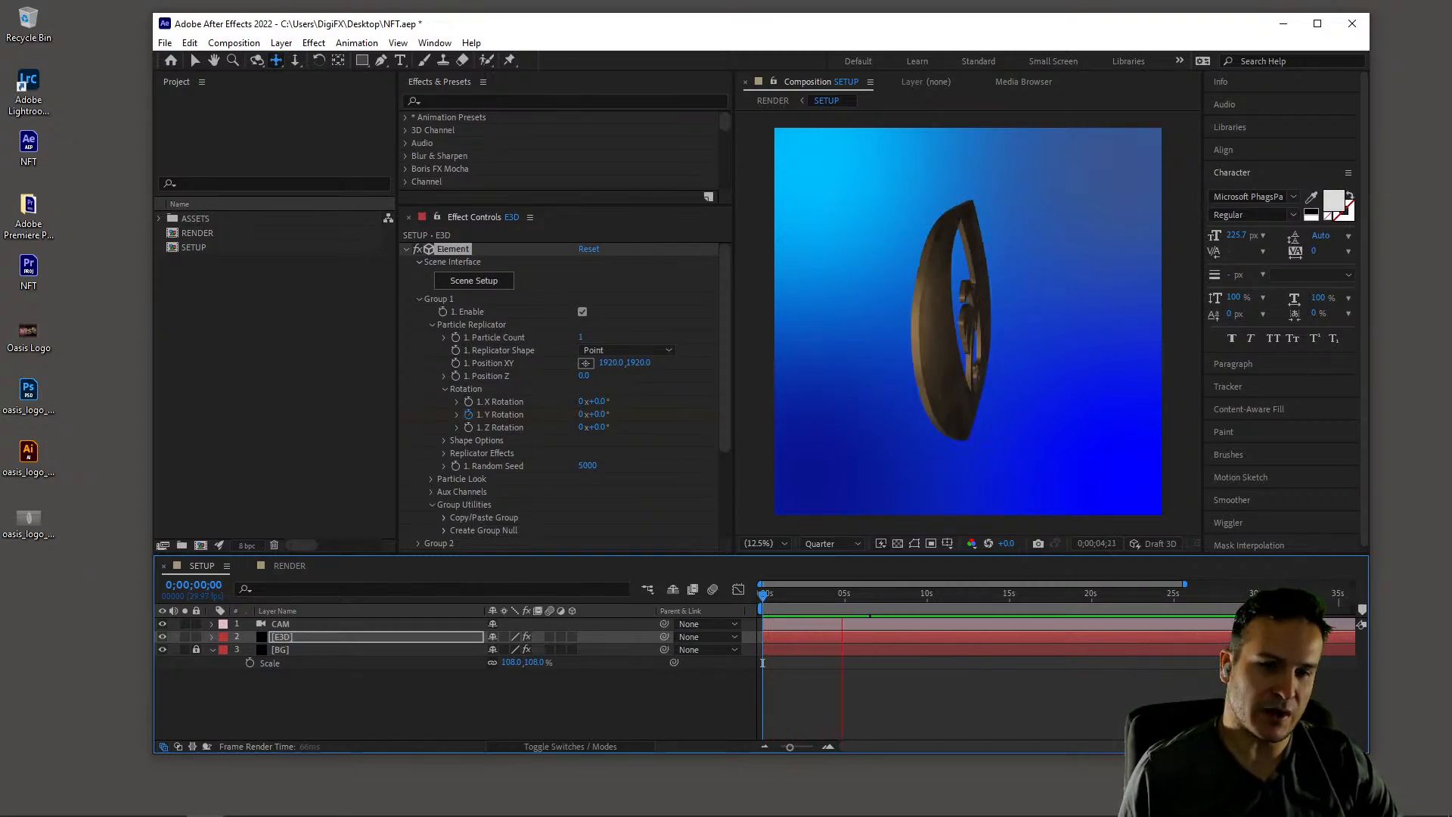
{"action": "key", "text": "space"}
Reveal the E3D layer's Y Rotation keyframes in the timeline and select both of them
{"action": "left_click", "coordinate": [378, 700]}
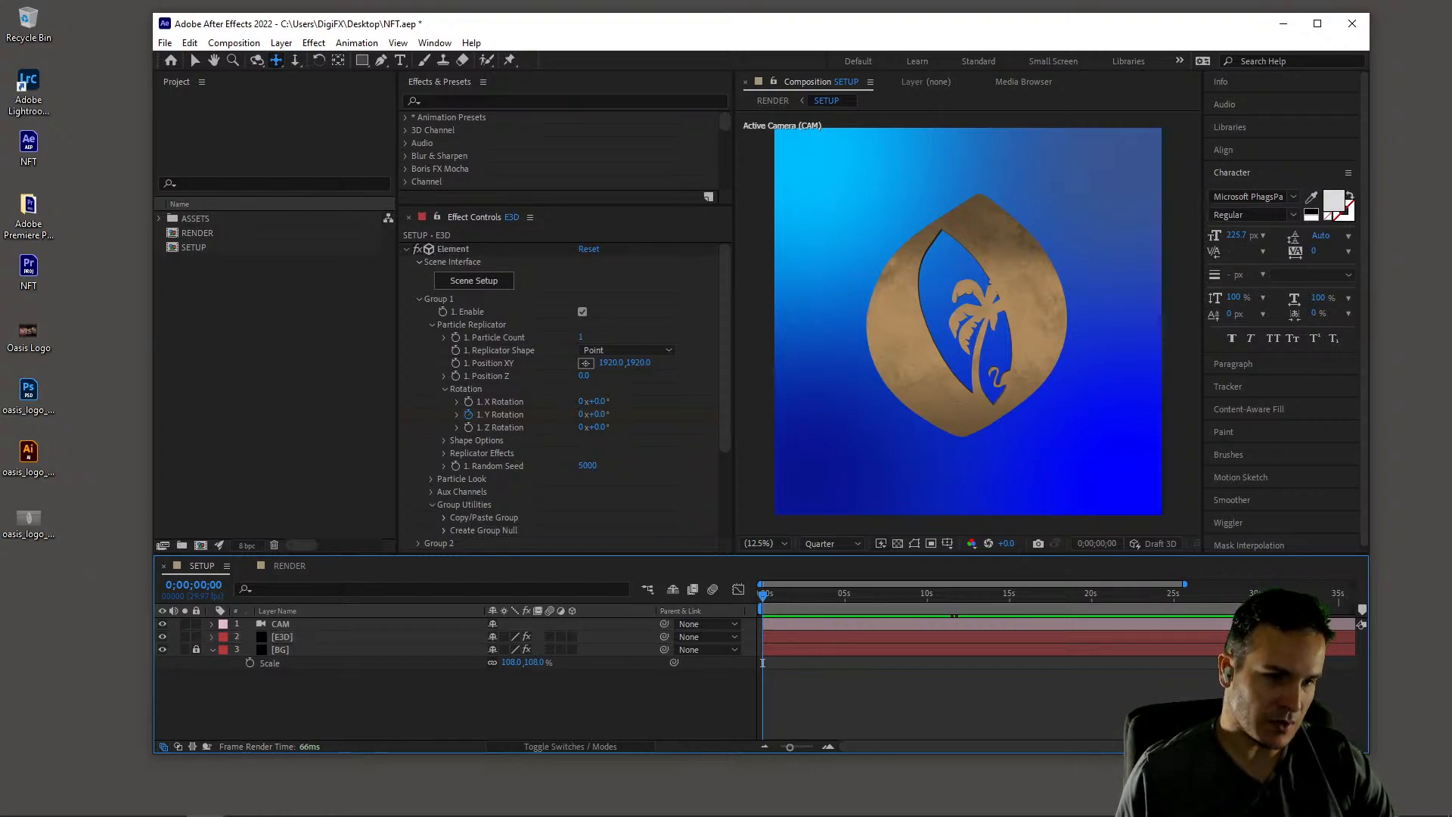
{"action": "left_click", "coordinate": [282, 637]}
{"action": "key", "text": "u"}
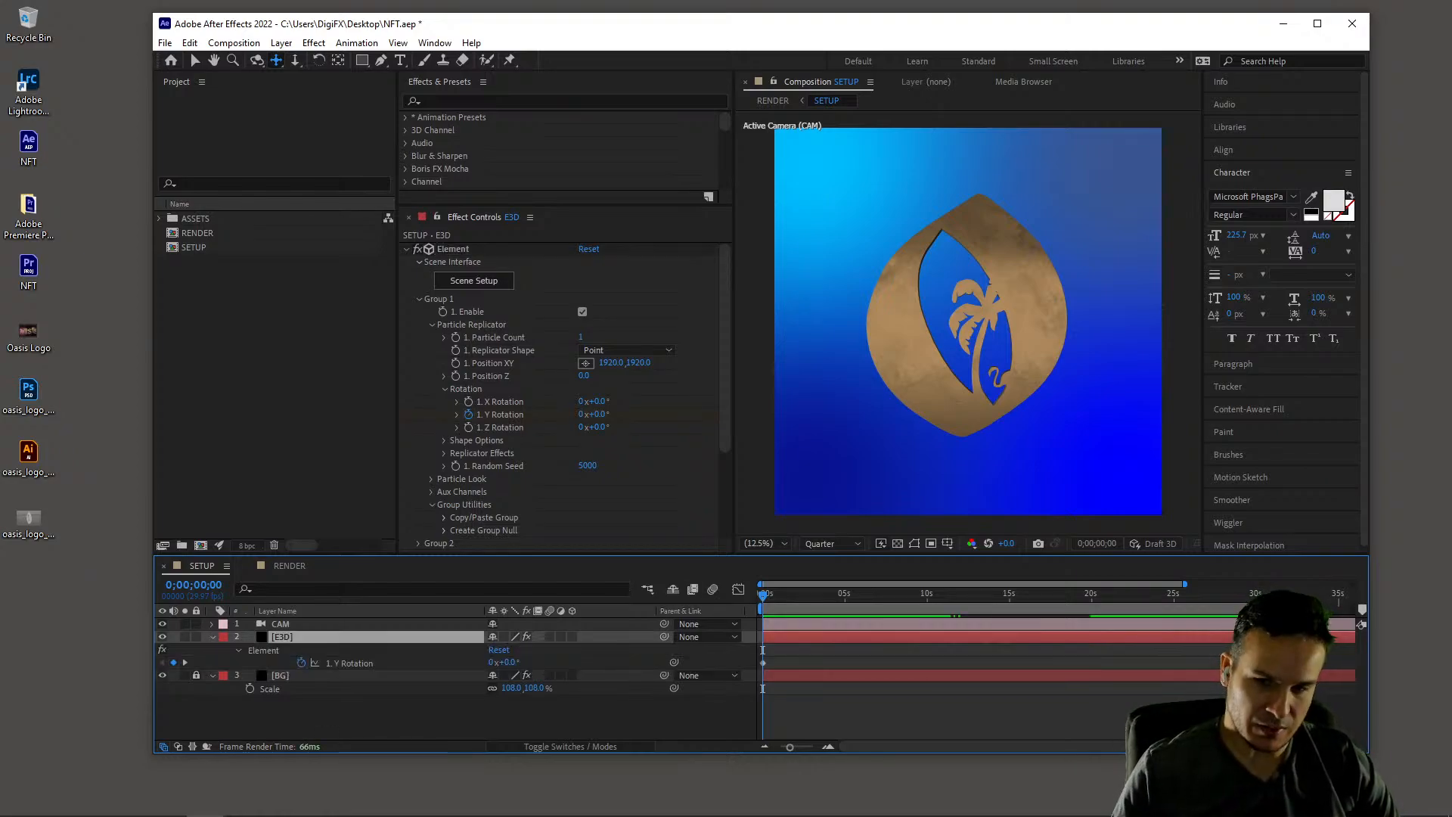
{"action": "left_click_drag", "start_coordinate": [1278, 645], "coordinate": [666, 666]}
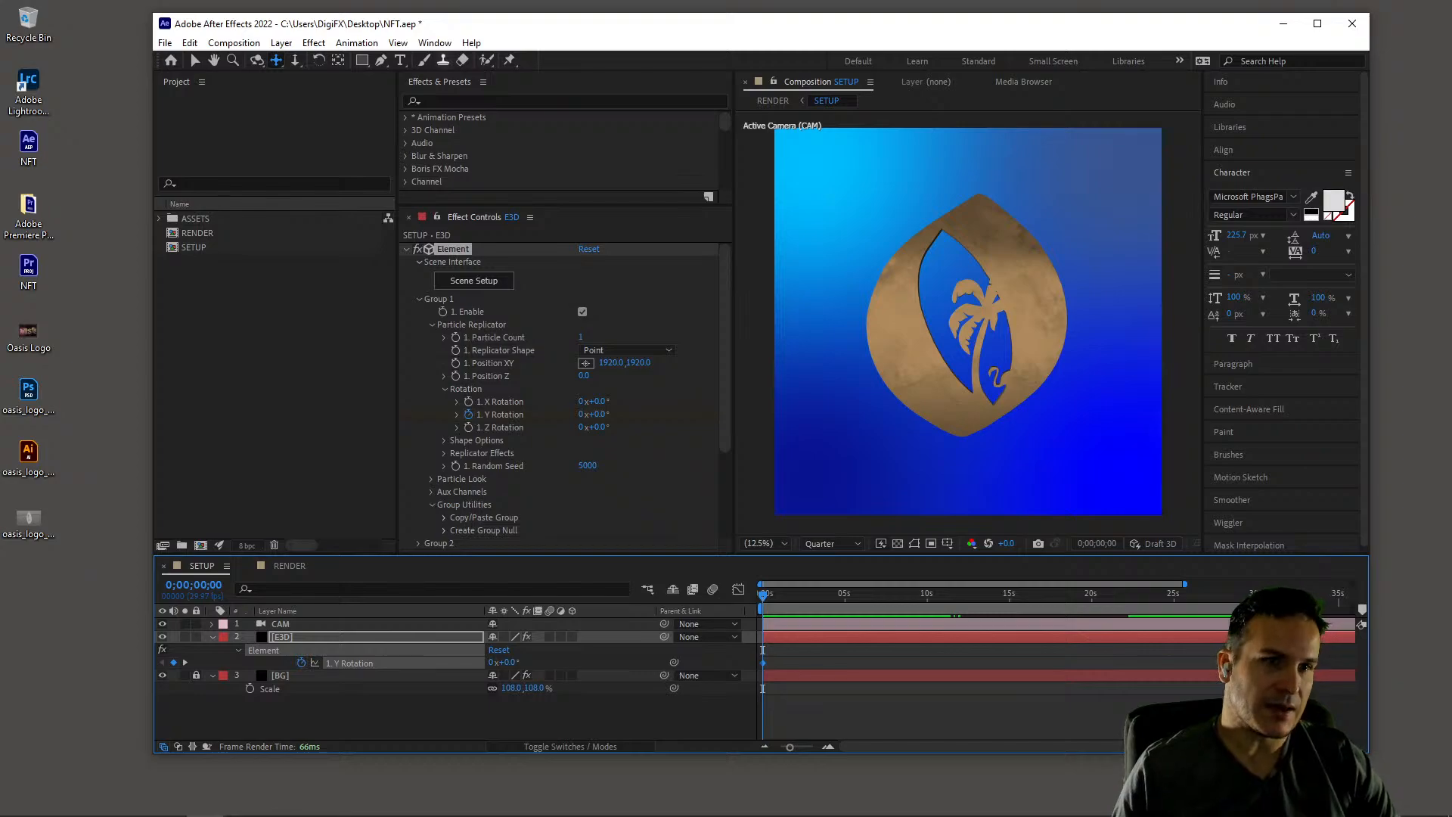
{"action": "left_click", "coordinate": [435, 43]}
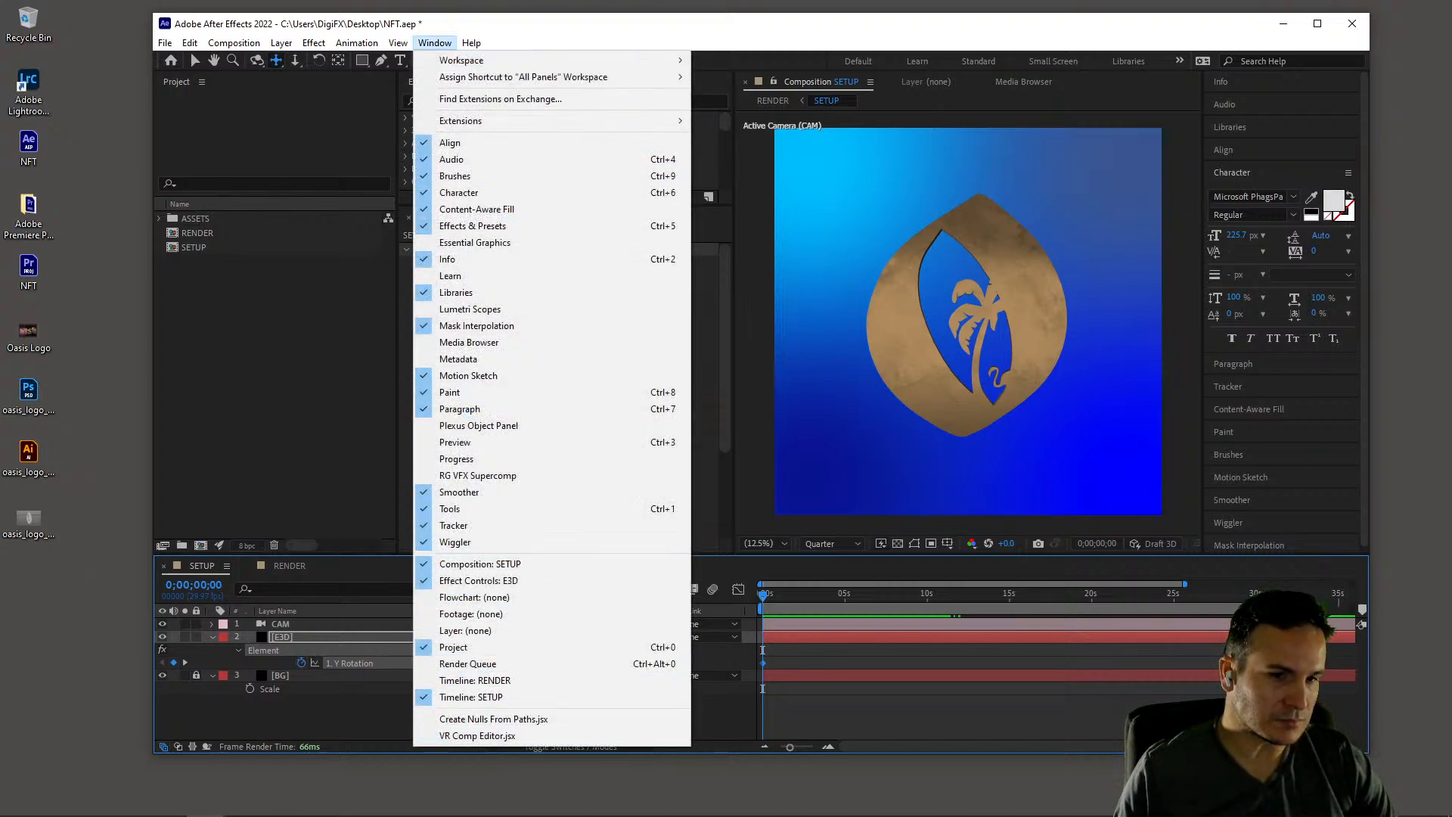
{"action": "key", "text": "Escape"}
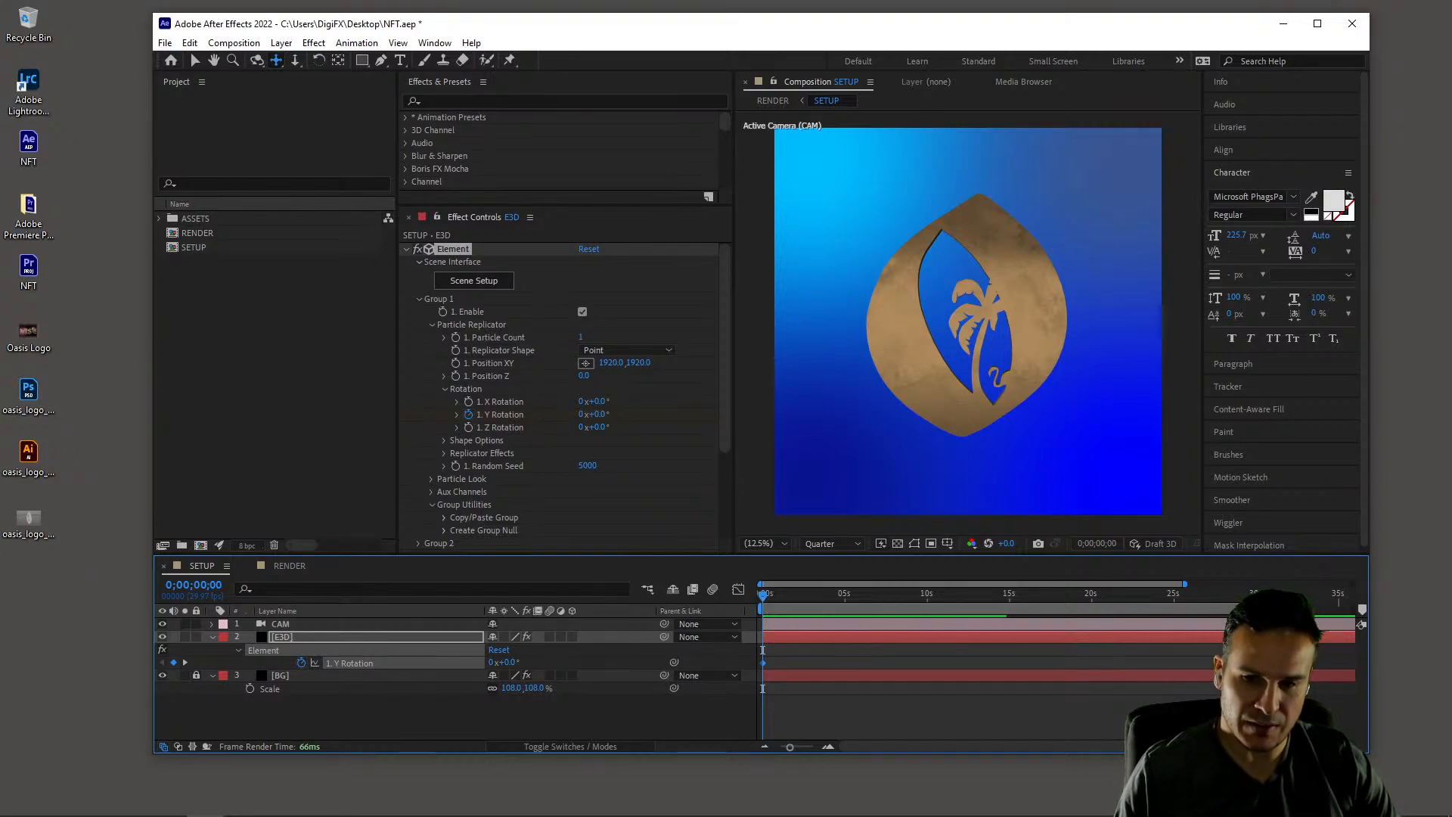
Apply Easy Ease to the selected Y Rotation keyframes of the E3D layer
{"action": "right_click", "coordinate": [1254, 663]}
{"action": "mouse_move", "coordinate": [1362, 651]}
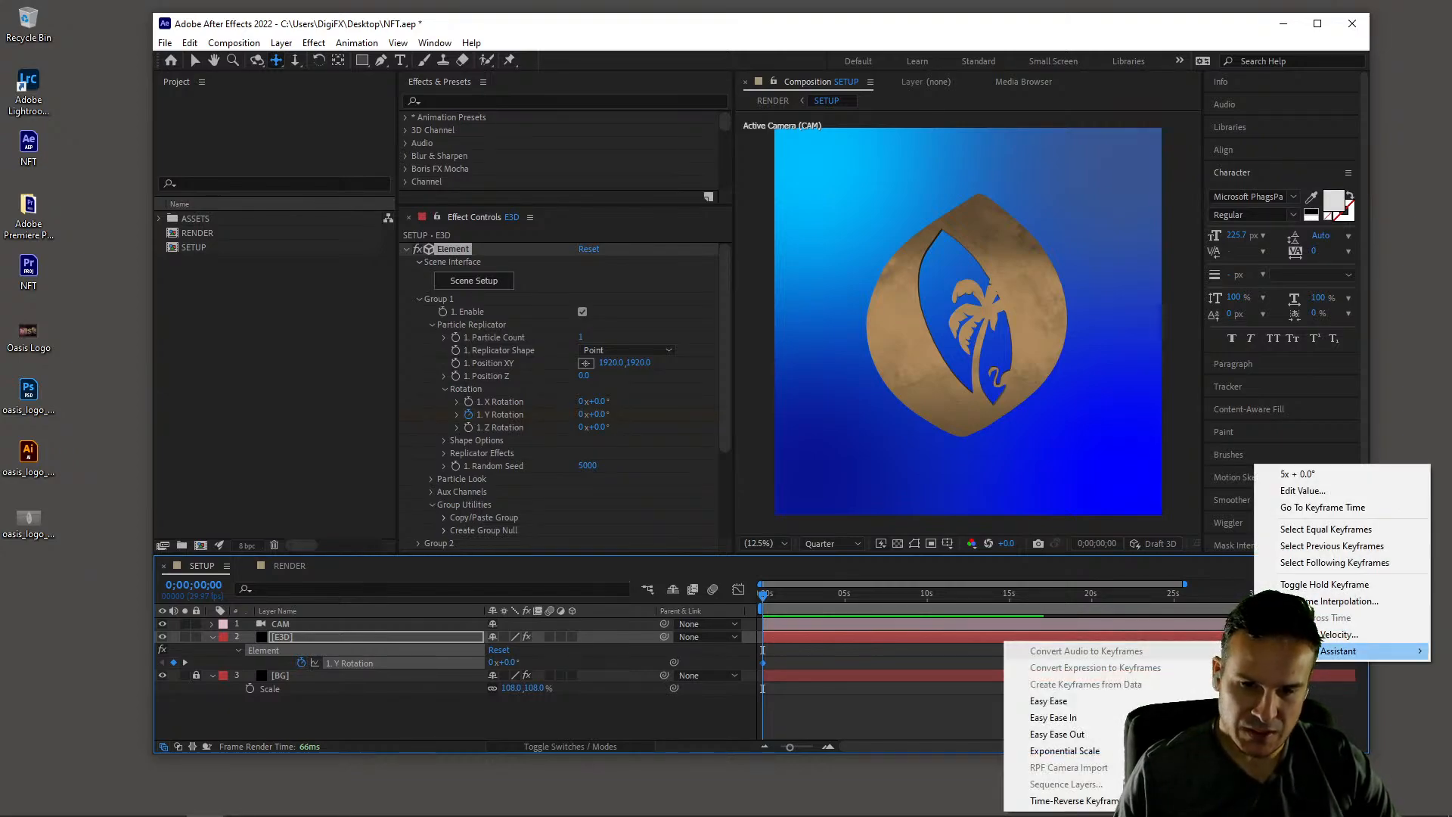
{"action": "left_click", "coordinate": [1058, 734]}
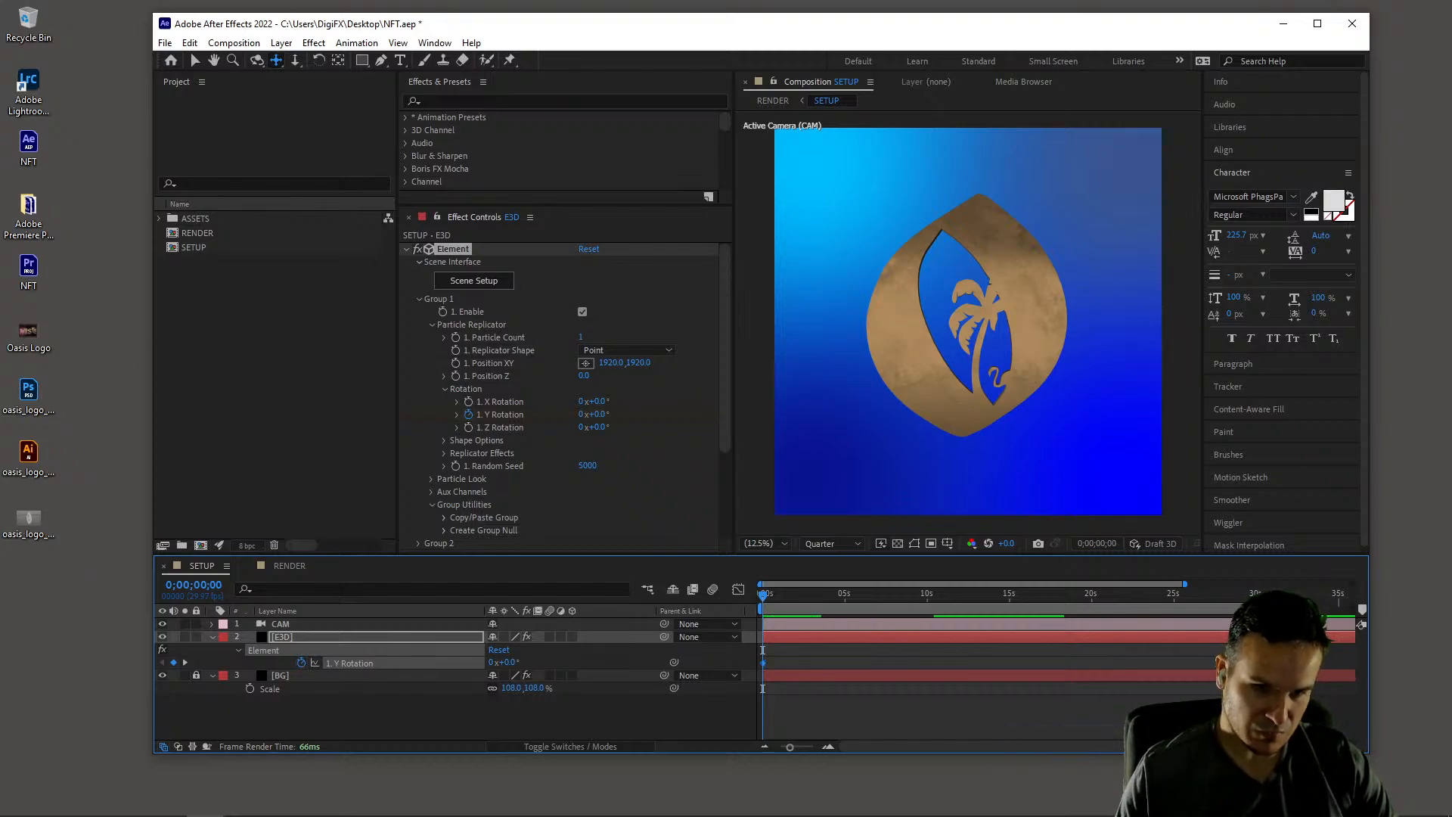
{"action": "right_click", "coordinate": [762, 662]}
{"action": "mouse_move", "coordinate": [832, 654]}
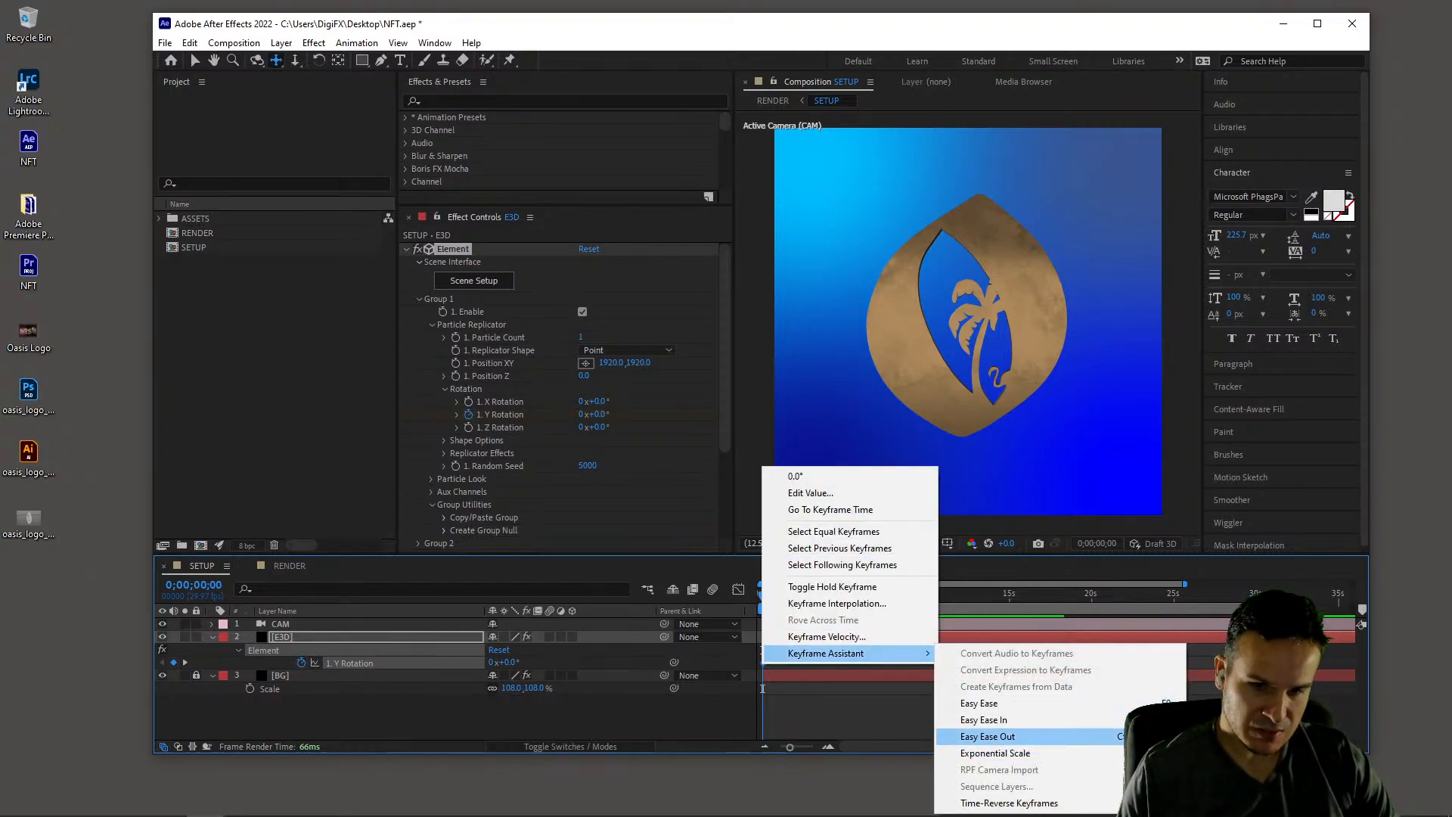
{"action": "left_click", "coordinate": [983, 703]}
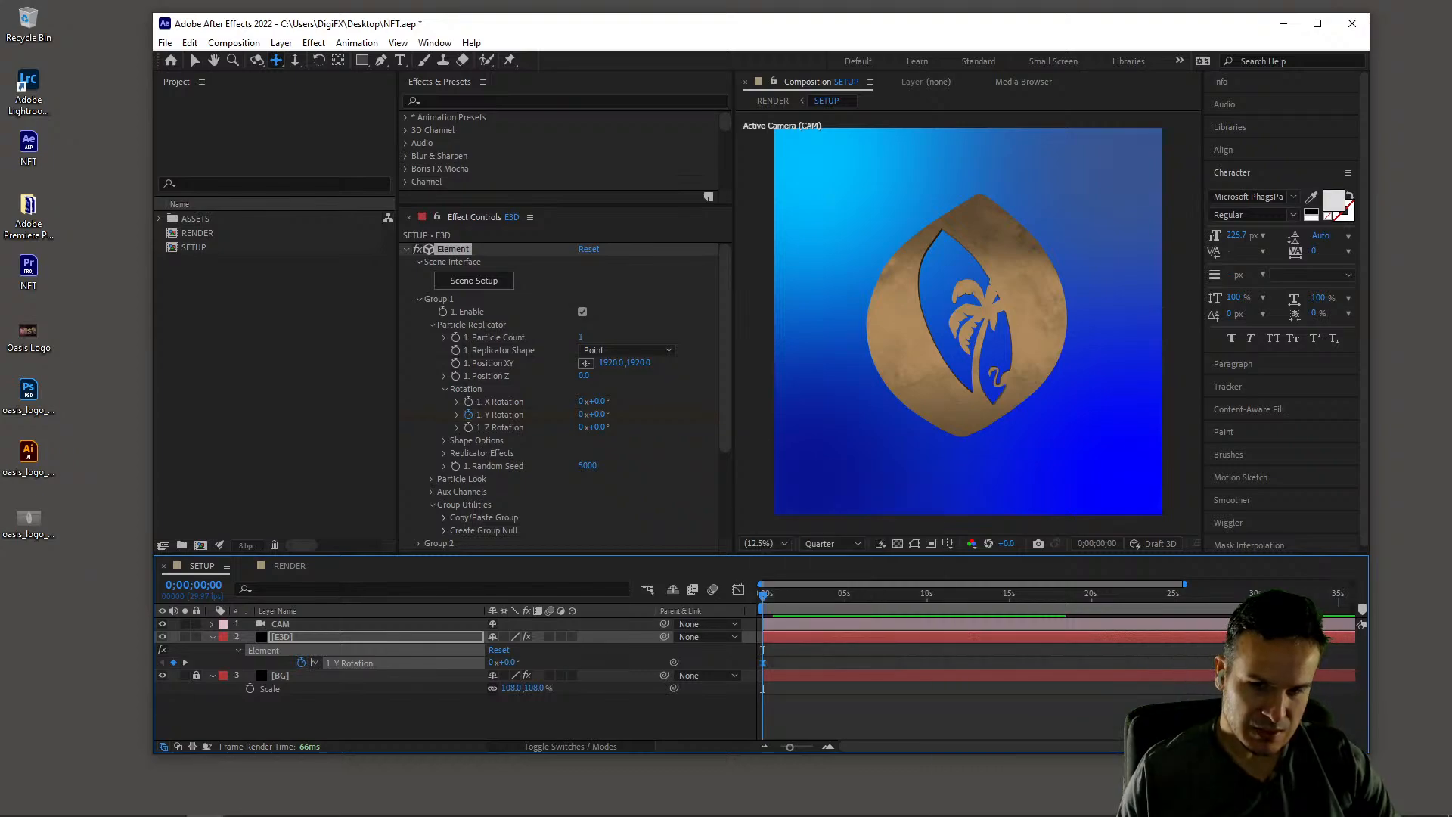
Preview the eased logo rotation in the SETUP composition
{"action": "key", "text": "space"}
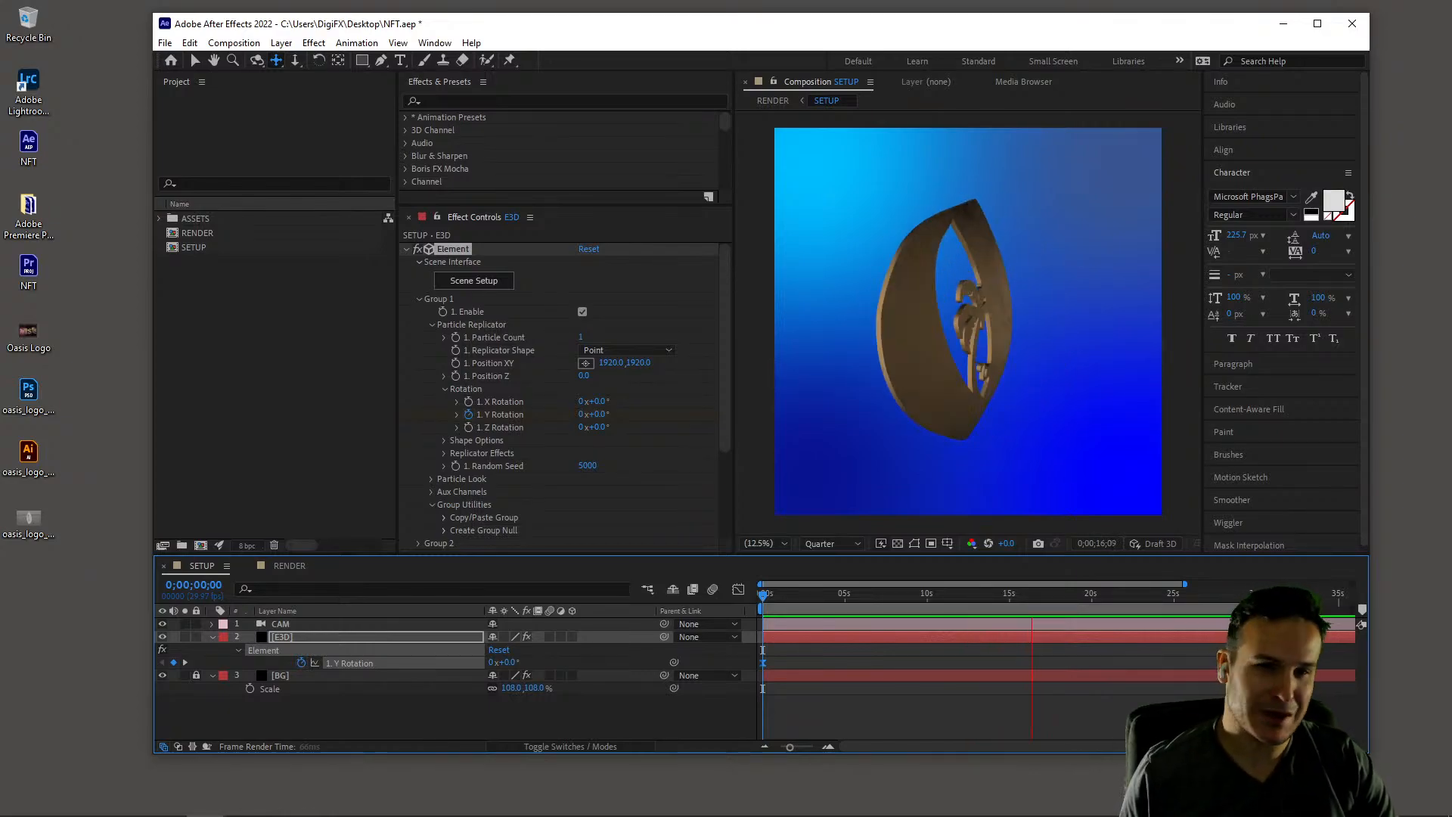
{"action": "mouse_move", "coordinate": [796, 31]}
{"action": "left_mouse_down"}
{"action": "mouse_move", "coordinate": [767, 55]}
{"action": "mouse_move", "coordinate": [771, 36]}
{"action": "left_mouse_up"}
{"action": "key", "text": "space"}
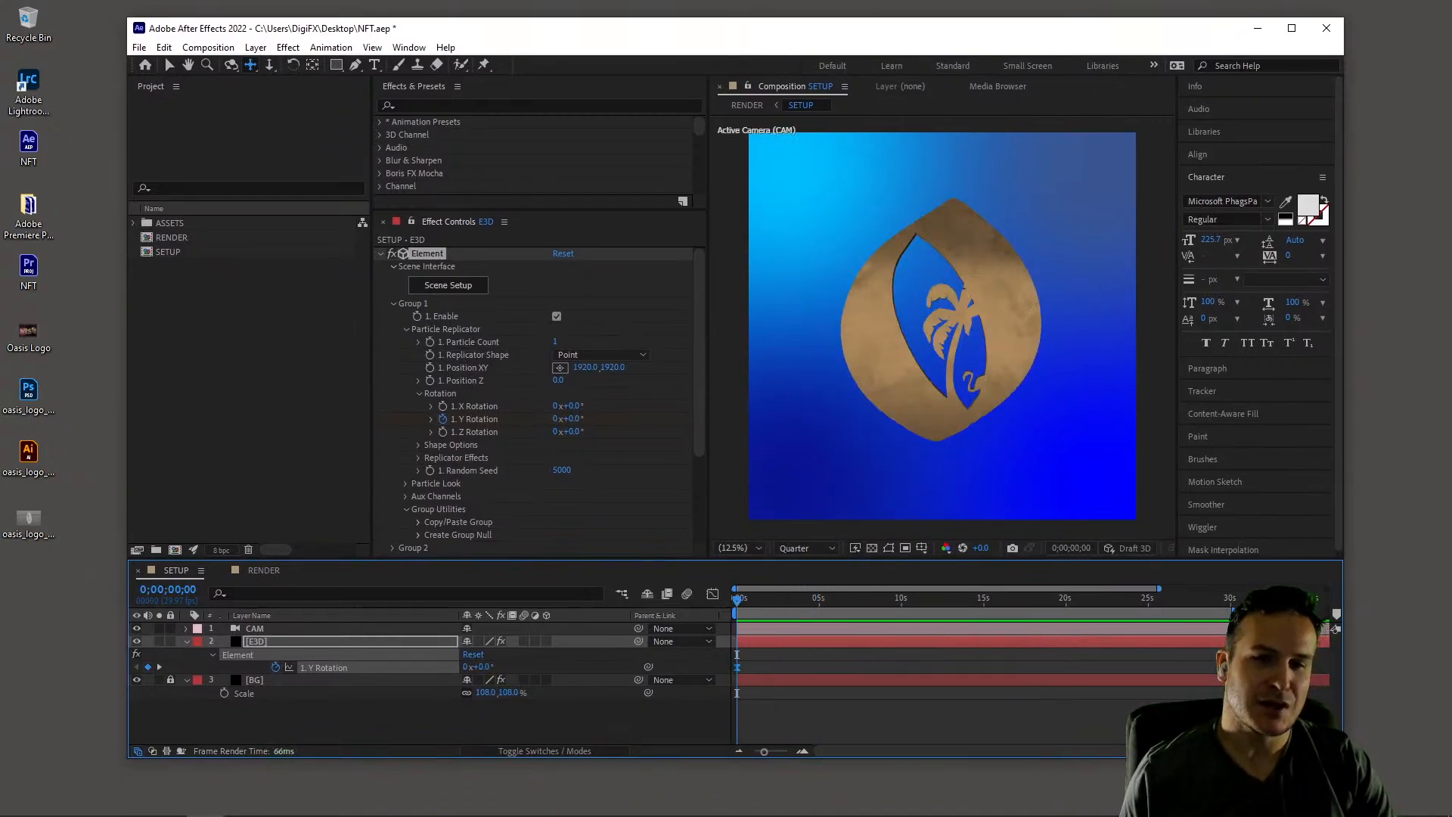
{"action": "left_click", "coordinate": [908, 340]}
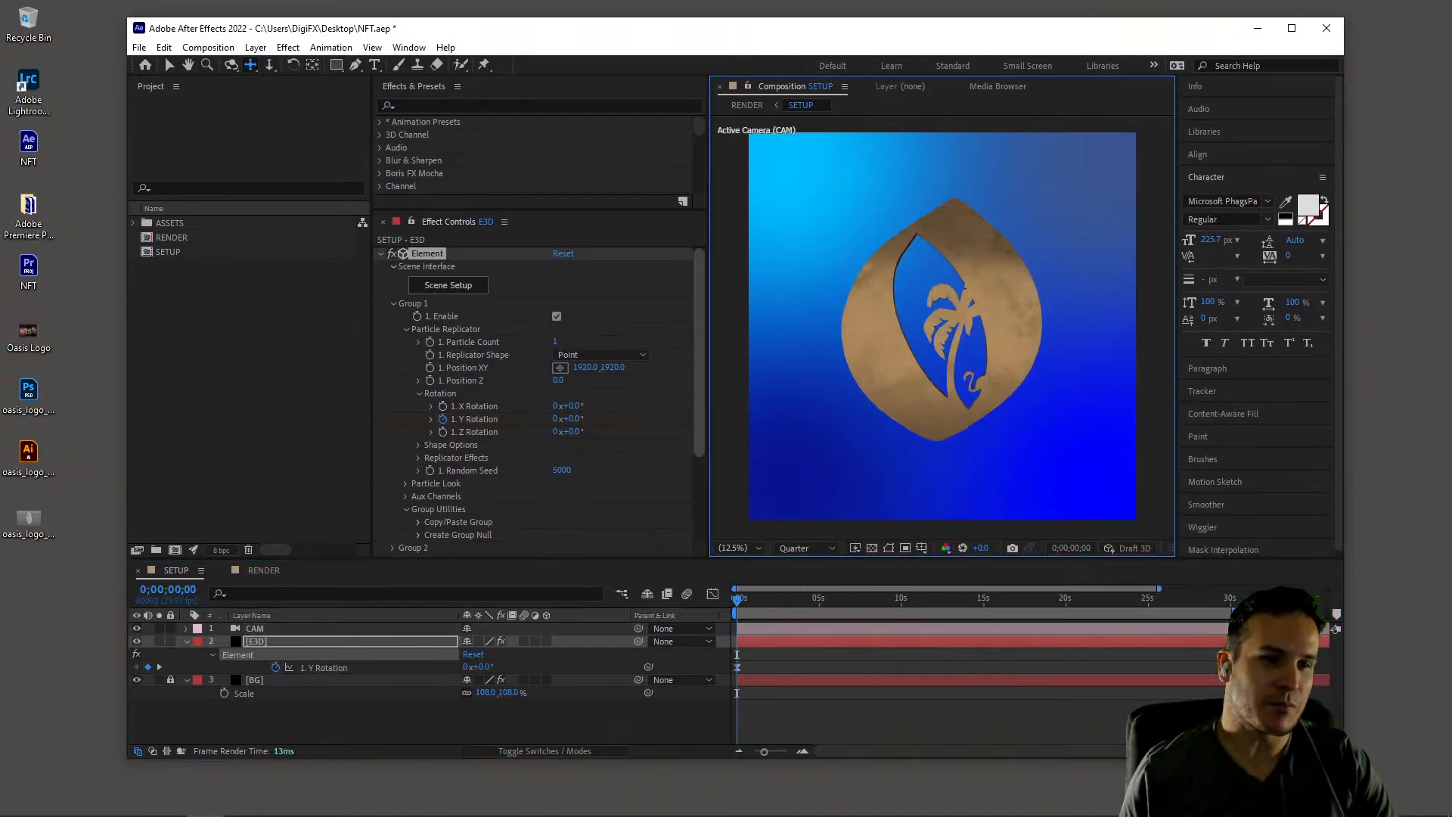
Switch to the RENDER composition and play back the rotating logo there
{"action": "left_click", "coordinate": [264, 571]}
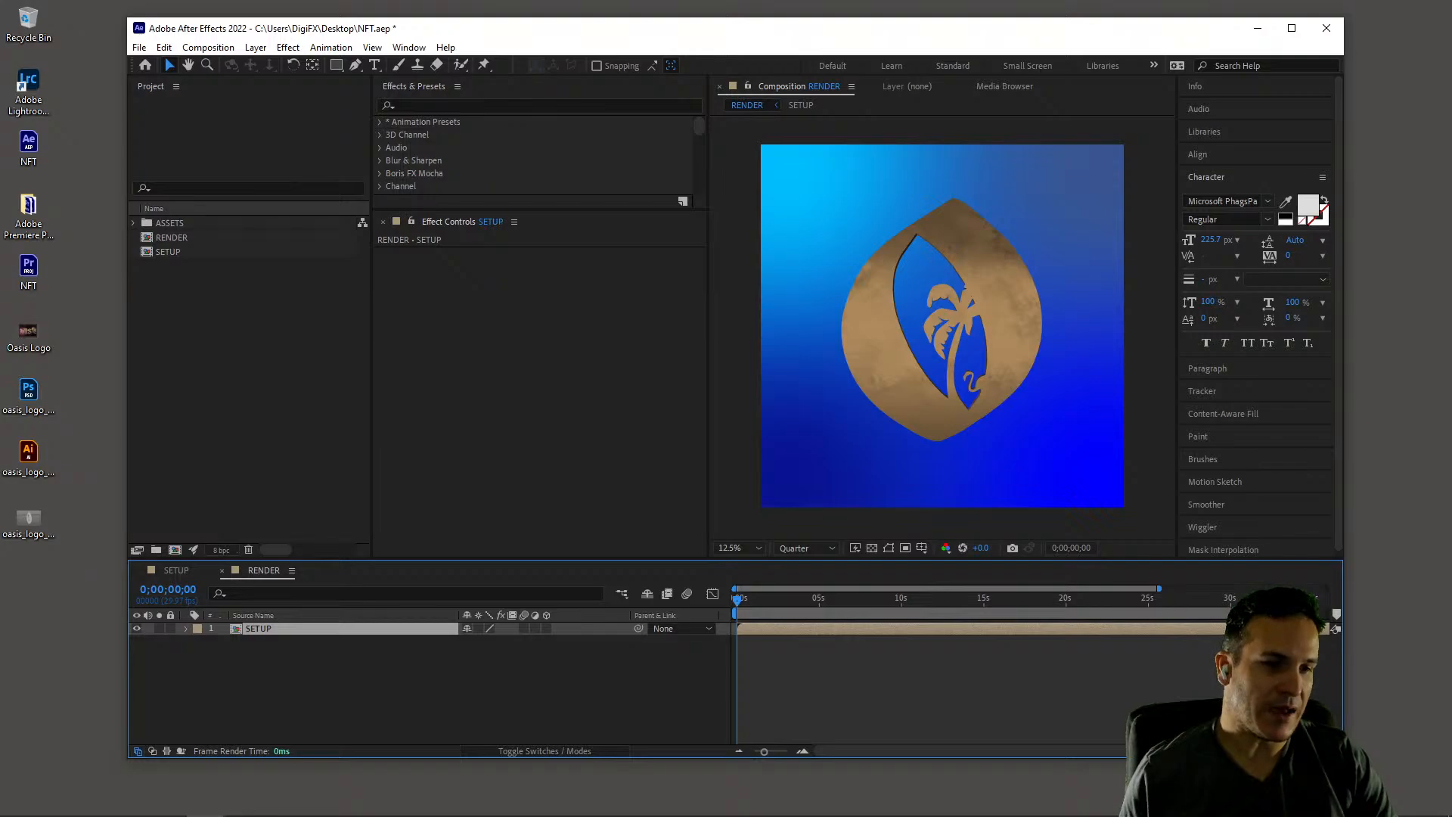
{"action": "key", "text": "space"}
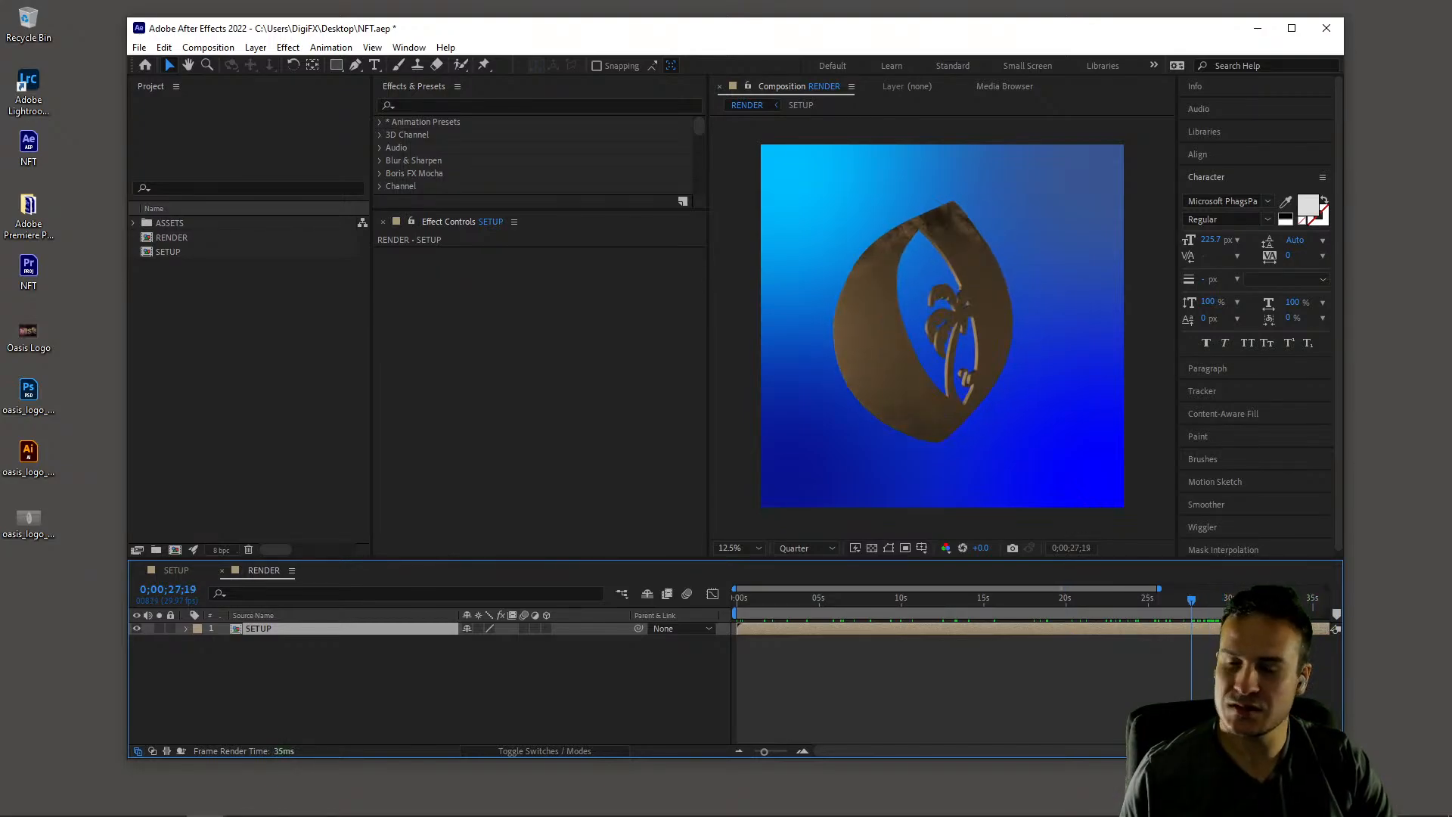
{"action": "left_click_drag", "start_coordinate": [463, 32], "coordinate": [455, 50]}
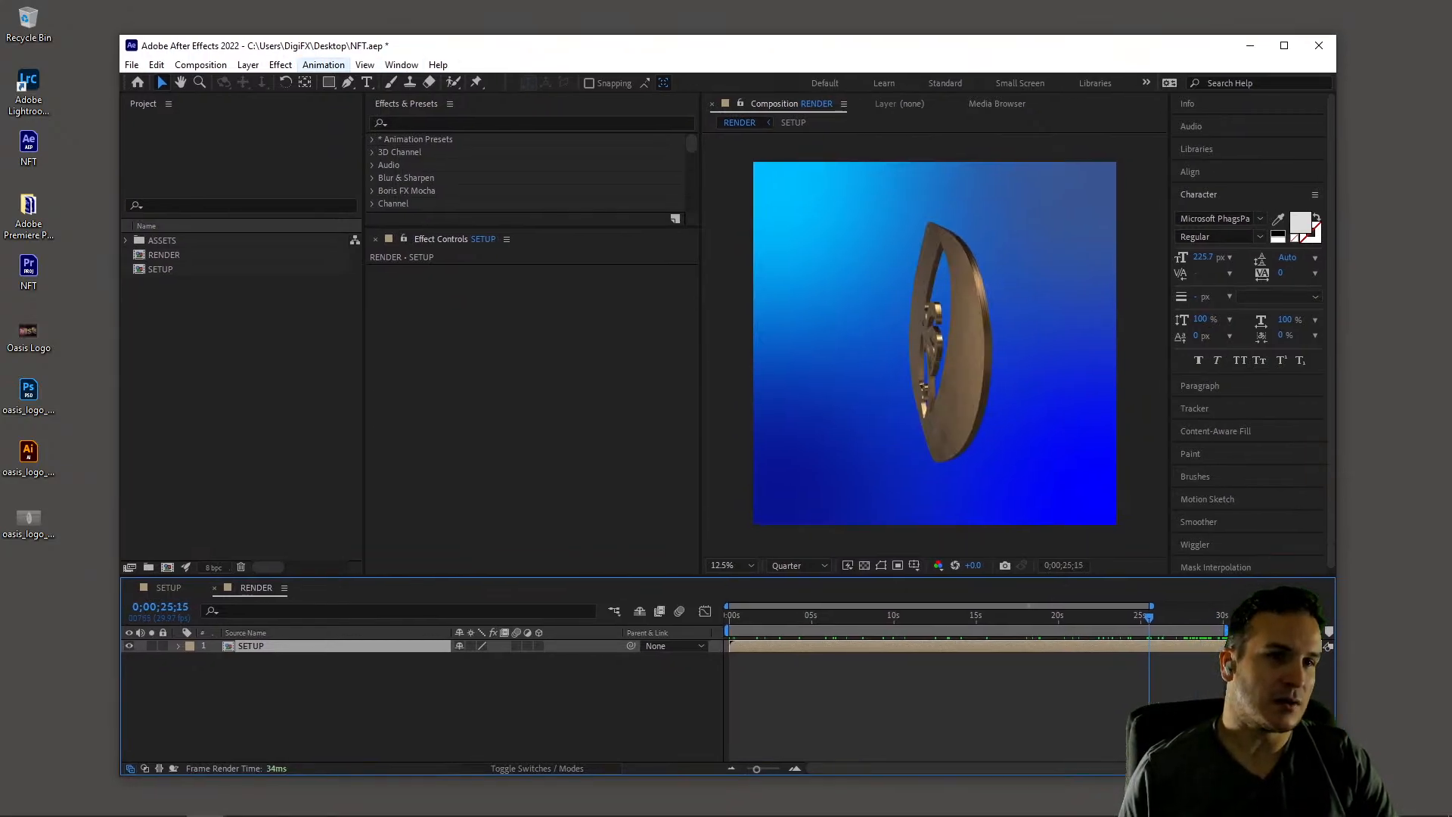
Send the RENDER composition to the Adobe Media Encoder queue
{"action": "left_click", "coordinate": [324, 65]}
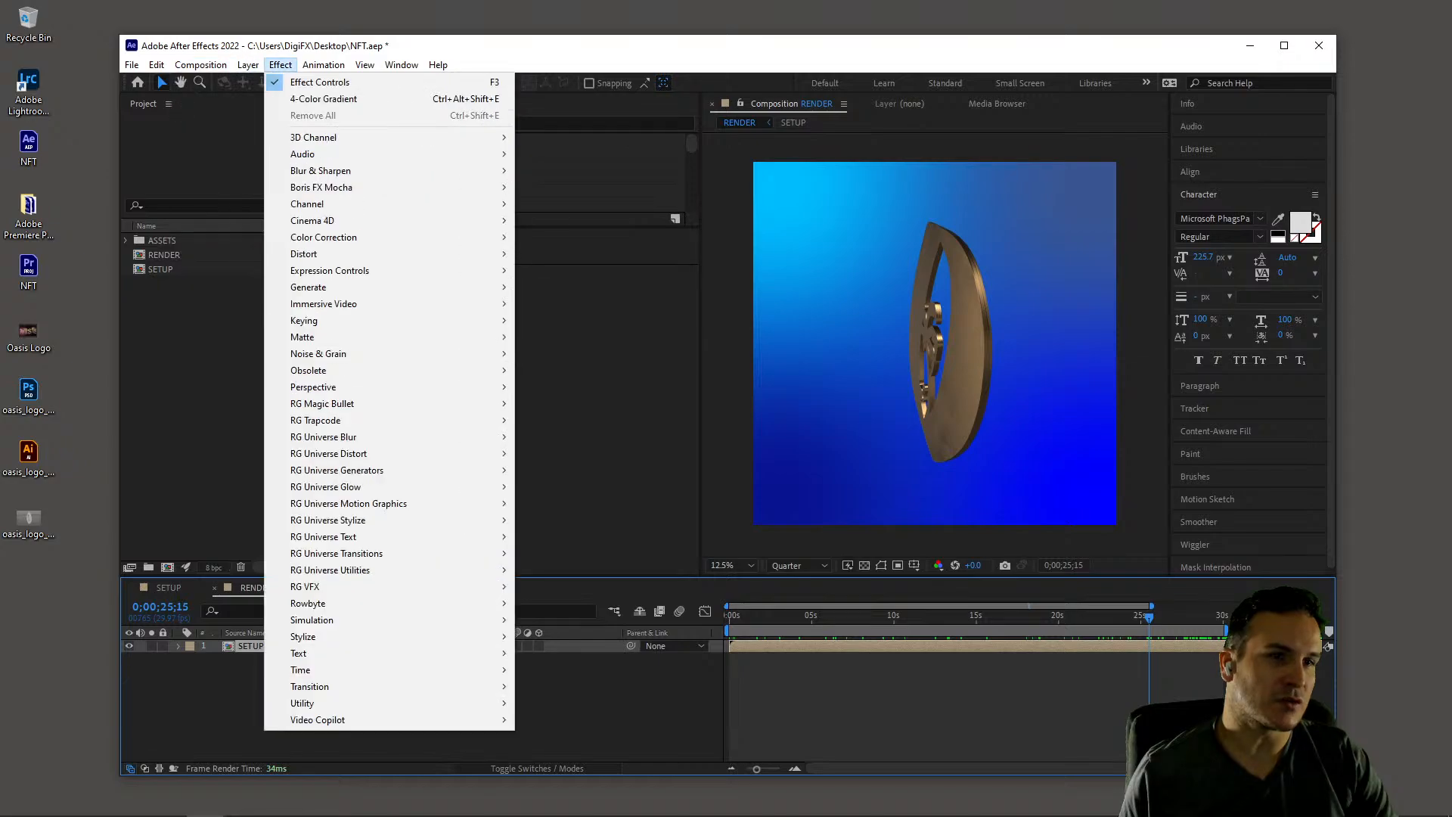
{"action": "left_click", "coordinate": [728, 162]}
{"action": "left_click", "coordinate": [281, 65]}
{"action": "mouse_move", "coordinate": [200, 65]}
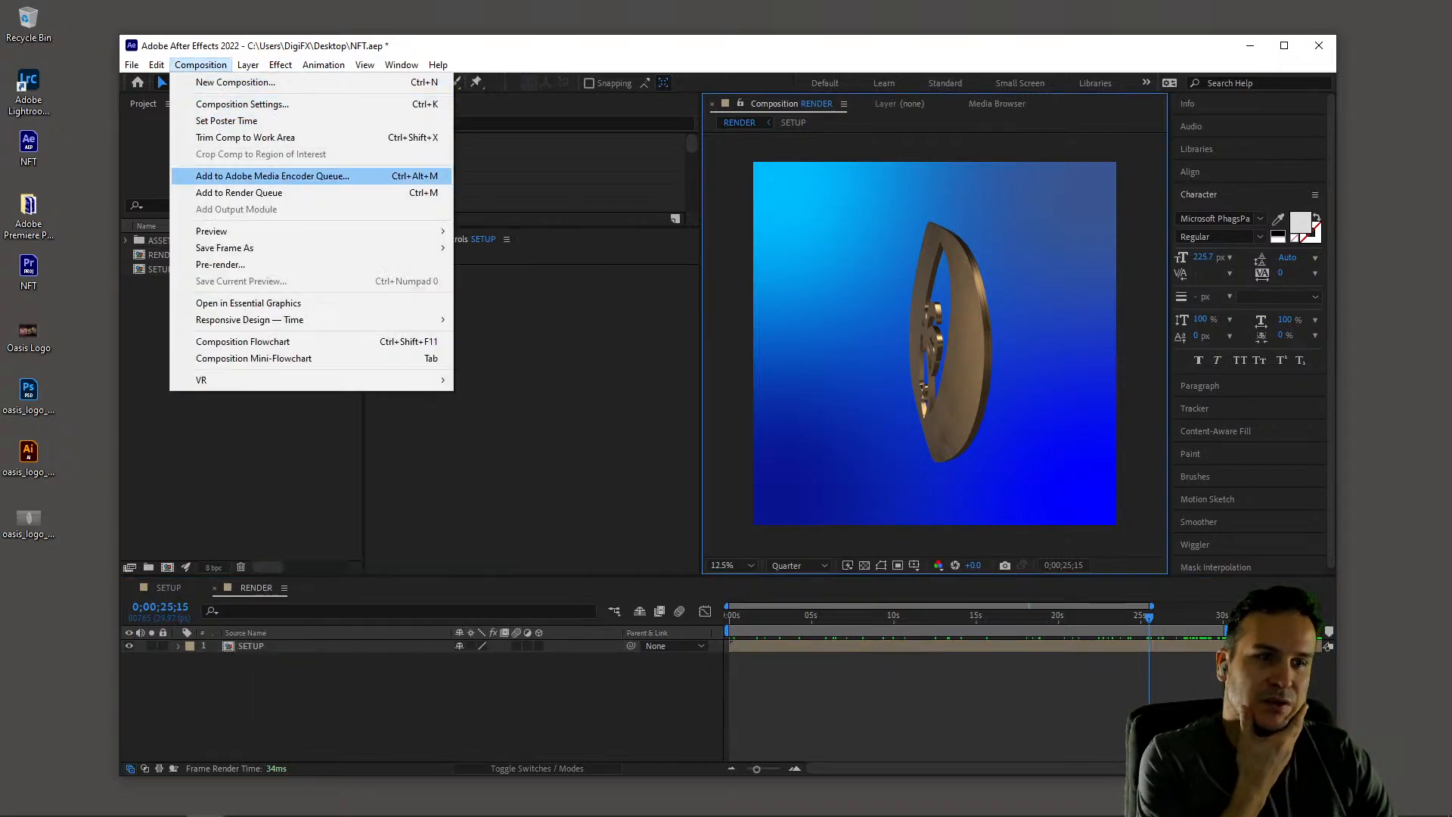
{"action": "left_click", "coordinate": [272, 175]}
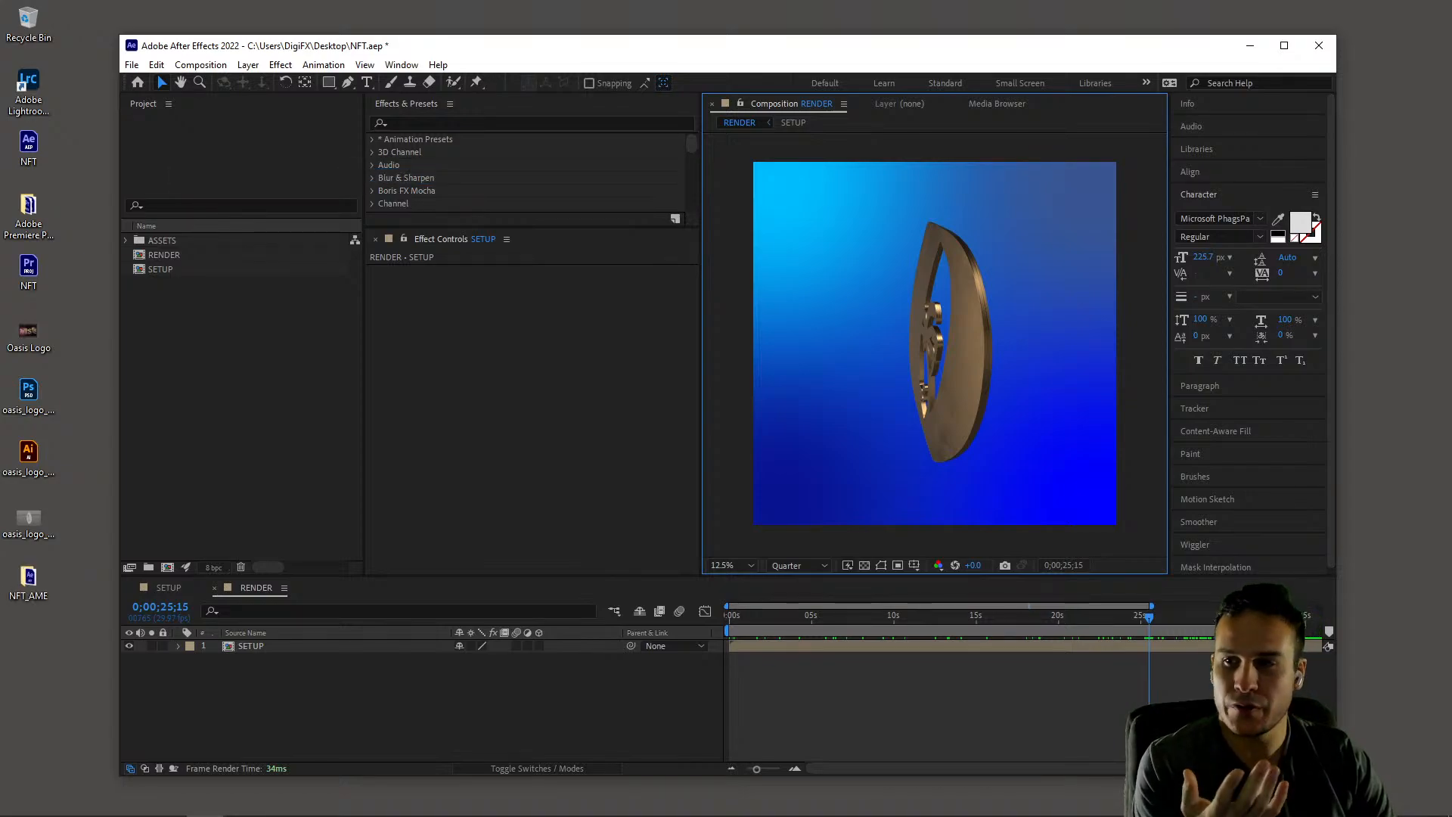
Send the RENDER composition to the render queue and delete all entries from that queue
{"action": "left_click_drag", "start_coordinate": [469, 48], "coordinate": [484, 1]}
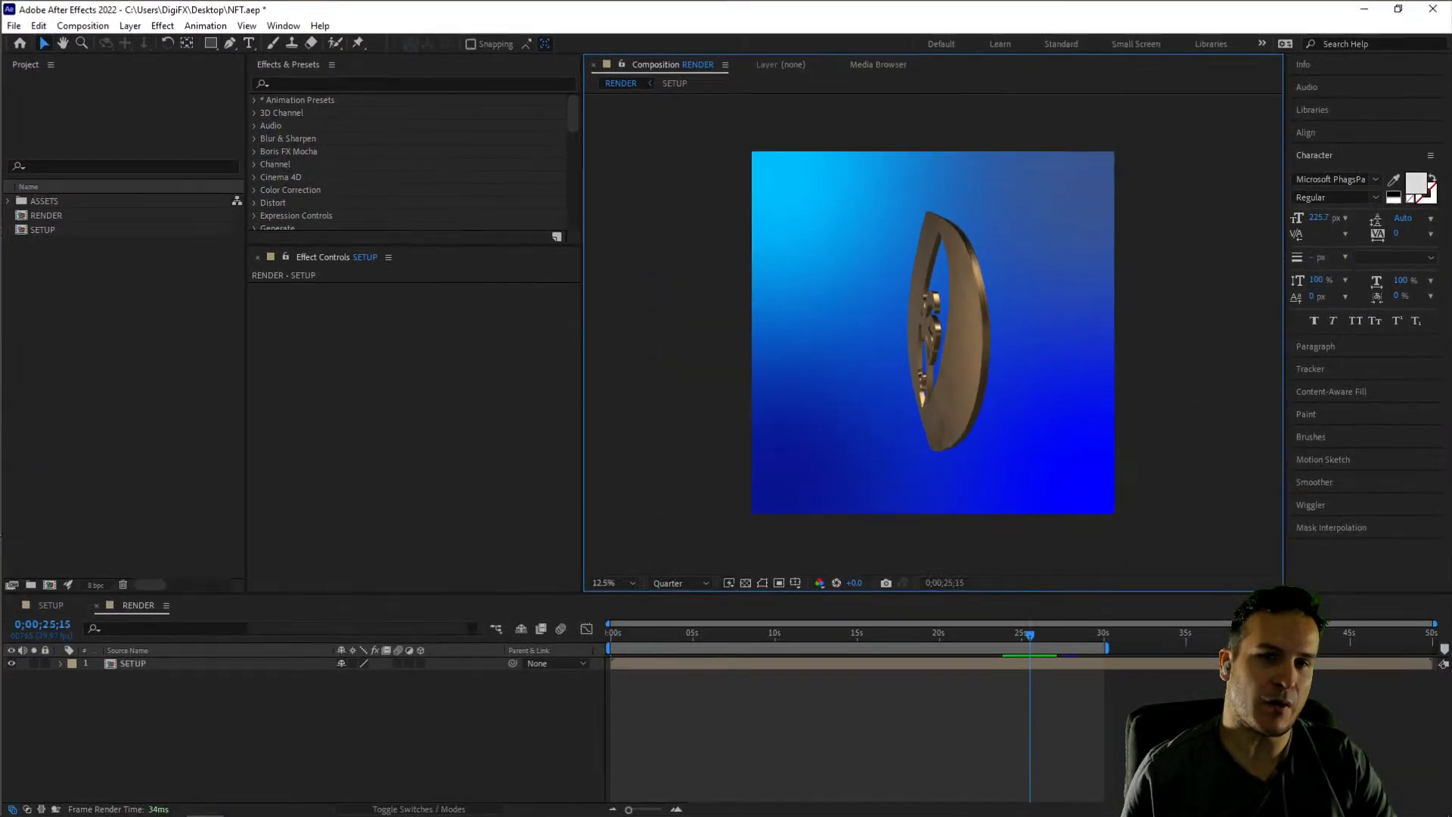
{"action": "left_click", "coordinate": [83, 25]}
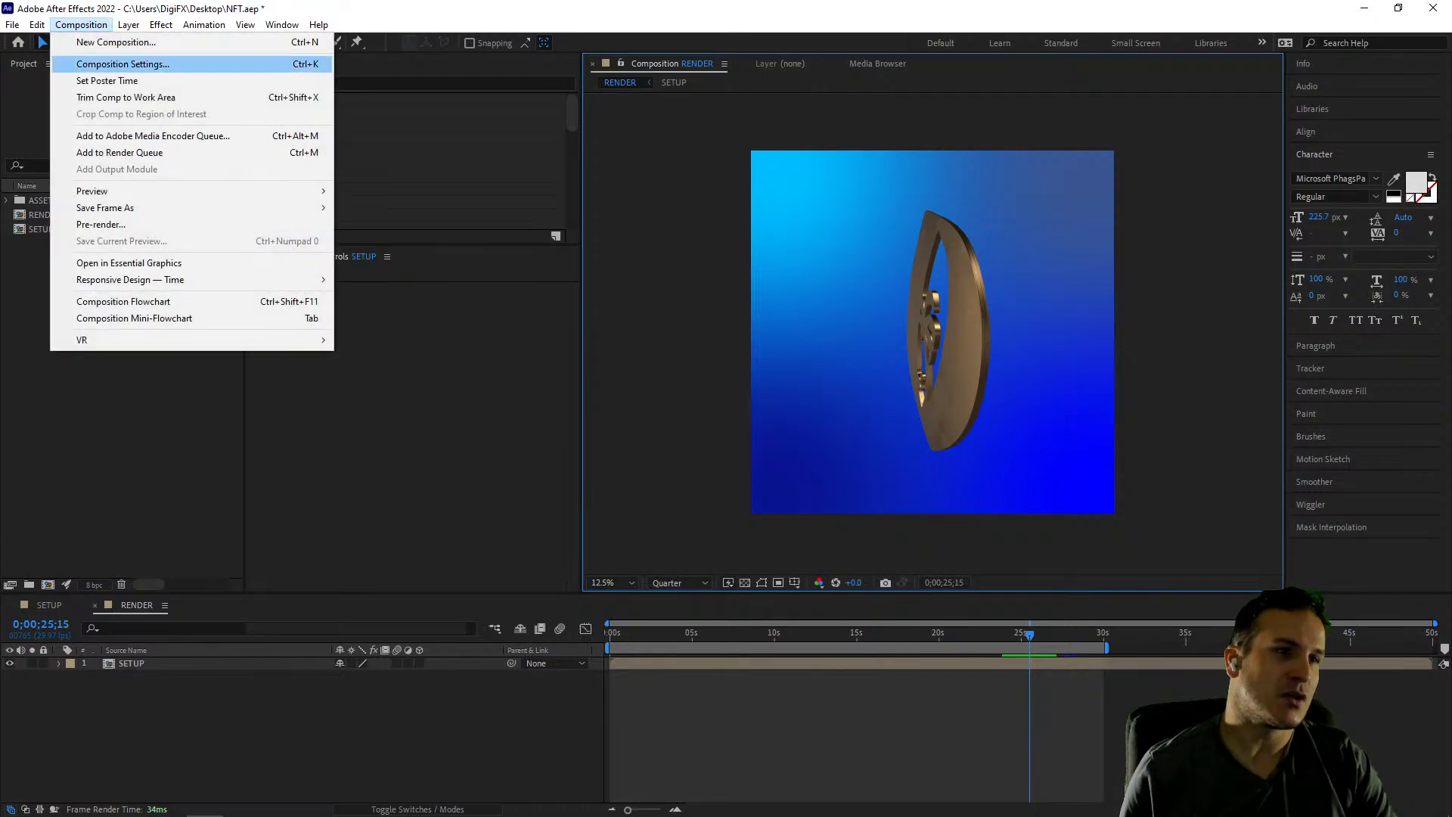
{"action": "left_click", "coordinate": [121, 153]}
{"action": "scroll", "coordinate": [469, 730], "scroll_direction": "up", "scroll_amount": 1}
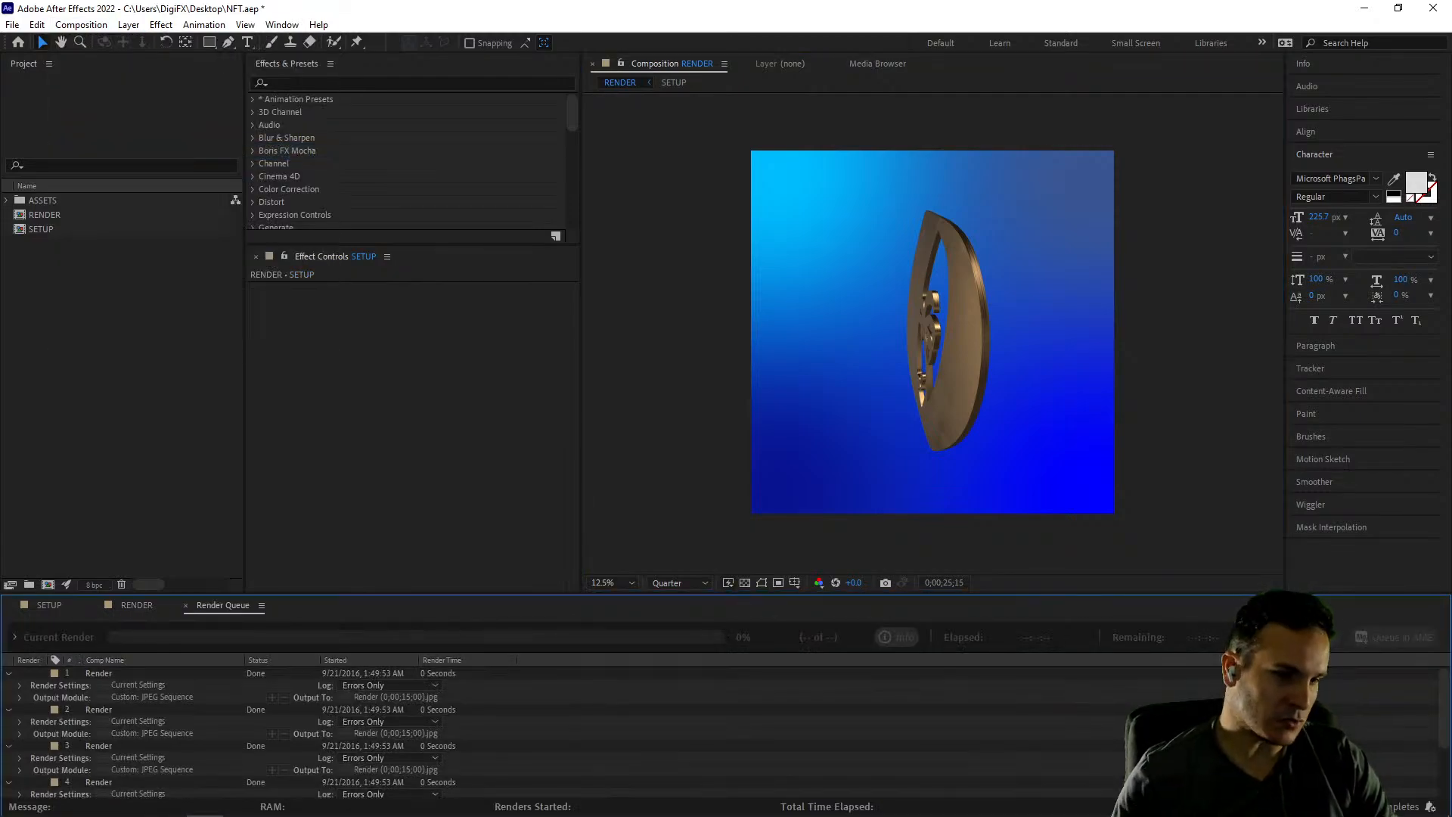
{"action": "scroll", "coordinate": [469, 730], "scroll_direction": "down", "scroll_amount": 2}
{"action": "key", "text": "ctrl+a"}
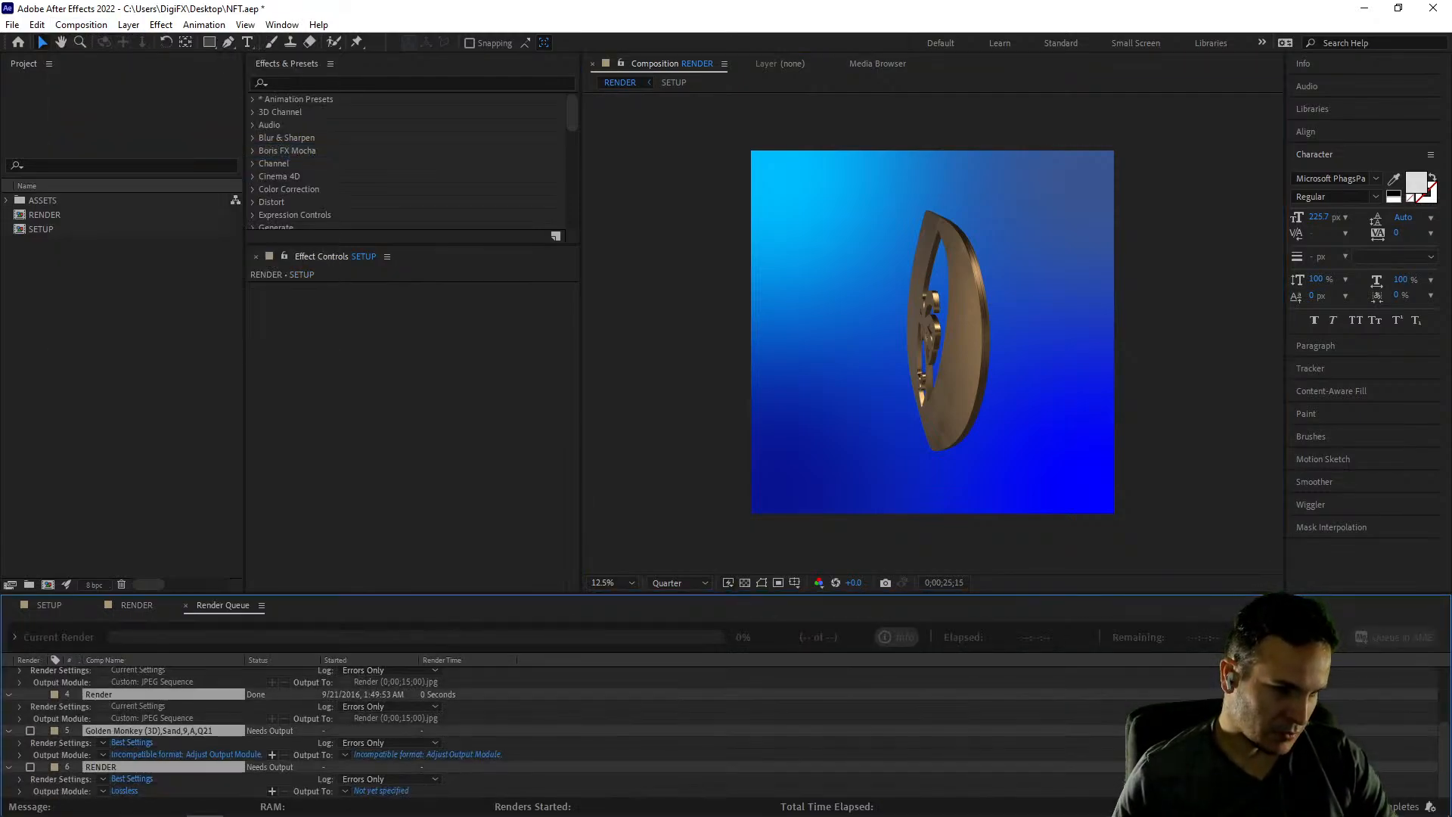
{"action": "key", "text": "Delete"}
Add the RENDER composition to the emptied After Effects render queue
{"action": "left_click", "coordinate": [669, 341]}
{"action": "left_click", "coordinate": [161, 25]}
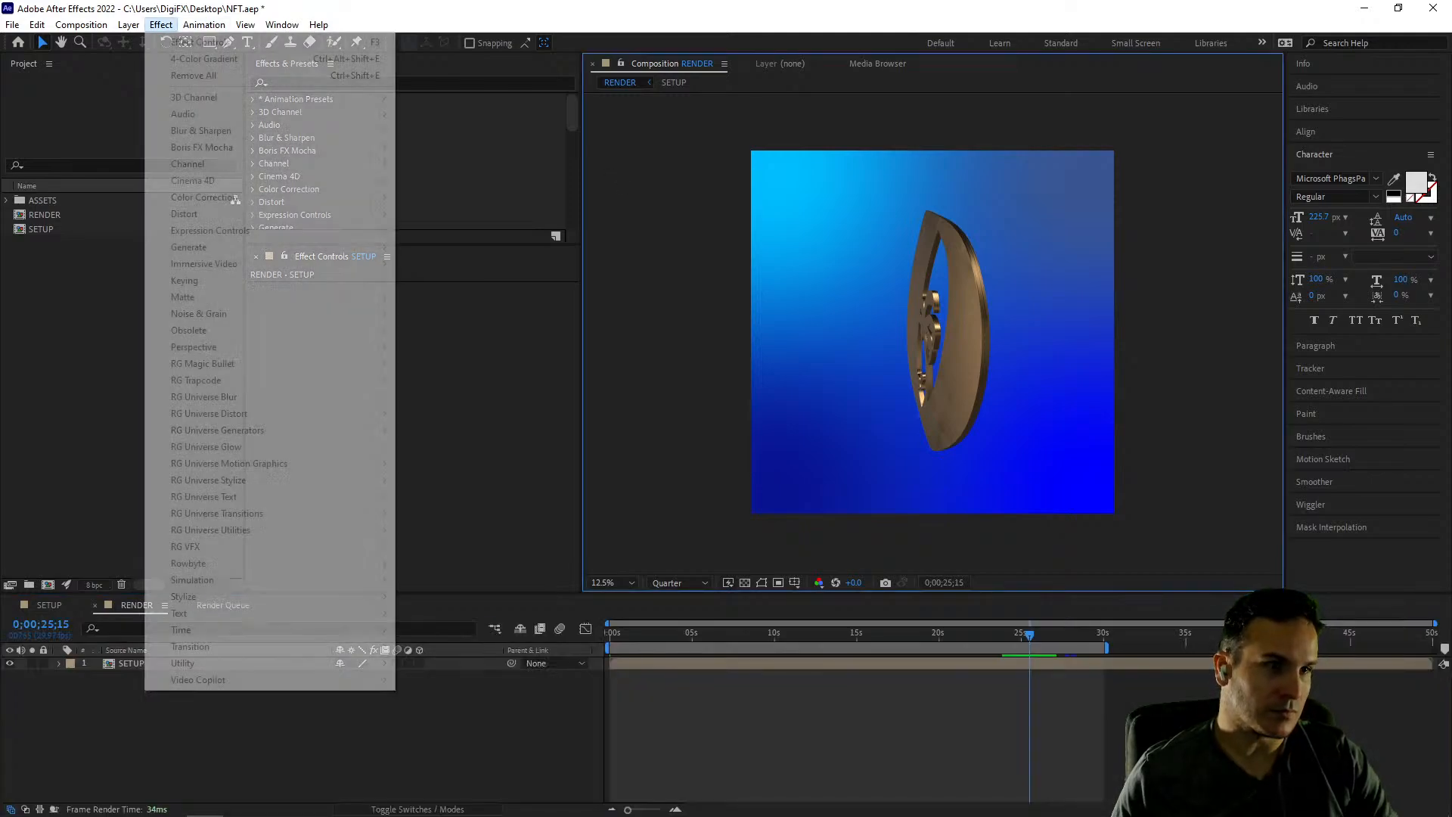
{"action": "mouse_move", "coordinate": [81, 25]}
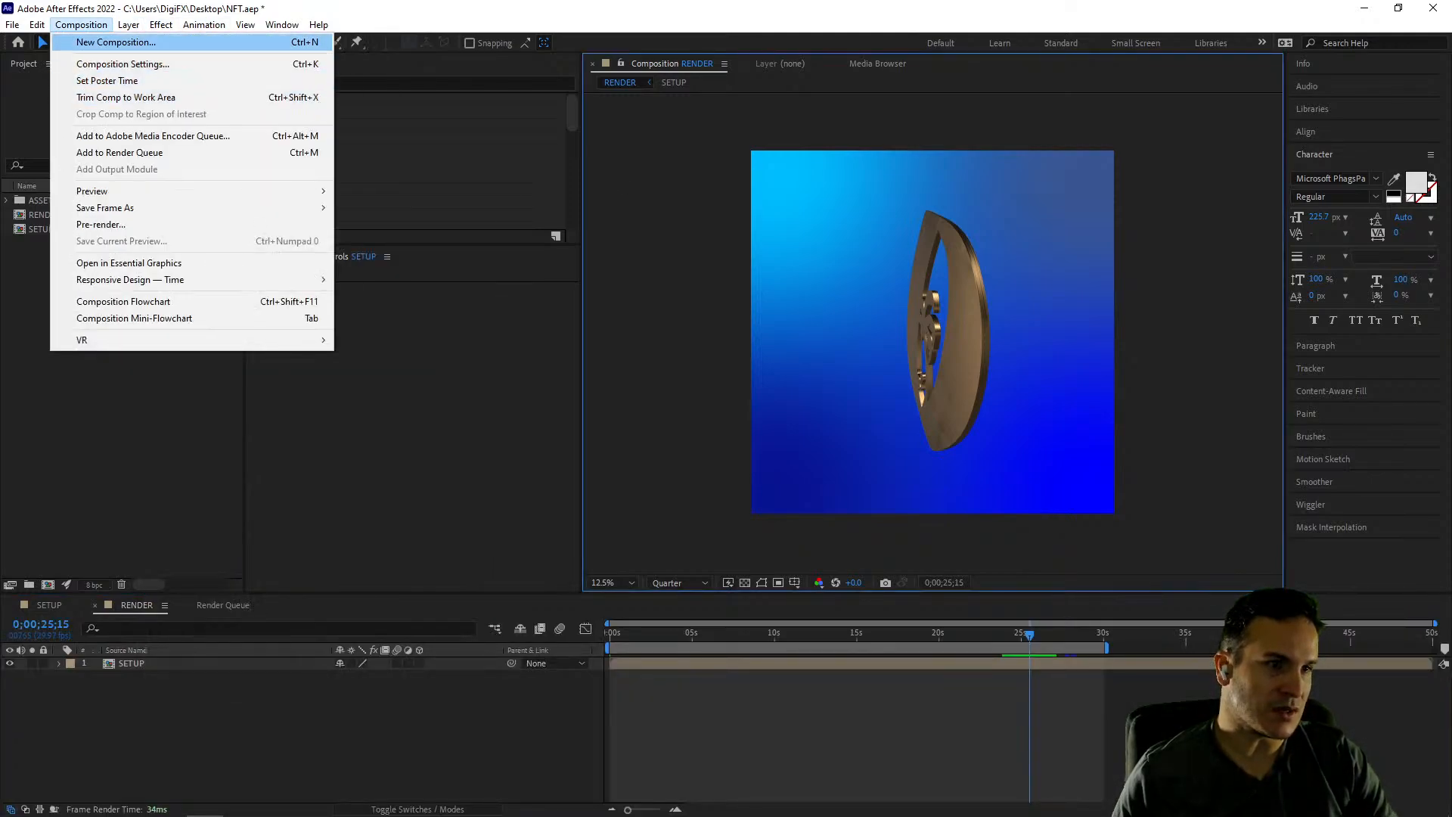
{"action": "left_click", "coordinate": [120, 152]}
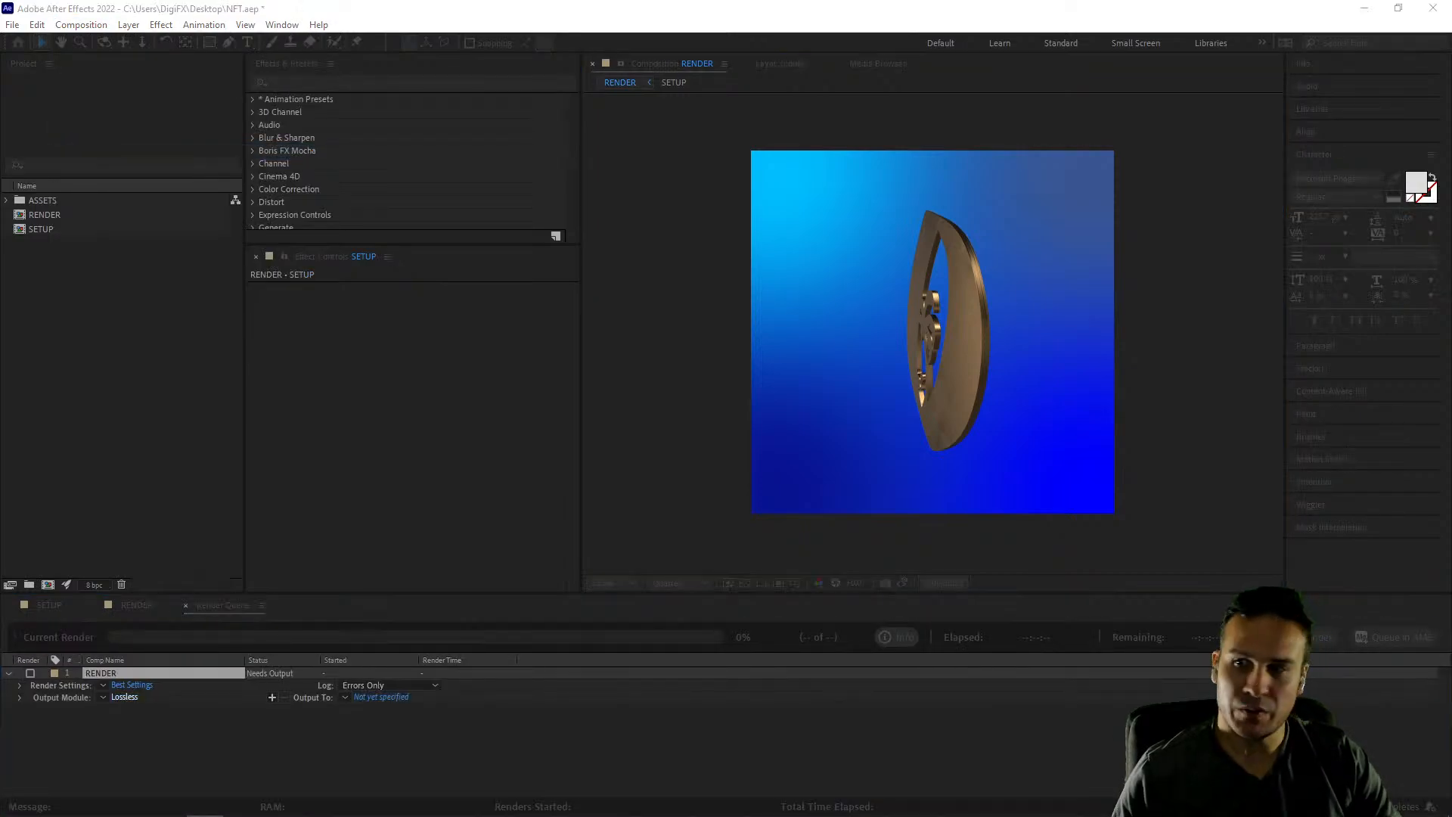
Set the output module format of the queued RENDER composition to QuickTime
{"action": "left_click", "coordinate": [124, 697]}
{"action": "left_click_drag", "start_coordinate": [744, 198], "coordinate": [462, 113]}
{"action": "left_click", "coordinate": [438, 189]}
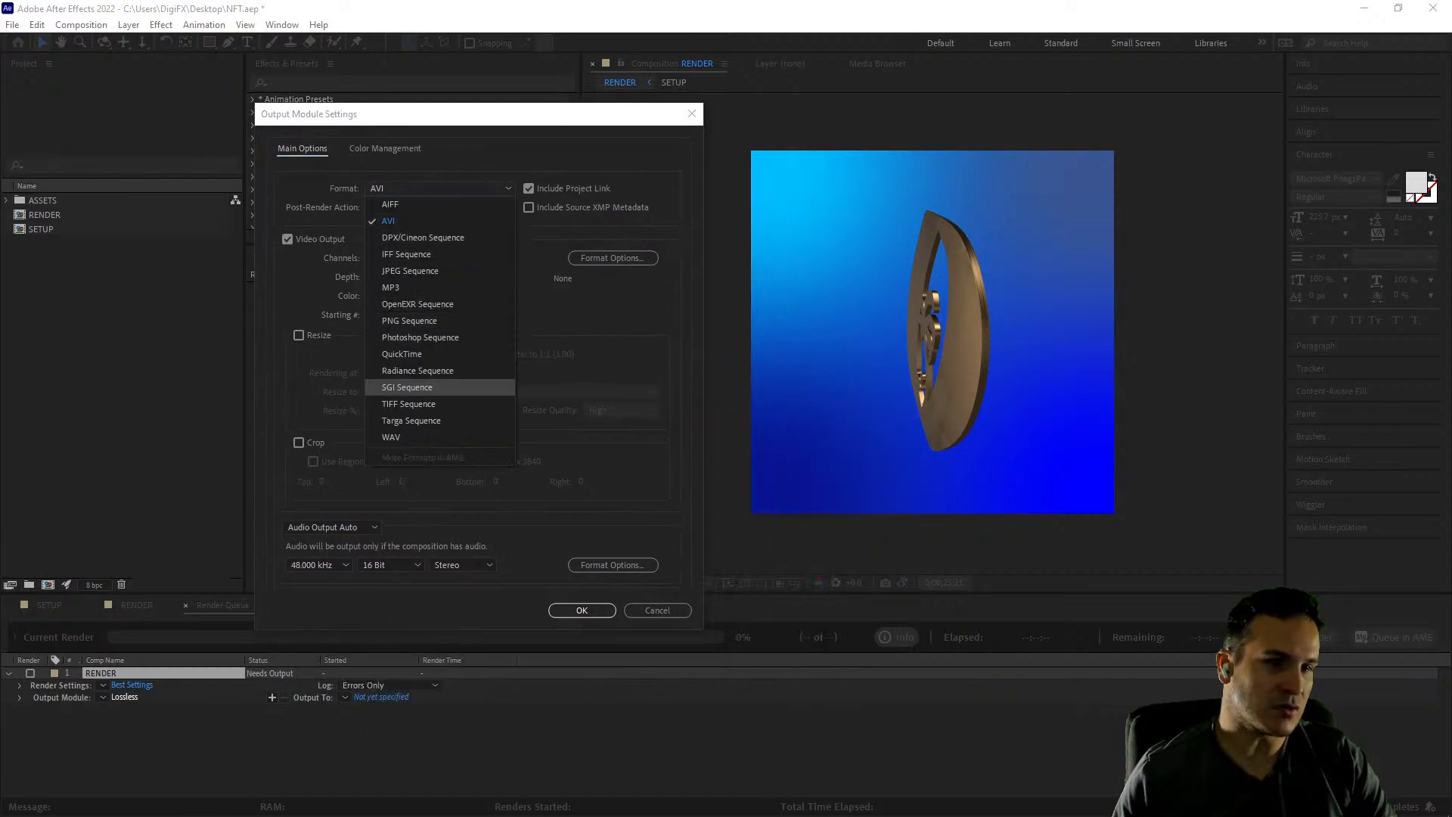
{"action": "left_click", "coordinate": [408, 353]}
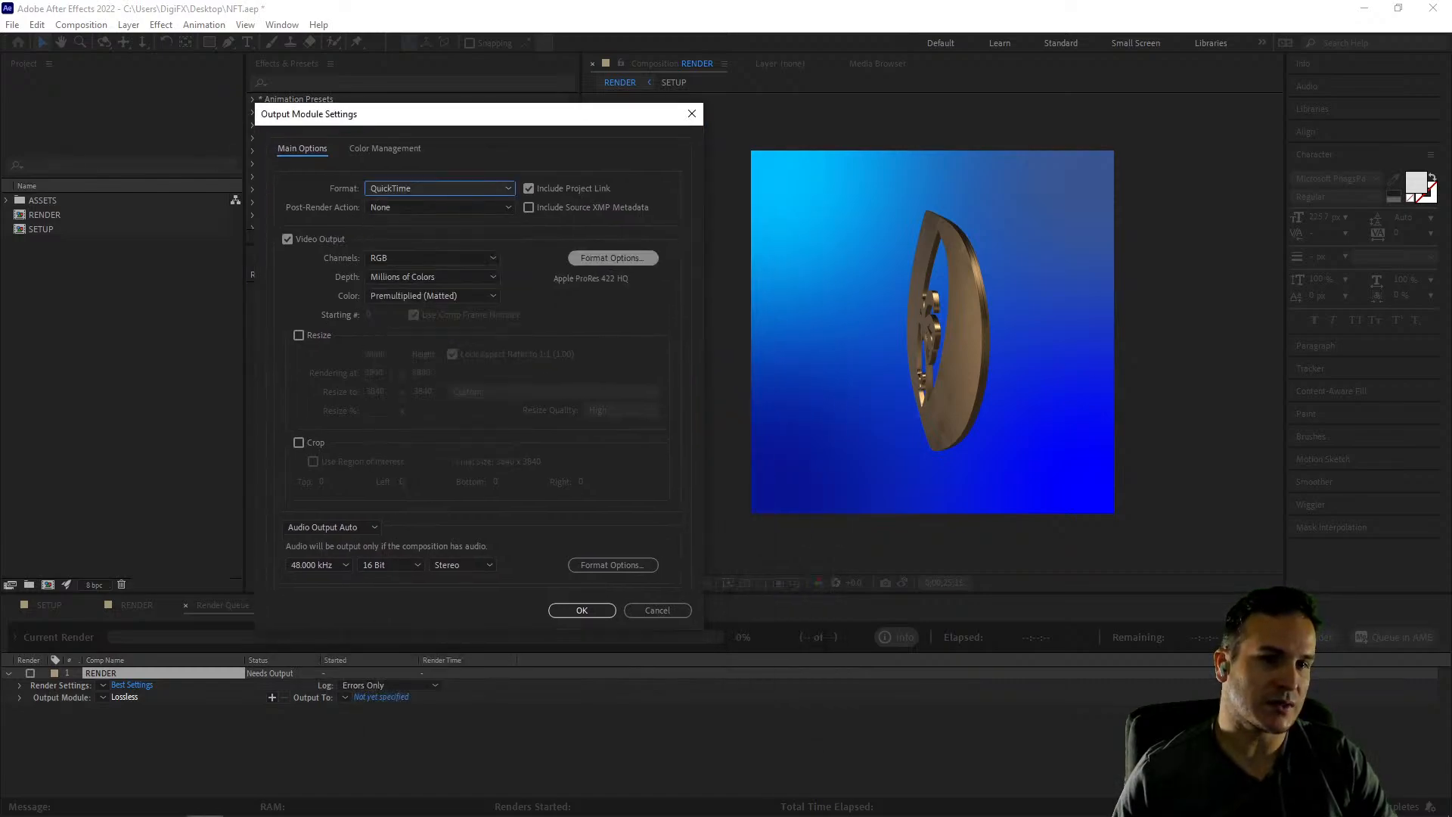
Choose the Apple ProRes 422 HQ video codec with RGB channels and apply the output module settings
{"action": "left_click", "coordinate": [613, 258]}
{"action": "left_click", "coordinate": [586, 258]}
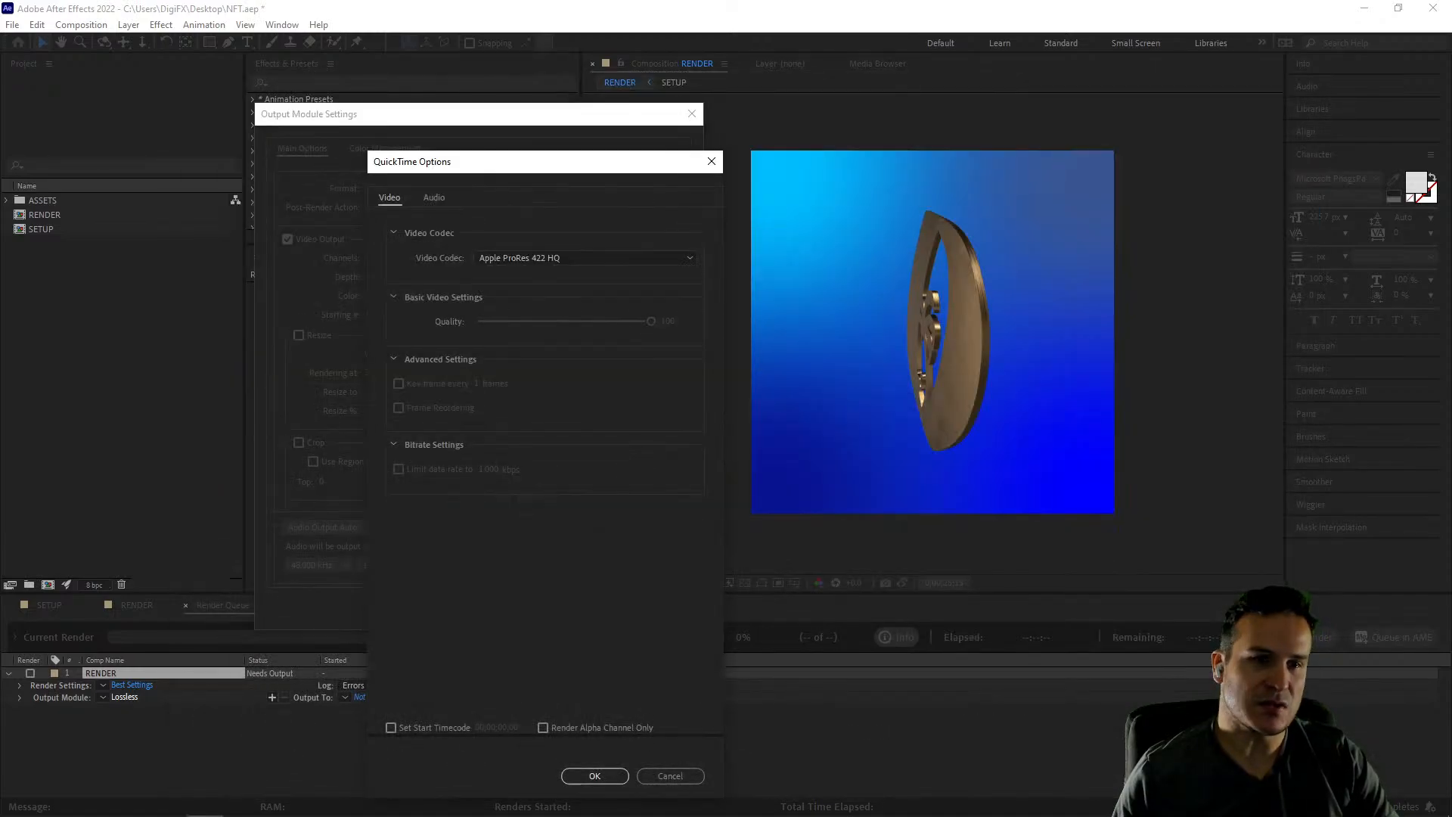
{"action": "left_click", "coordinate": [586, 258]}
{"action": "left_click", "coordinate": [509, 273]}
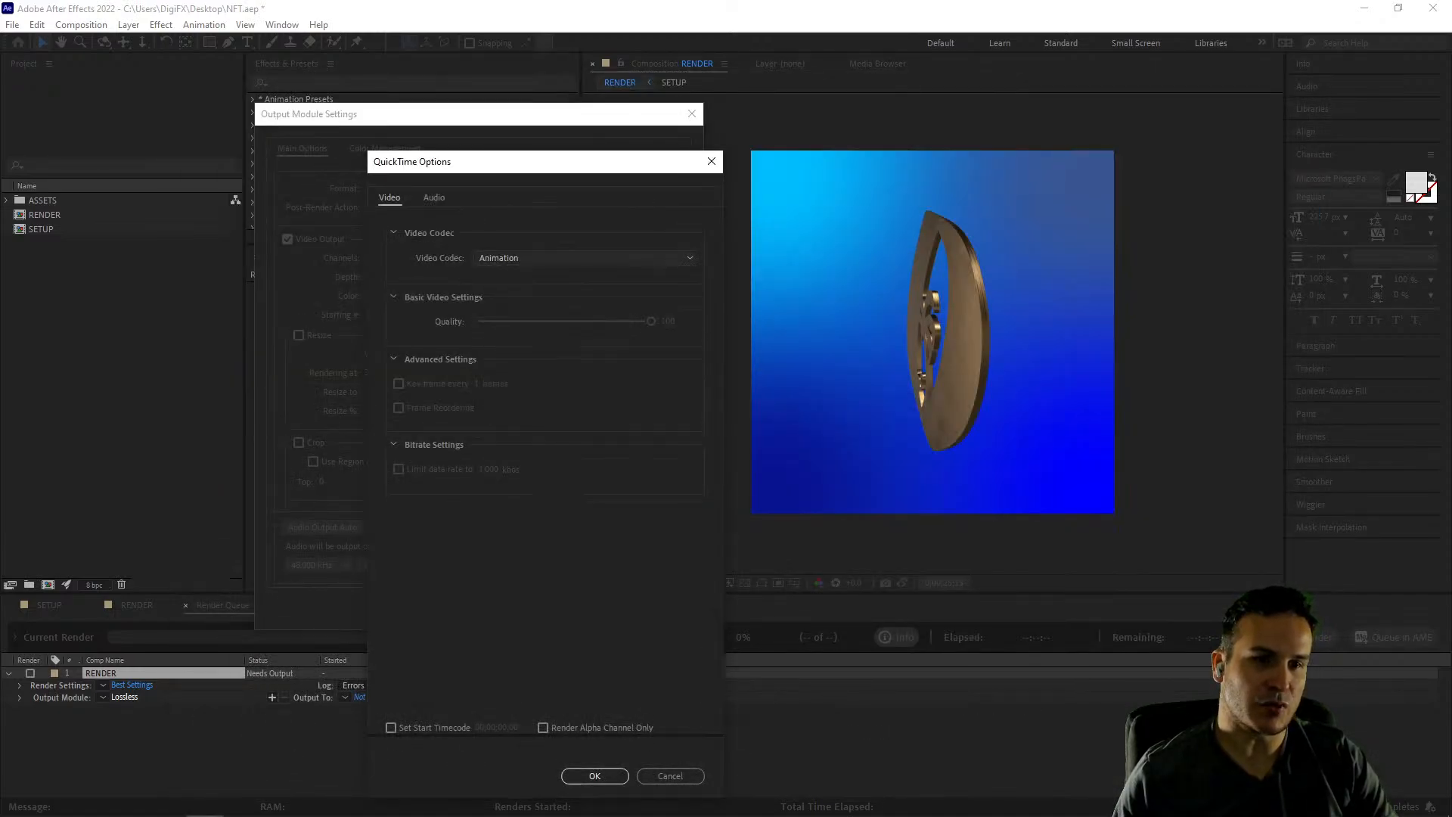
{"action": "left_click", "coordinate": [586, 258]}
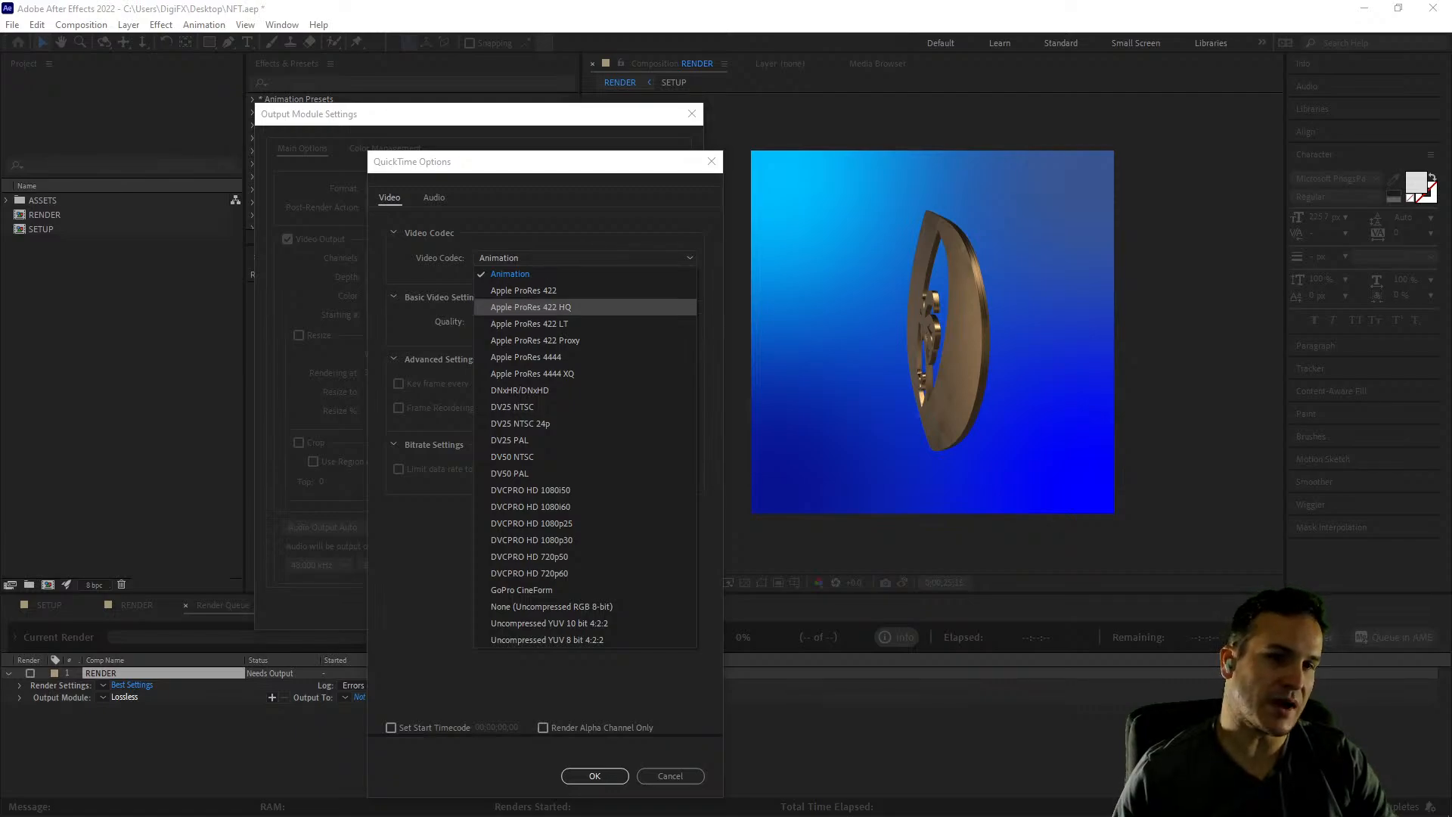
{"action": "left_click", "coordinate": [530, 306]}
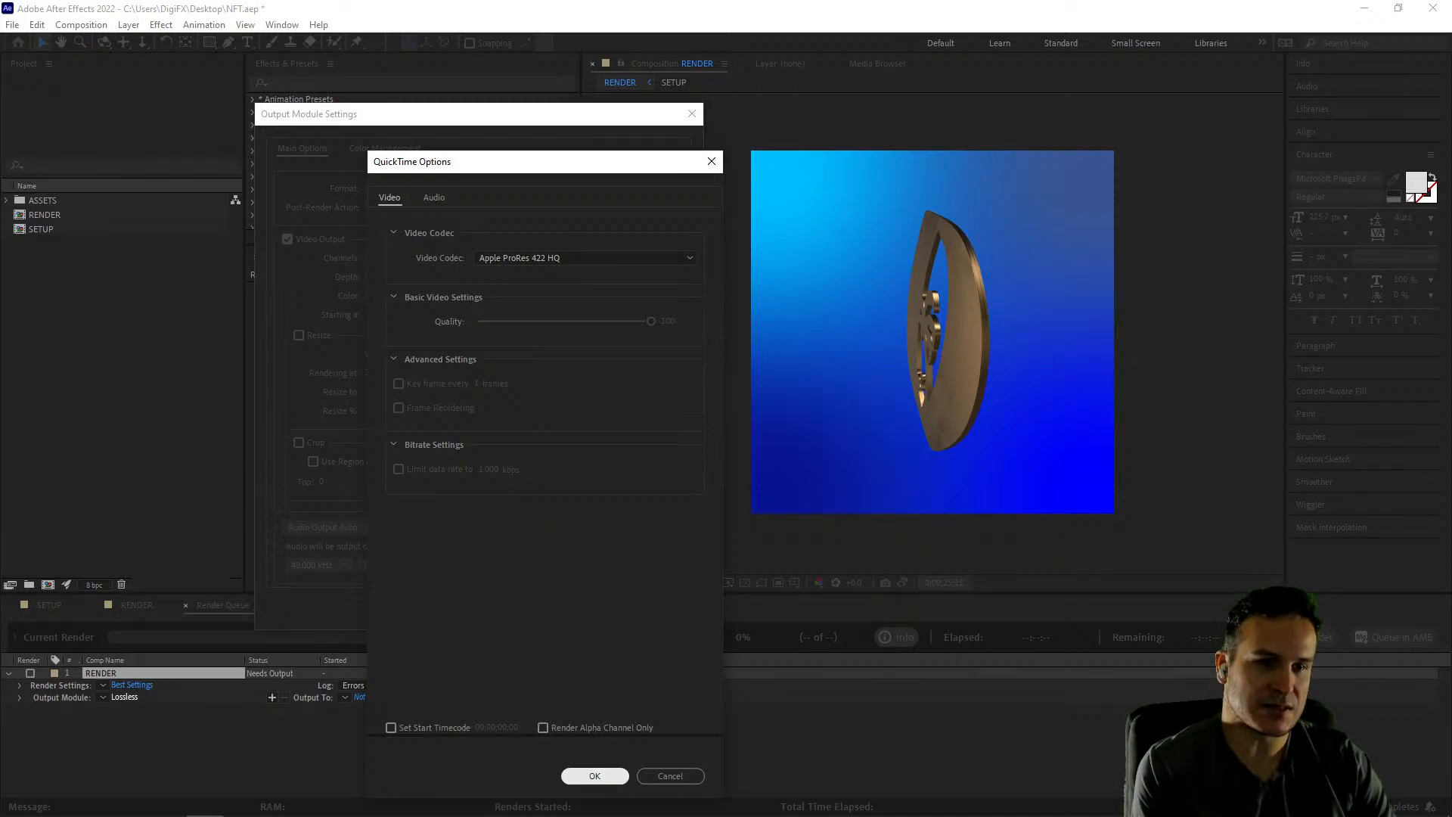
{"action": "key", "text": "Return"}
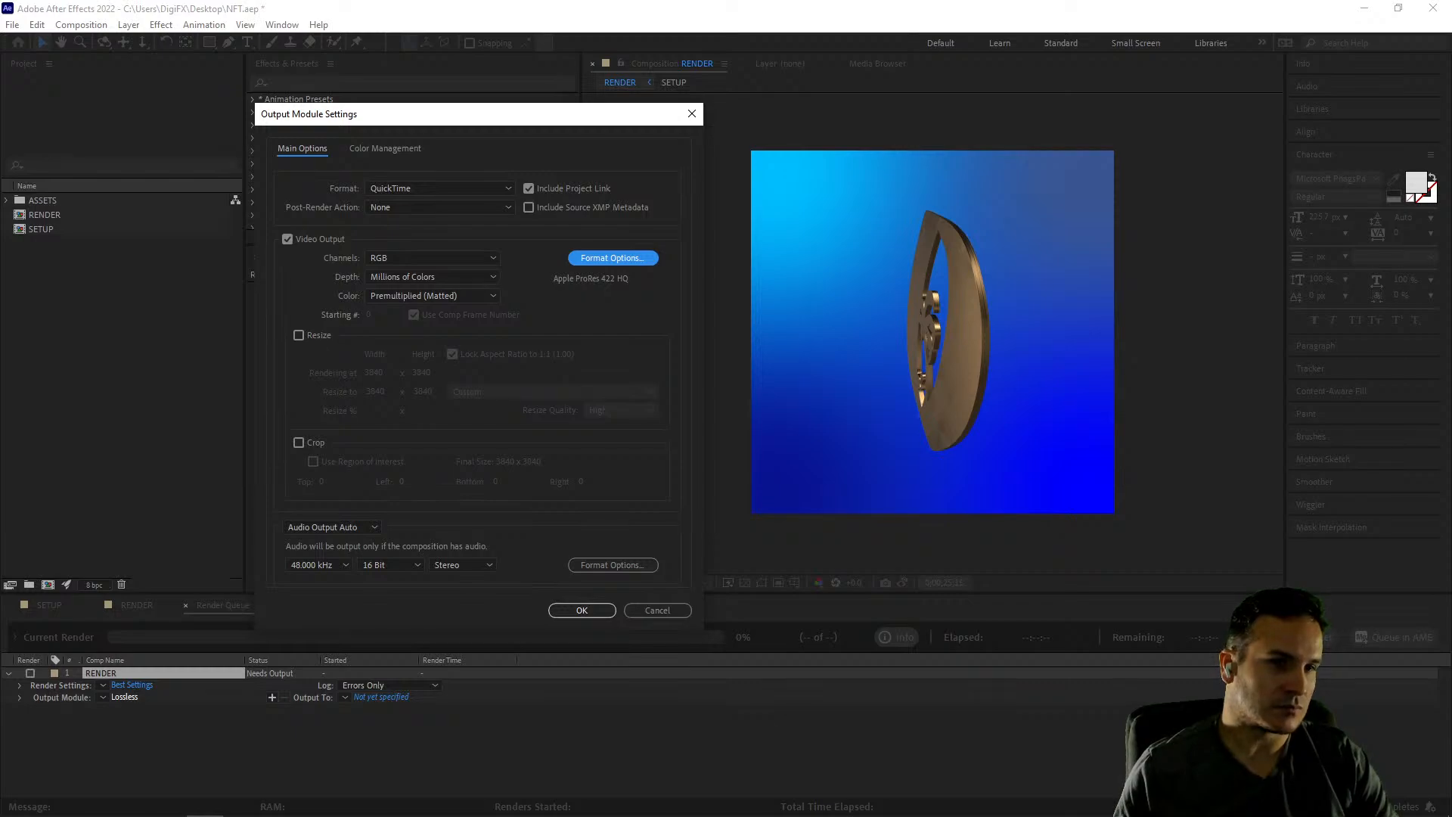
{"action": "left_click", "coordinate": [432, 258]}
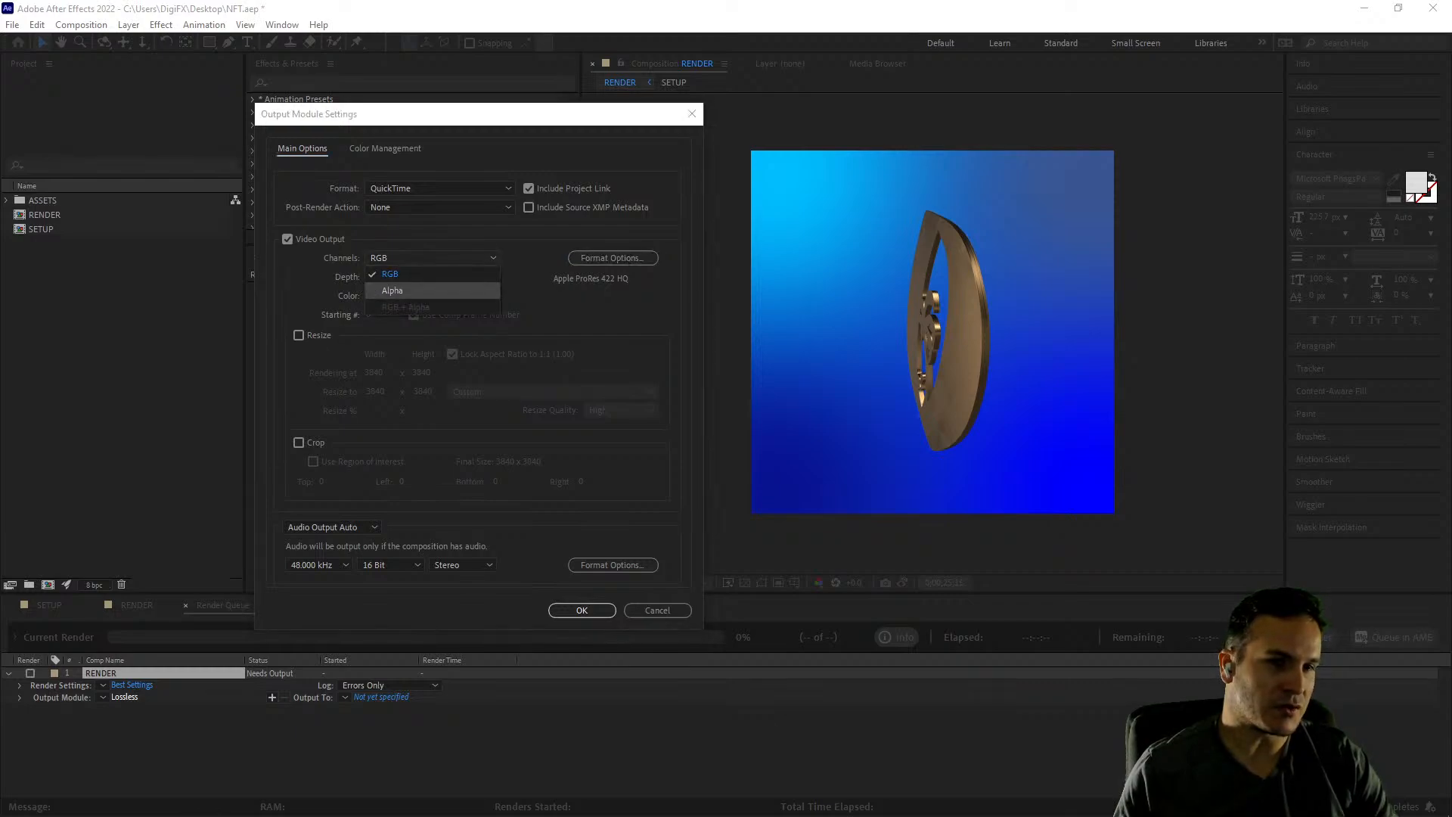
{"action": "left_click", "coordinate": [581, 610]}
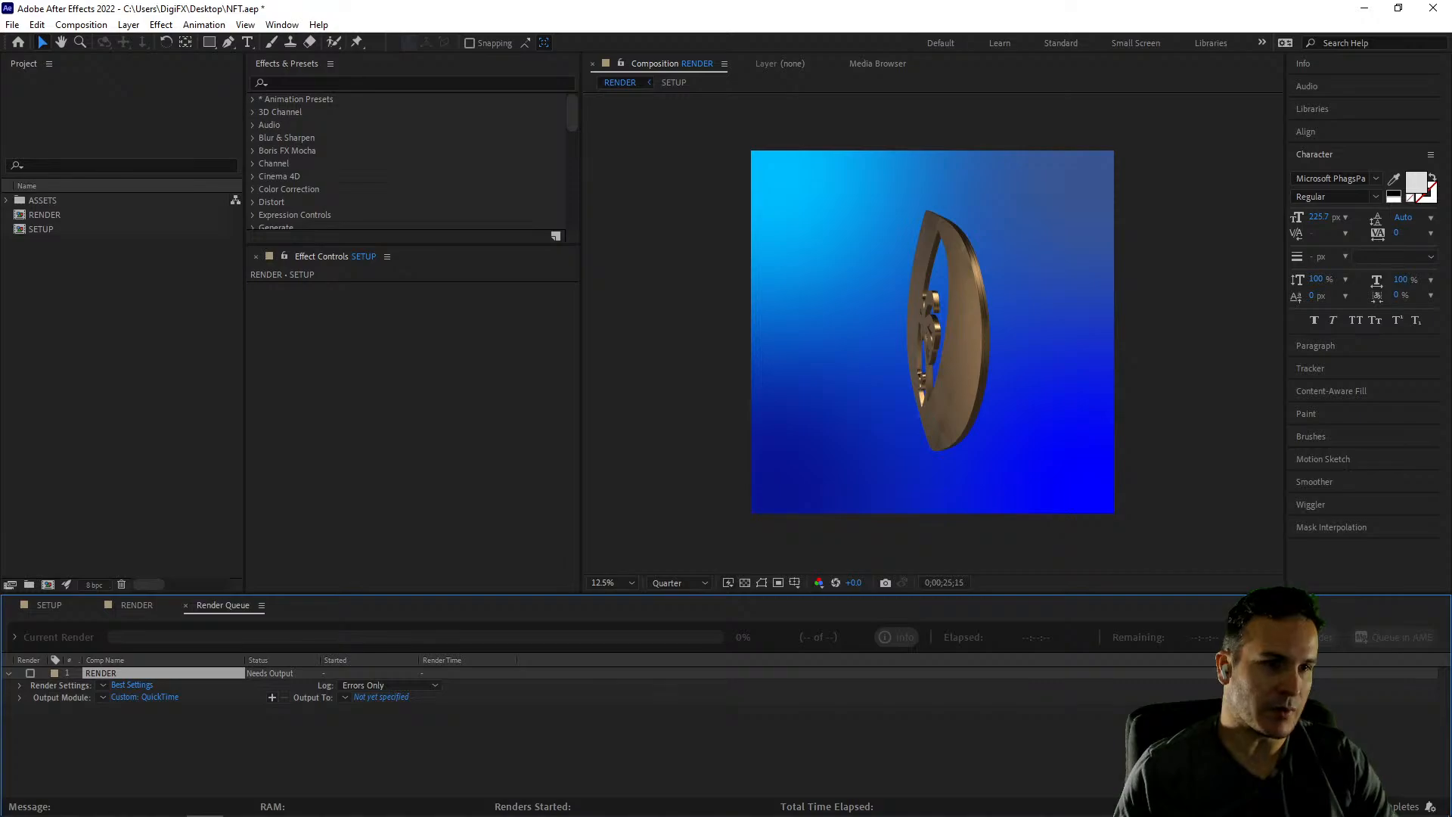
Set the output movie to "oasis live logo" on the Desktop and start the render
{"action": "left_click", "coordinate": [381, 696]}
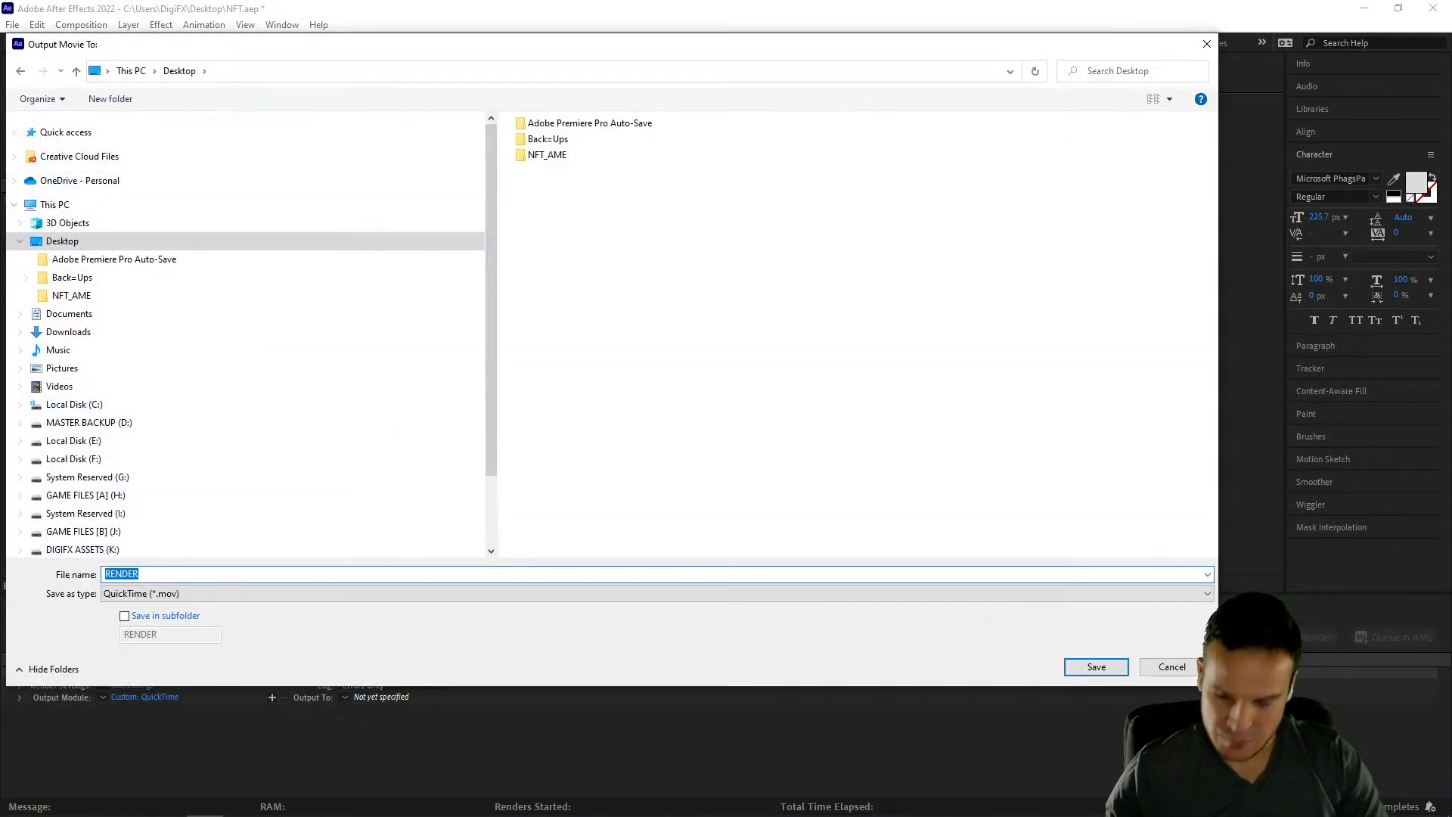
{"action": "type", "text": "oasis live logo"}
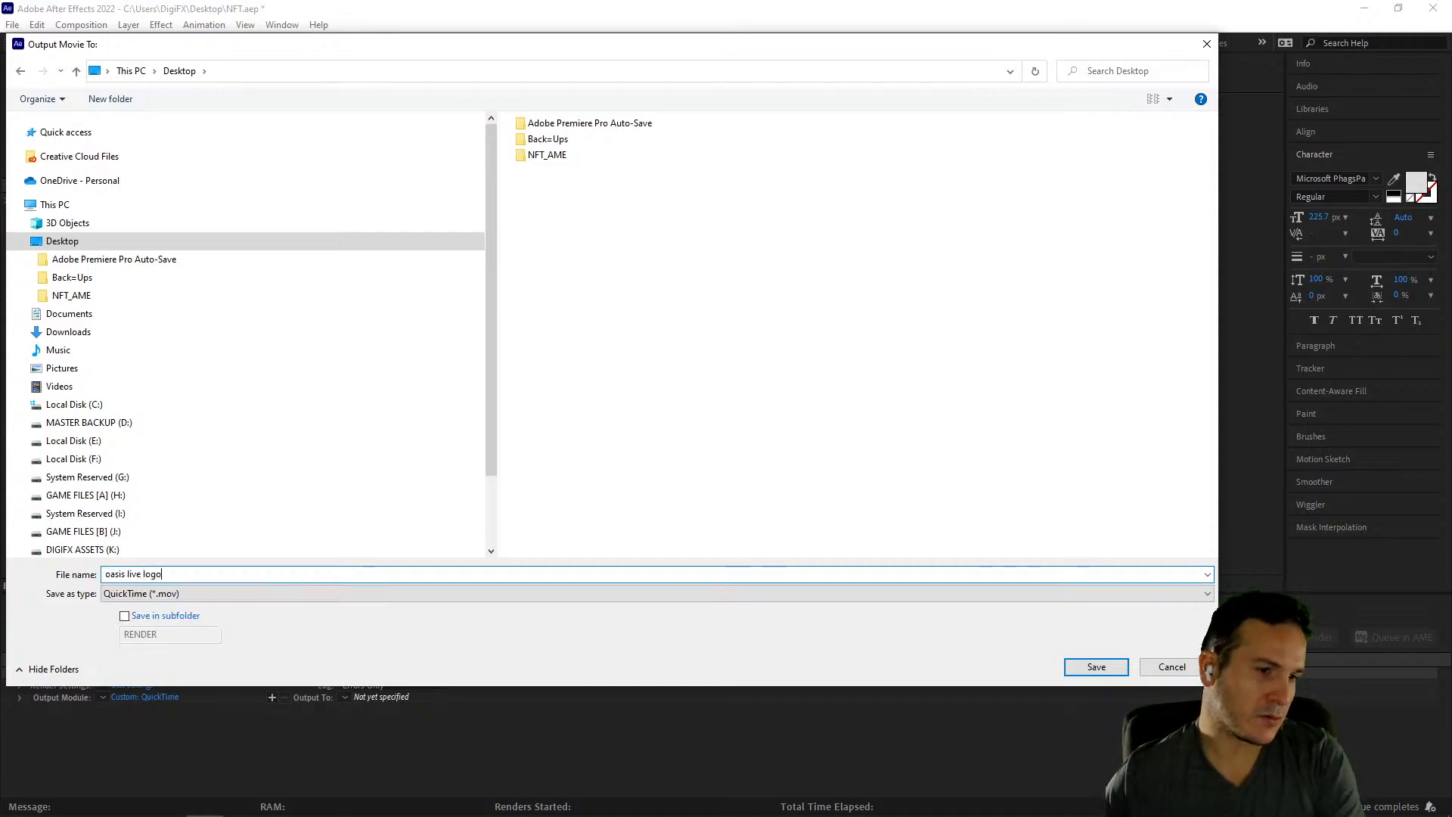
{"action": "key", "text": "Return"}
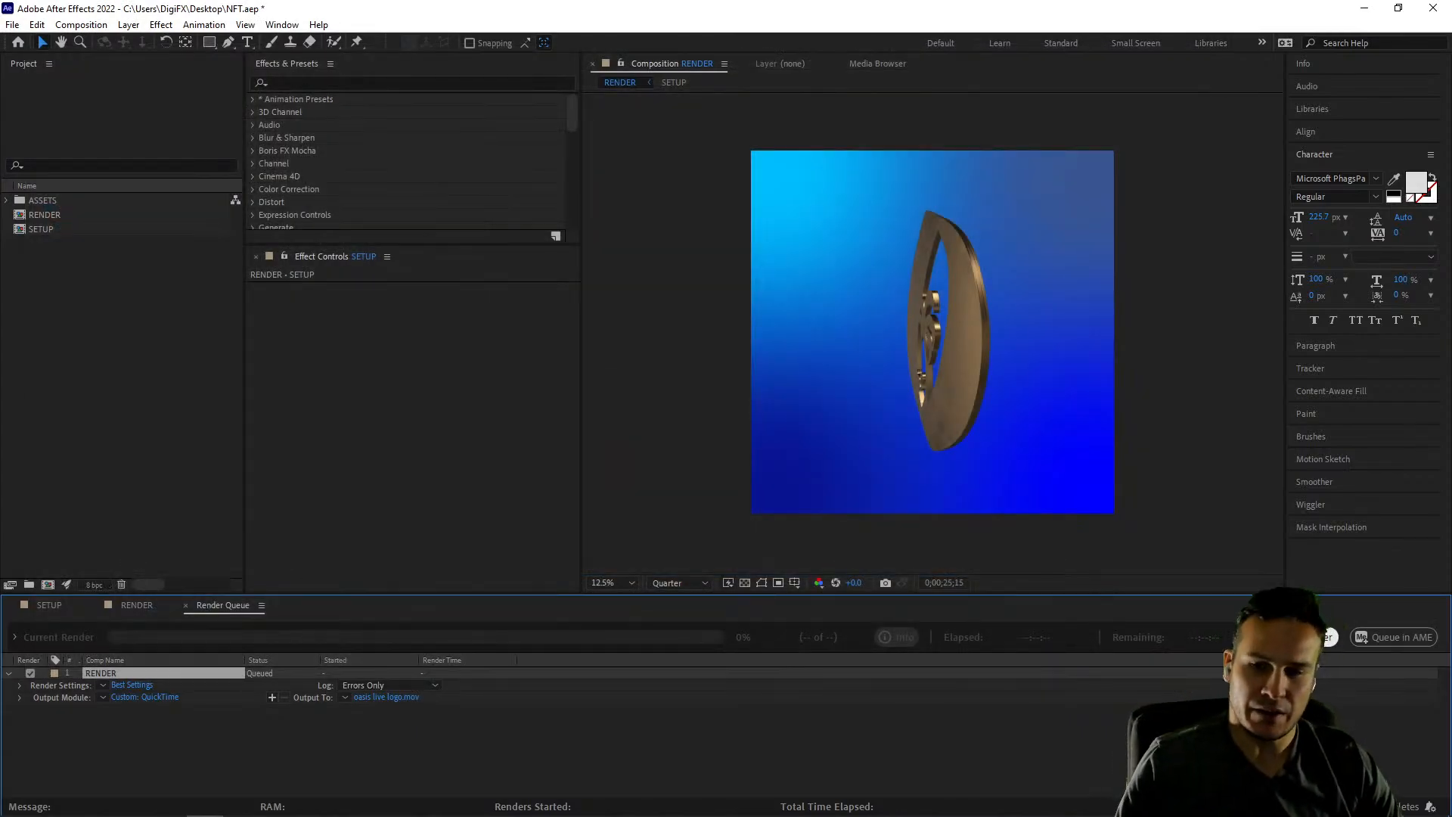
{"action": "left_click", "coordinate": [1315, 637]}
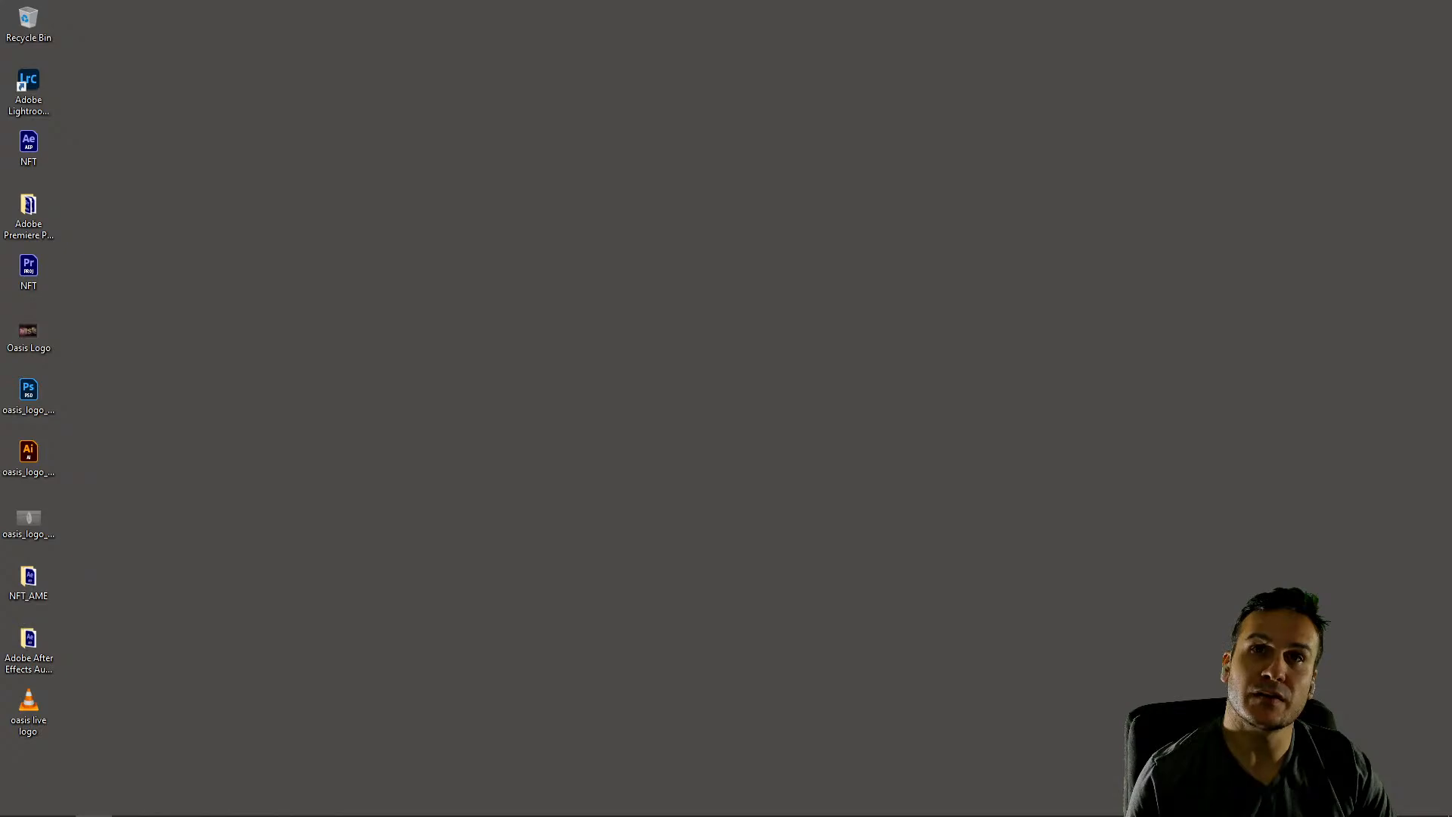
Switch to Chrome and load rarible.com
{"action": "left_click_drag", "start_coordinate": [1451, 6], "coordinate": [348, 0]}
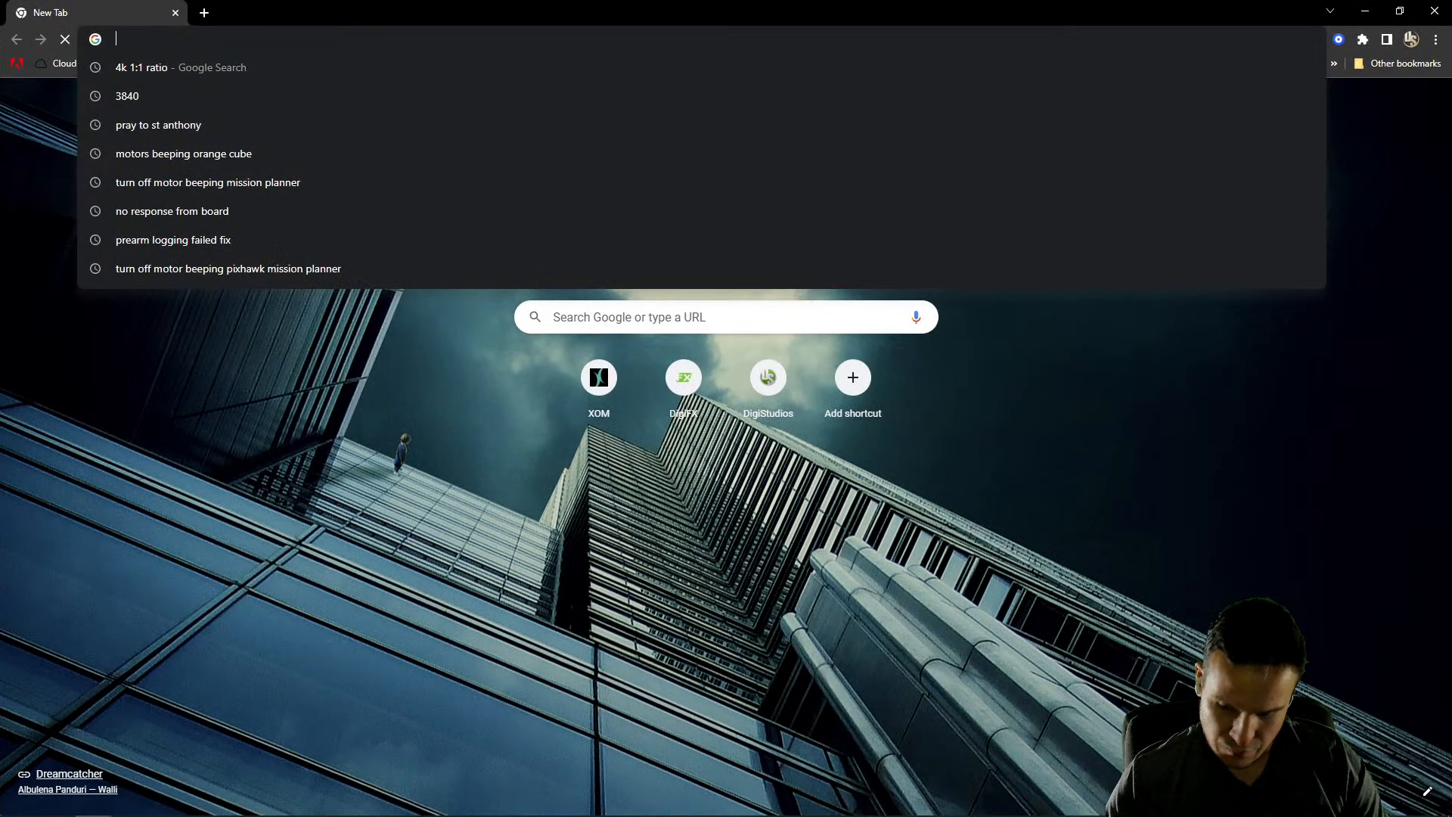
{"action": "type", "text": "ra"}
{"action": "key", "text": "Return"}
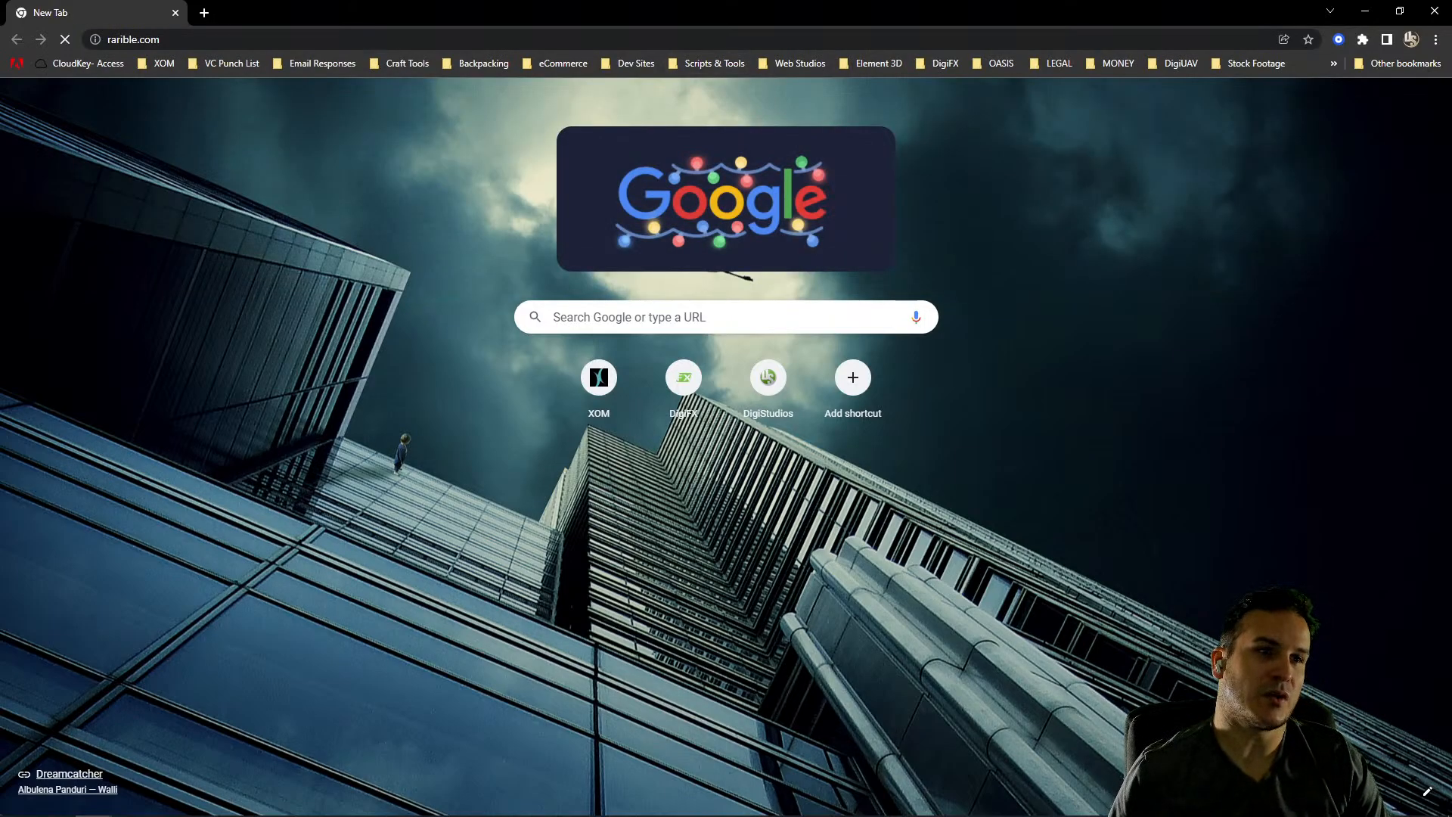
Turn off the browser's bookmarks bar
{"action": "key", "text": "F11"}
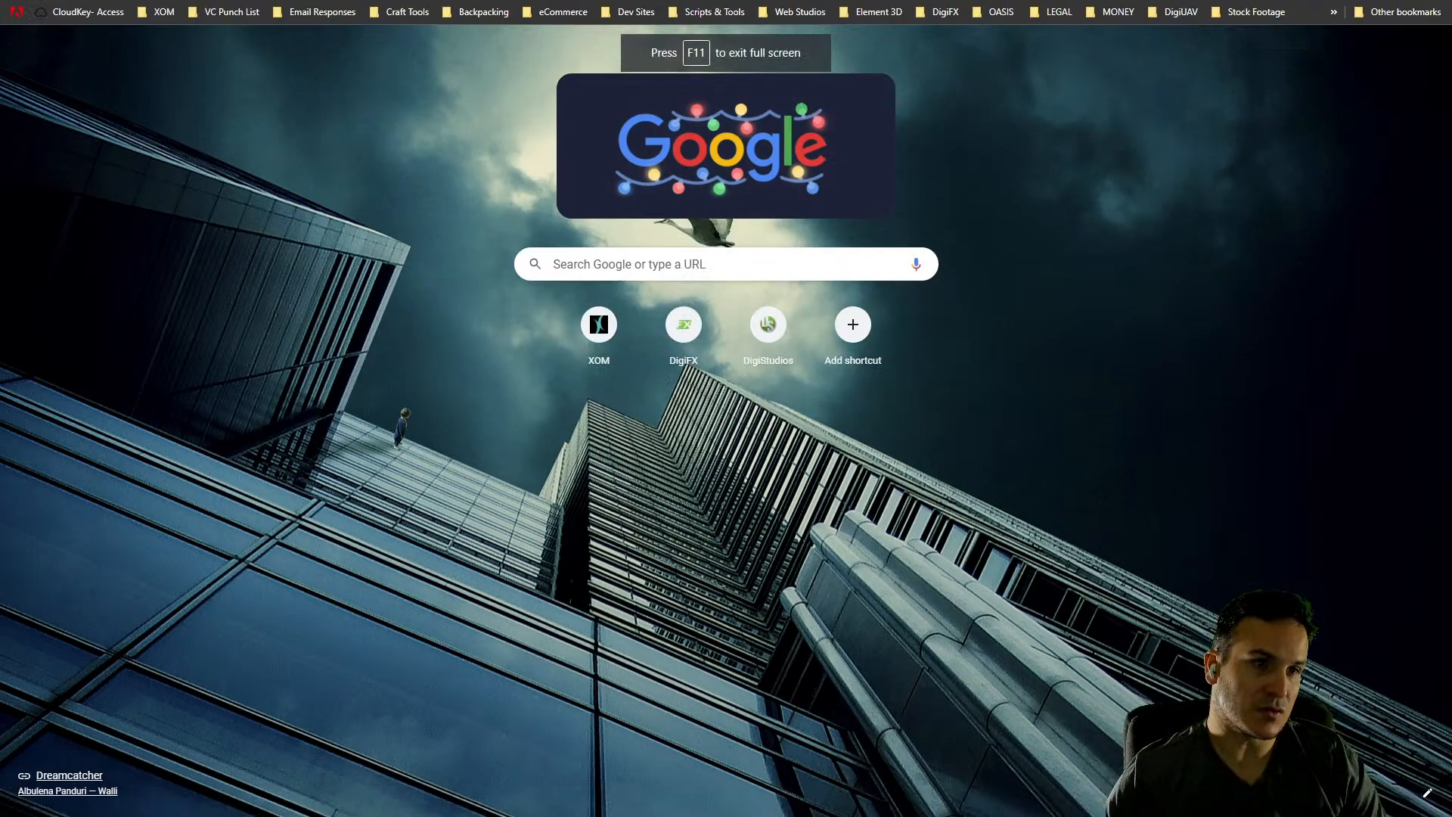
{"action": "right_click", "coordinate": [1311, 10]}
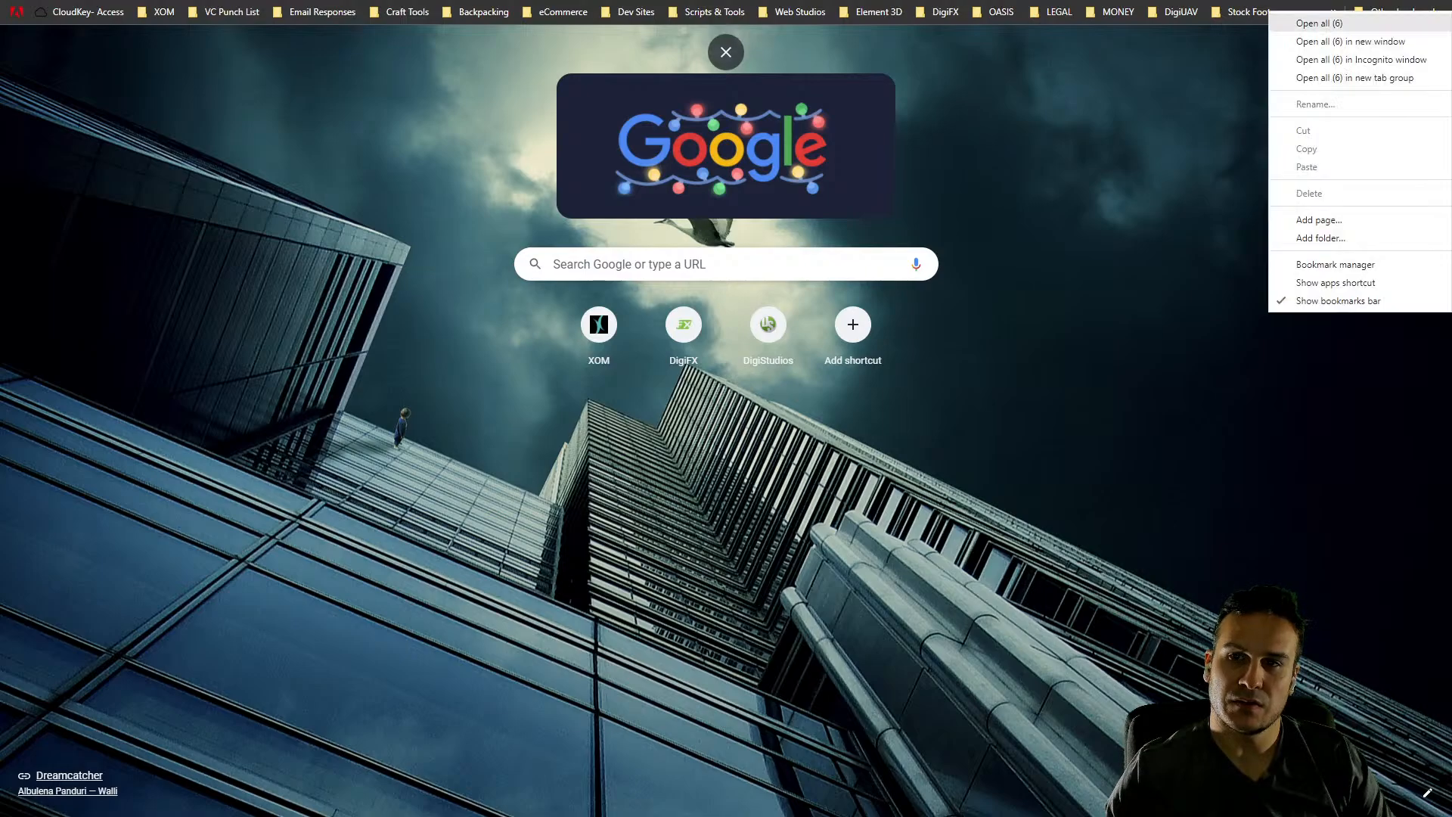
{"action": "left_click", "coordinate": [1338, 301]}
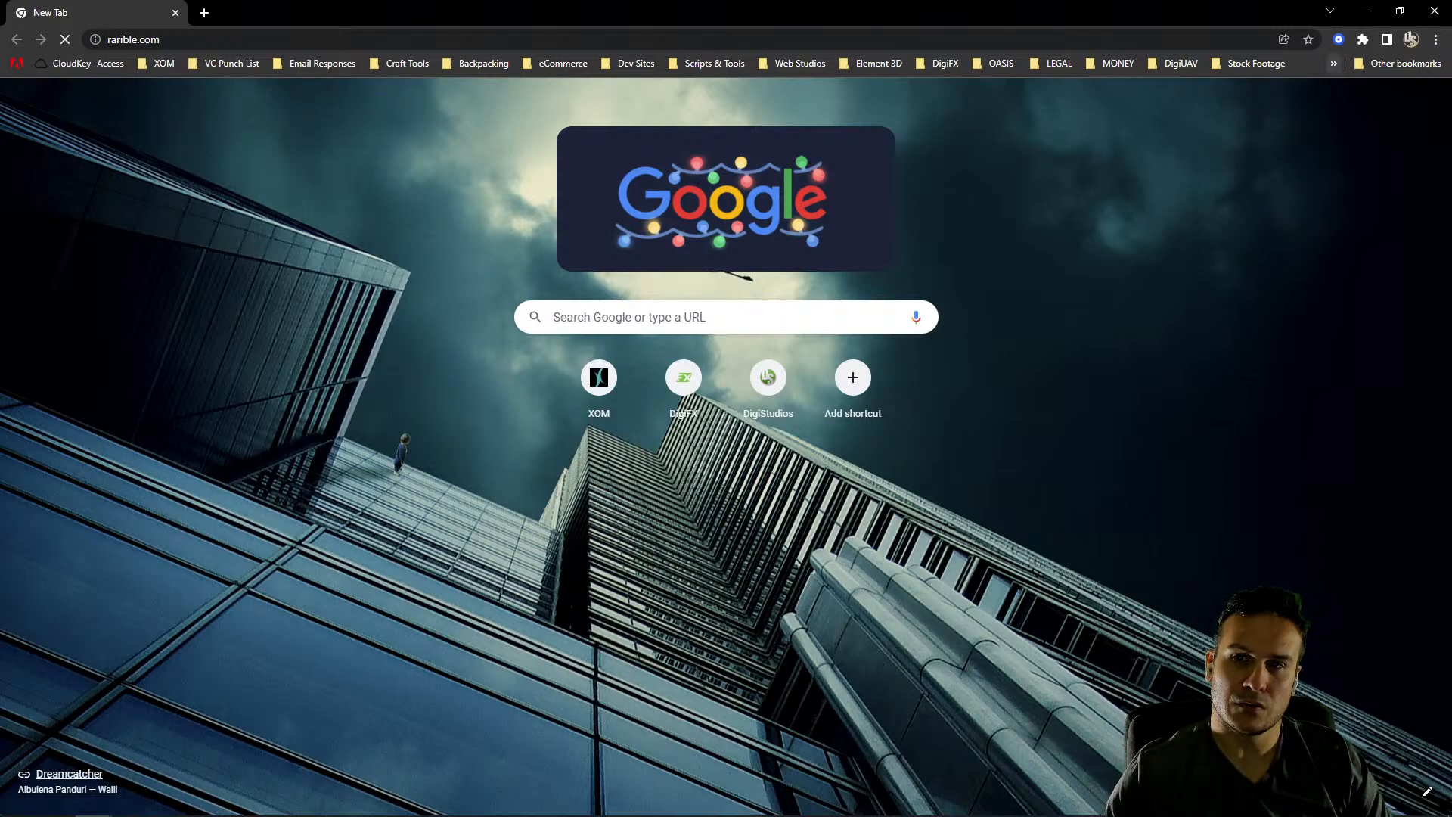
{"action": "right_click", "coordinate": [1406, 63]}
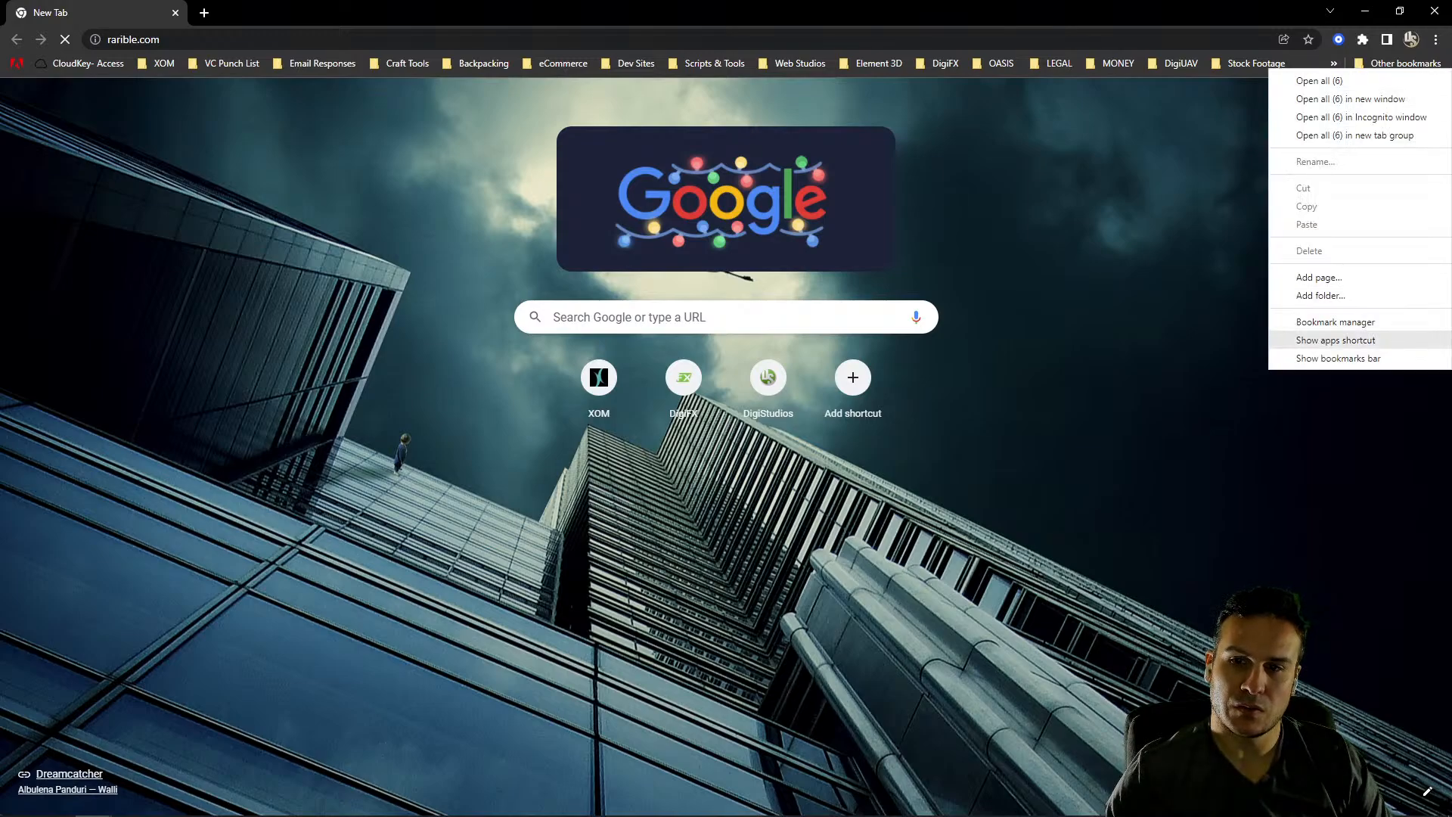
{"action": "left_click", "coordinate": [1338, 358]}
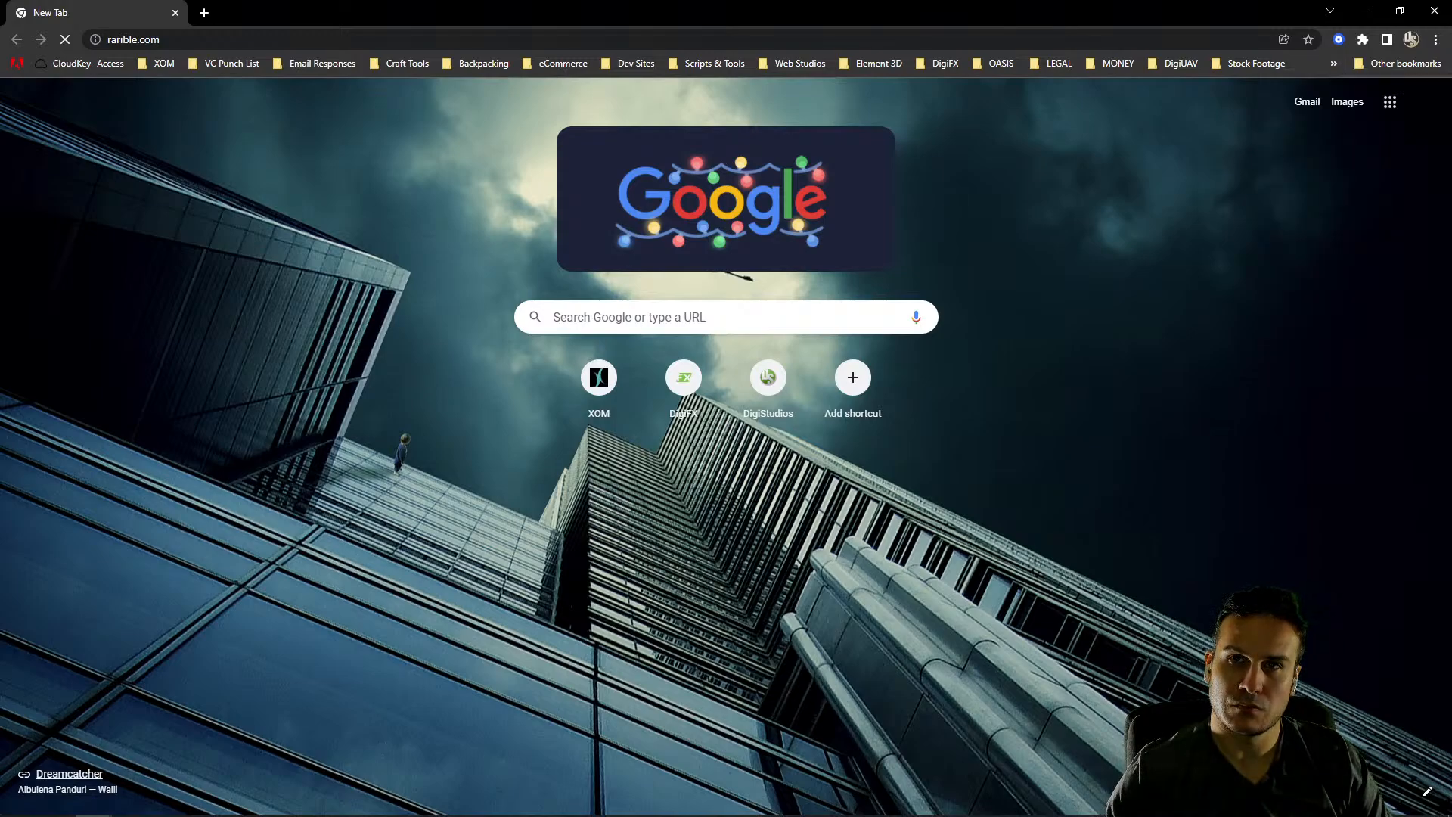
{"action": "left_click_drag", "start_coordinate": [1158, 11], "coordinate": [1118, 130]}
{"action": "right_click", "coordinate": [1177, 186]}
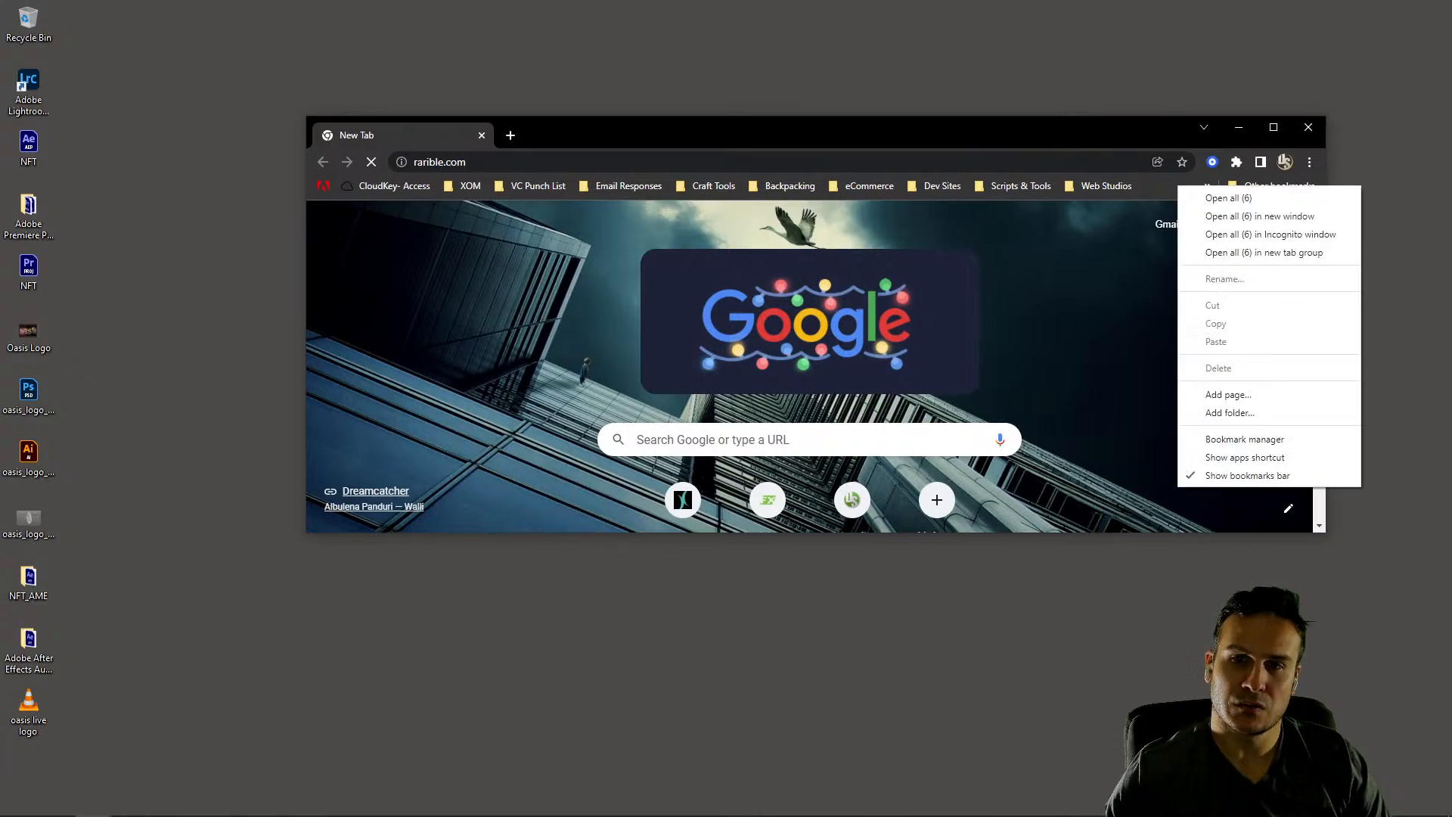
{"action": "left_click", "coordinate": [1247, 476]}
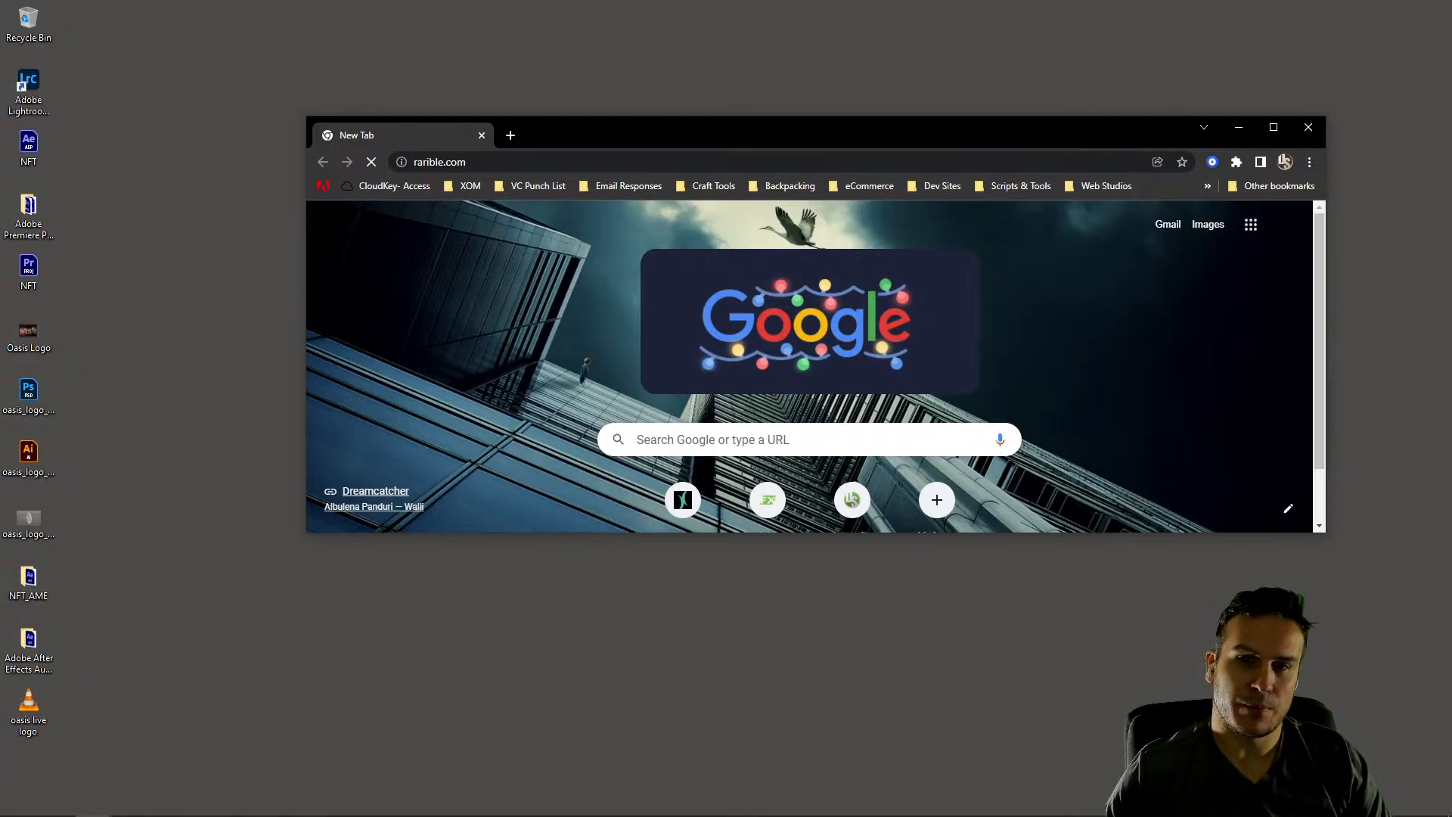
{"action": "key", "text": "F11"}
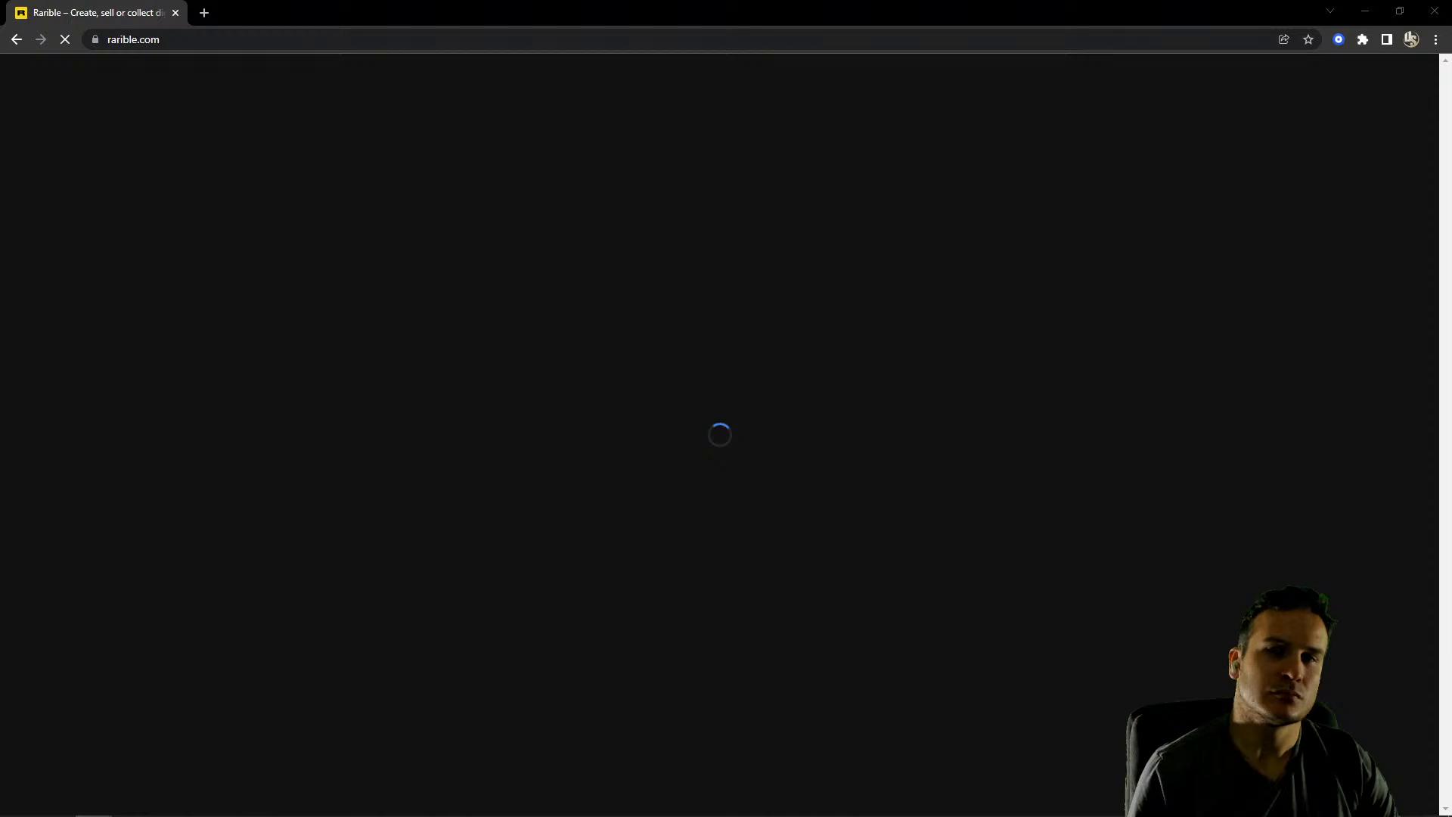
Start creating a single NFT item on the Ethereum blockchain in Rarible
{"action": "left_click_drag", "start_coordinate": [787, 12], "coordinate": [804, 292]}
{"action": "double_click", "coordinate": [804, 285]}
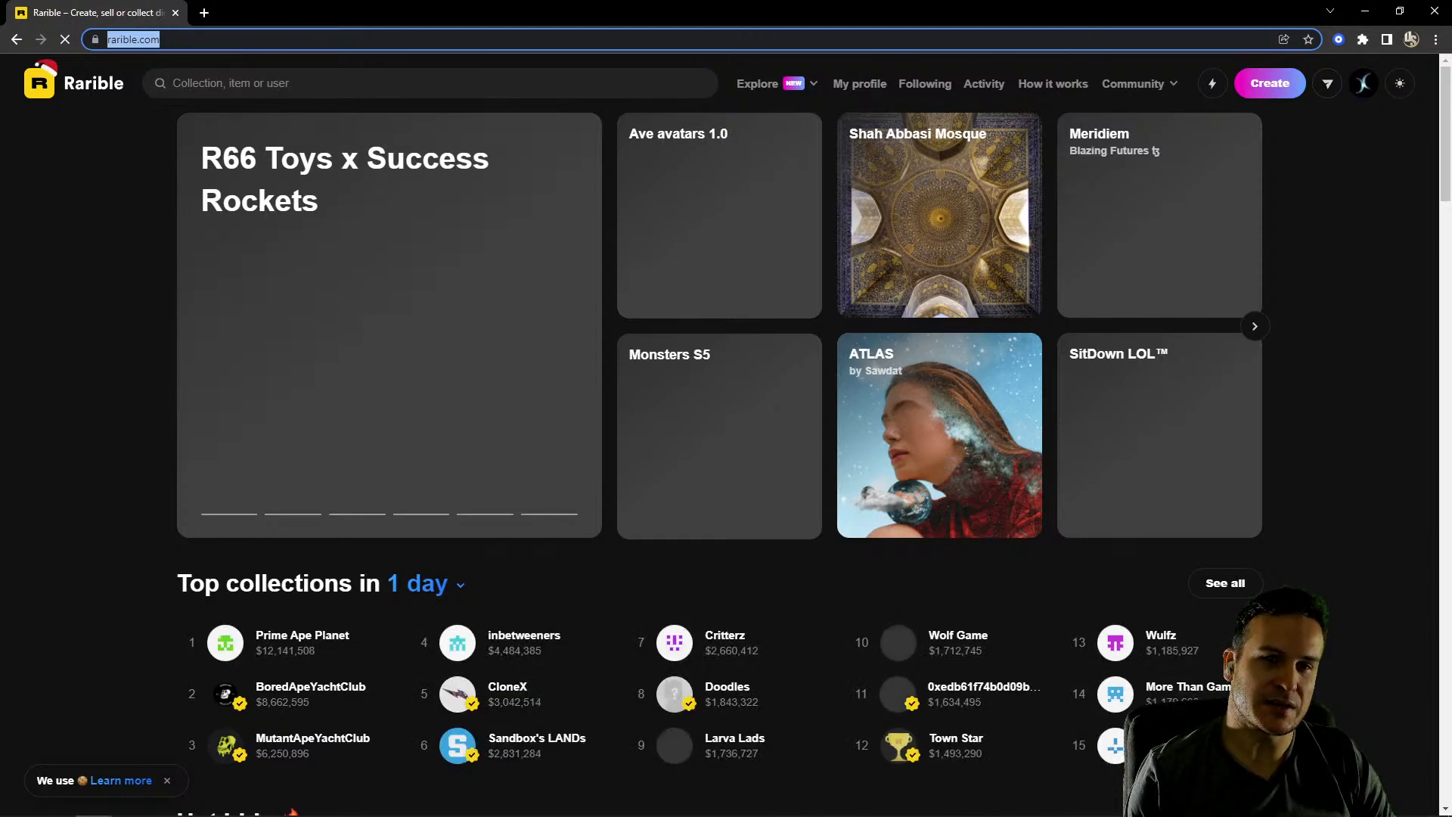
{"action": "left_click", "coordinate": [1270, 84]}
{"action": "scroll", "coordinate": [719, 423], "scroll_direction": "down", "scroll_amount": 1}
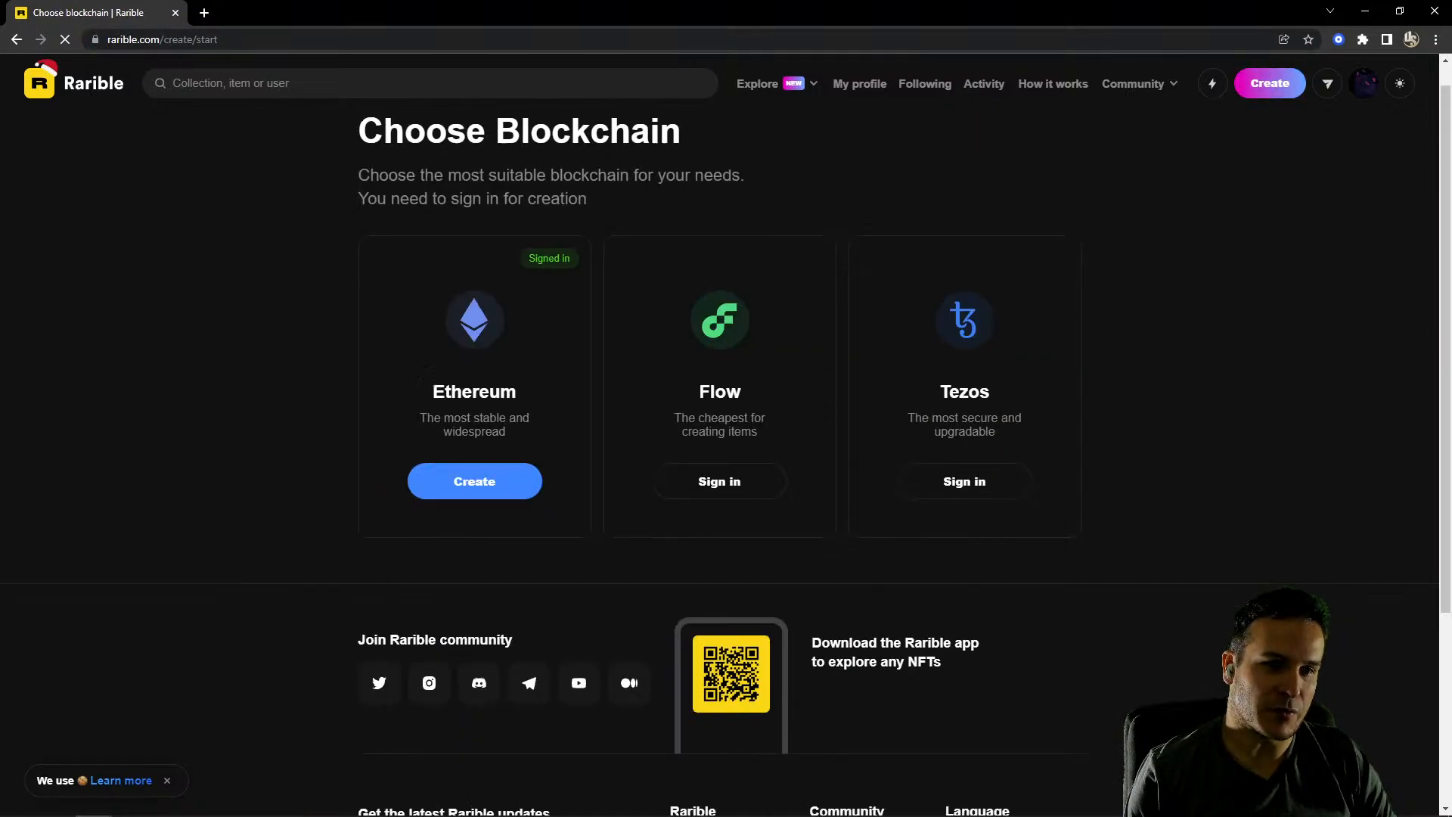
{"action": "scroll", "coordinate": [718, 423], "scroll_direction": "down", "scroll_amount": 3}
{"action": "scroll", "coordinate": [718, 424], "scroll_direction": "up", "scroll_amount": 4}
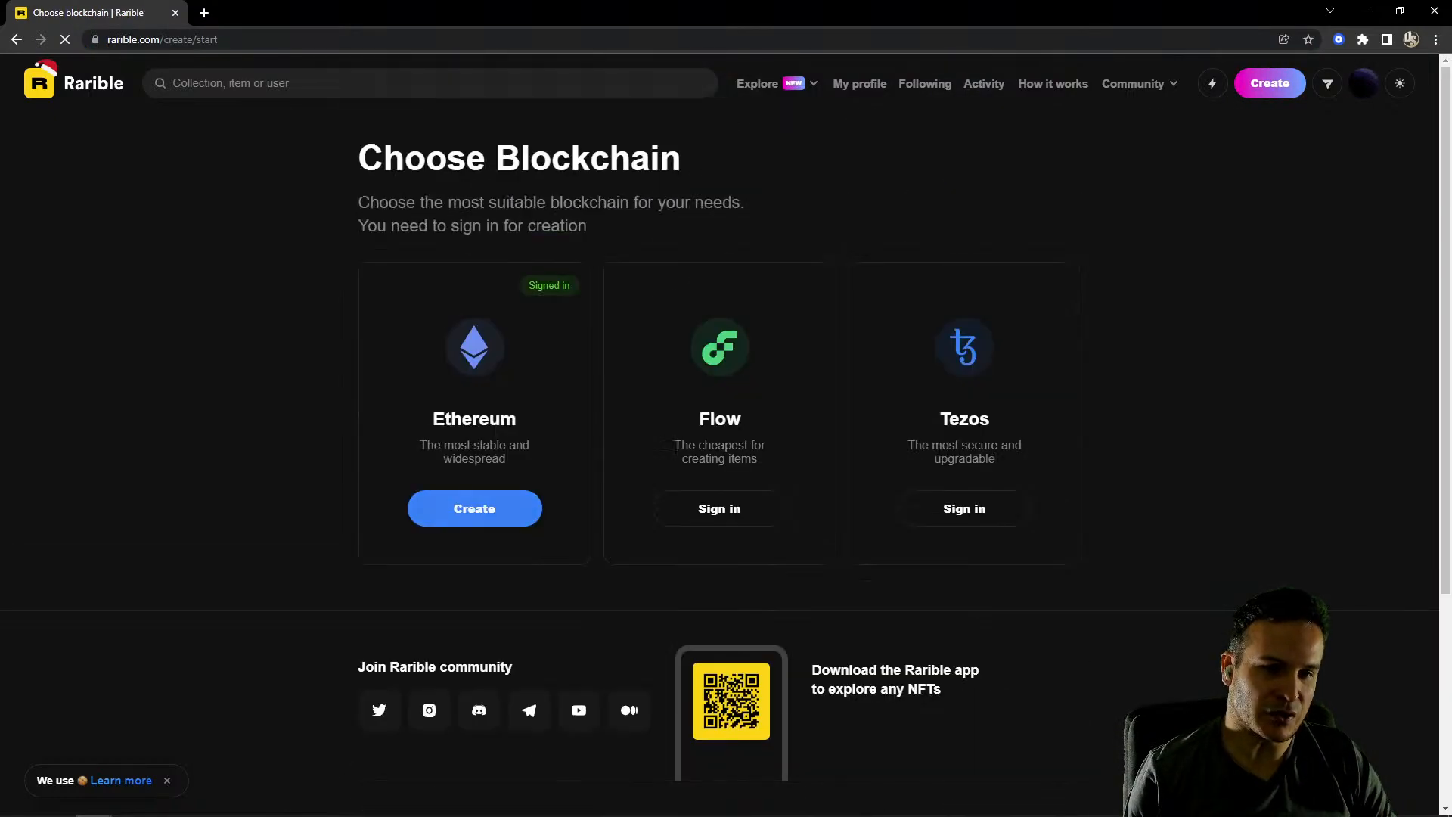
{"action": "left_click", "coordinate": [475, 508]}
{"action": "left_click", "coordinate": [529, 454]}
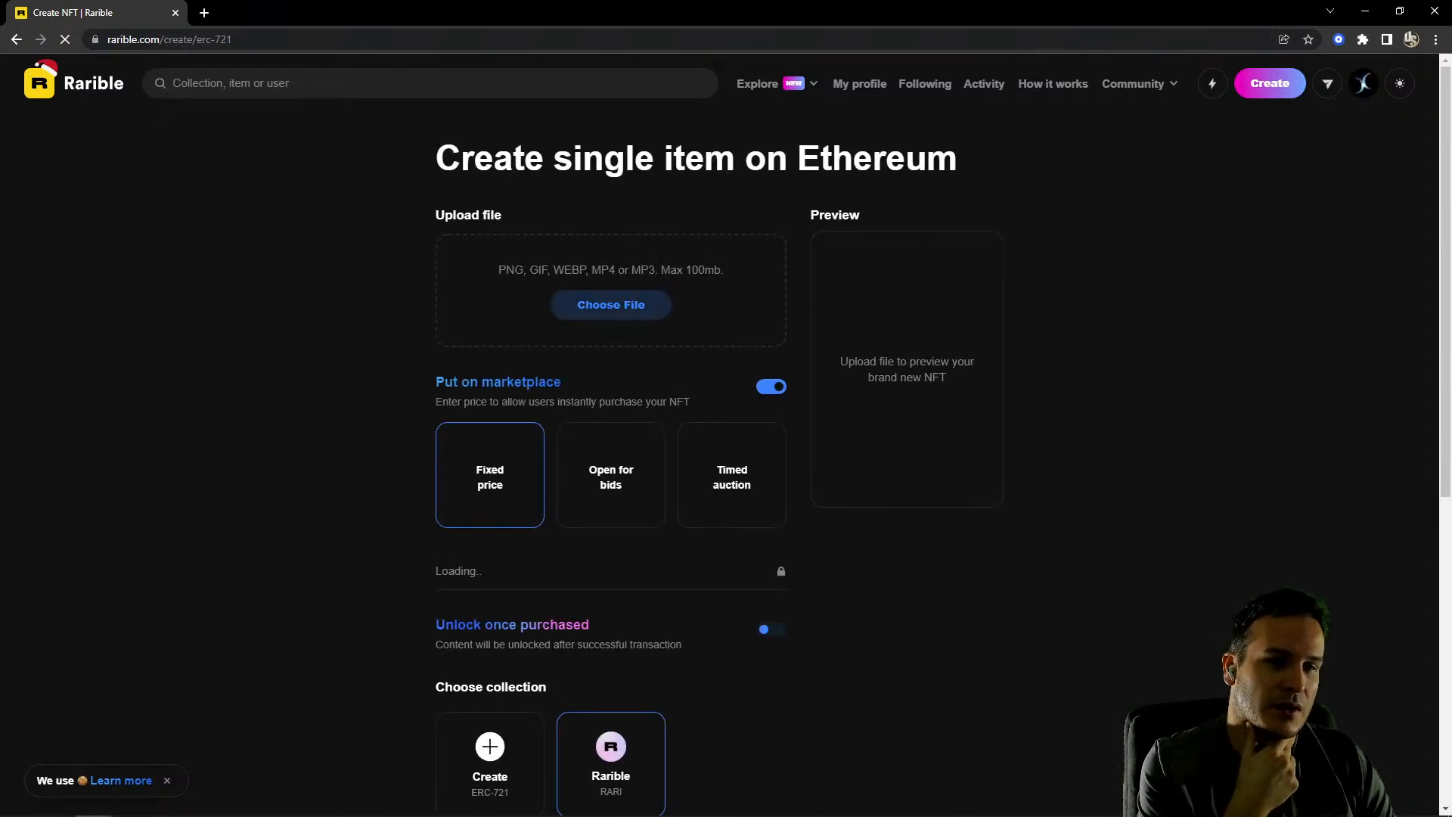
Restore the browser to a smaller, enlarged window beside the desktop icons, leaving the "oasis live logo" movie accessible
{"action": "left_click_drag", "start_coordinate": [670, 11], "coordinate": [716, 261]}
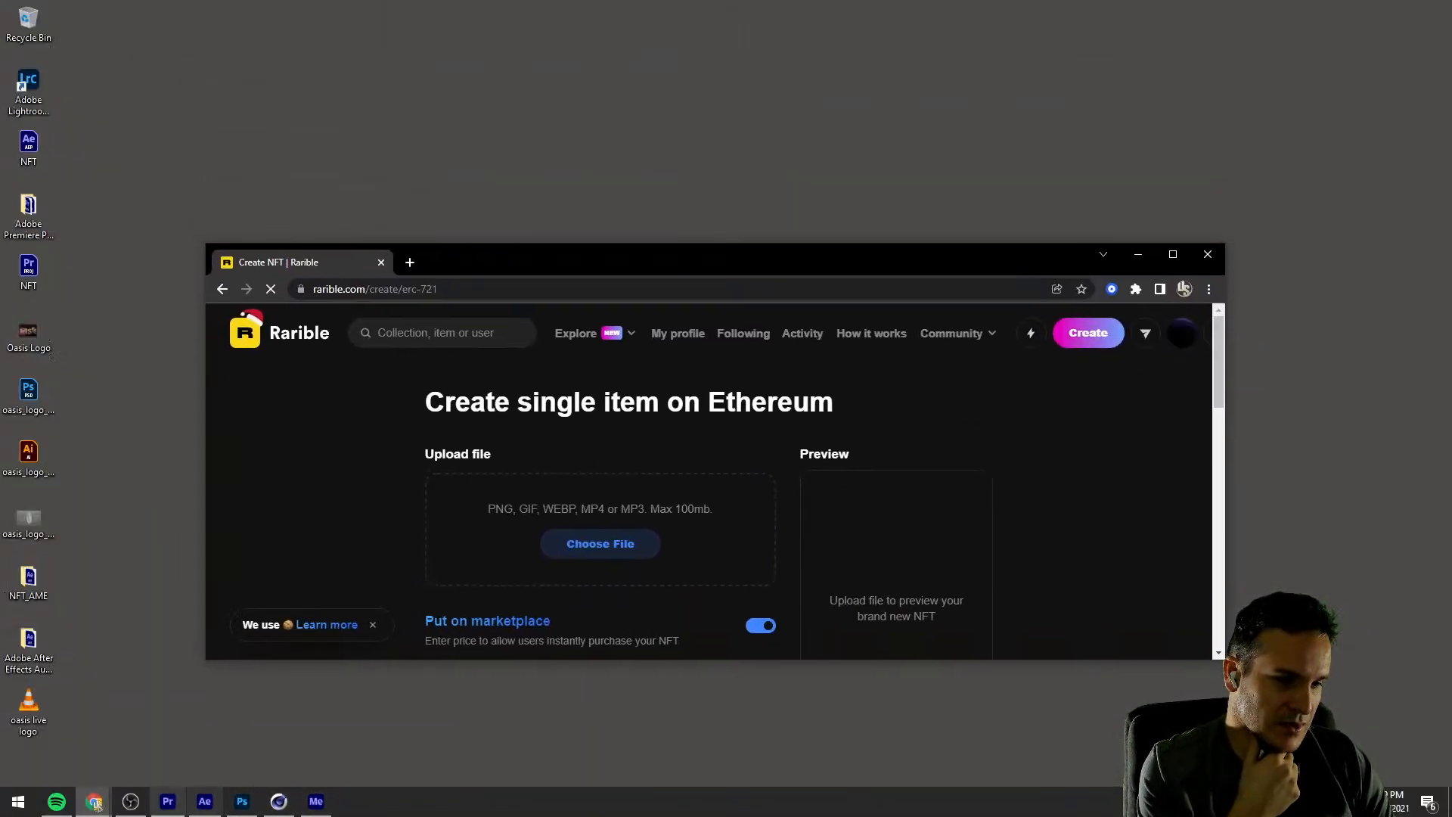
{"action": "key", "text": "alt+Tab"}
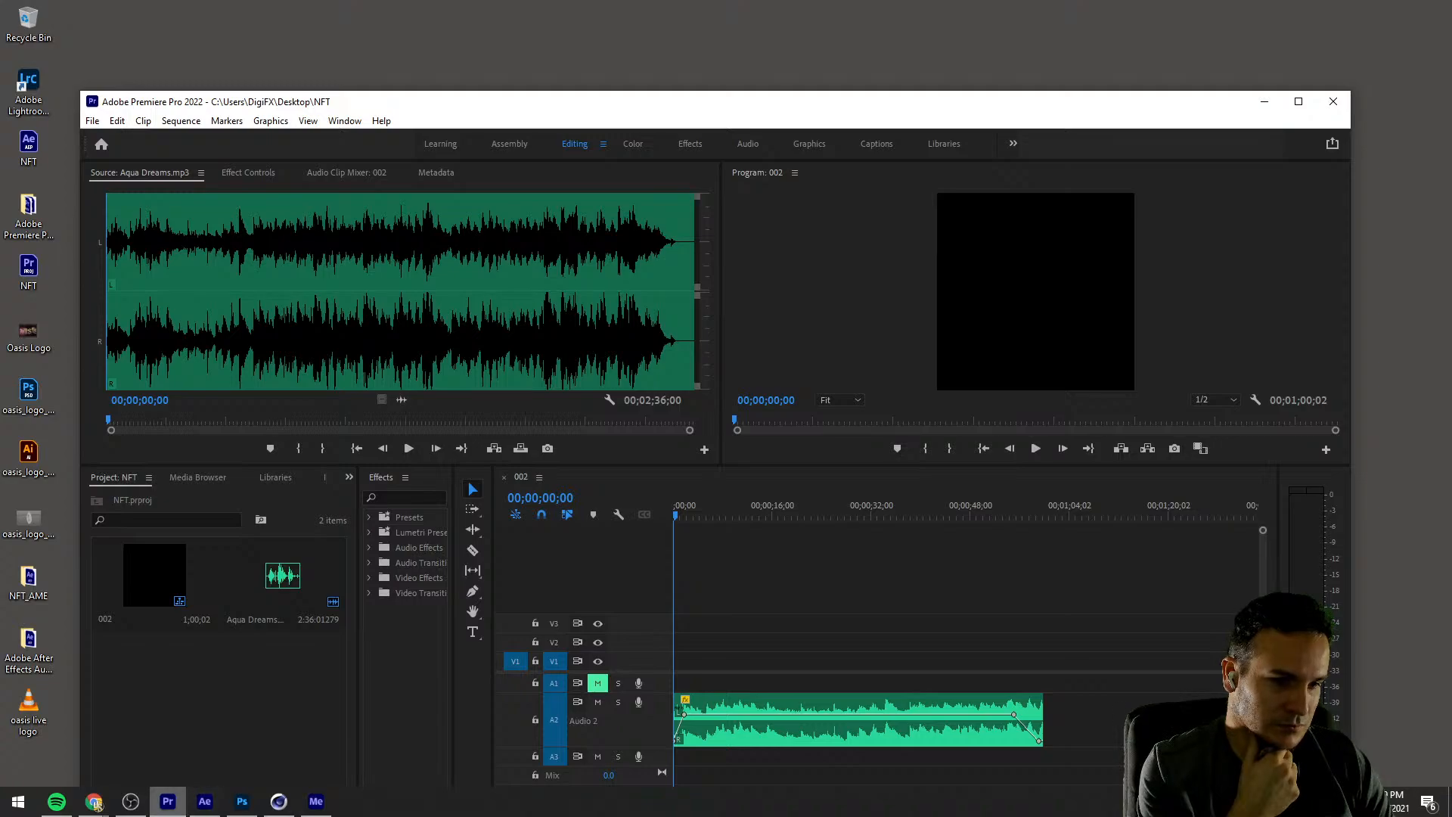
{"action": "key", "text": "alt+Tab"}
{"action": "key", "text": "alt+Tab"}
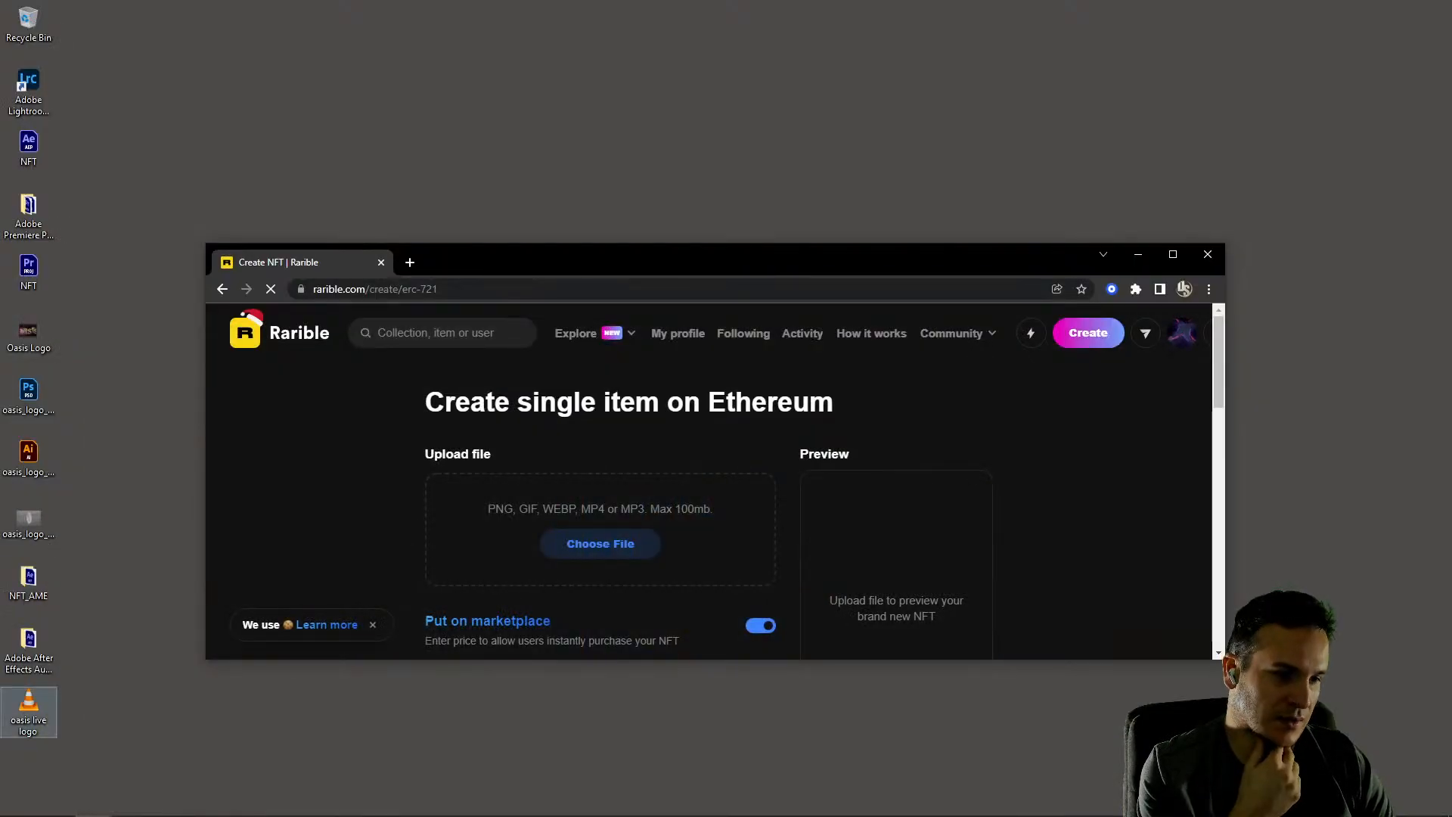
{"action": "left_click", "coordinate": [33, 718]}
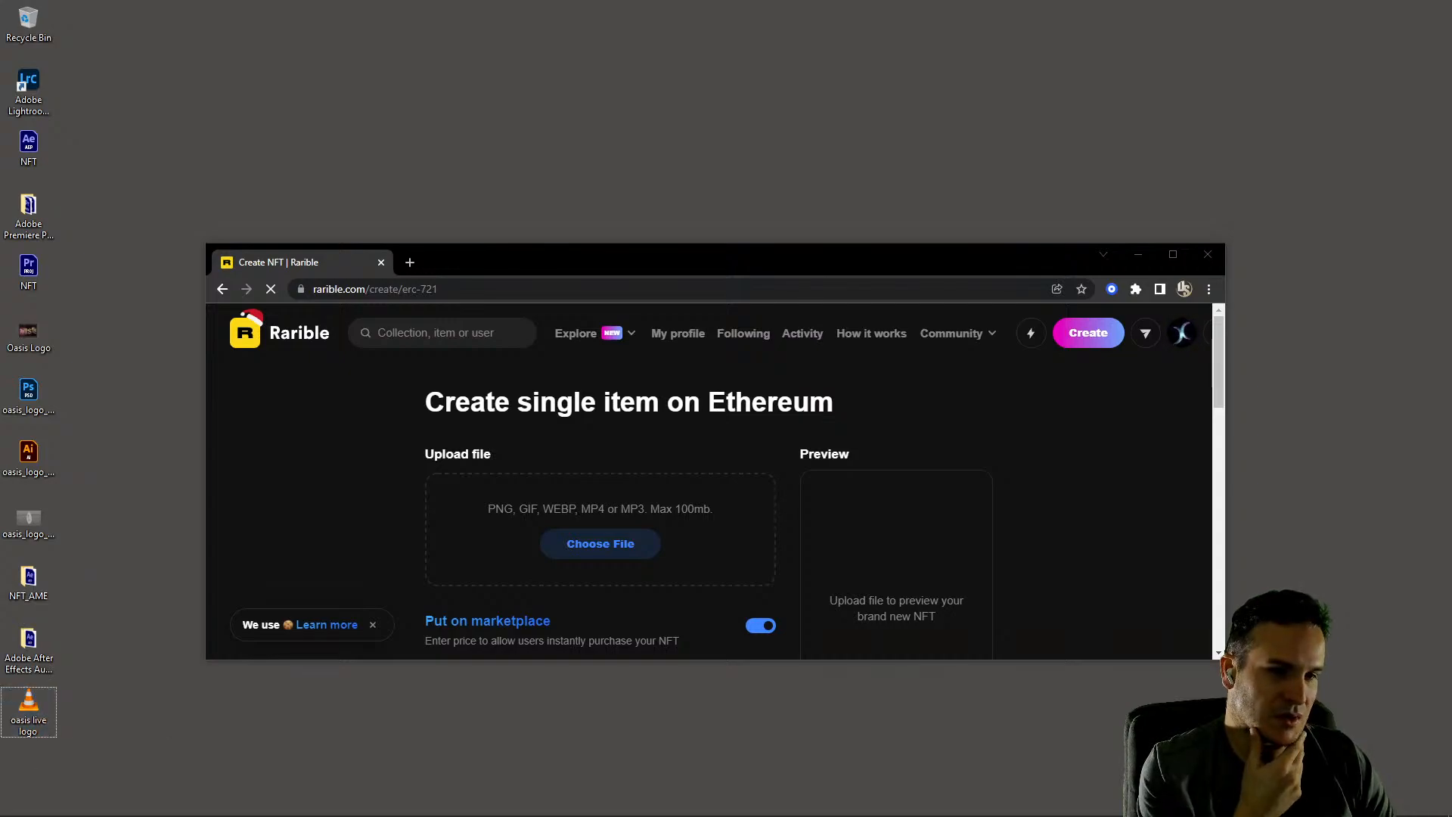
{"action": "left_click_drag", "start_coordinate": [586, 260], "coordinate": [885, 340]}
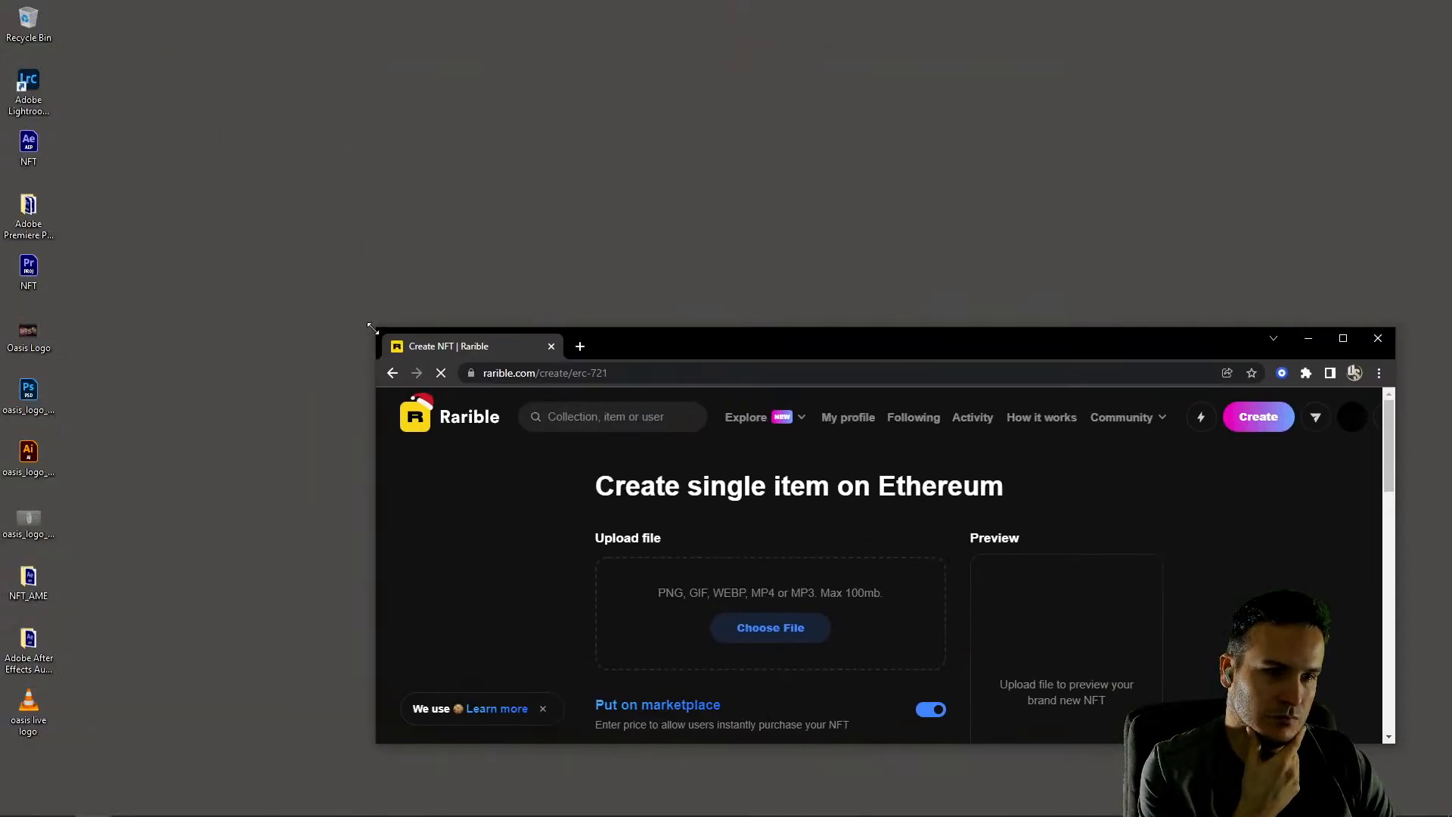
{"action": "left_click_drag", "start_coordinate": [373, 329], "coordinate": [287, 59]}
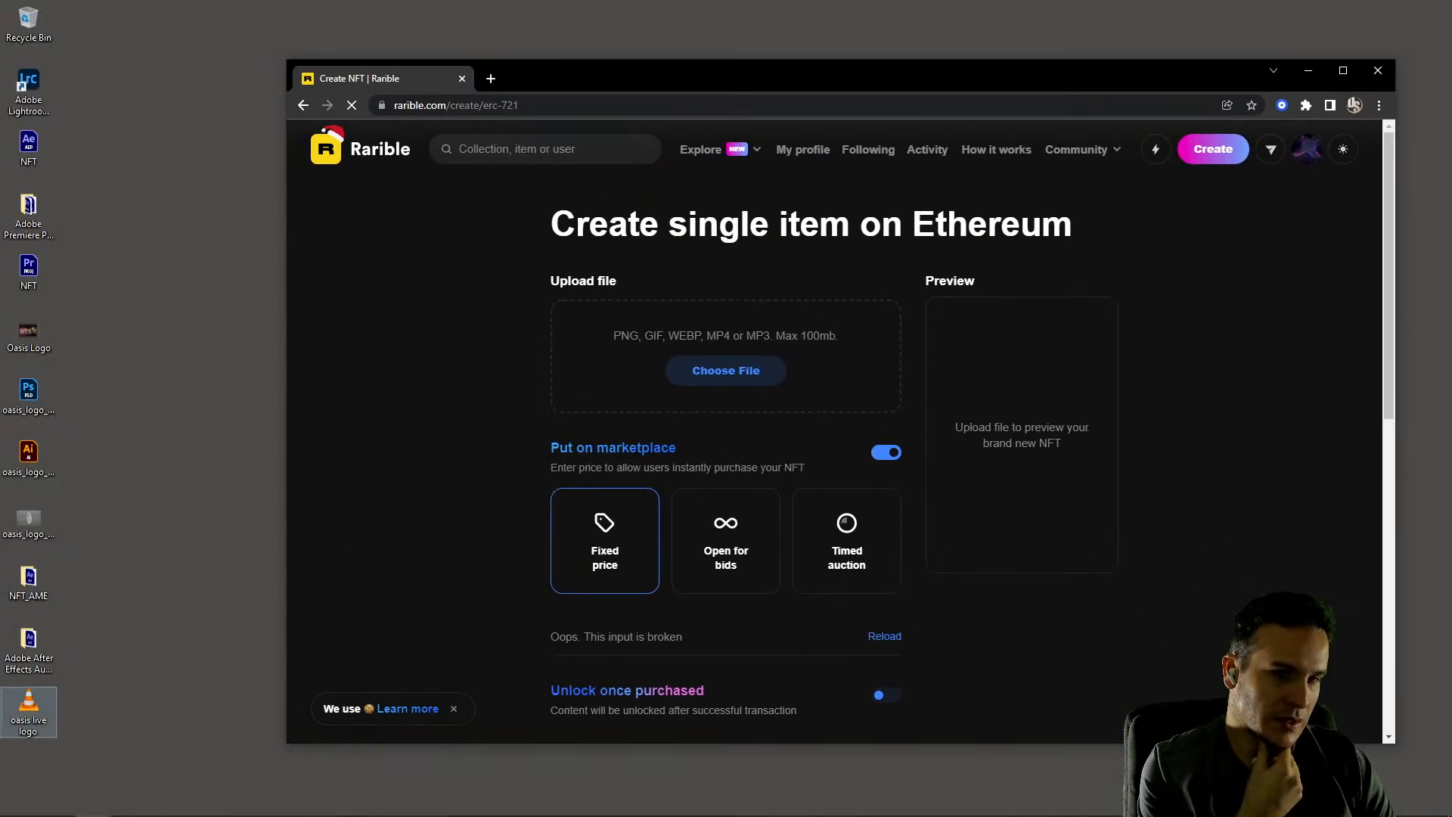
Check the file size of the "oasis live logo" movie in its Windows file properties
{"action": "mouse_move", "coordinate": [96, 804]}
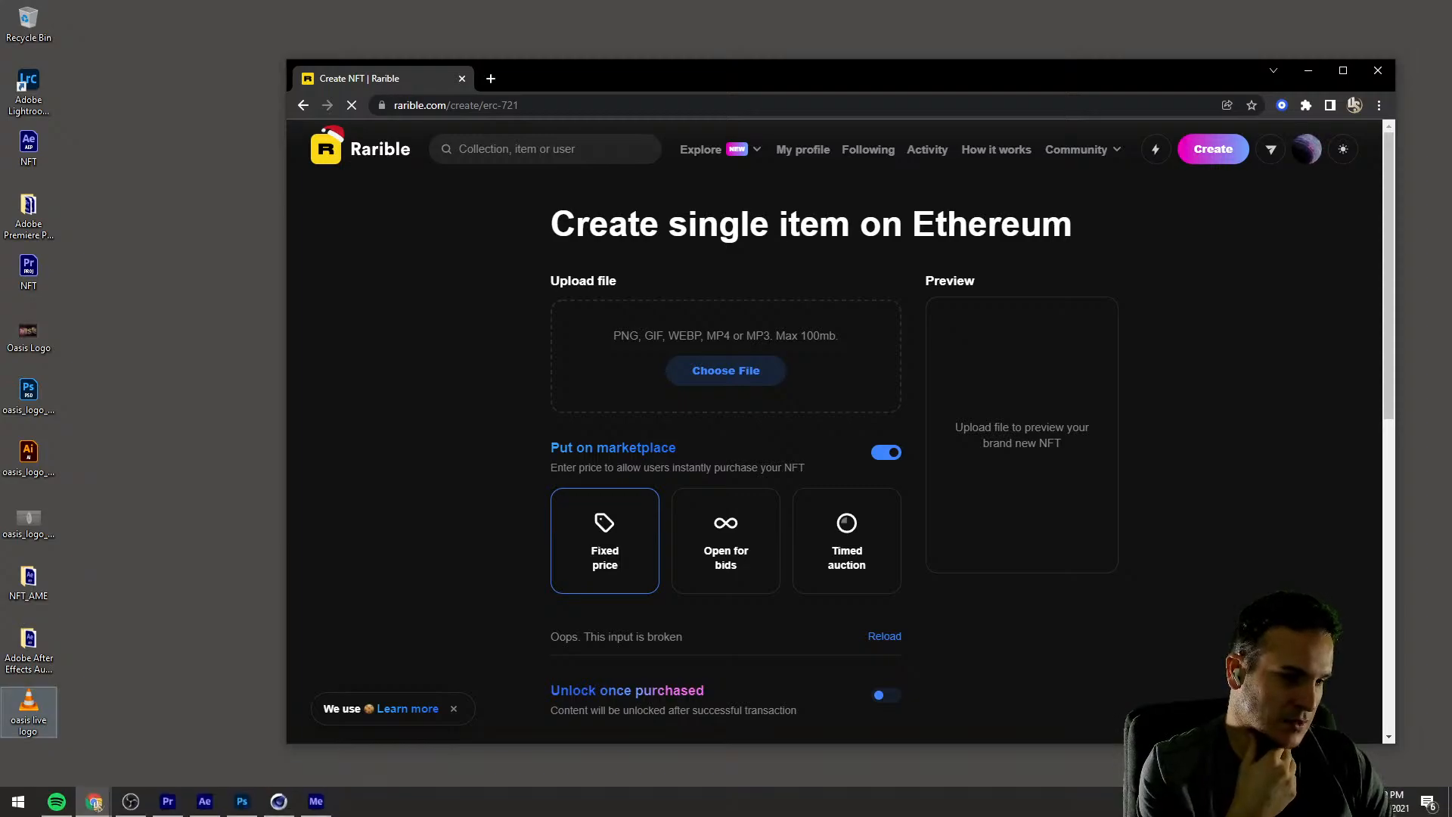
{"action": "left_click", "coordinate": [29, 706]}
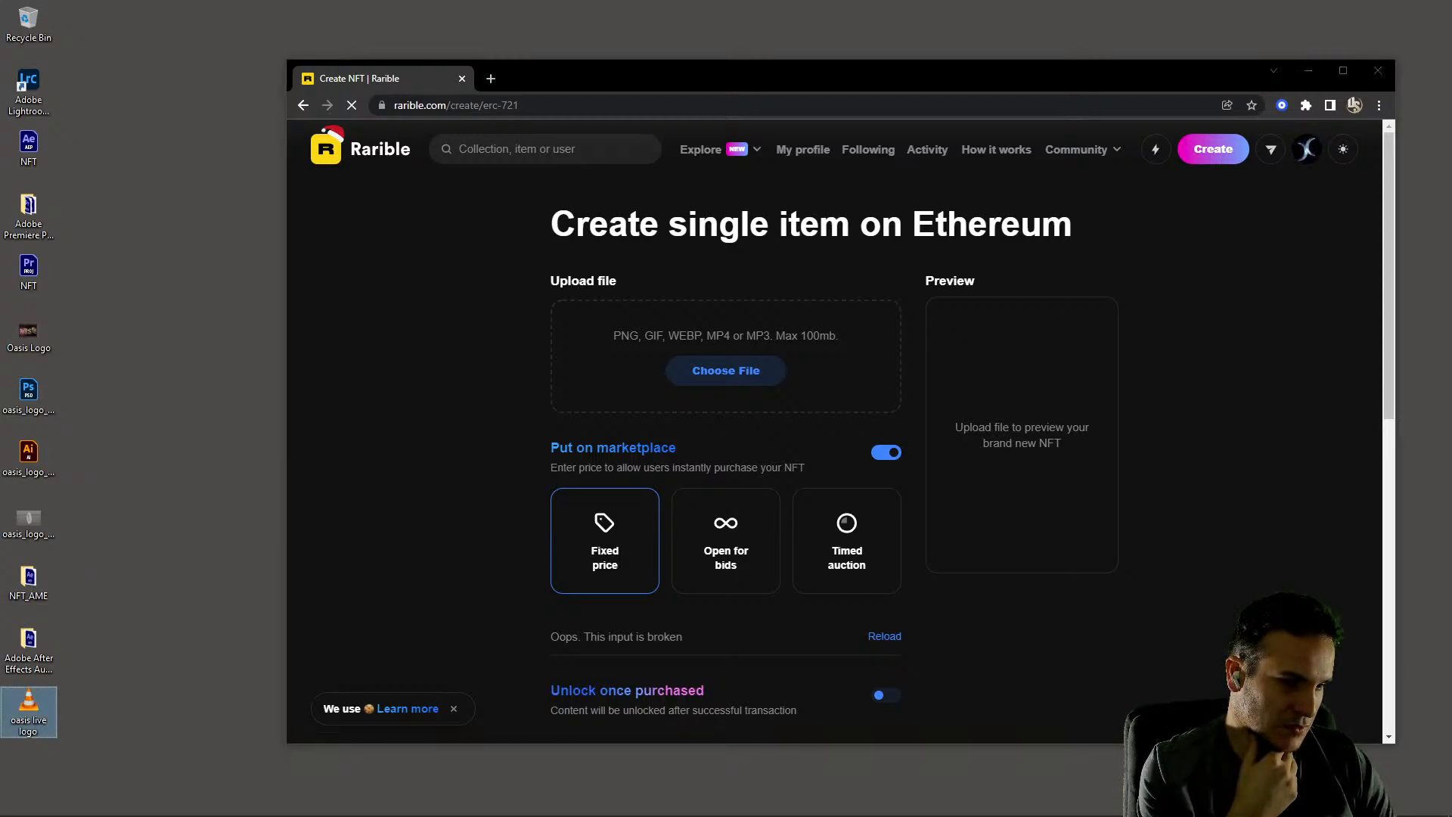
{"action": "left_click", "coordinate": [29, 720]}
{"action": "right_click", "coordinate": [29, 719]}
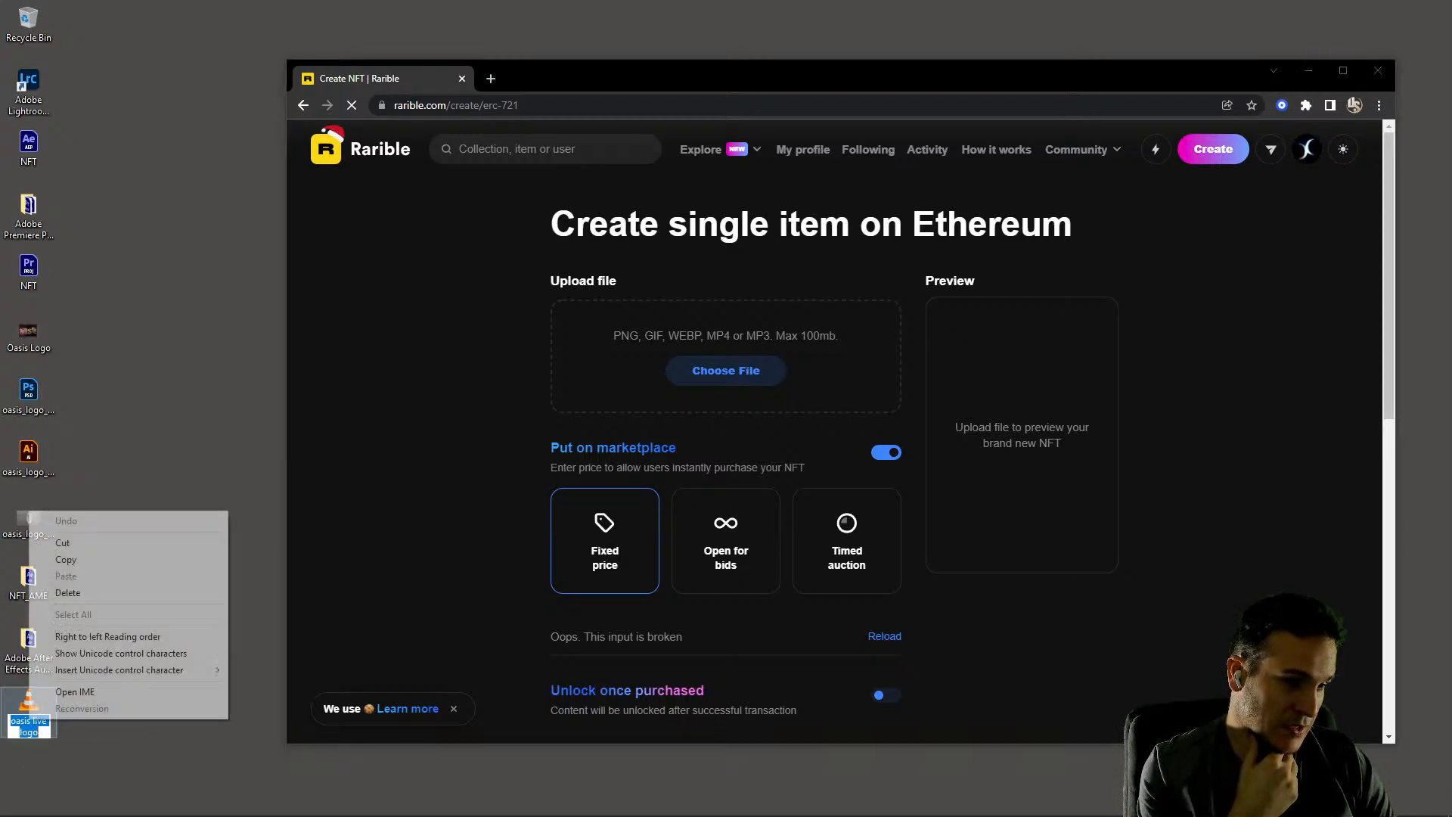
{"action": "left_click", "coordinate": [29, 703]}
{"action": "right_click", "coordinate": [23, 730]}
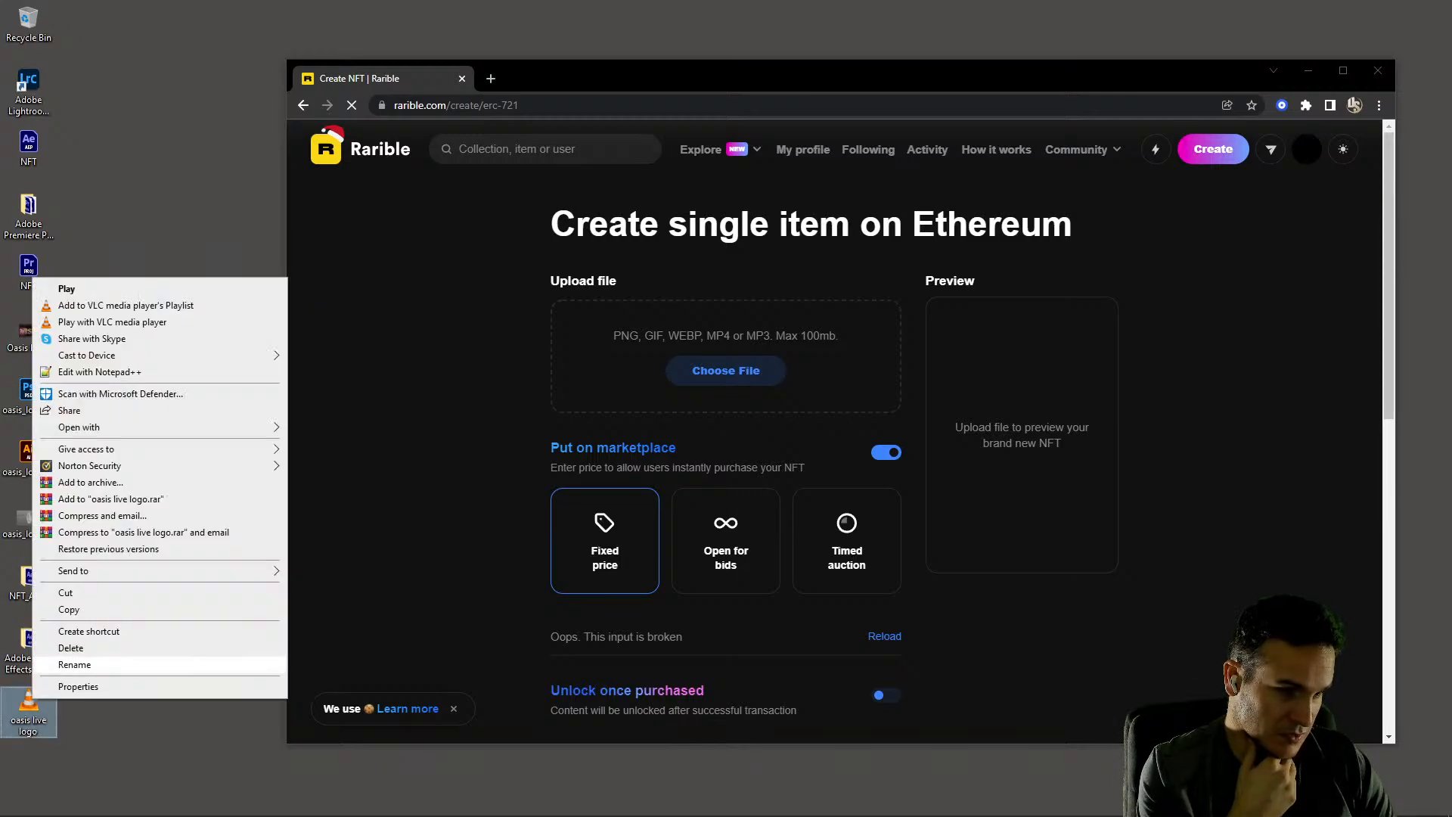
{"action": "left_click", "coordinate": [78, 686]}
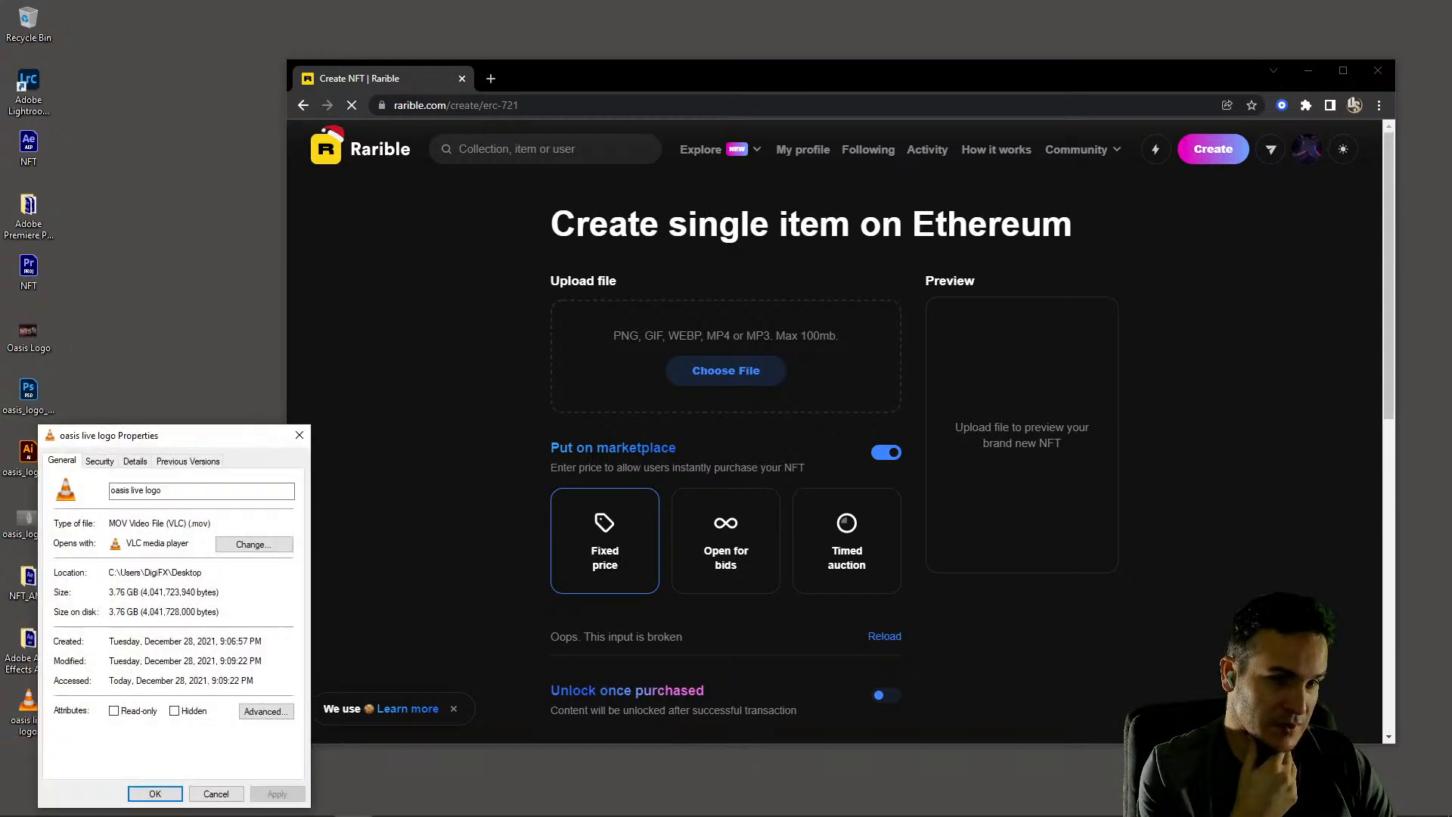
{"action": "left_click_drag", "start_coordinate": [211, 432], "coordinate": [297, 138]}
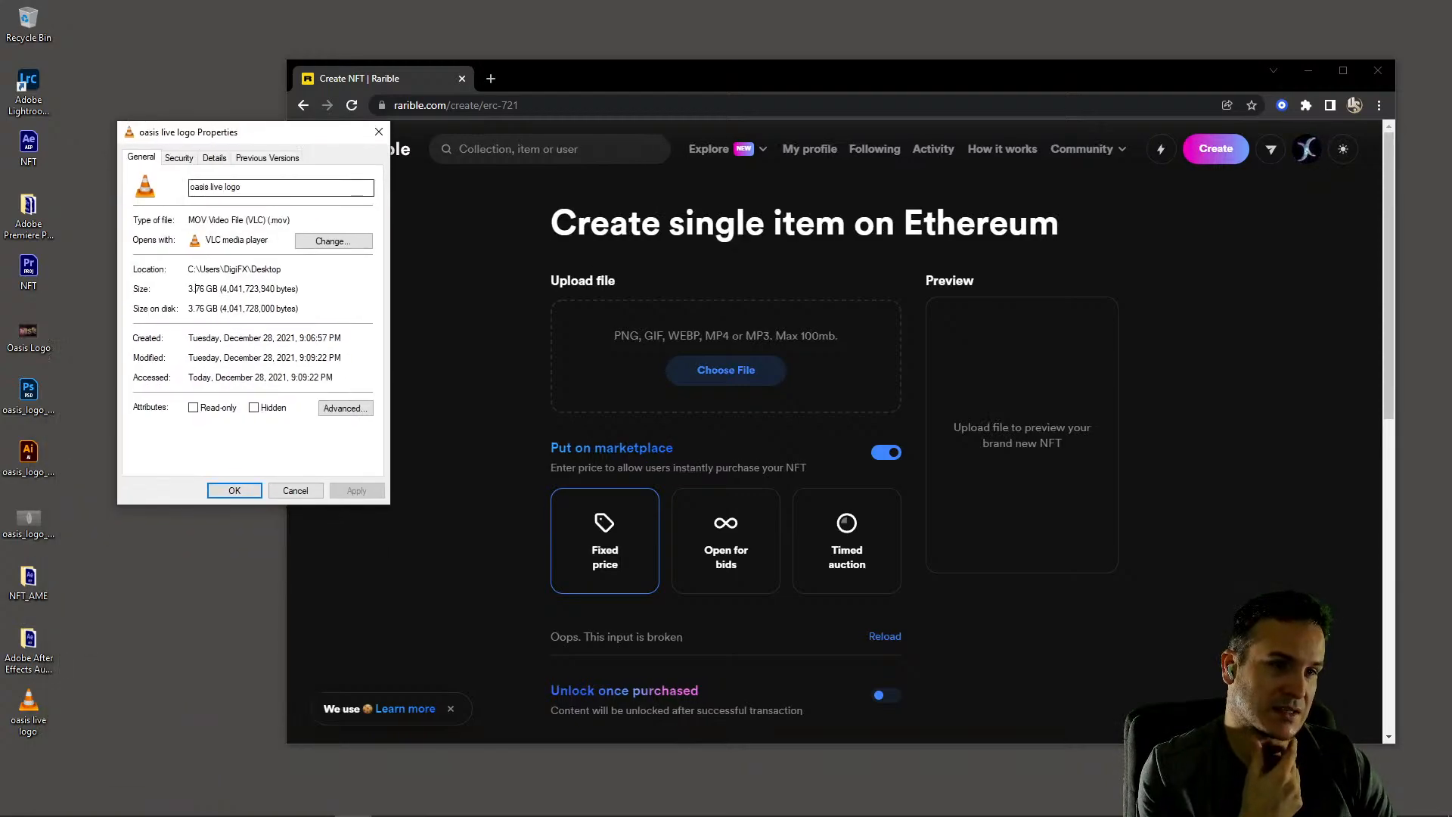
{"action": "left_click", "coordinate": [470, 257]}
{"action": "left_click_drag", "start_coordinate": [257, 132], "coordinate": [260, 135]}
{"action": "left_click", "coordinate": [381, 135]}
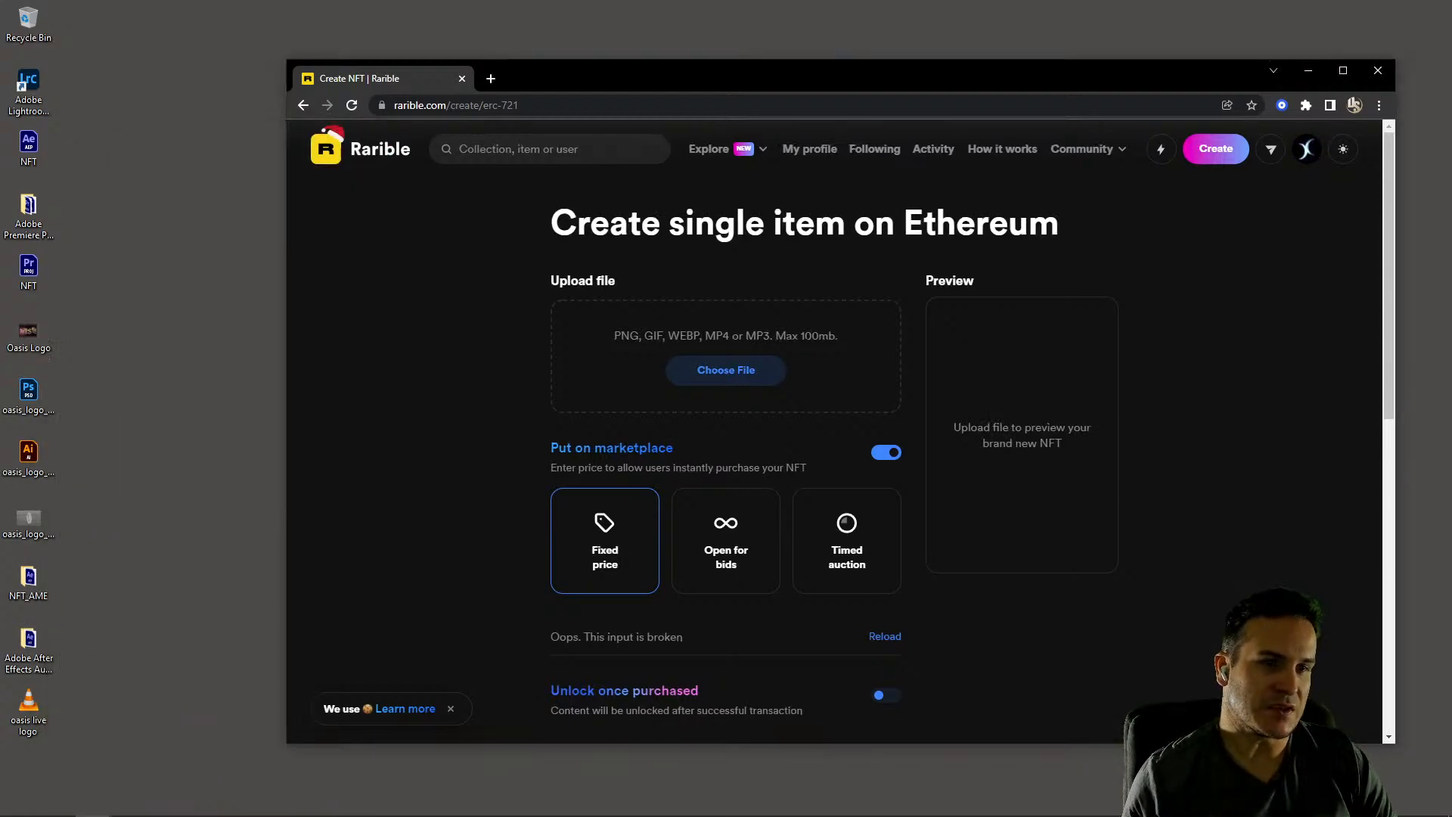
Switch to Adobe Media Encoder and remove the existing GX010035 and RENDER items from the queue
{"action": "key", "text": "super"}
{"action": "type", "text": "media"}
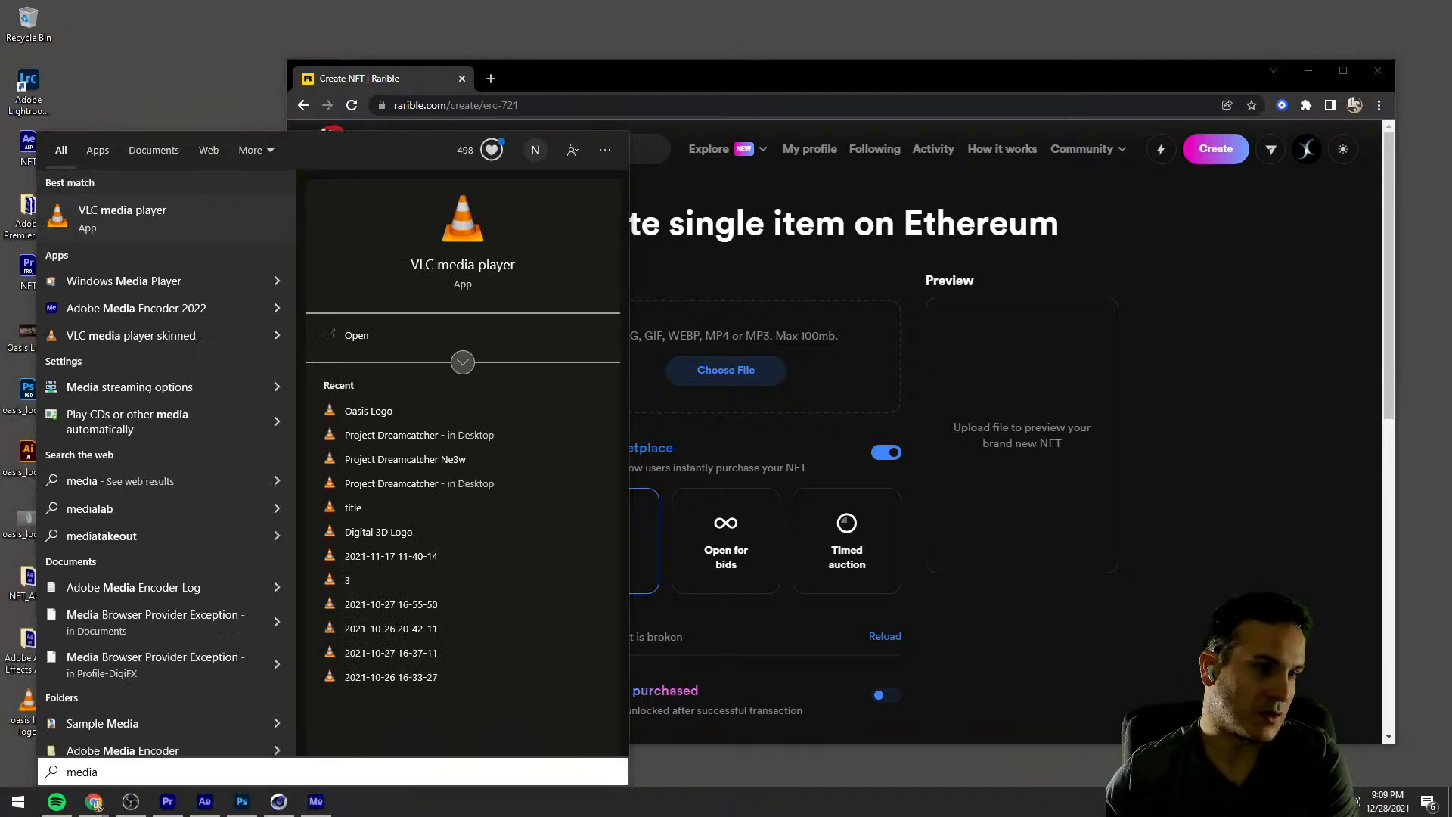
{"action": "left_click", "coordinate": [316, 802]}
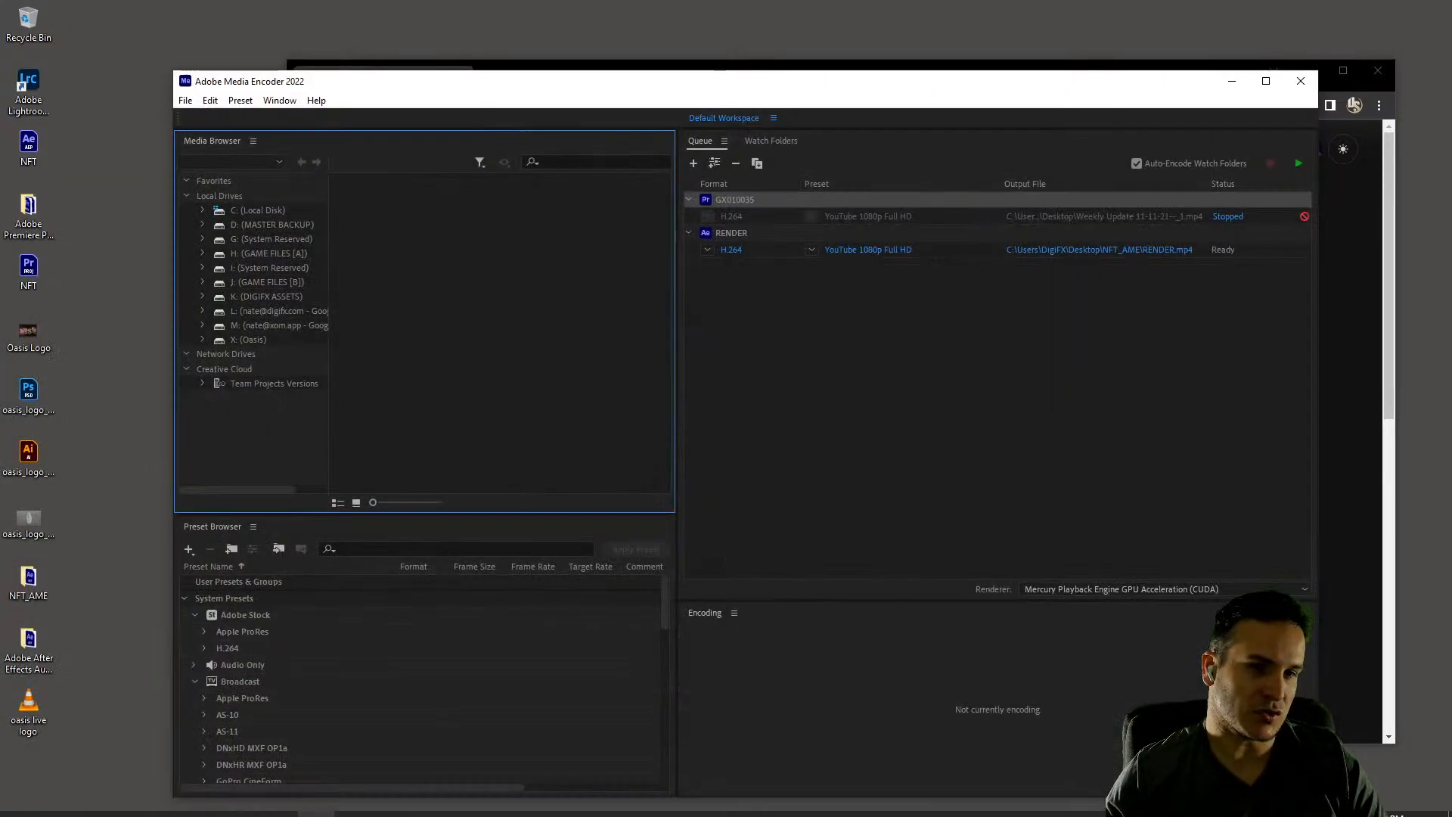
{"action": "mouse_move", "coordinate": [379, 74]}
{"action": "left_mouse_down"}
{"action": "mouse_move", "coordinate": [379, 38]}
{"action": "mouse_move", "coordinate": [378, 66]}
{"action": "left_mouse_up"}
{"action": "left_click", "coordinate": [735, 190]}
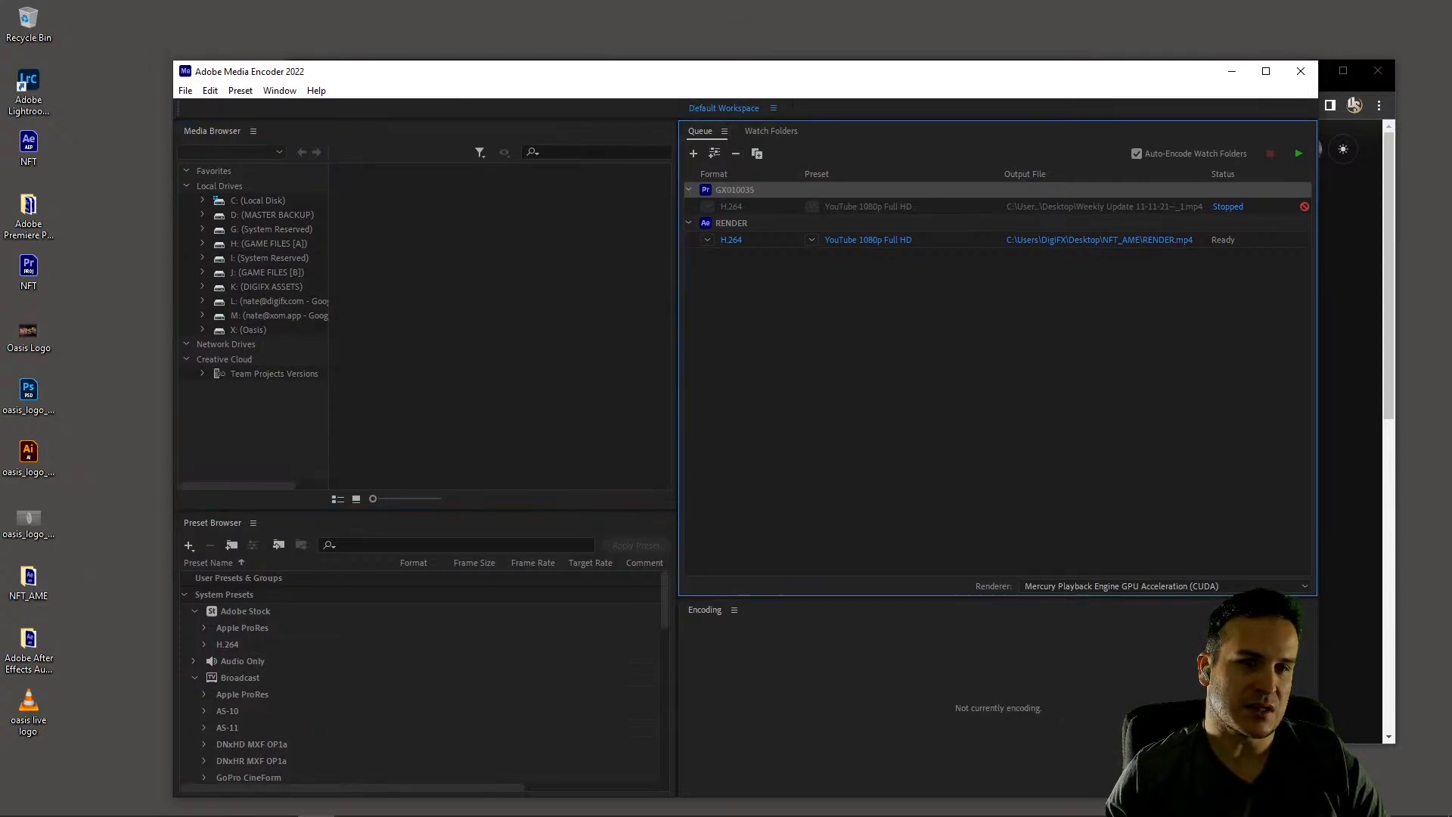
{"action": "key", "text": "Delete"}
{"action": "key", "text": "Return"}
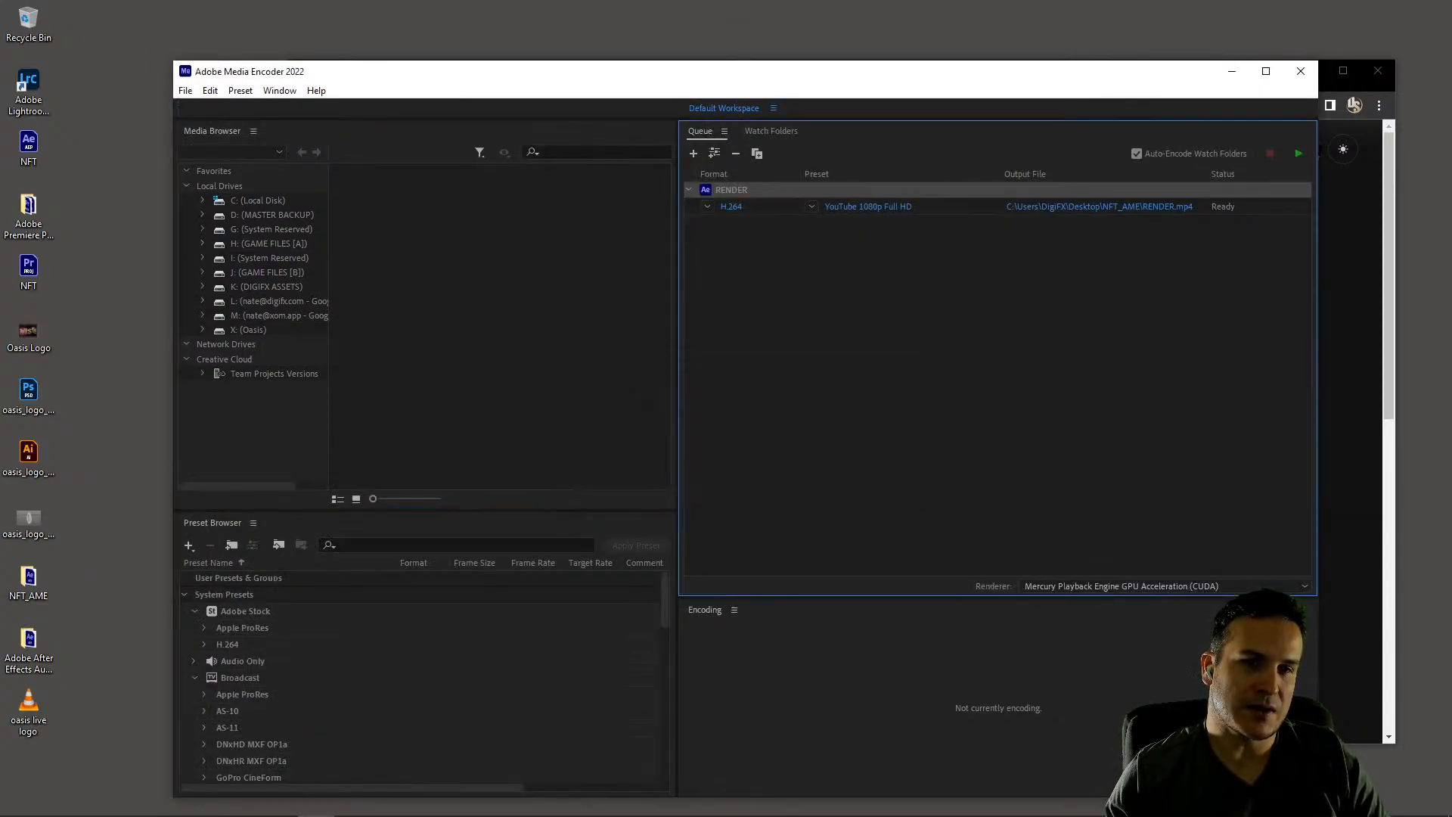
{"action": "key", "text": "Delete"}
{"action": "key", "text": "Return"}
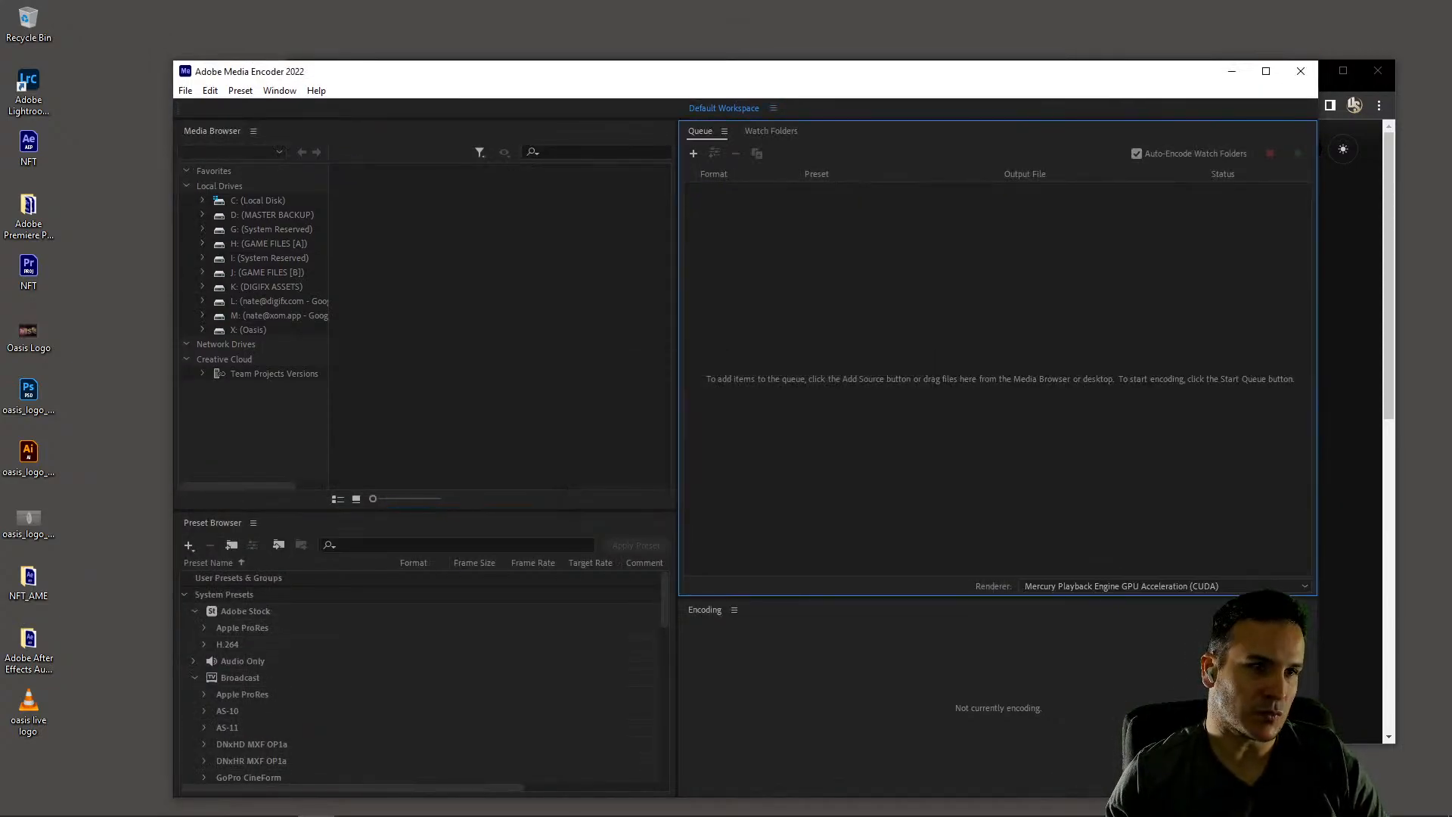
Queue "oasis live logo.mov" from the desktop with the "H264 - Match Source - PQ" preset and start encoding
{"action": "left_click_drag", "start_coordinate": [29, 703], "coordinate": [837, 383]}
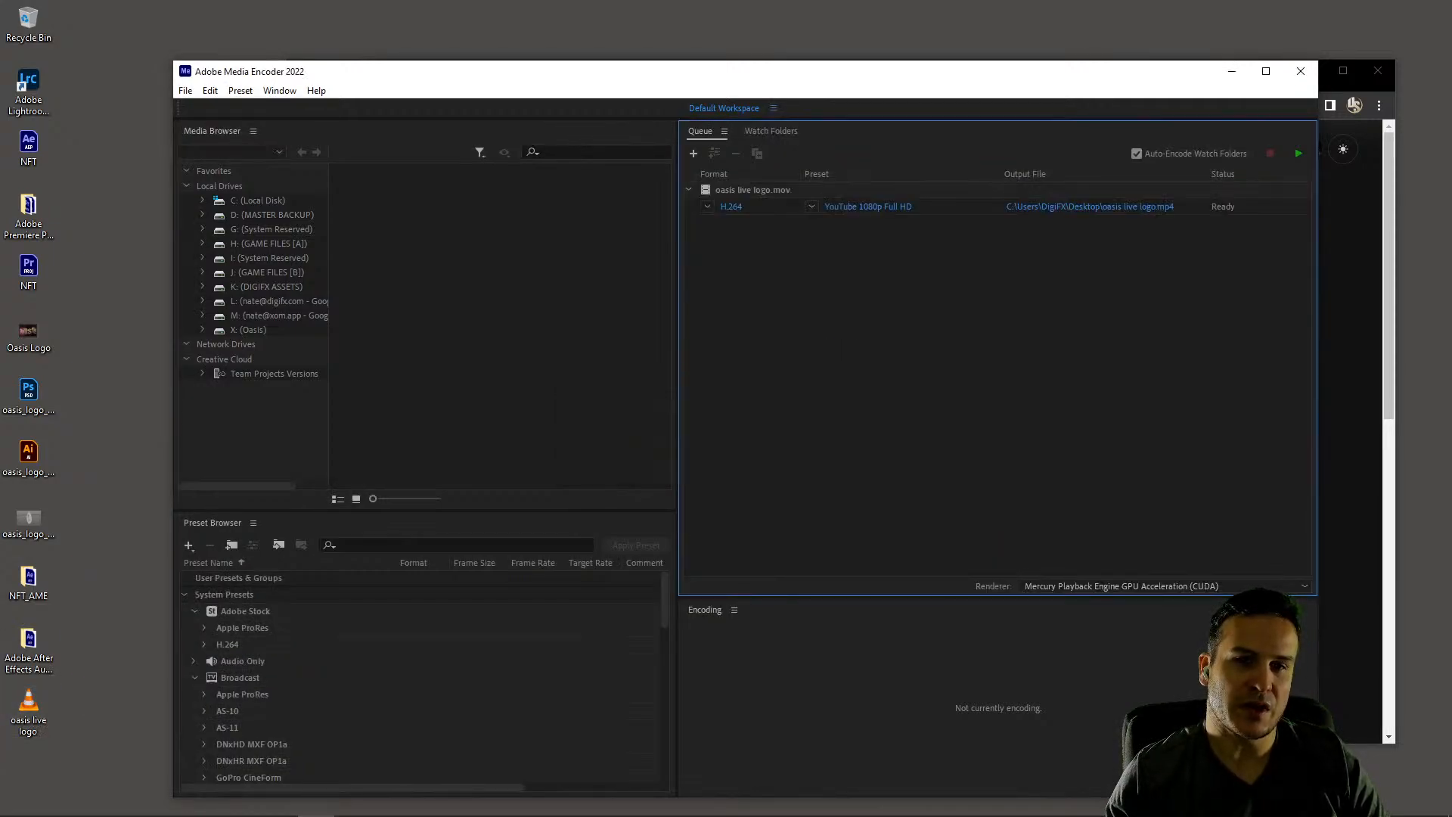
{"action": "left_click", "coordinate": [812, 206]}
{"action": "left_click", "coordinate": [870, 227]}
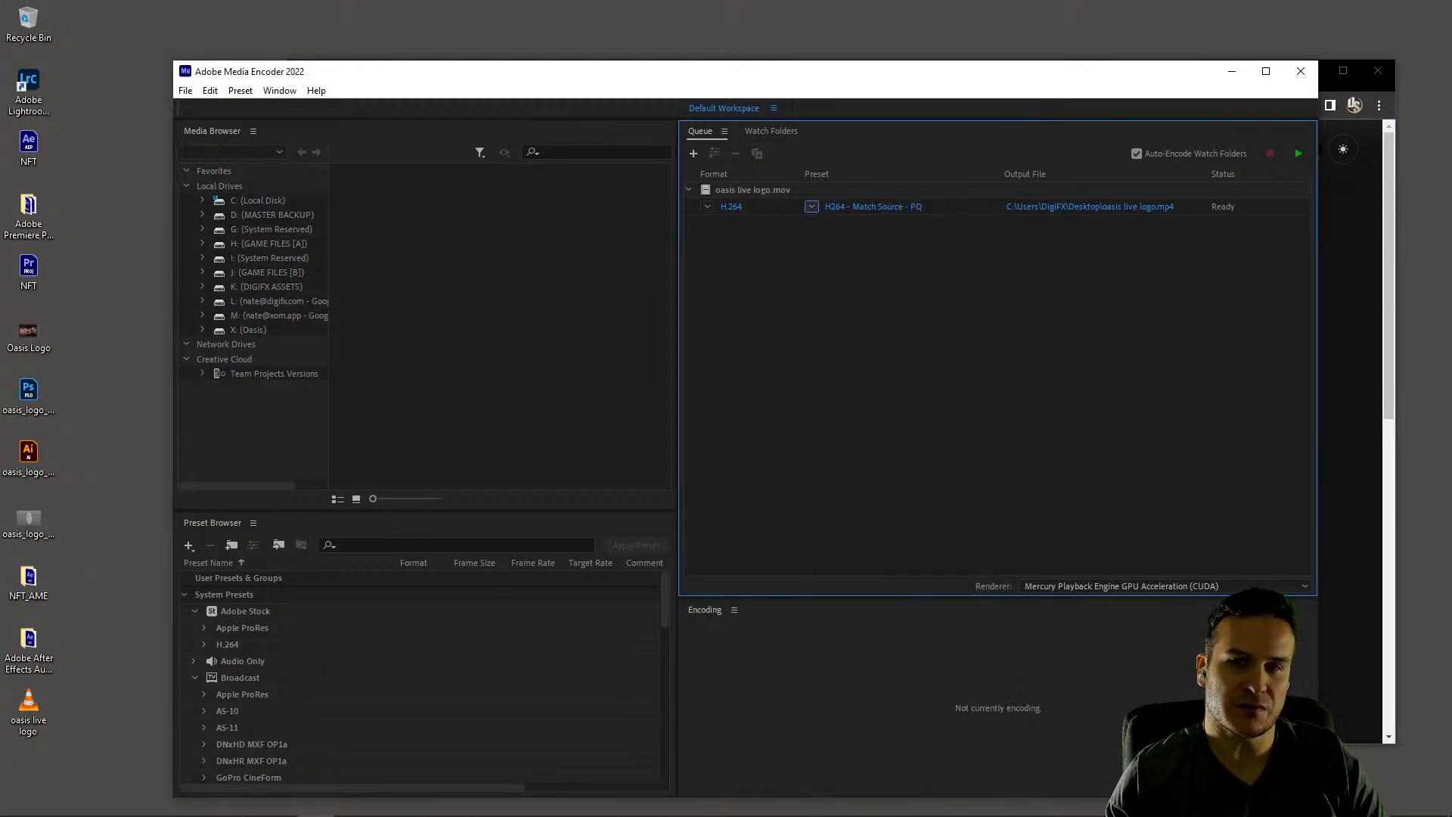
{"action": "left_click", "coordinate": [1299, 154]}
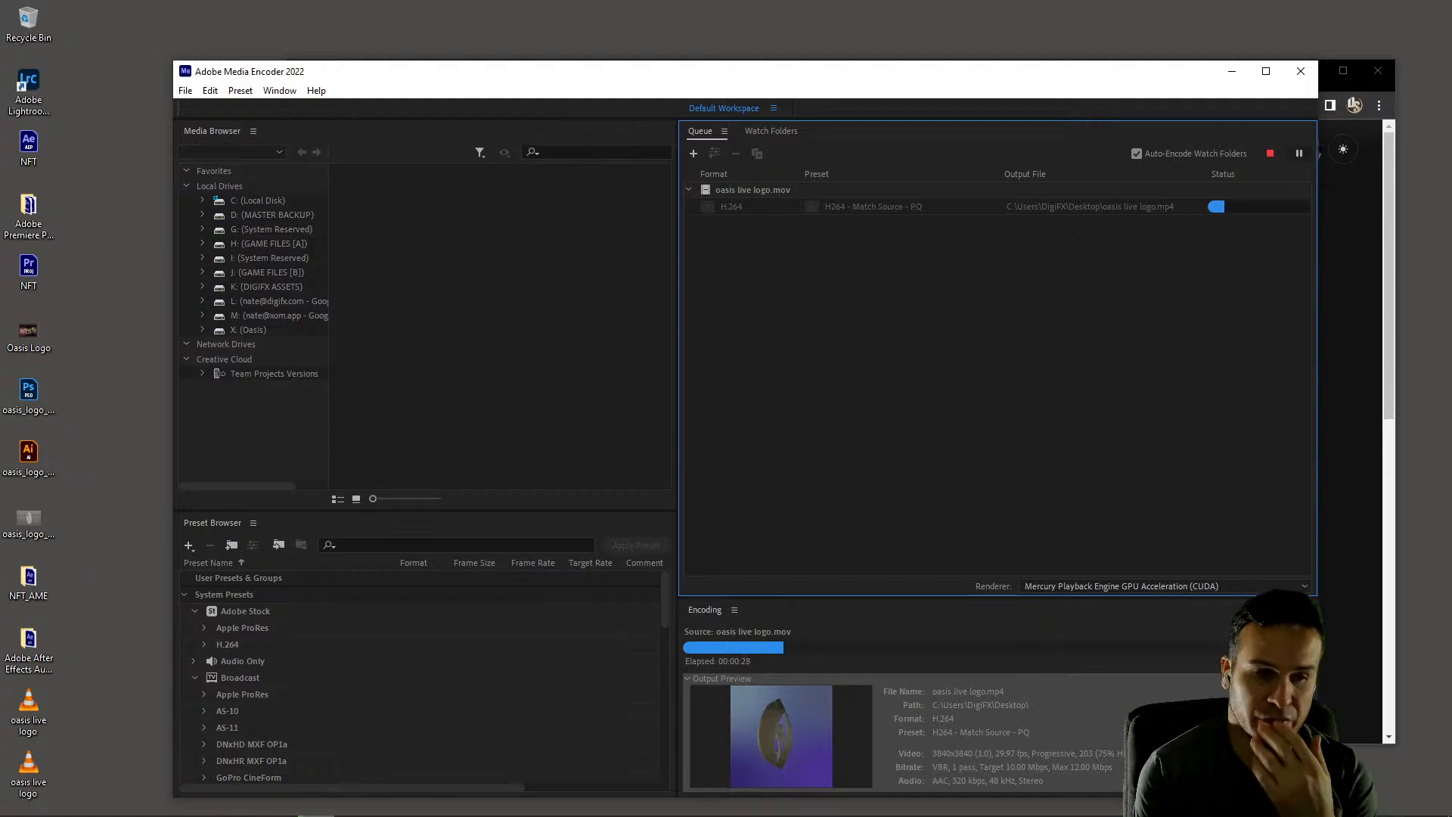
Switch to Premiere Pro and inspect the audio timeline near the closing fade, leaving Premiere minimized
{"action": "left_click", "coordinate": [167, 802]}
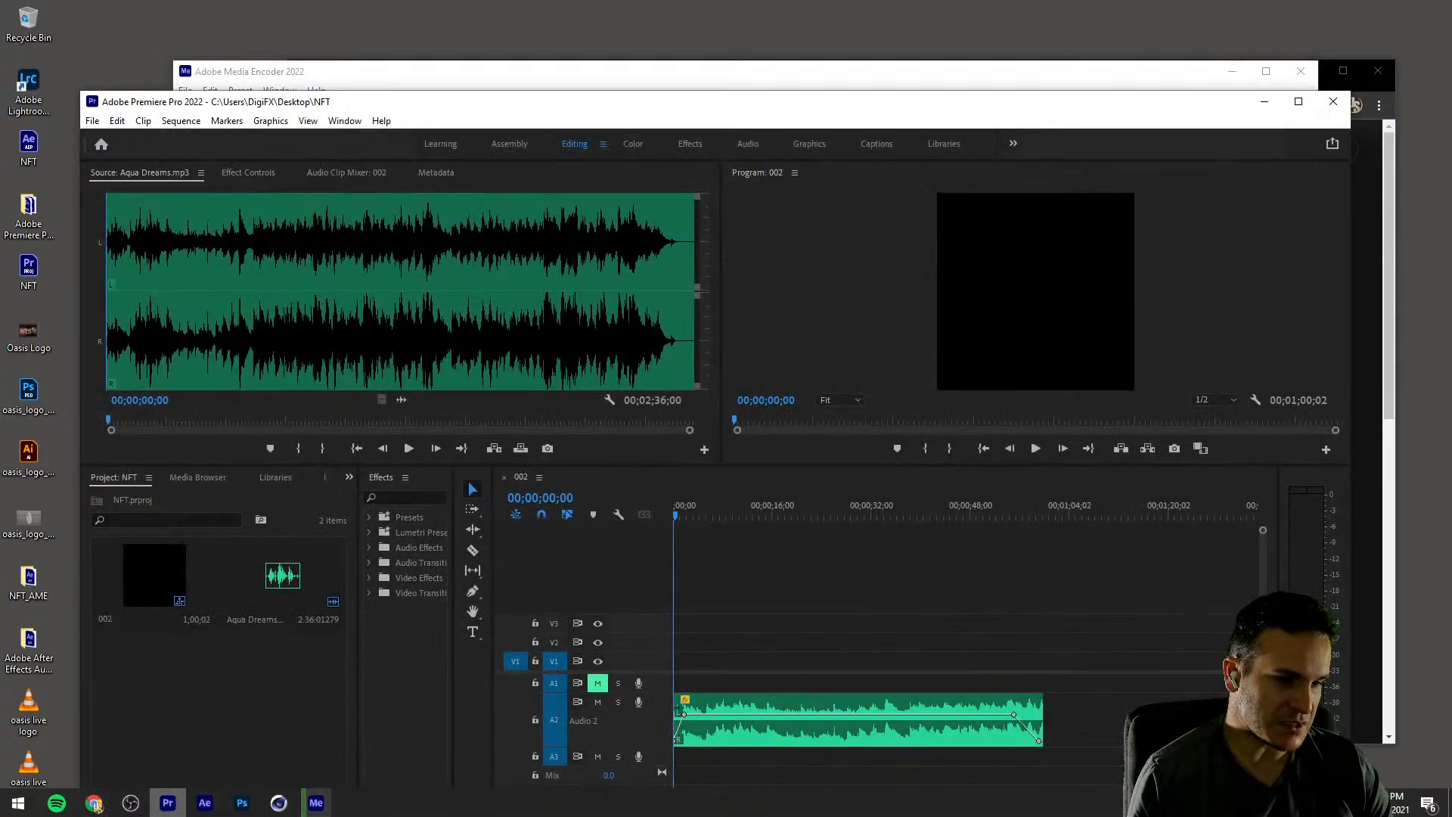
{"action": "left_click_drag", "start_coordinate": [677, 515], "coordinate": [1008, 515]}
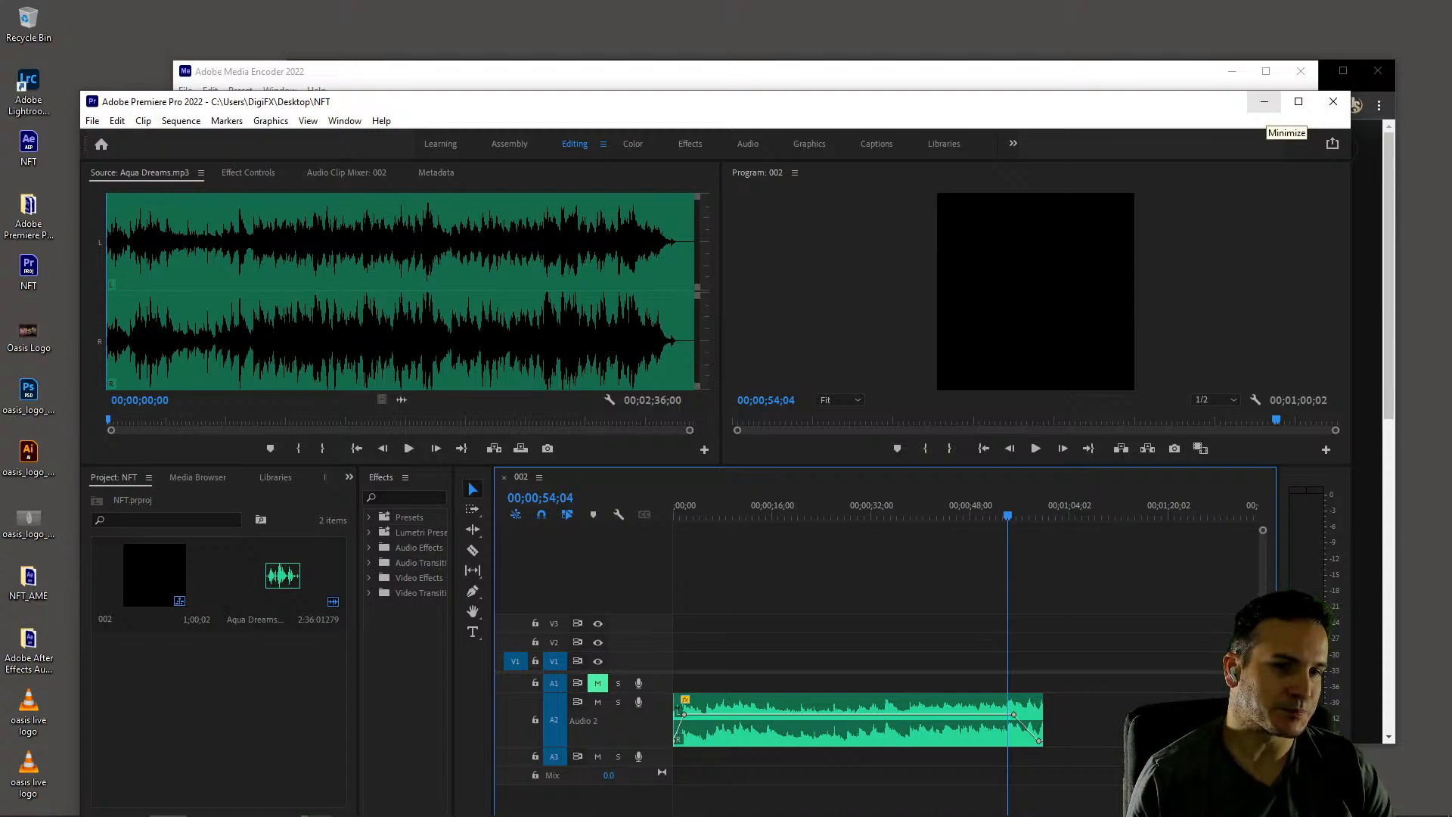
{"action": "left_click", "coordinate": [1263, 101]}
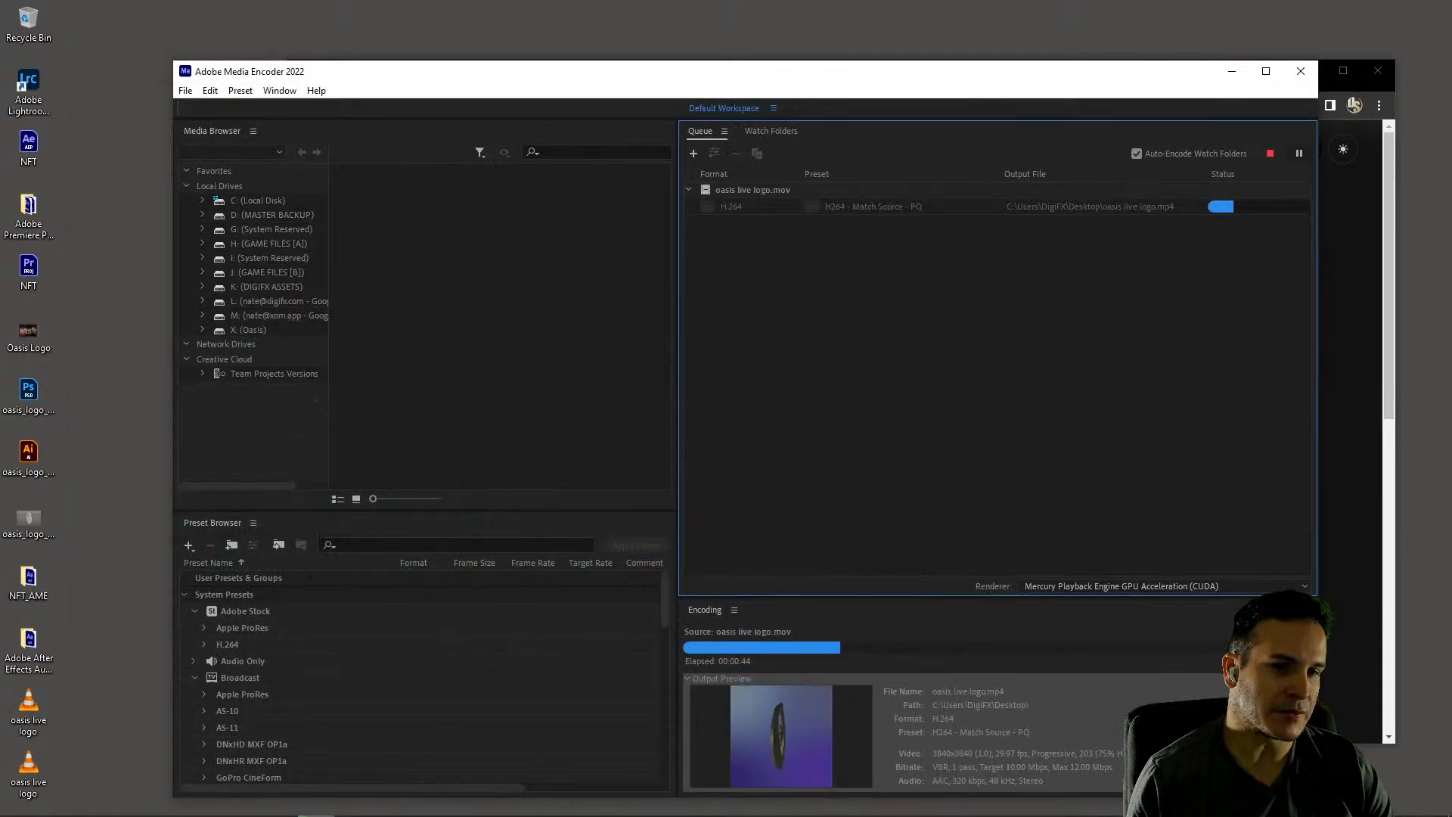
Examine the encoding progress with the Media Encoder window temporarily maximized, and widen the Media Browser's drive list
{"action": "left_click_drag", "start_coordinate": [874, 71], "coordinate": [847, 4]}
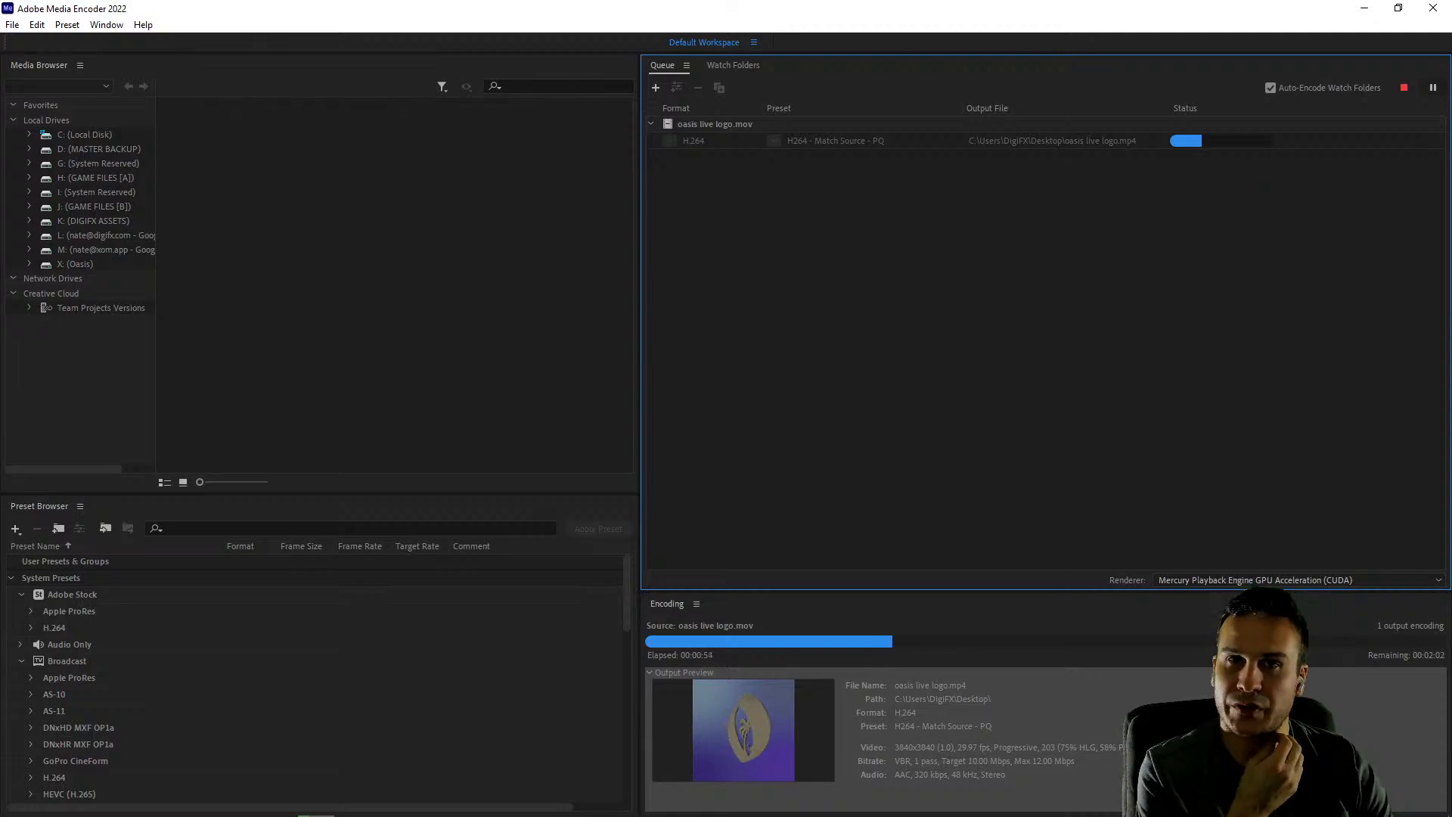
{"action": "left_click_drag", "start_coordinate": [1274, 9], "coordinate": [1134, 69]}
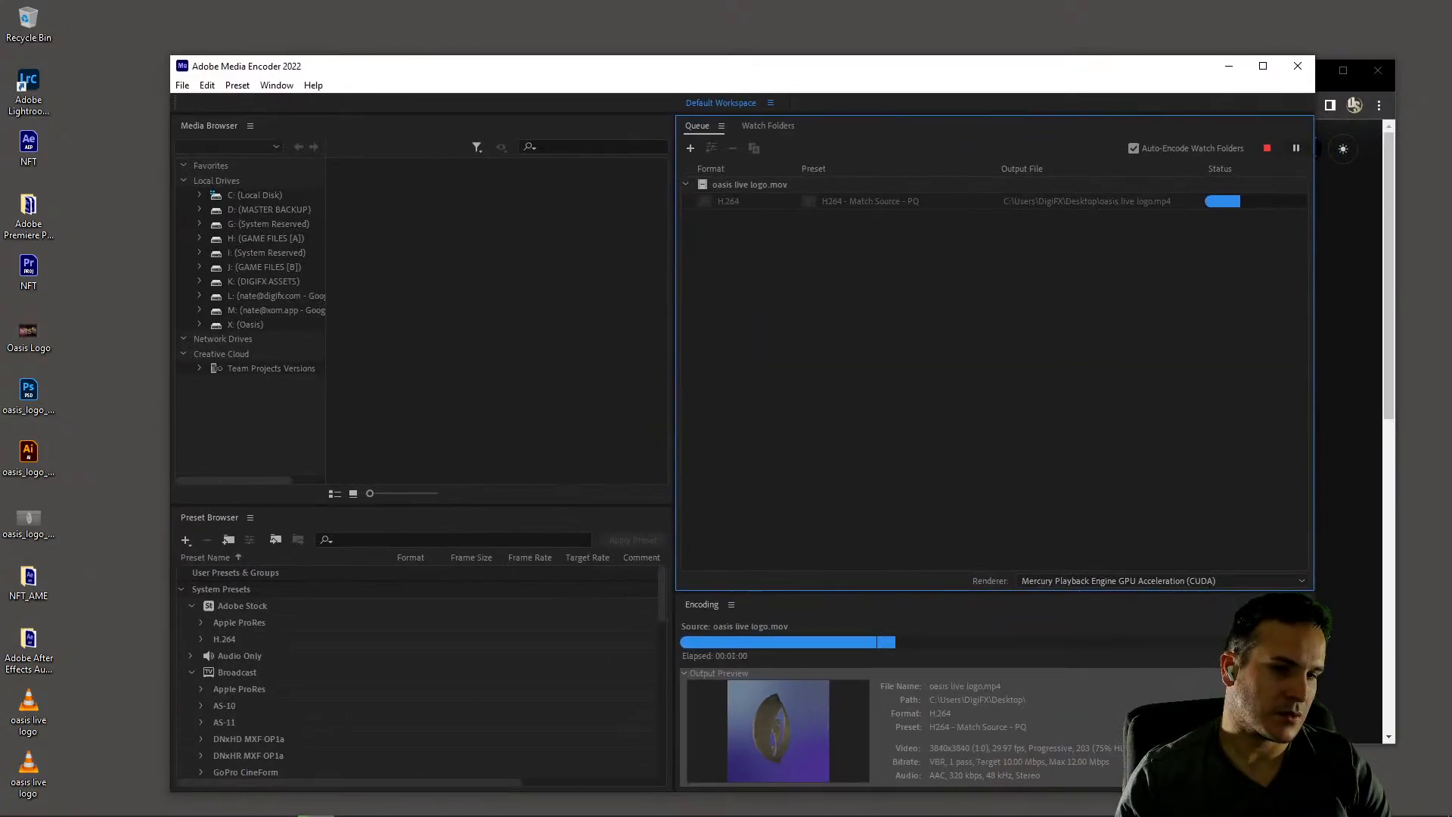
{"action": "left_click_drag", "start_coordinate": [326, 326], "coordinate": [419, 326]}
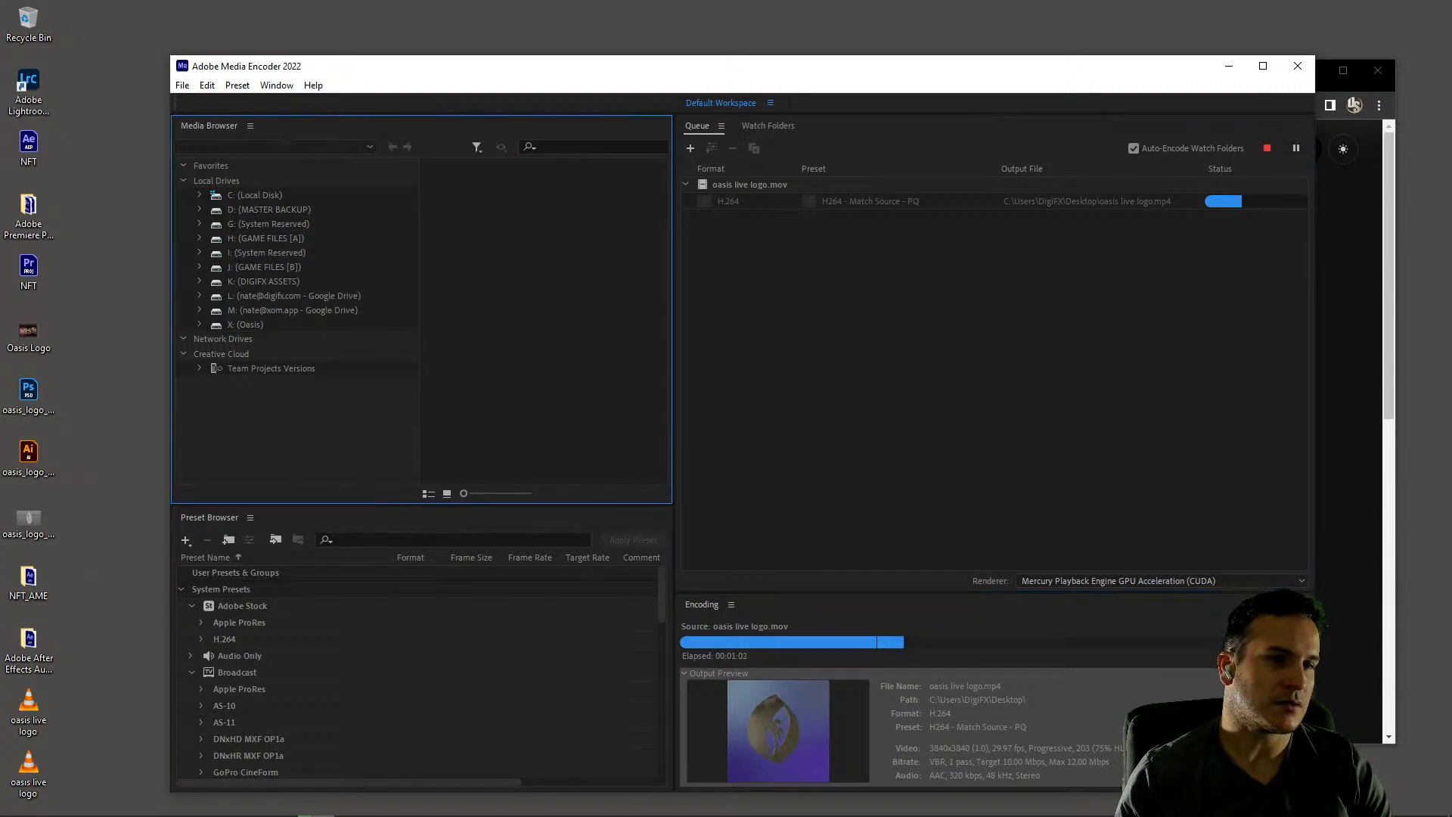
Return to a maximized Chrome window and view the xybitz profile on Rarible
{"action": "left_click", "coordinate": [1228, 66]}
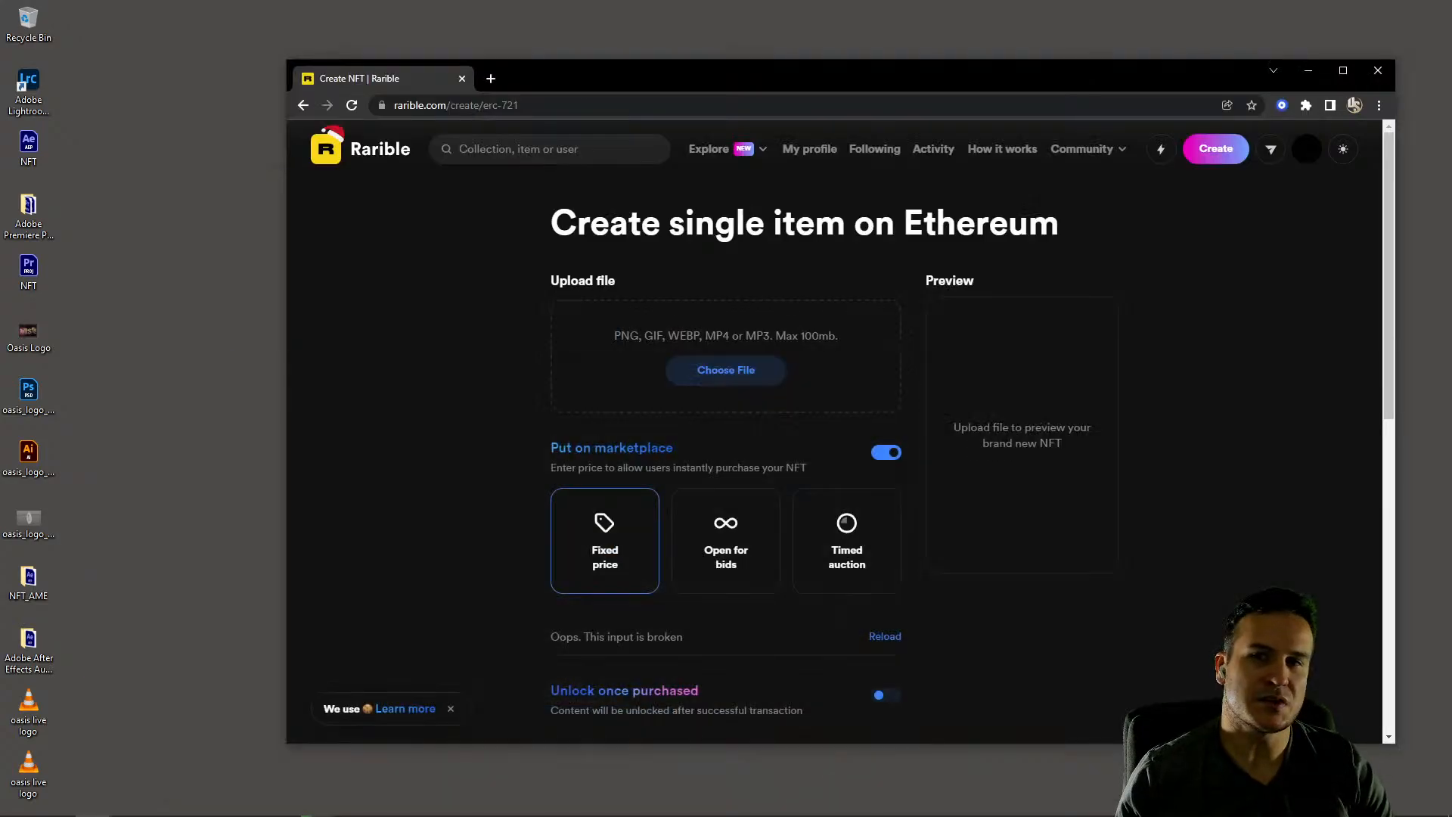
{"action": "left_click", "coordinate": [1343, 70]}
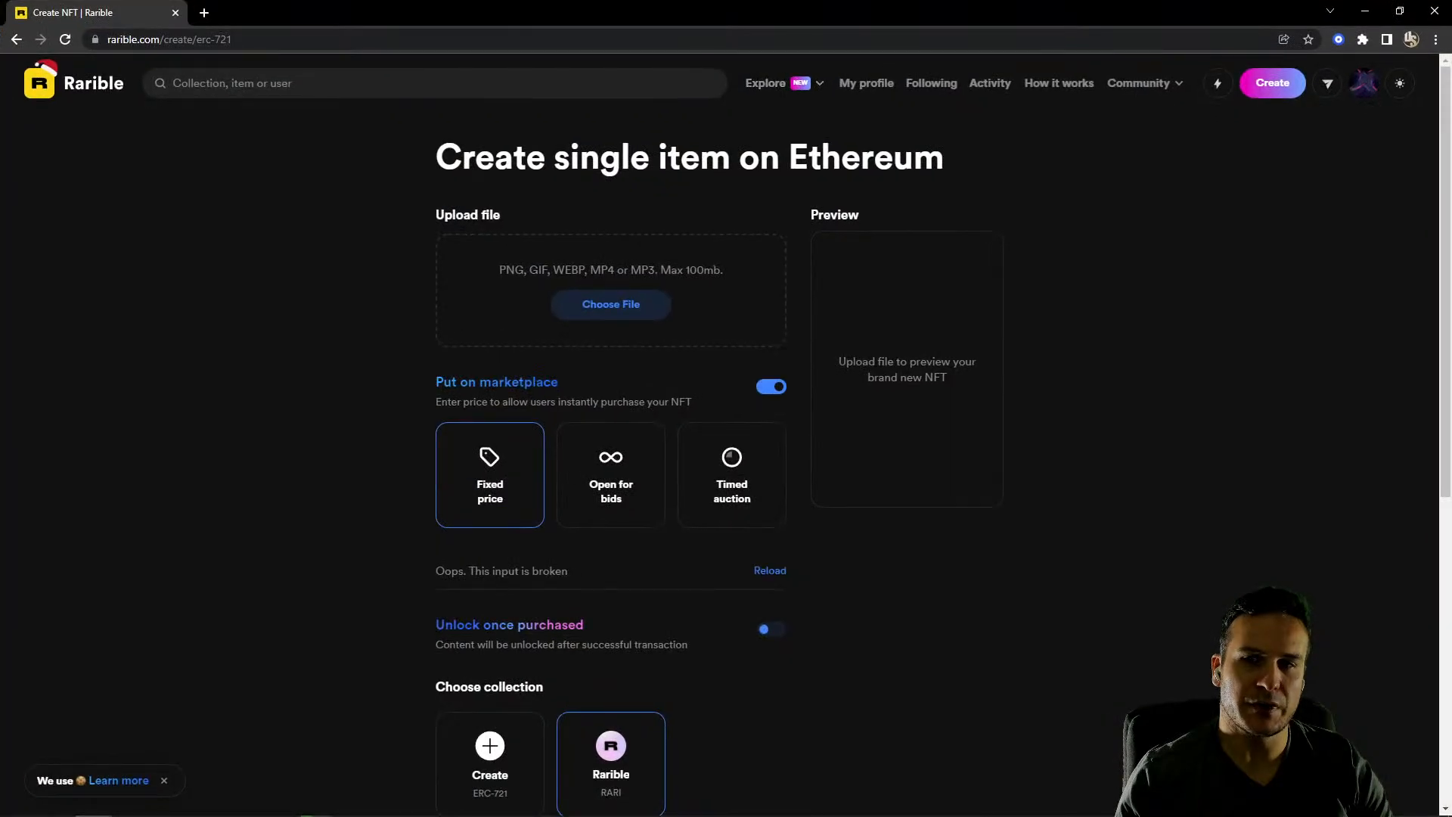
{"action": "left_click", "coordinate": [867, 83]}
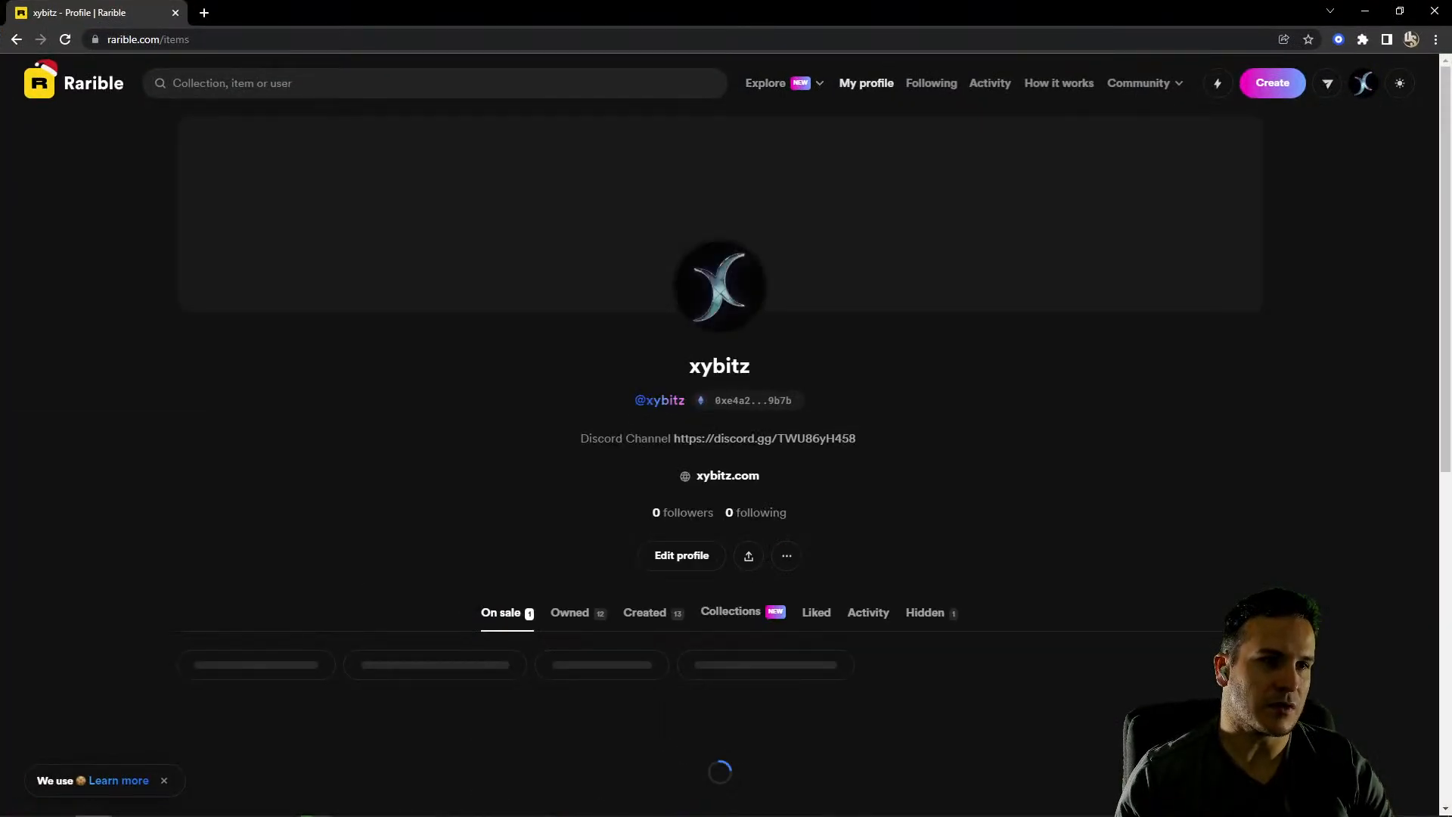
{"action": "left_click_drag", "start_coordinate": [751, 367], "coordinate": [689, 367]}
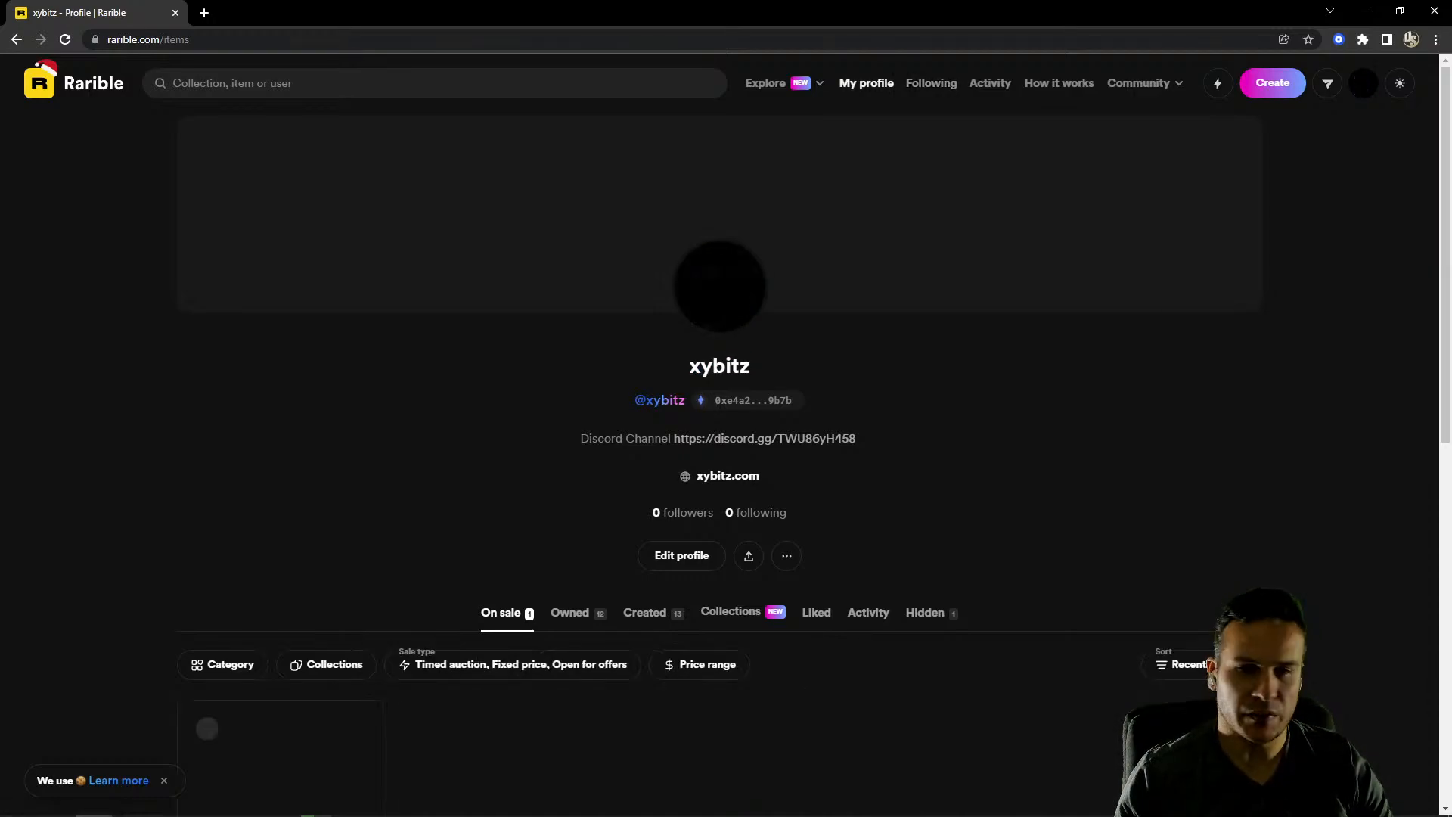
Open xybitz.com in a new tab and view the loaded page with the browser window maximized
{"action": "key", "text": "ctrl+t"}
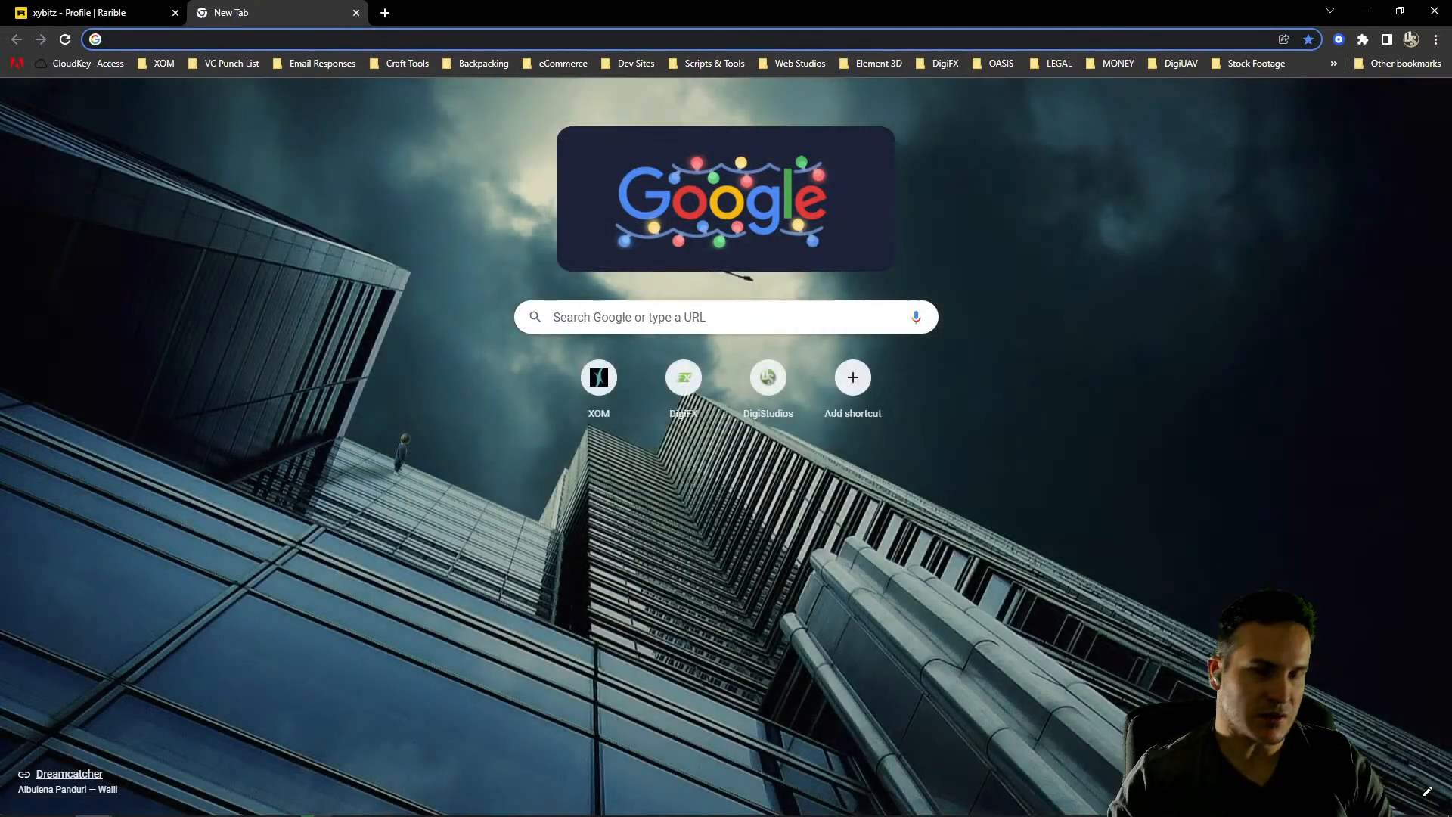
{"action": "type", "text": "zxy"}
{"action": "key", "text": "BackSpace"}
{"action": "key", "text": "BackSpace"}
{"action": "key", "text": "BackSpace"}
{"action": "type", "text": "xy"}
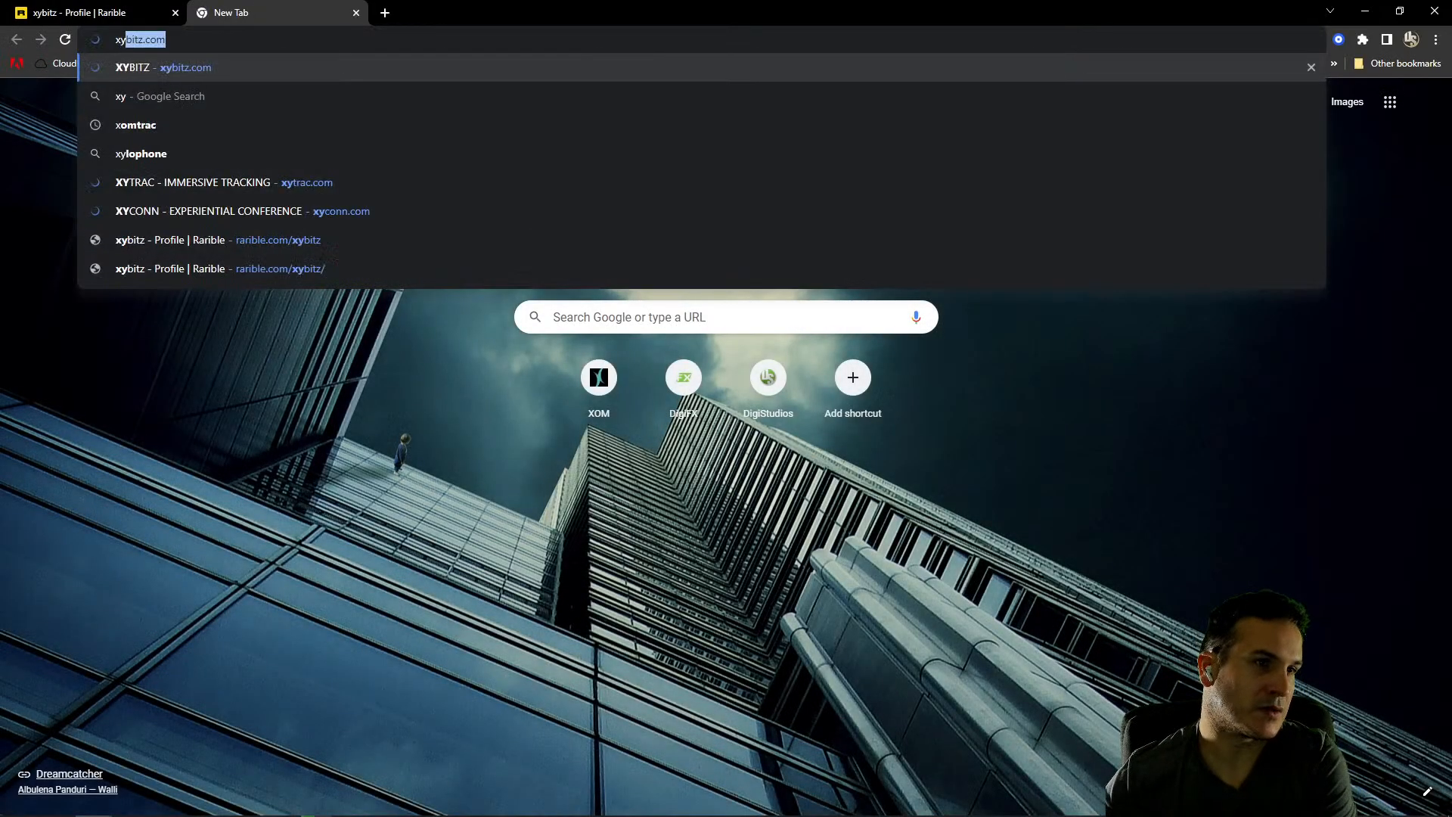
{"action": "key", "text": "Return"}
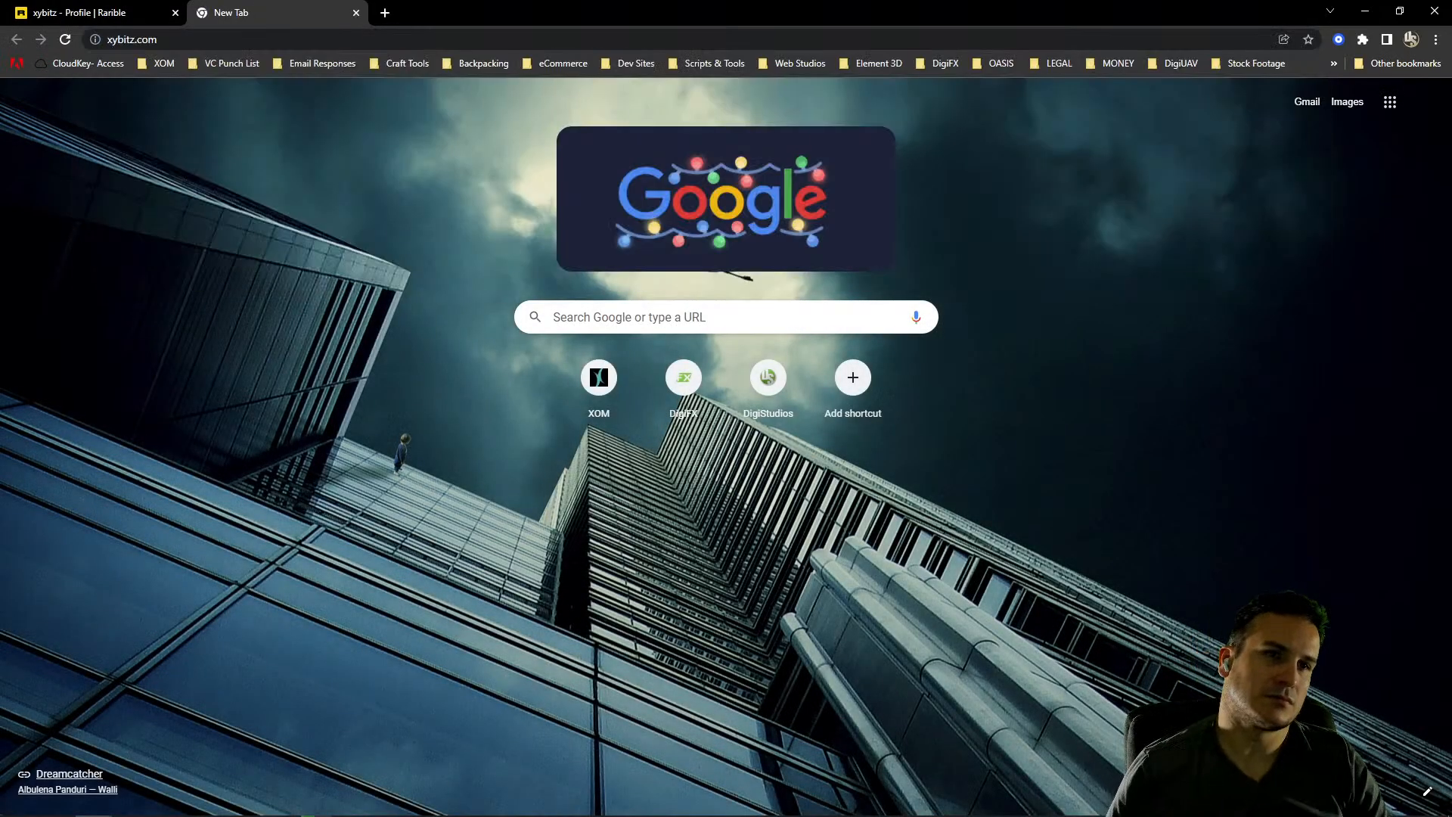
{"action": "key", "text": "ctrl+l"}
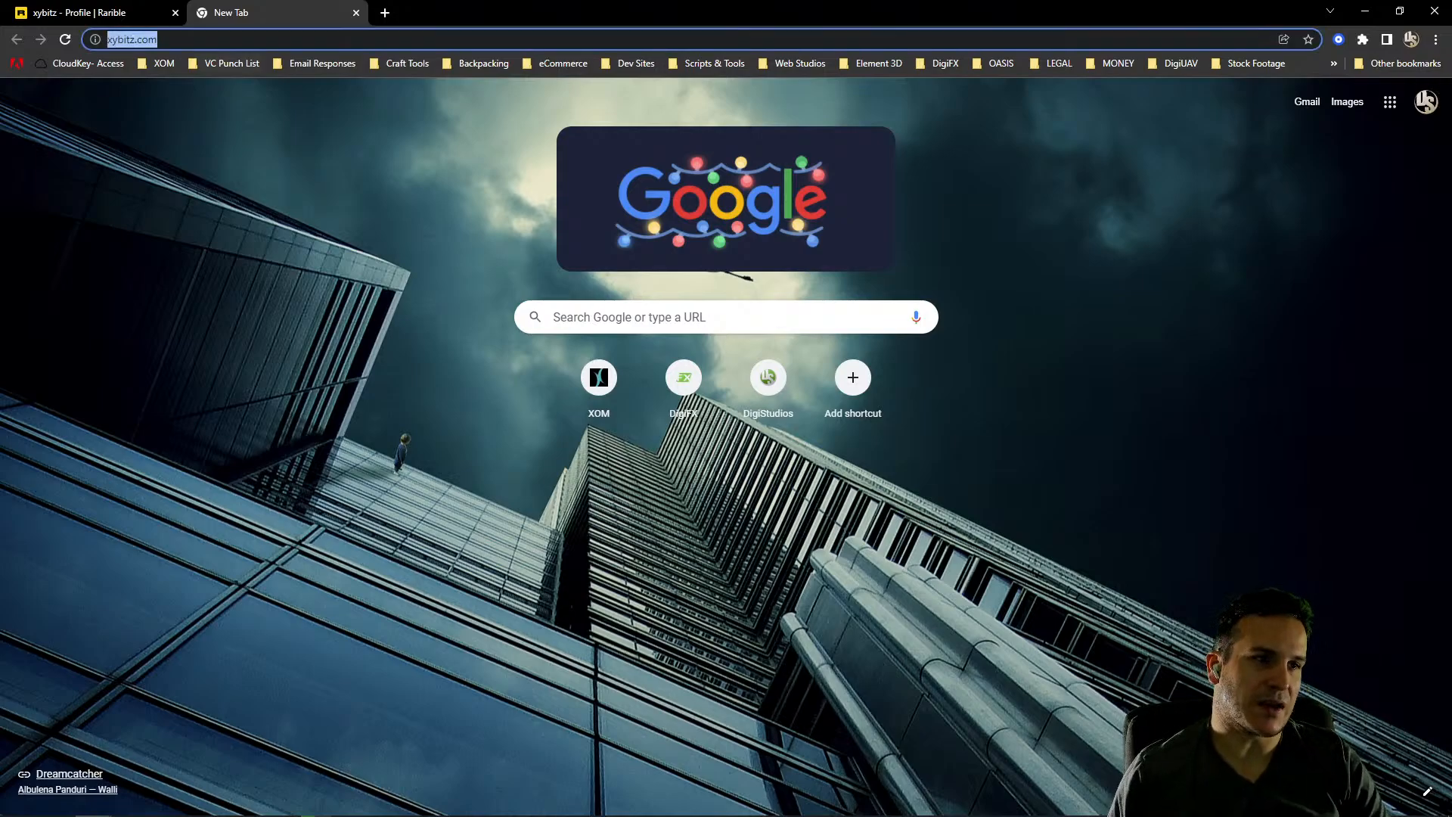
{"action": "left_click_drag", "start_coordinate": [447, 11], "coordinate": [634, 66]}
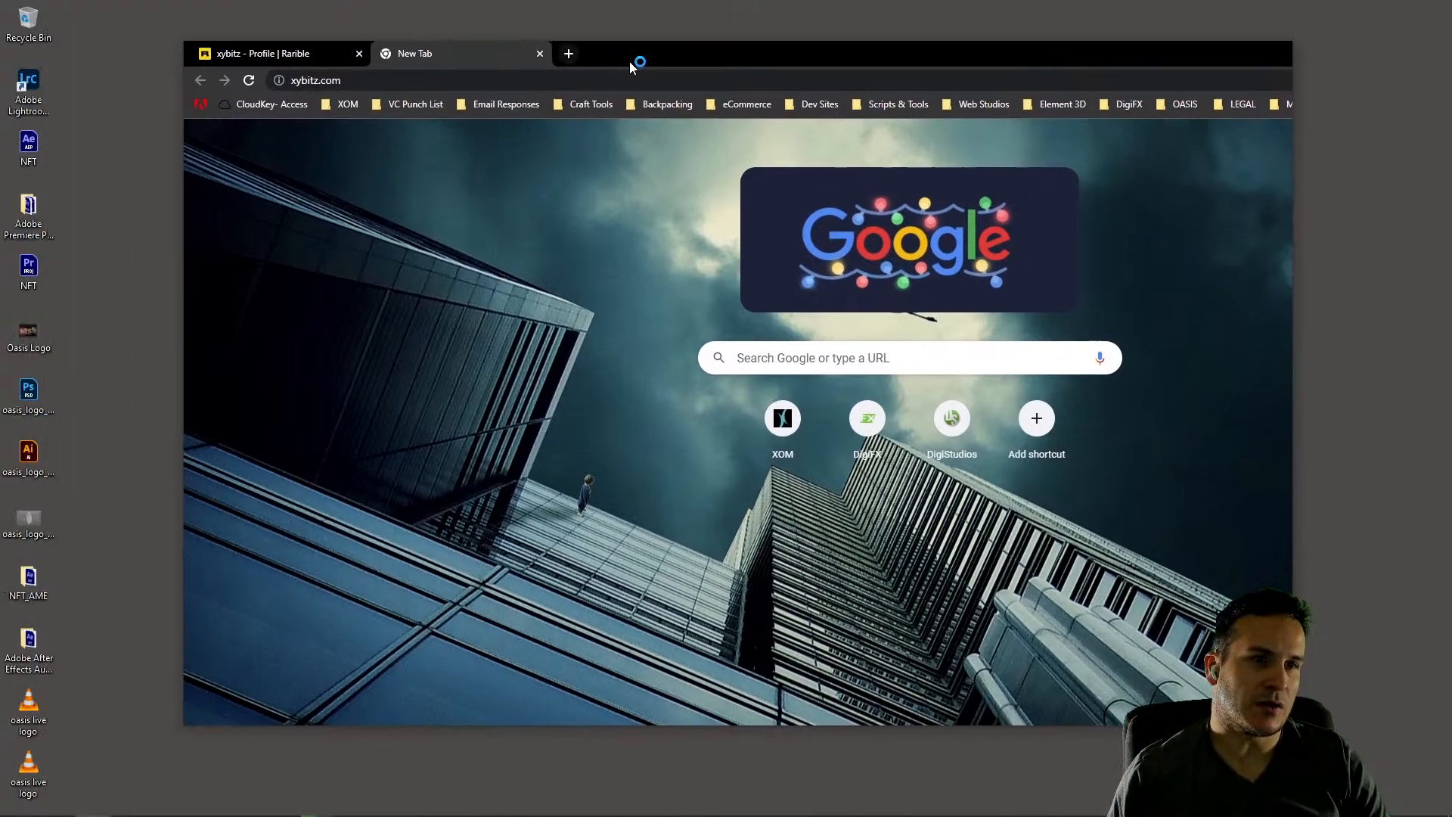
{"action": "key", "text": "Return"}
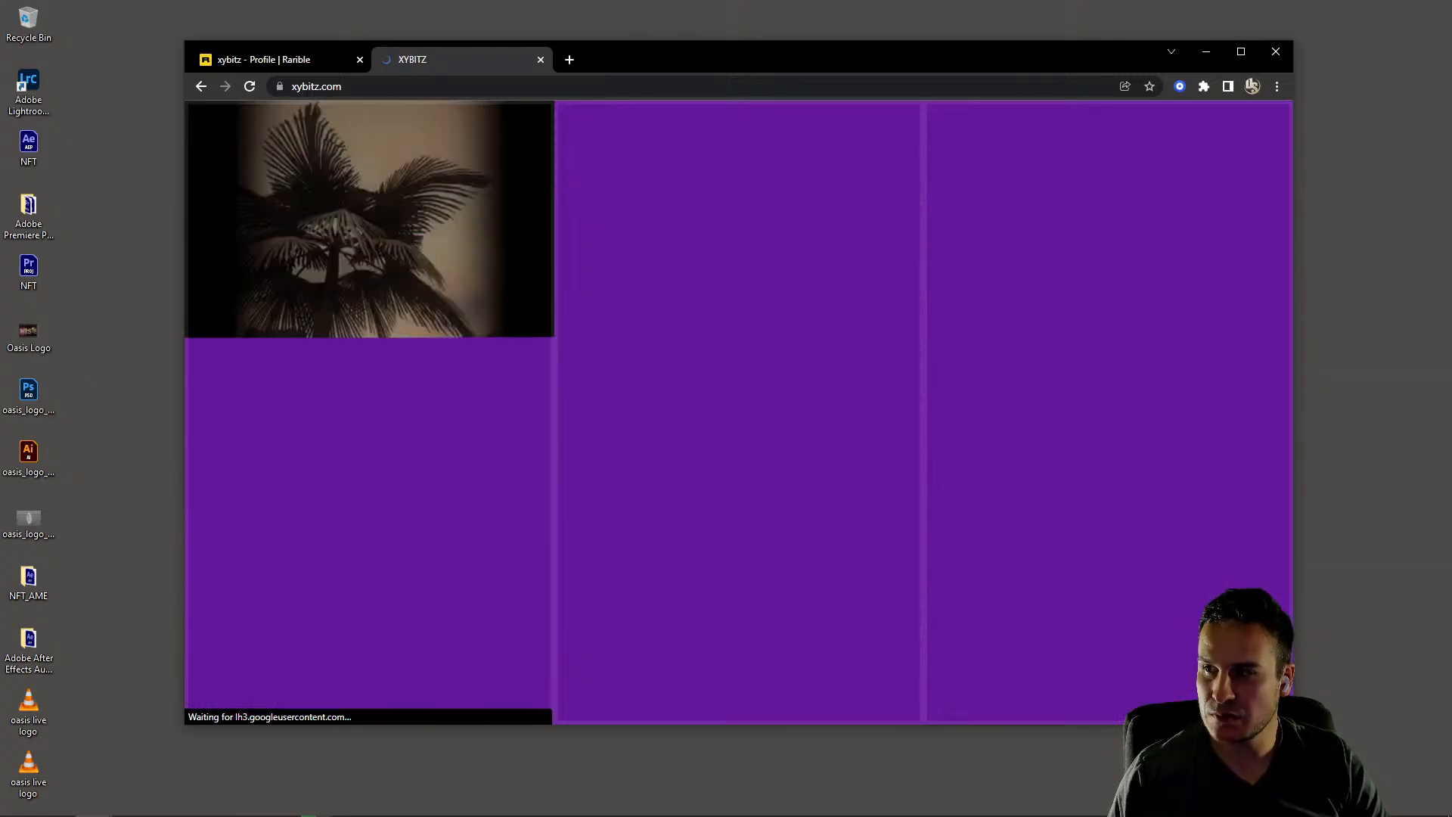
{"action": "key", "text": "super+Up"}
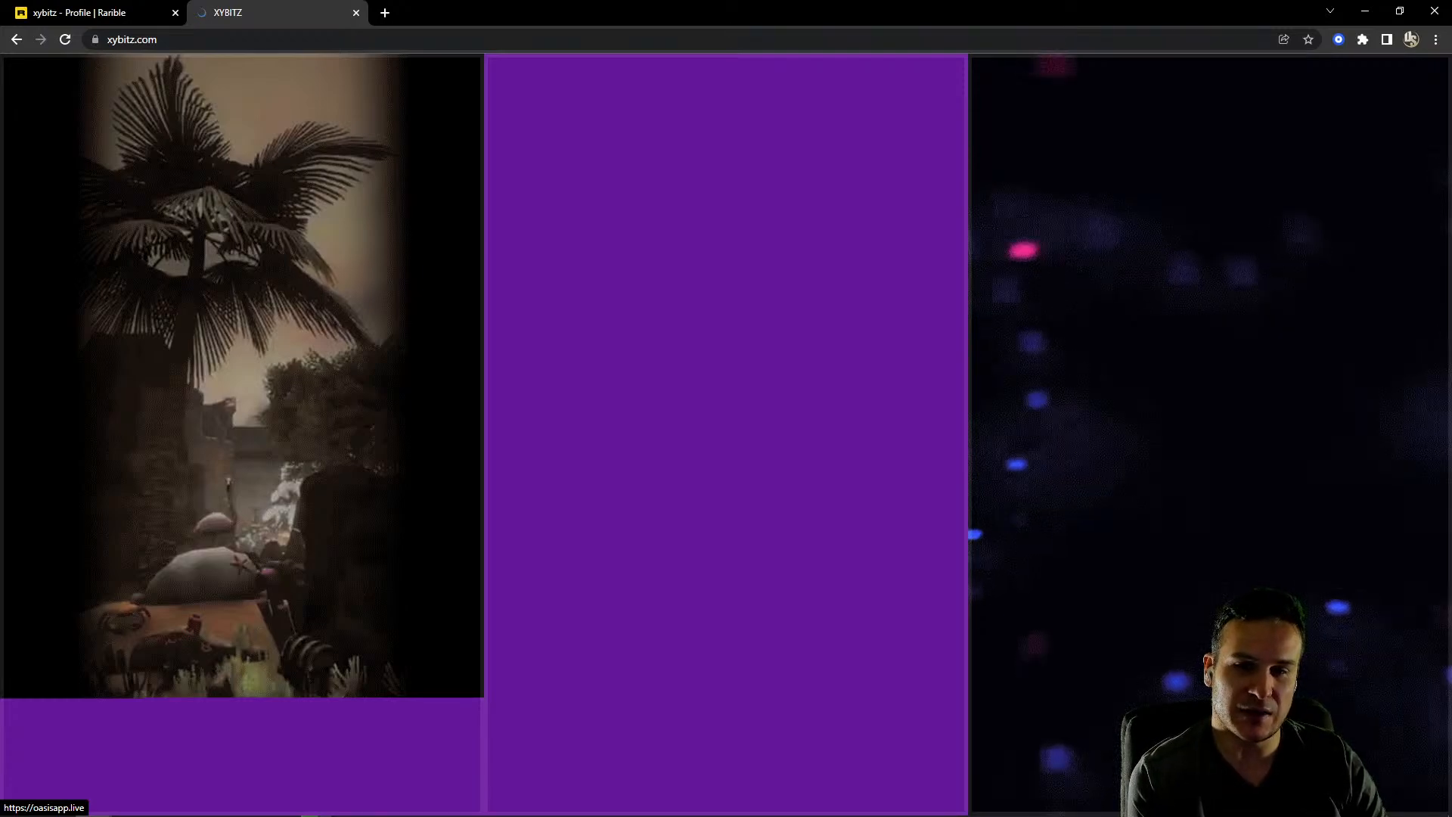
{"action": "left_click_drag", "start_coordinate": [961, 11], "coordinate": [960, 94]}
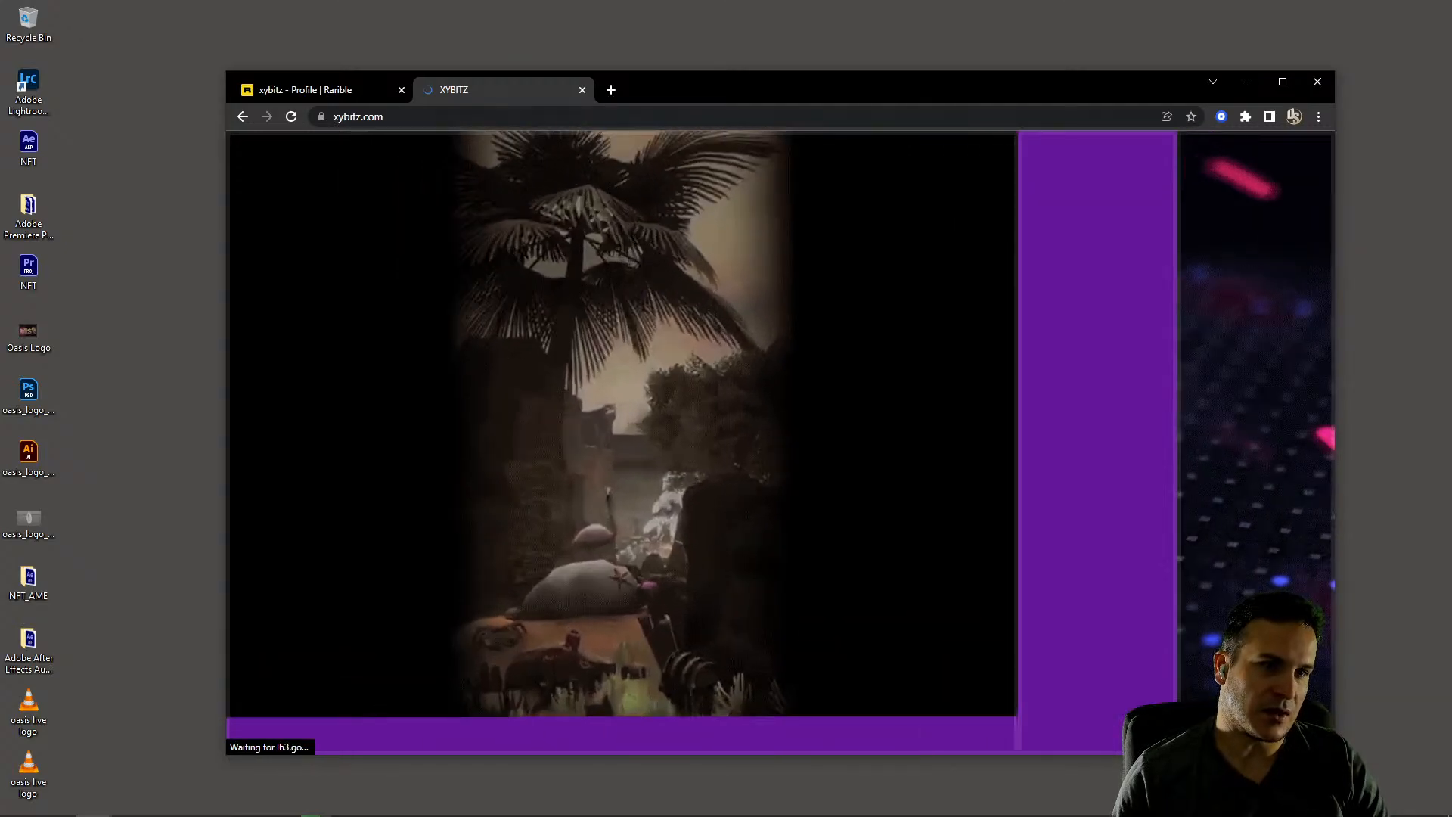
Close the XYBITZ tab and view the Ambient Jewel item from the profile's on-sale listings
{"action": "left_click", "coordinate": [582, 90]}
{"action": "left_click_drag", "start_coordinate": [656, 83], "coordinate": [1450, 113]}
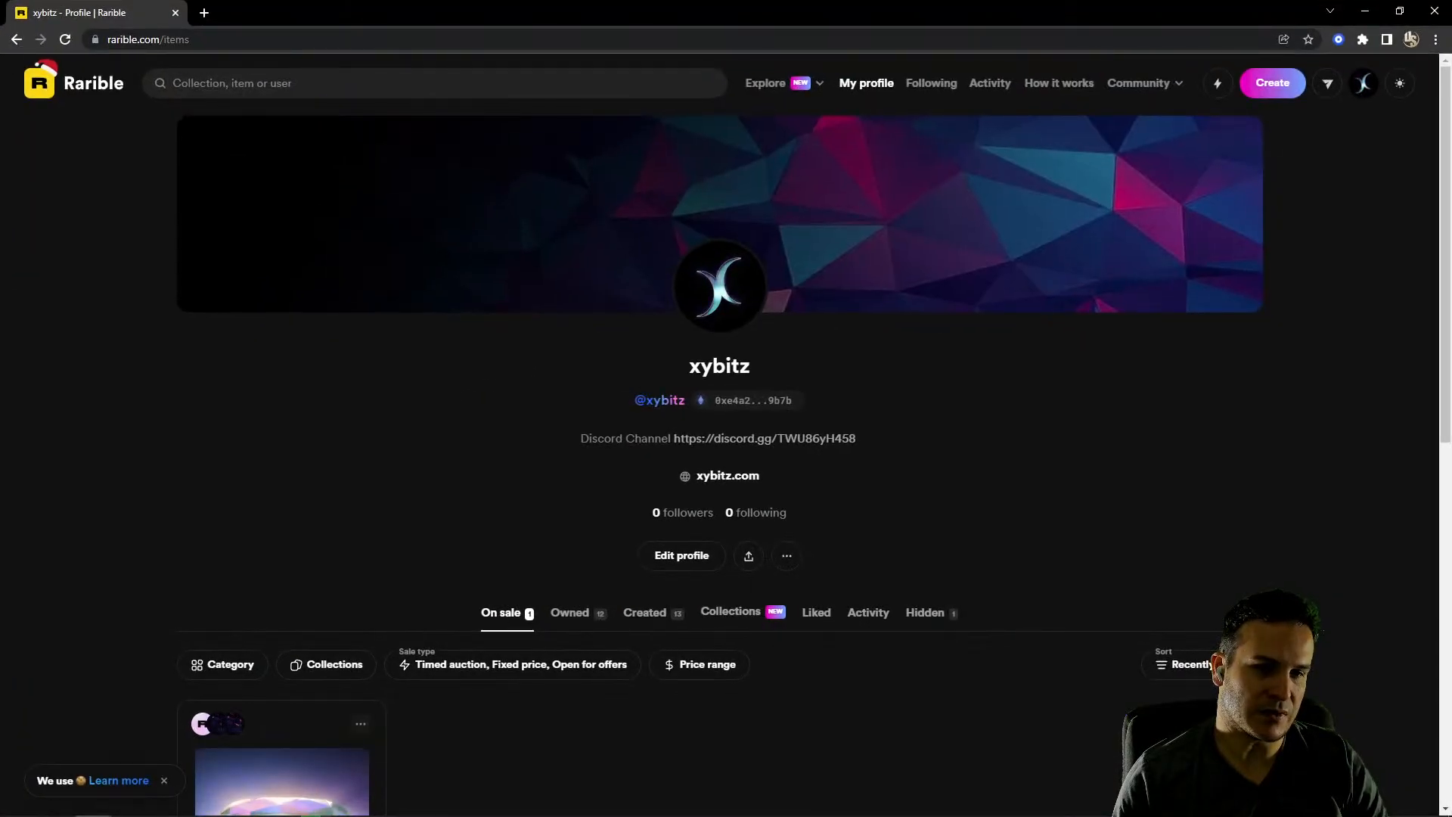
{"action": "scroll", "coordinate": [719, 454], "scroll_direction": "down", "scroll_amount": 3}
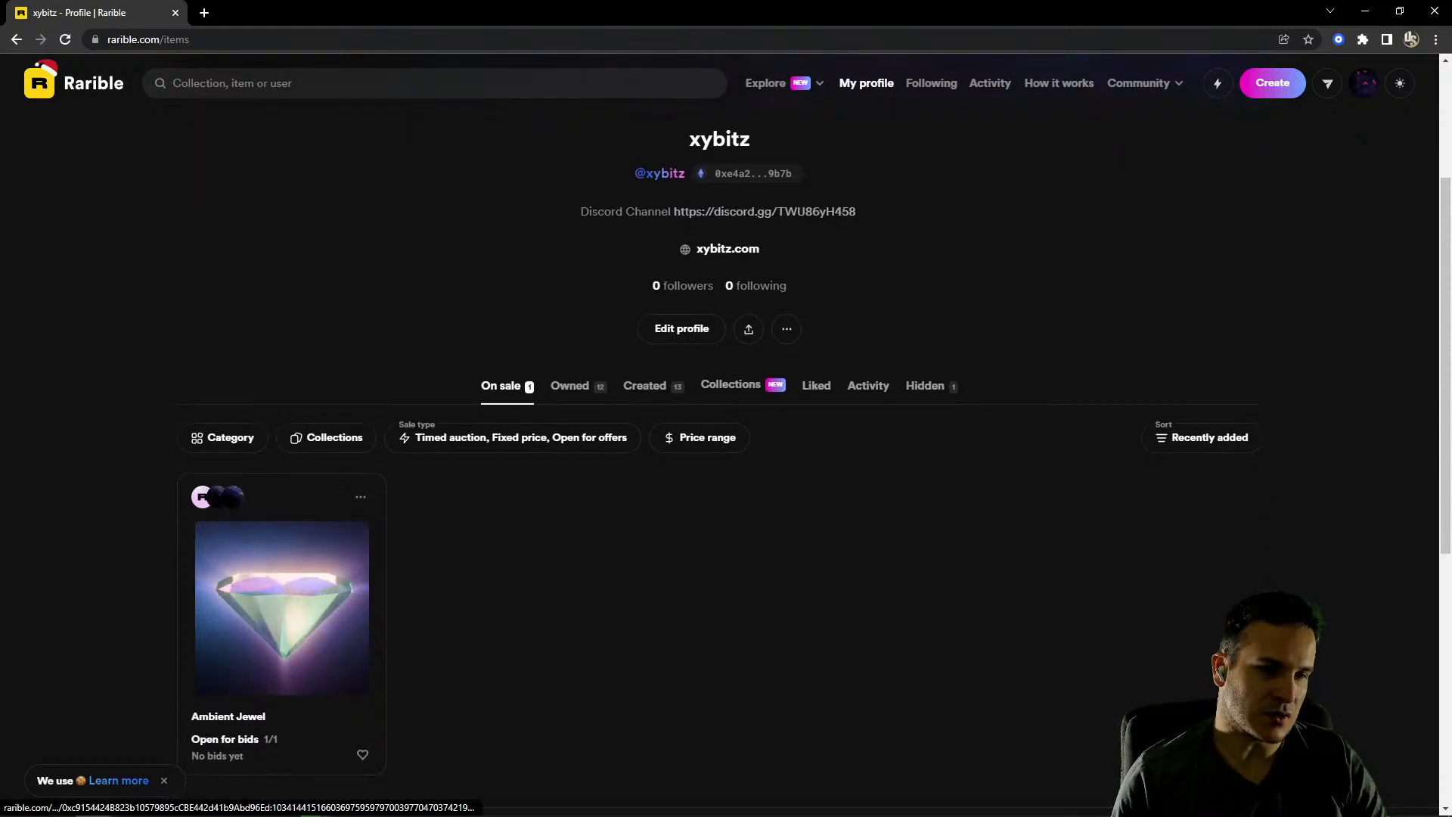
{"action": "left_click", "coordinate": [282, 607]}
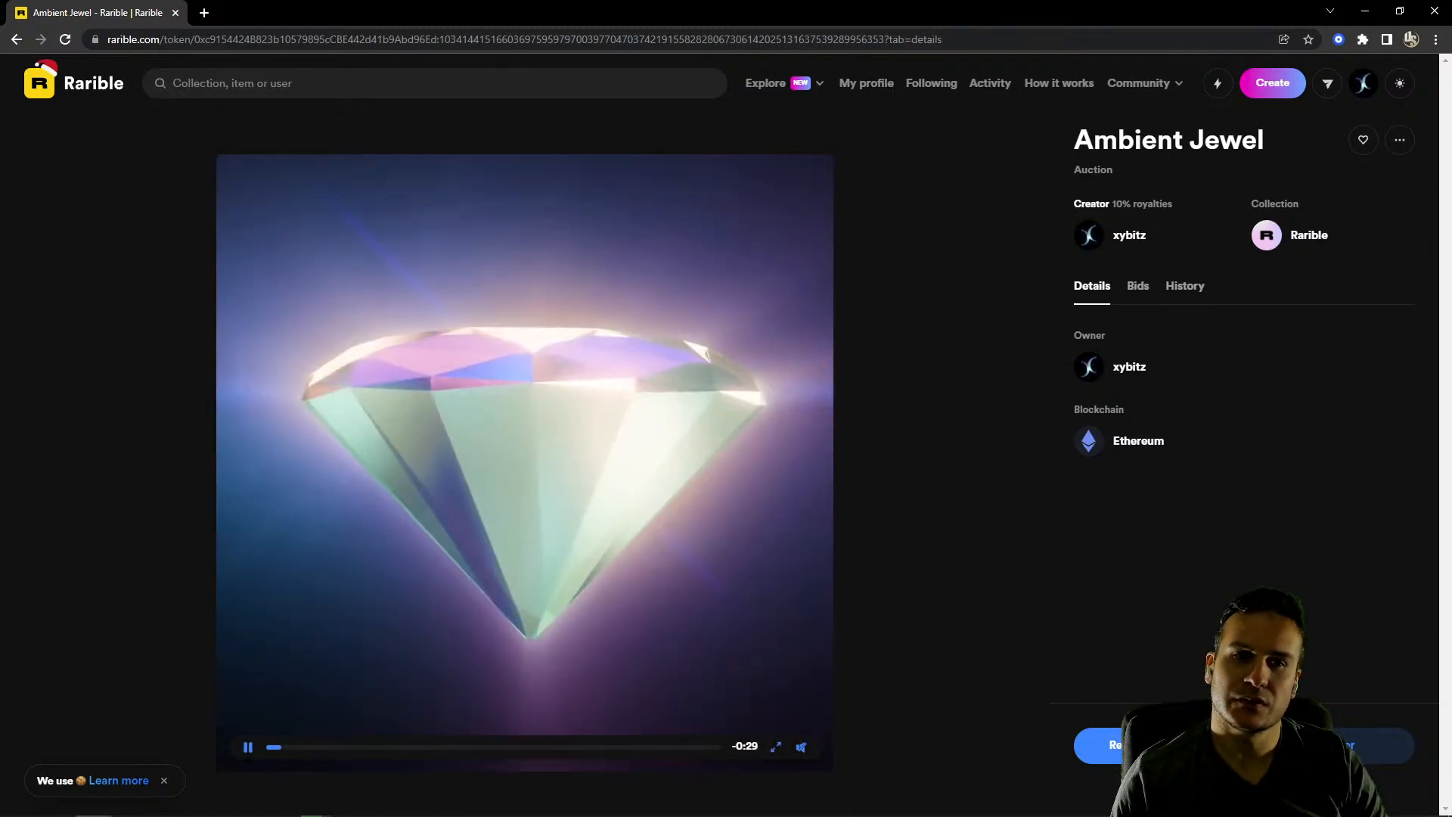
{"action": "left_click_drag", "start_coordinate": [862, 14], "coordinate": [789, 82]}
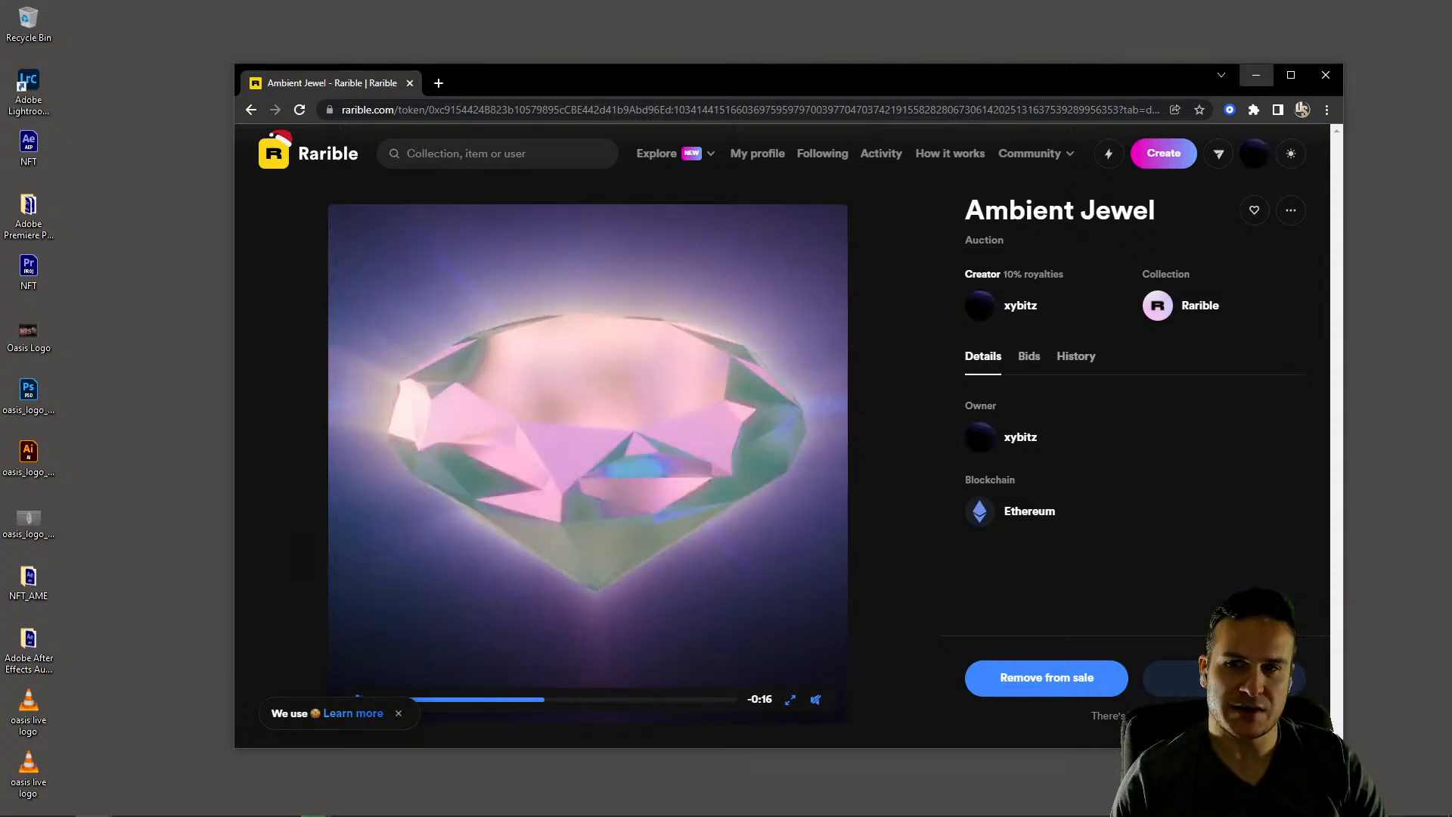
Switch to Media Encoder to check the encoding status, minimize it, and inspect the exported oasis live logo MP4 on the desktop
{"action": "left_click", "coordinate": [95, 806]}
{"action": "left_click", "coordinate": [316, 805]}
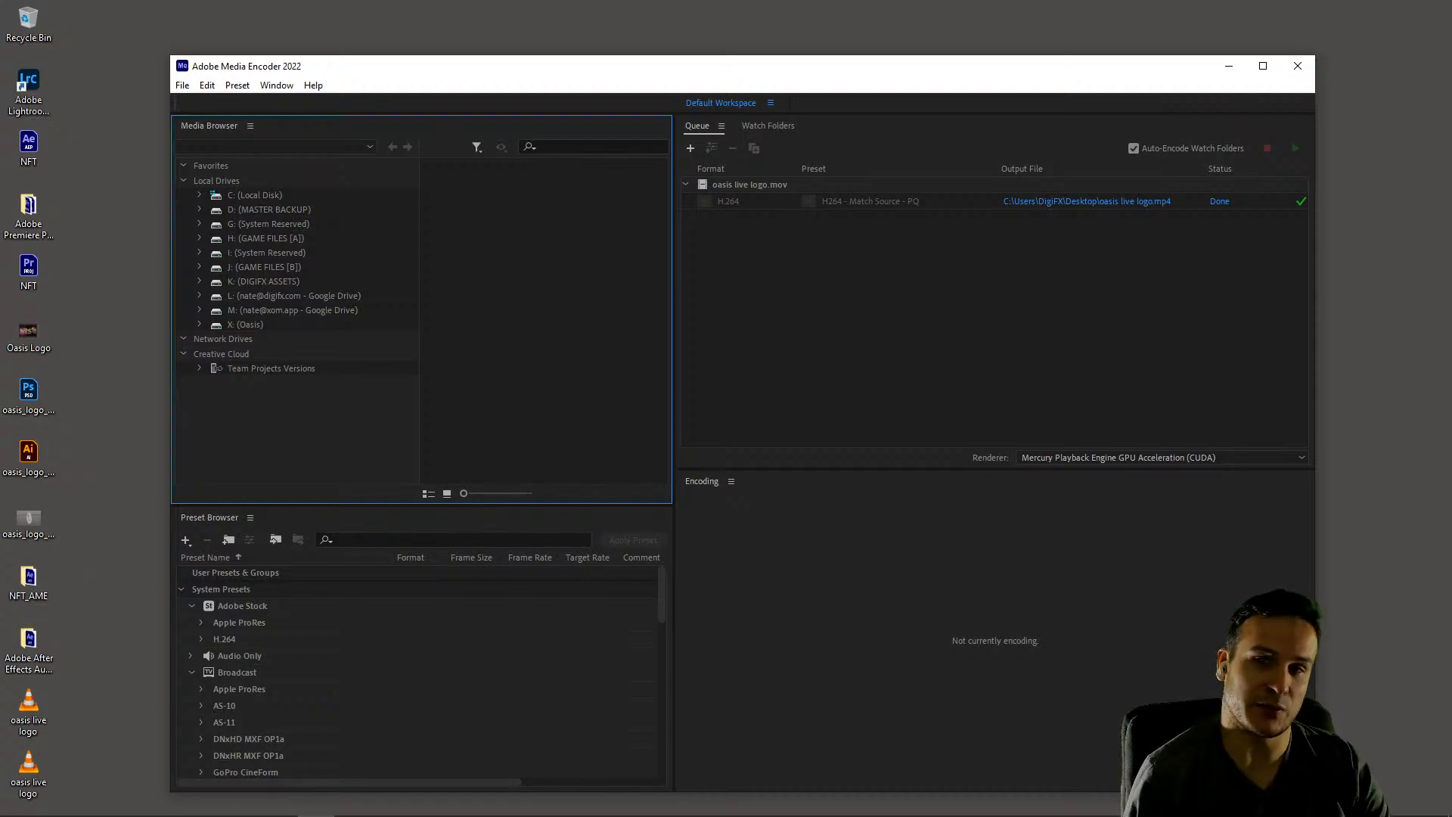
{"action": "left_click", "coordinate": [1229, 66]}
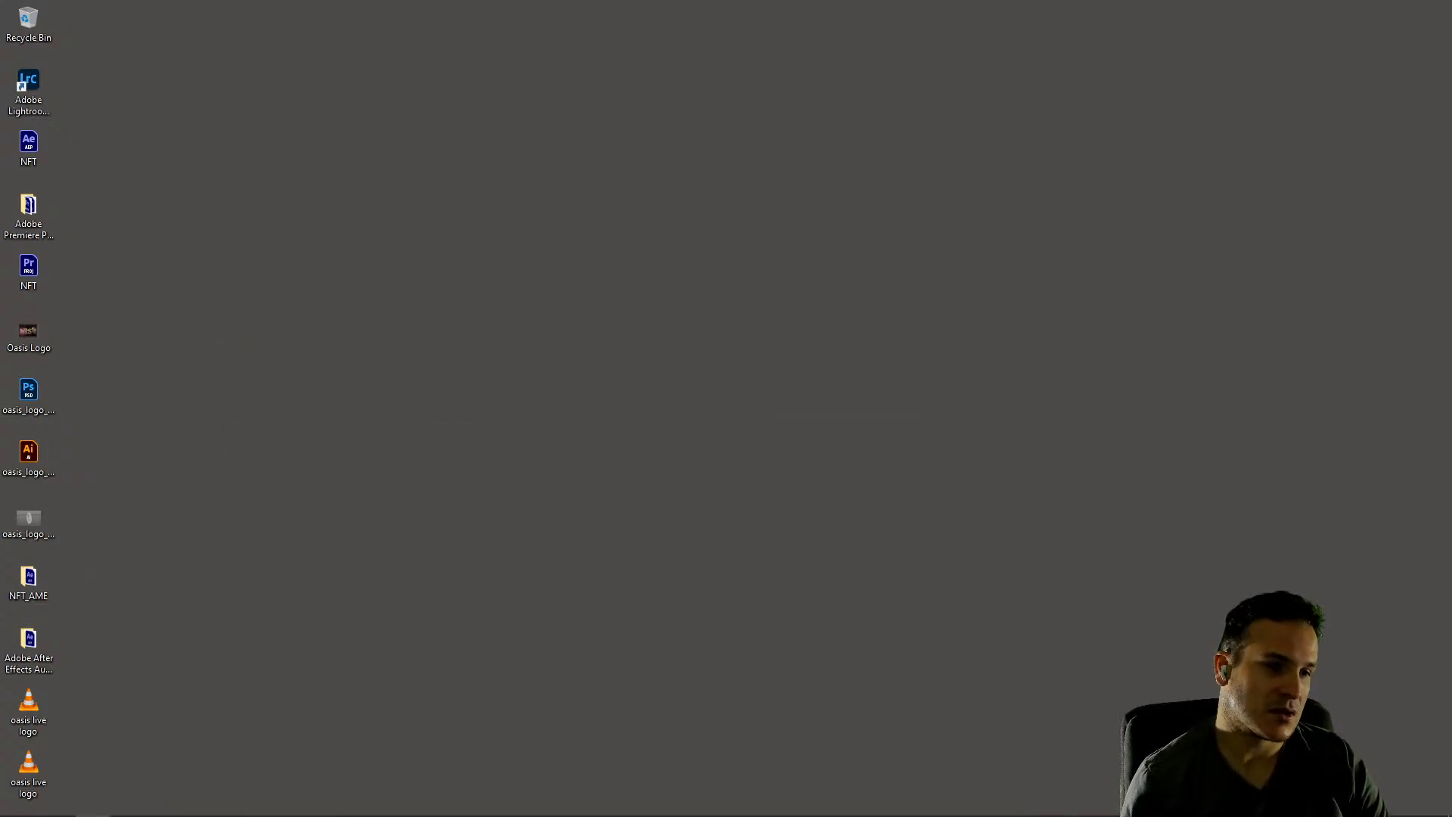
{"action": "double_click", "coordinate": [29, 773]}
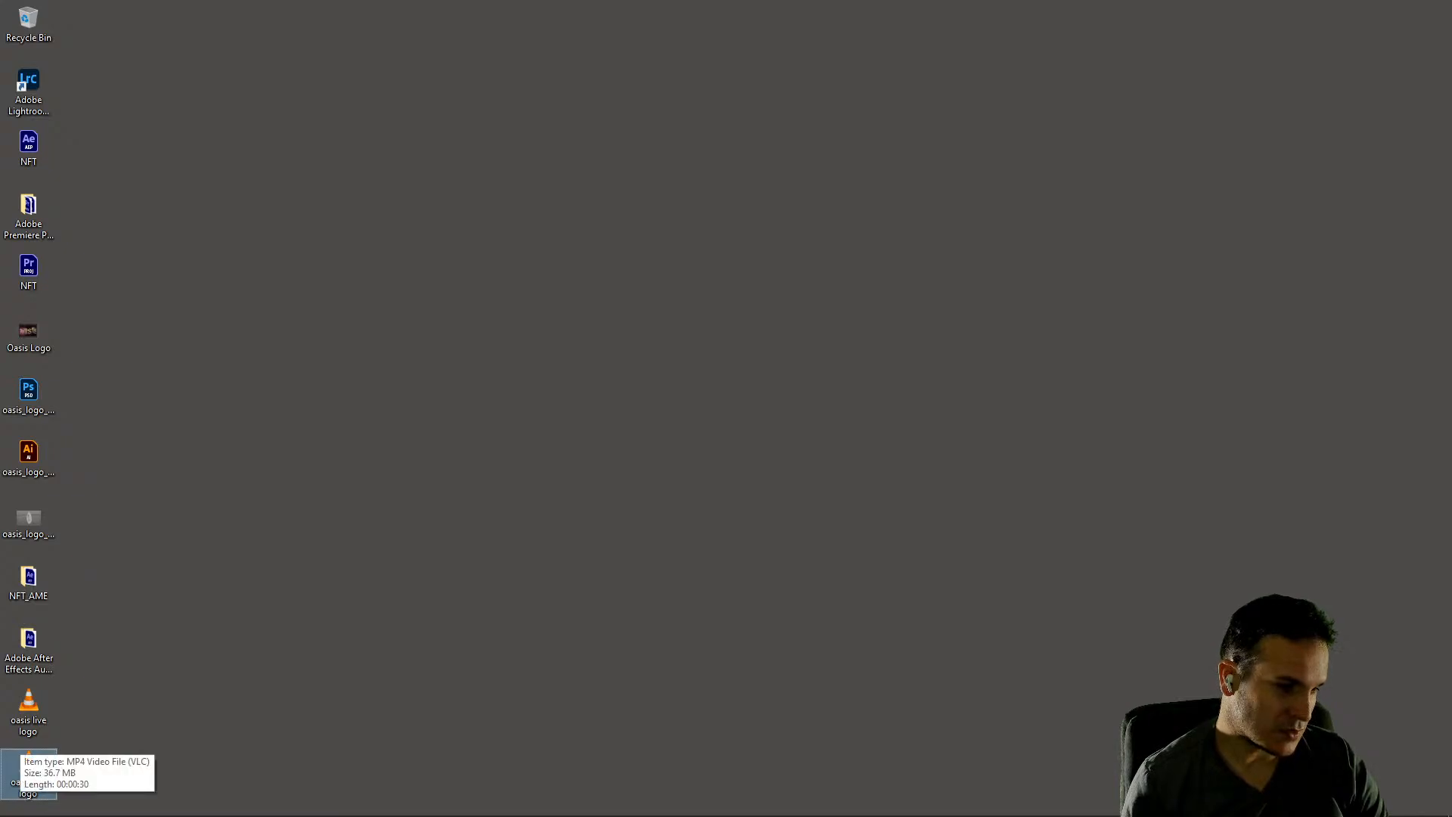
{"action": "mouse_move", "coordinate": [168, 814]}
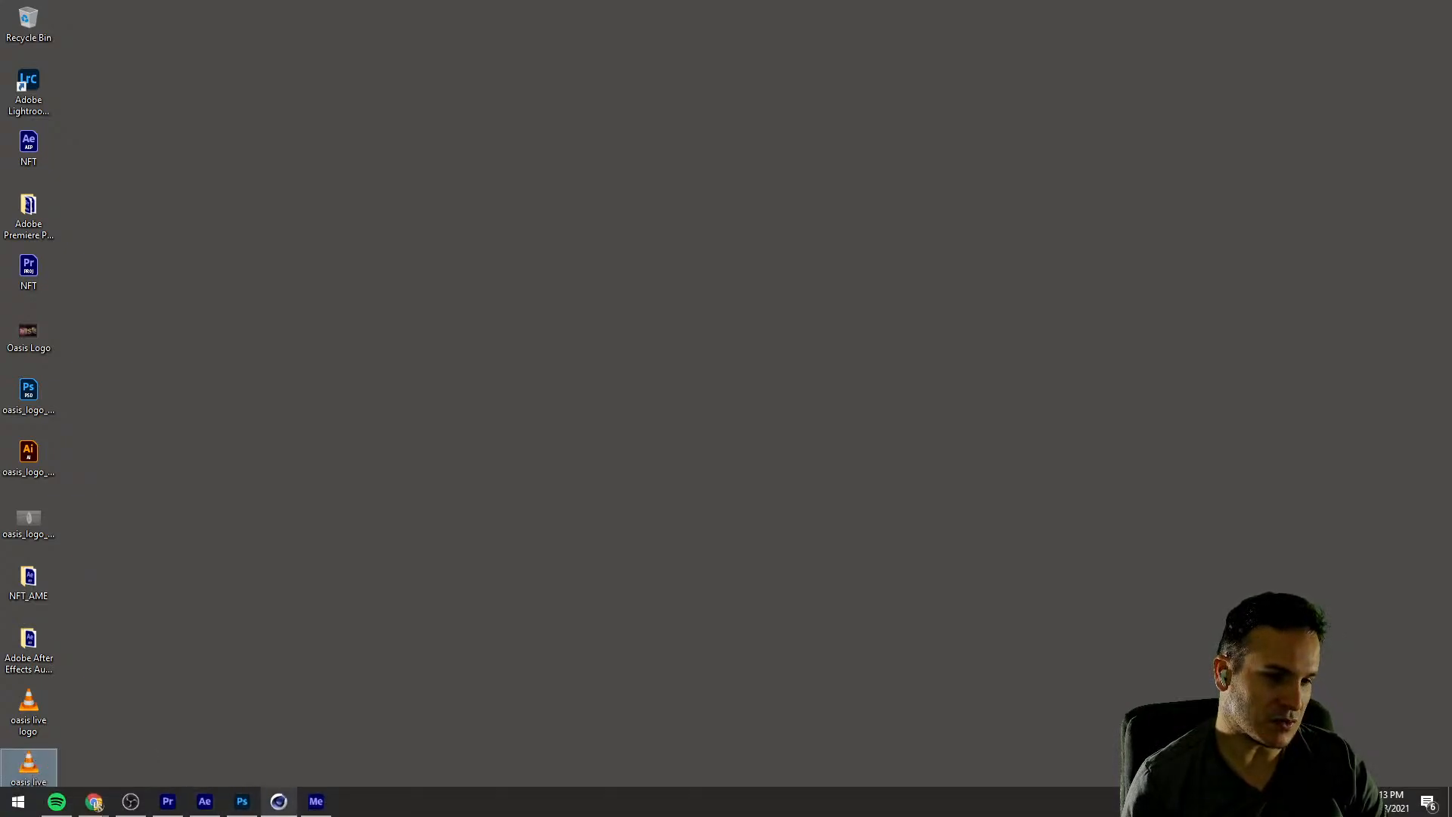
Return to Chrome and start creating a single NFT item on the Ethereum blockchain in Rarible
{"action": "mouse_move", "coordinate": [96, 803]}
{"action": "left_click", "coordinate": [239, 737]}
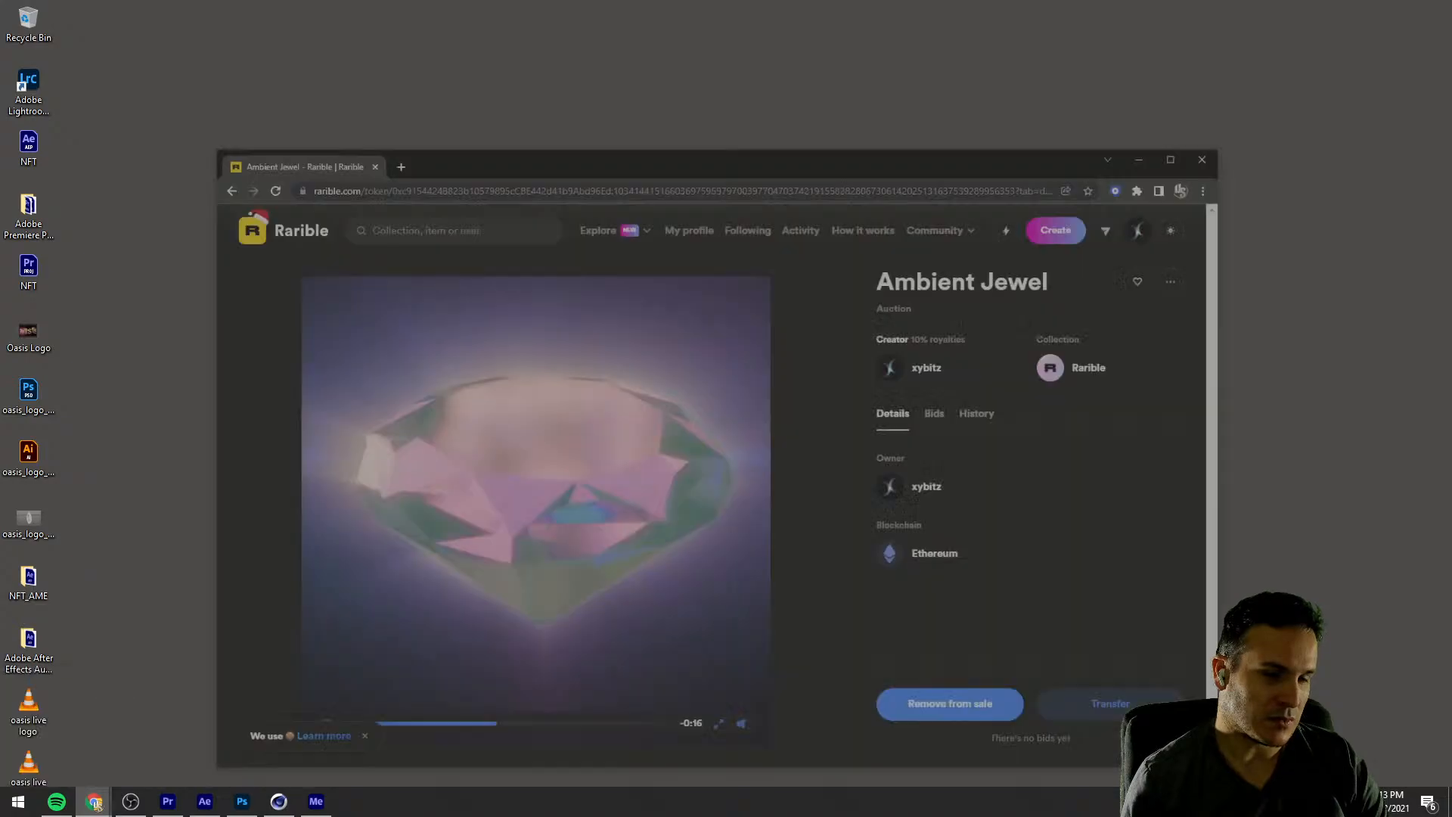
{"action": "left_click", "coordinate": [1163, 153]}
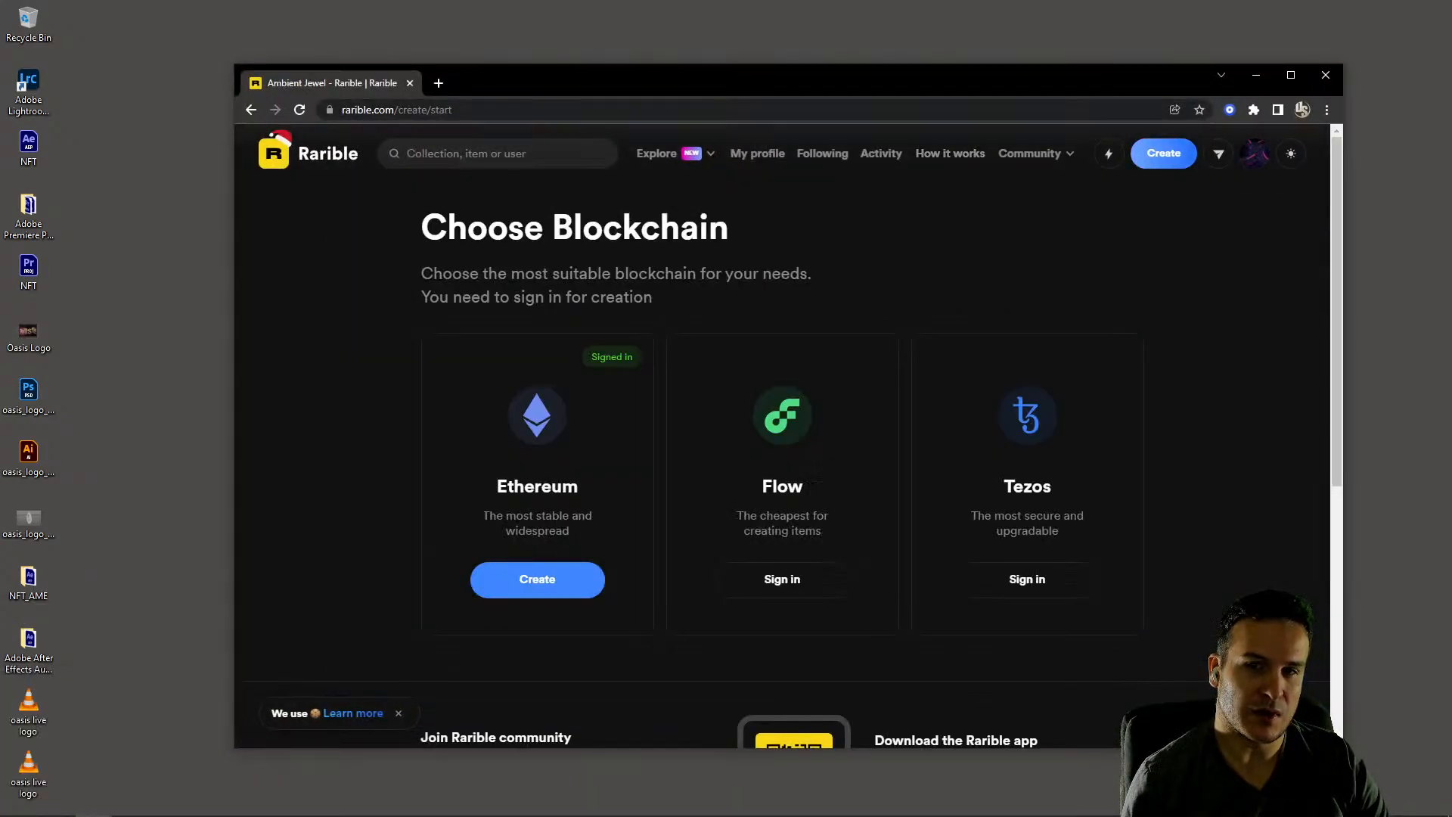
{"action": "left_click", "coordinate": [598, 578]}
{"action": "left_click", "coordinate": [598, 522]}
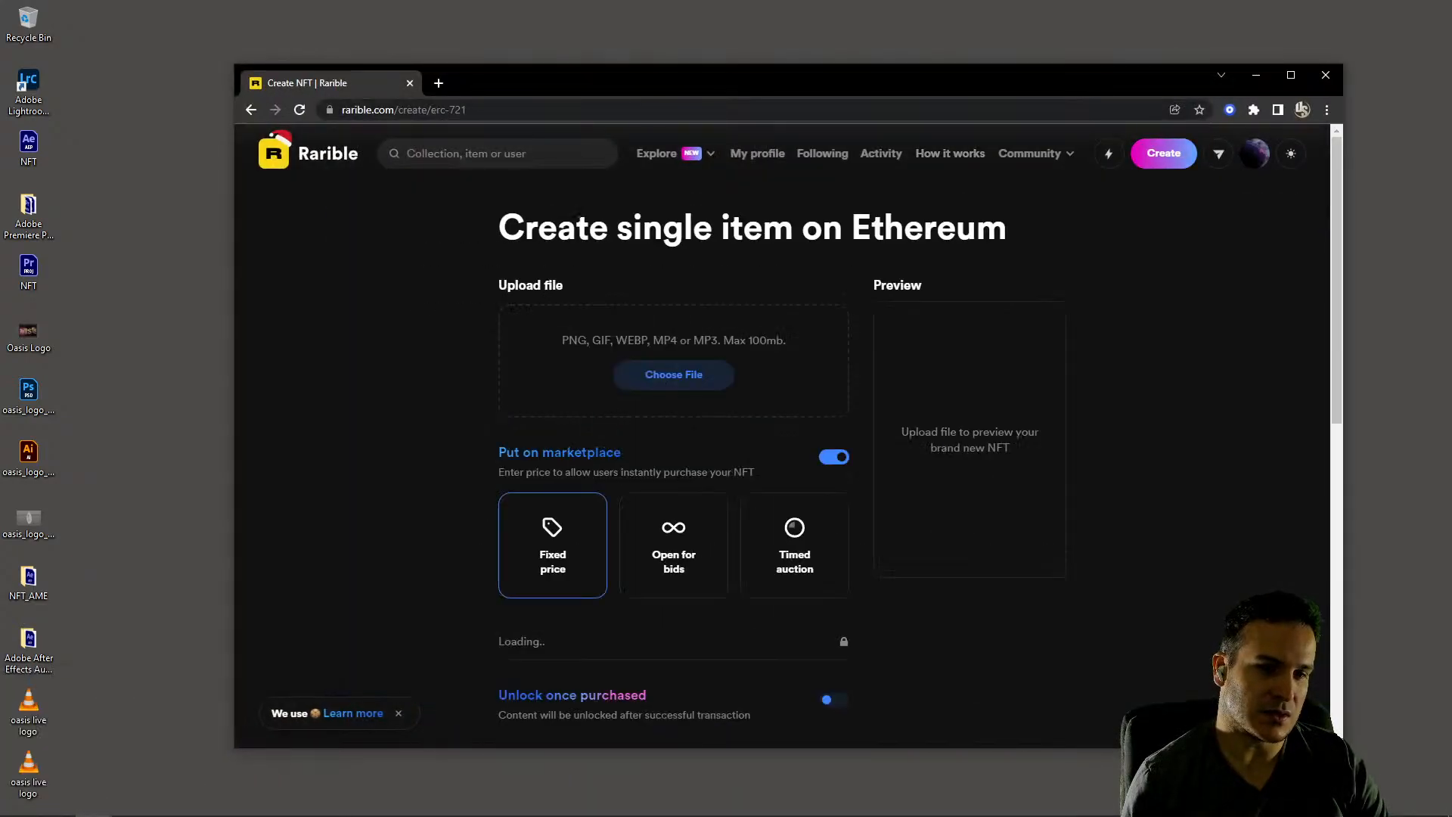
Open the NFT upload file chooser and examine the properties of the Oasis Logo and oasis live logo videos
{"action": "left_click", "coordinate": [673, 374]}
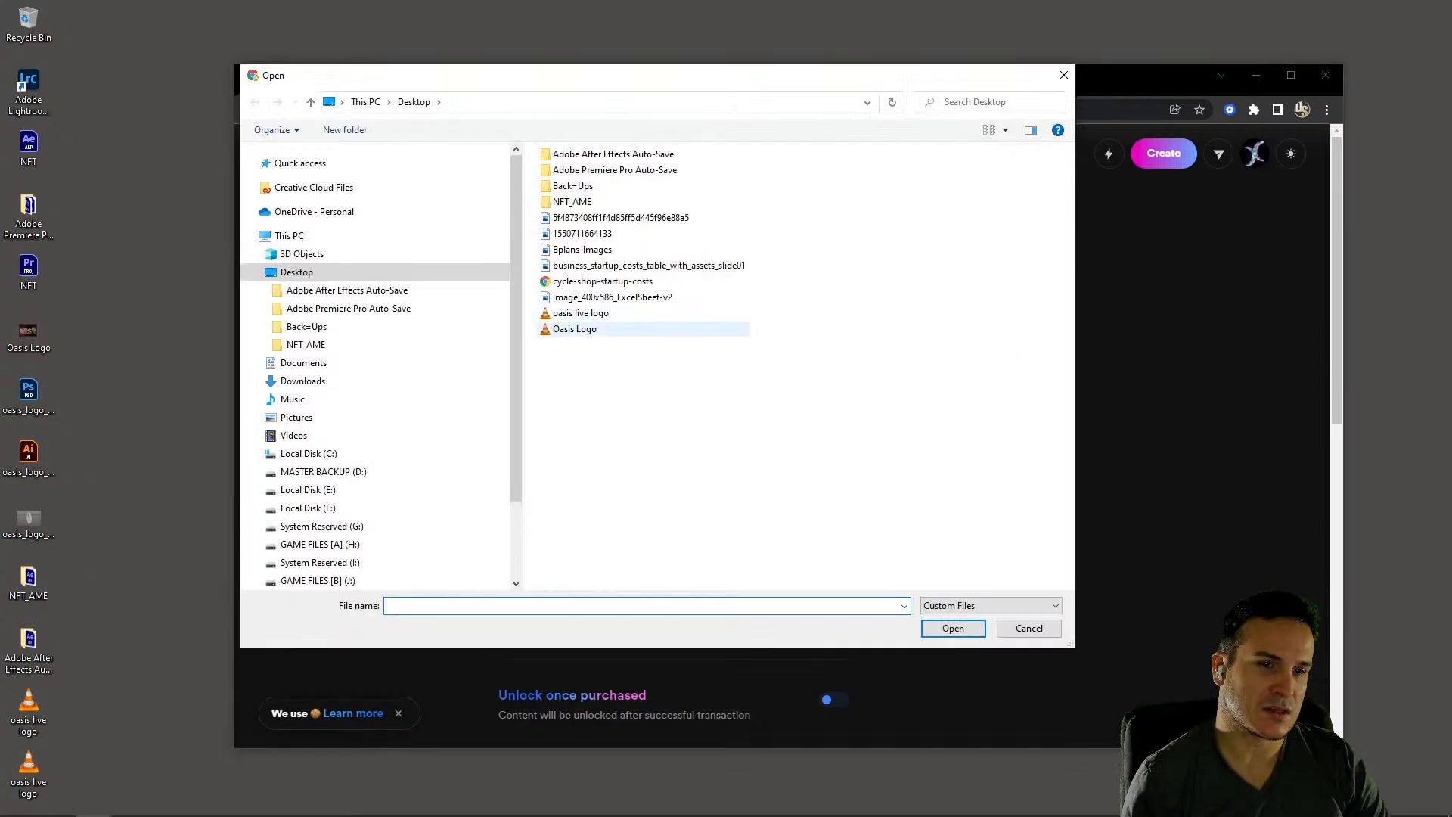
{"action": "left_click", "coordinate": [597, 329]}
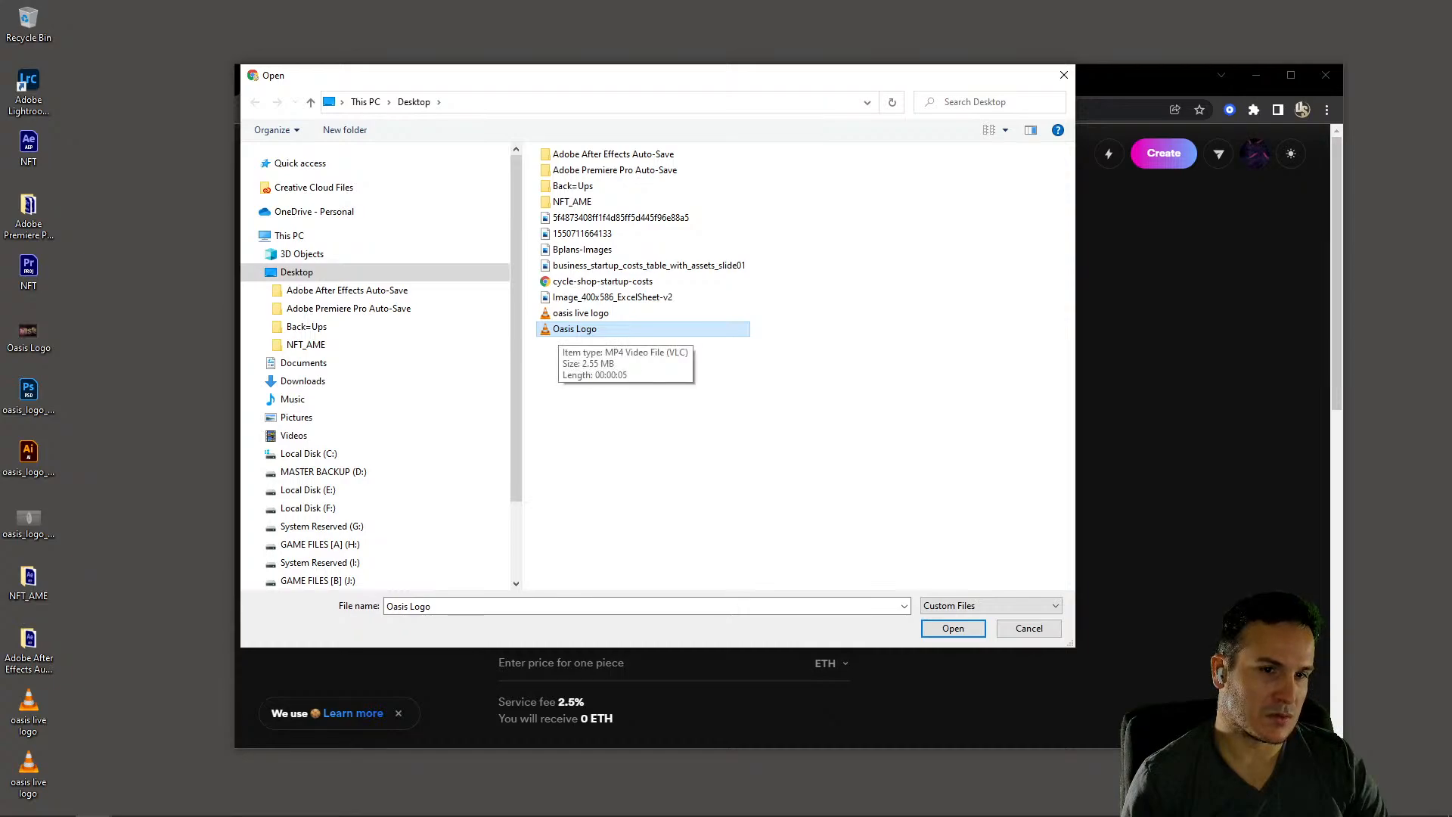
{"action": "left_click", "coordinate": [574, 313]}
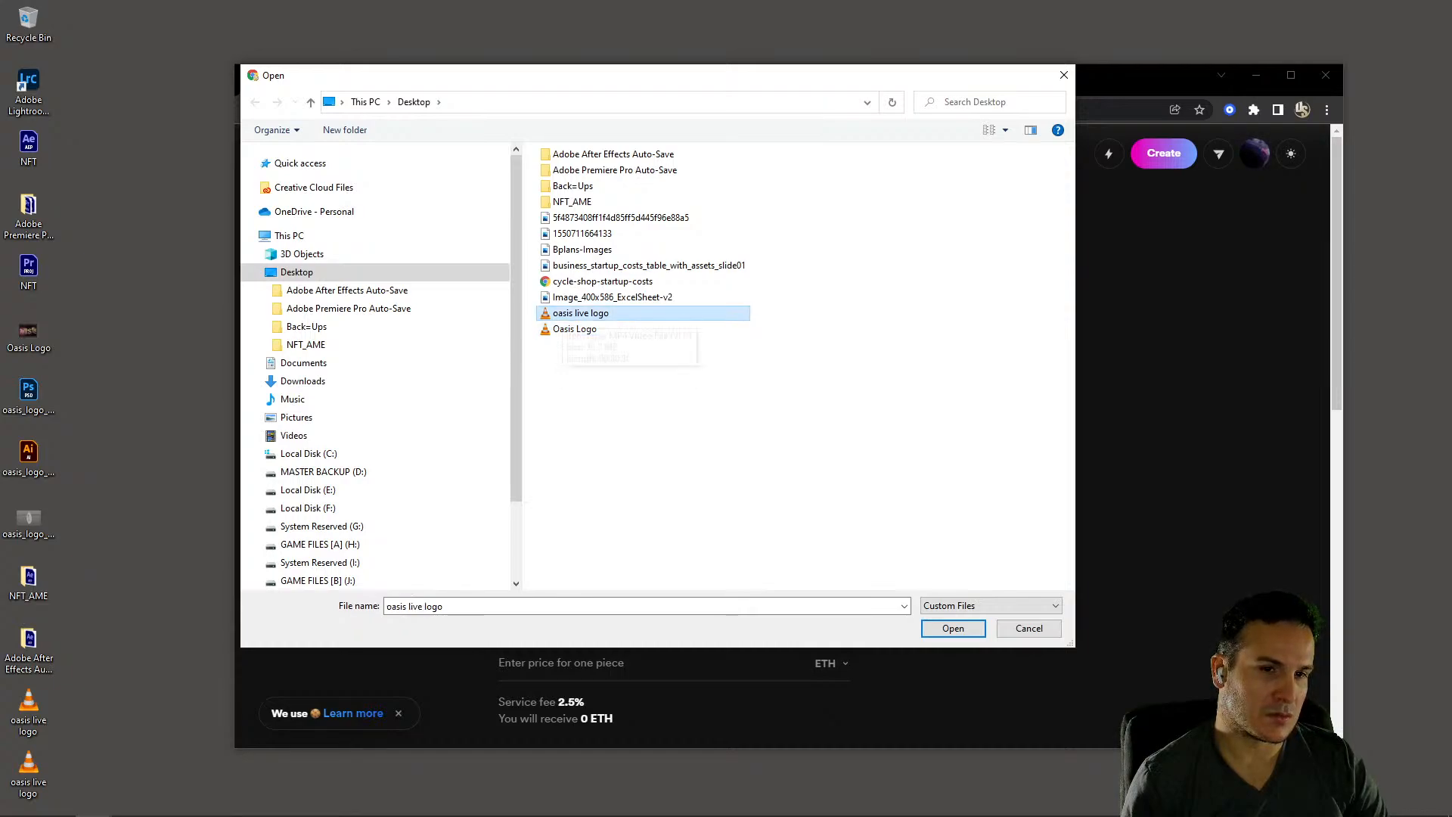
{"action": "left_click", "coordinate": [564, 329]}
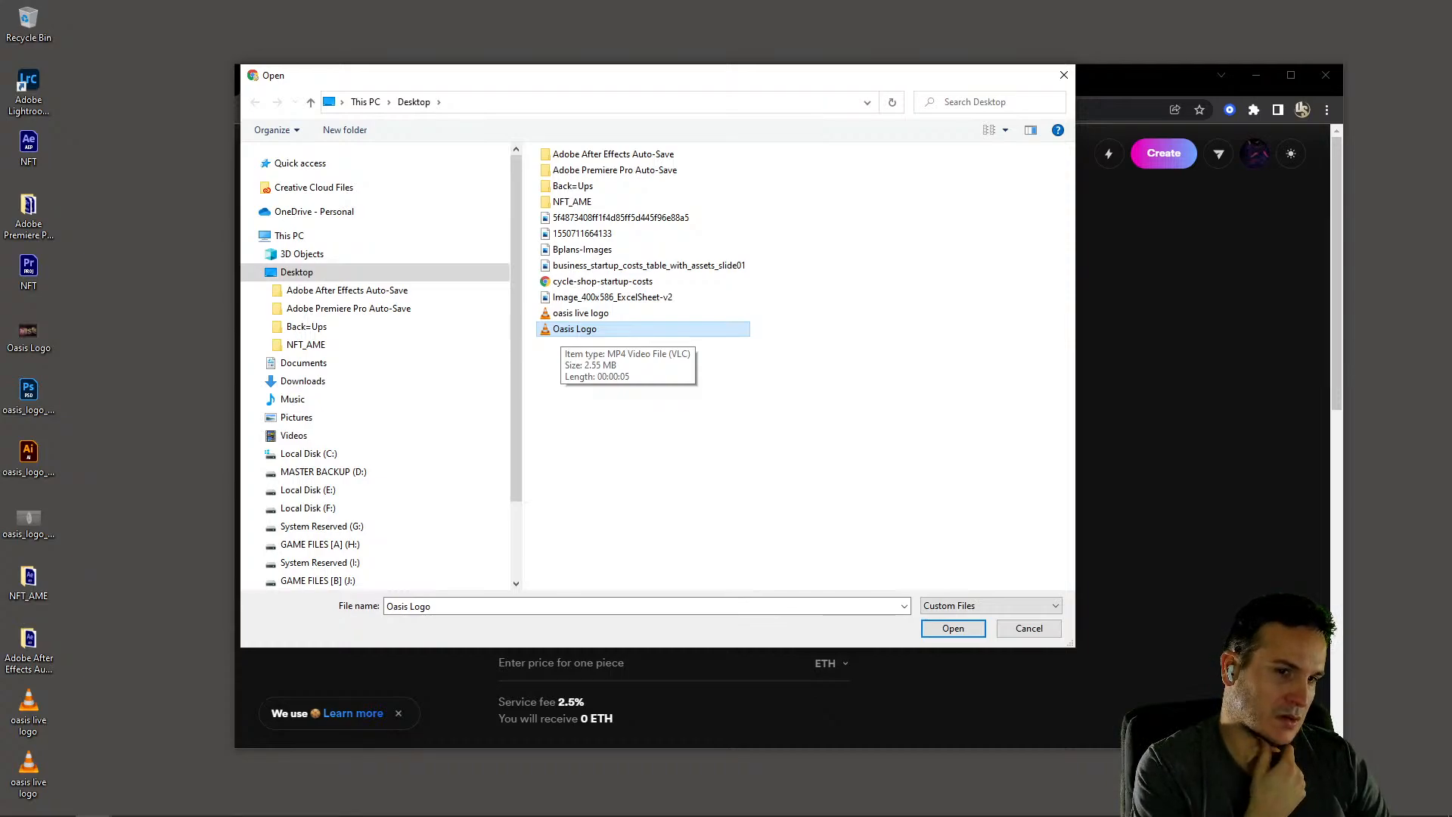
{"action": "right_click", "coordinate": [559, 331]}
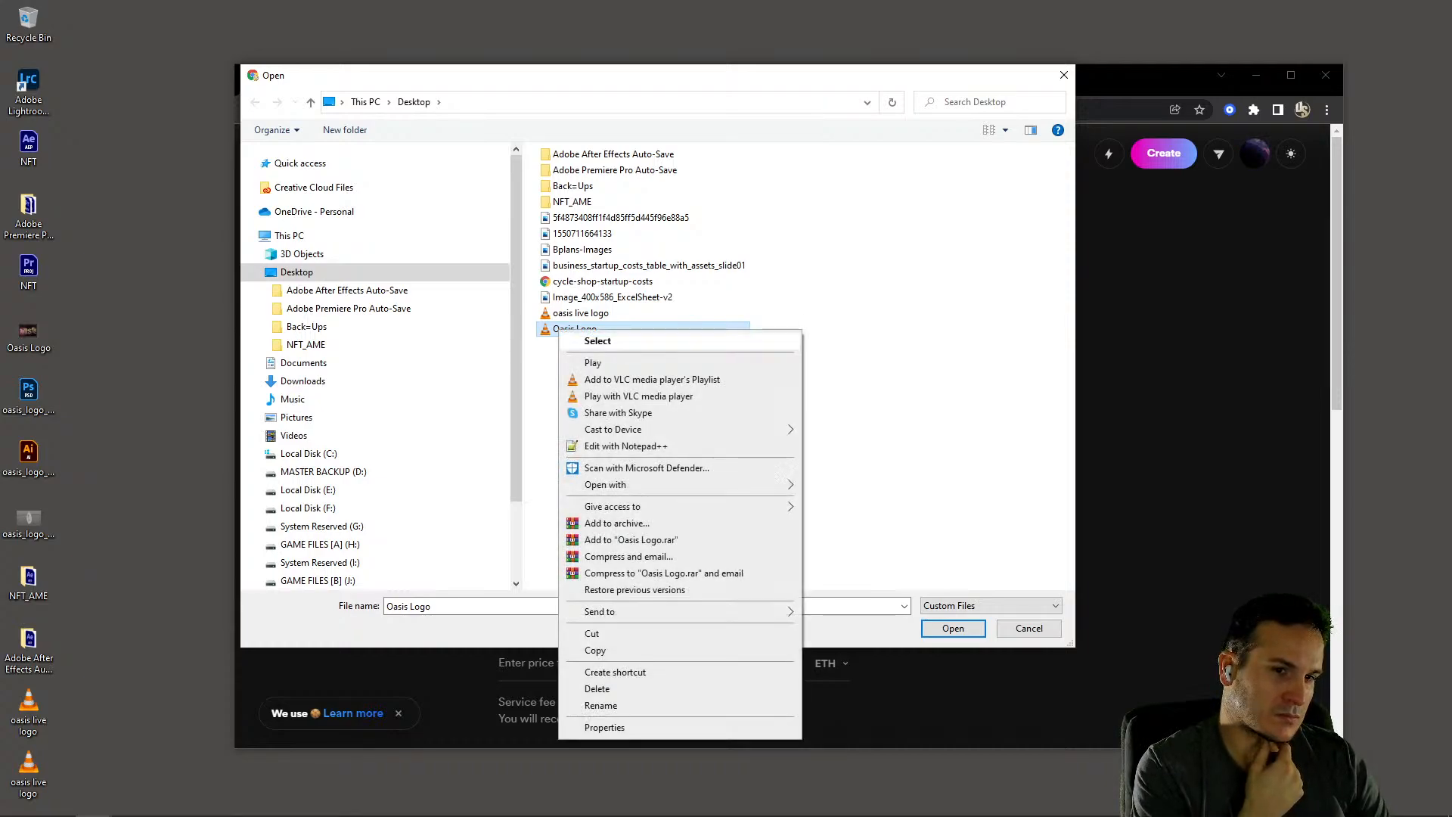
{"action": "left_click", "coordinate": [597, 728]}
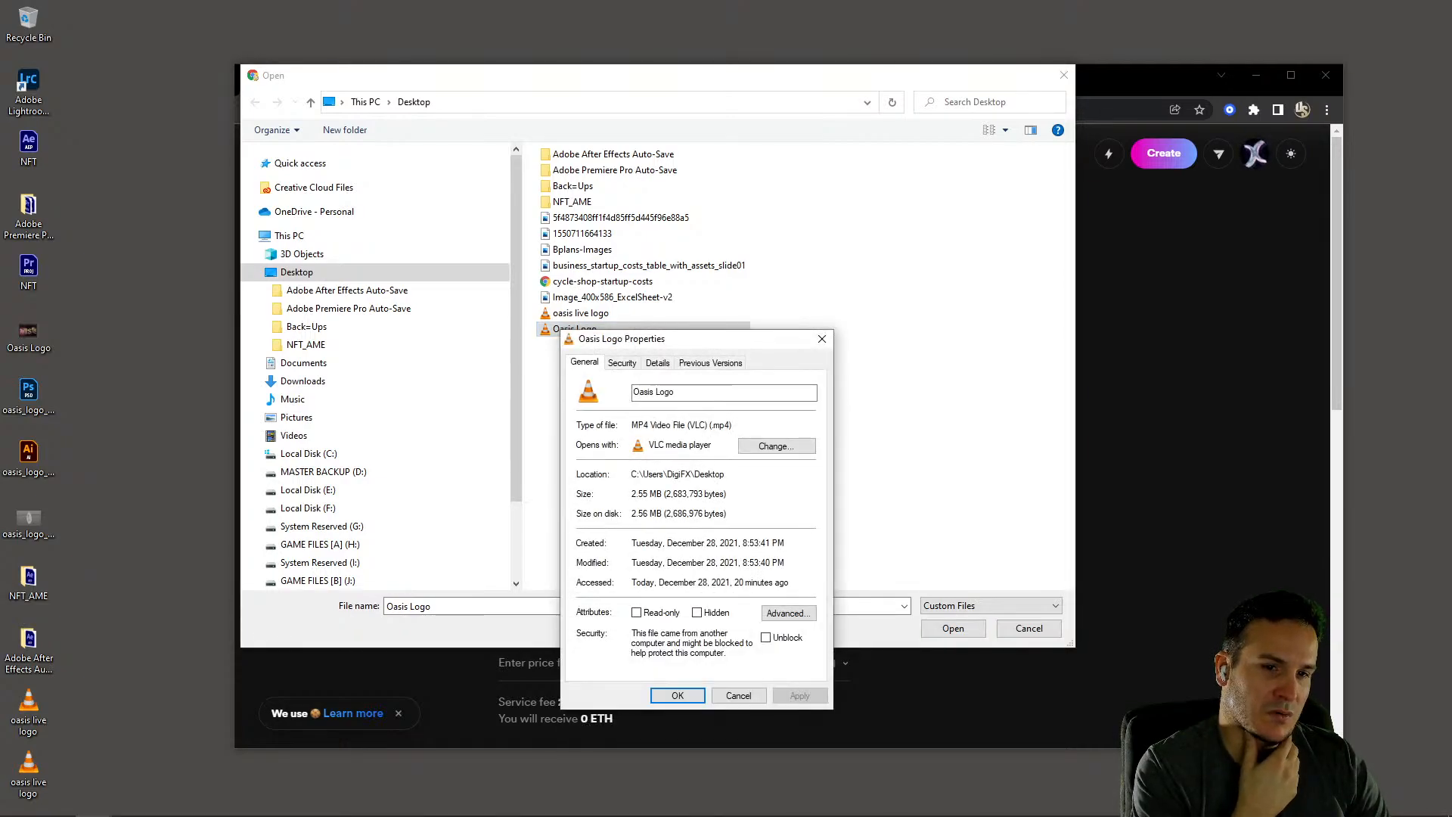
{"action": "left_click", "coordinate": [822, 339]}
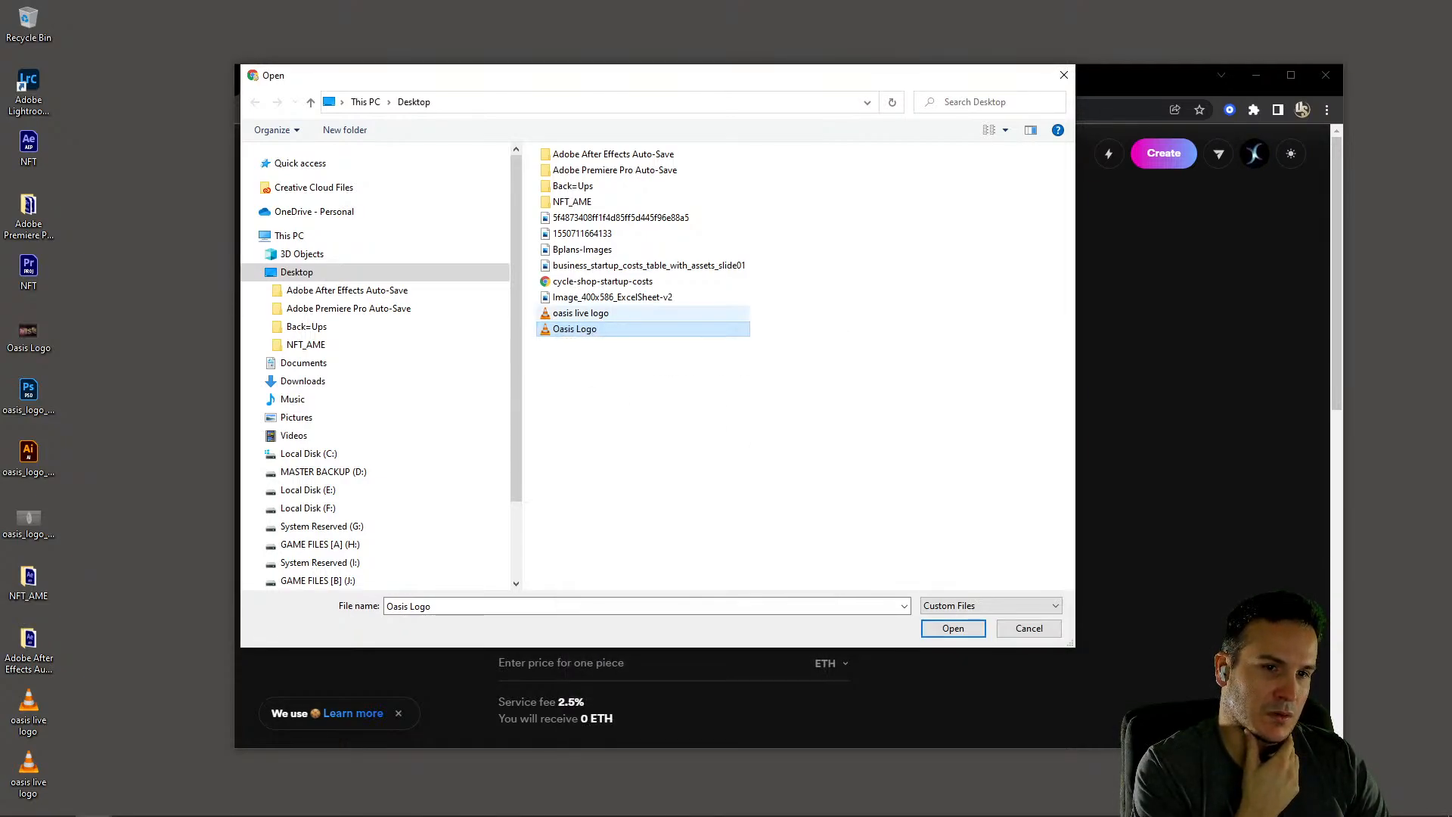
{"action": "left_click", "coordinate": [605, 313]}
{"action": "right_click", "coordinate": [569, 313]}
{"action": "left_click", "coordinate": [598, 711]}
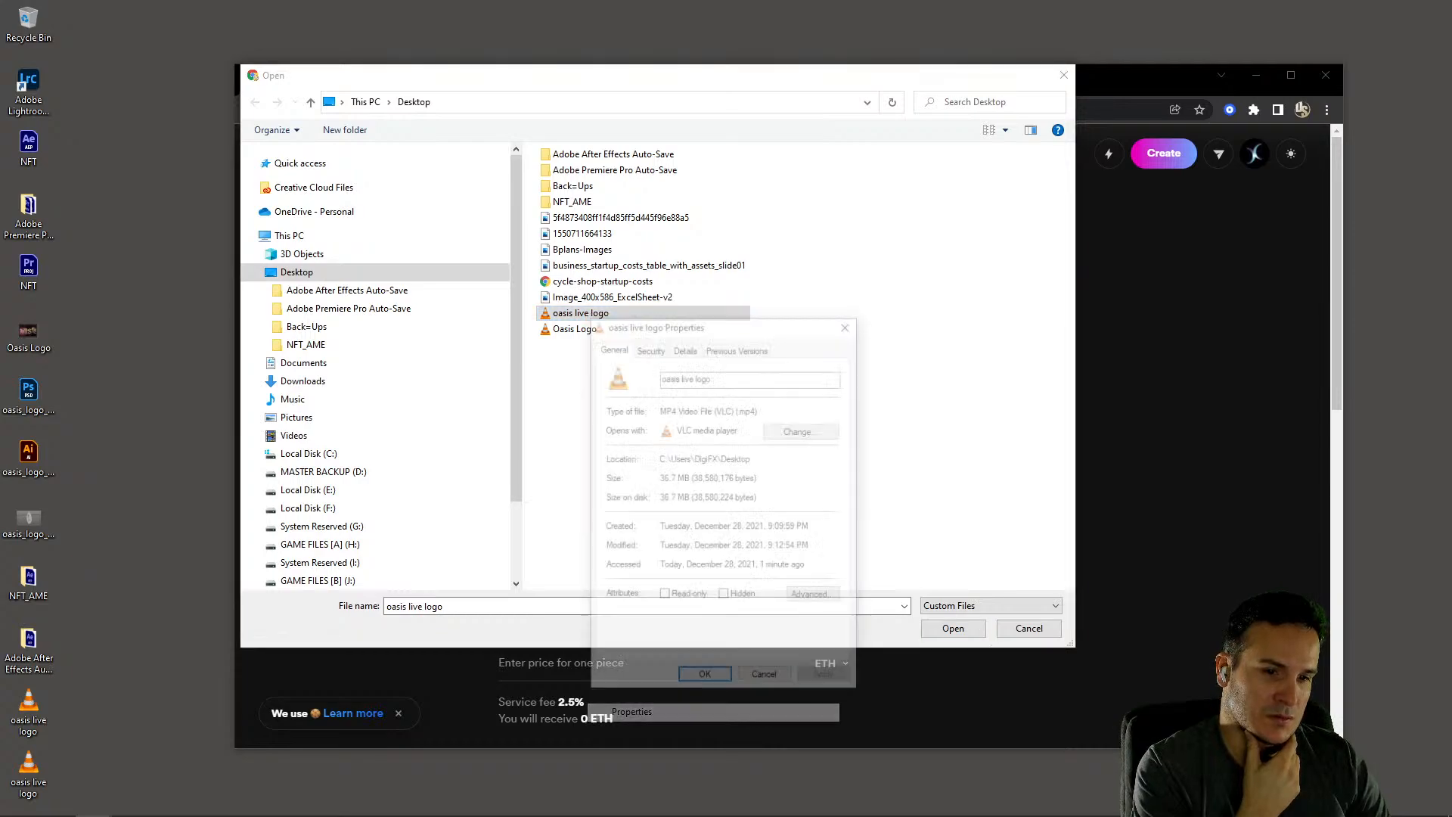
{"action": "left_click", "coordinate": [849, 323]}
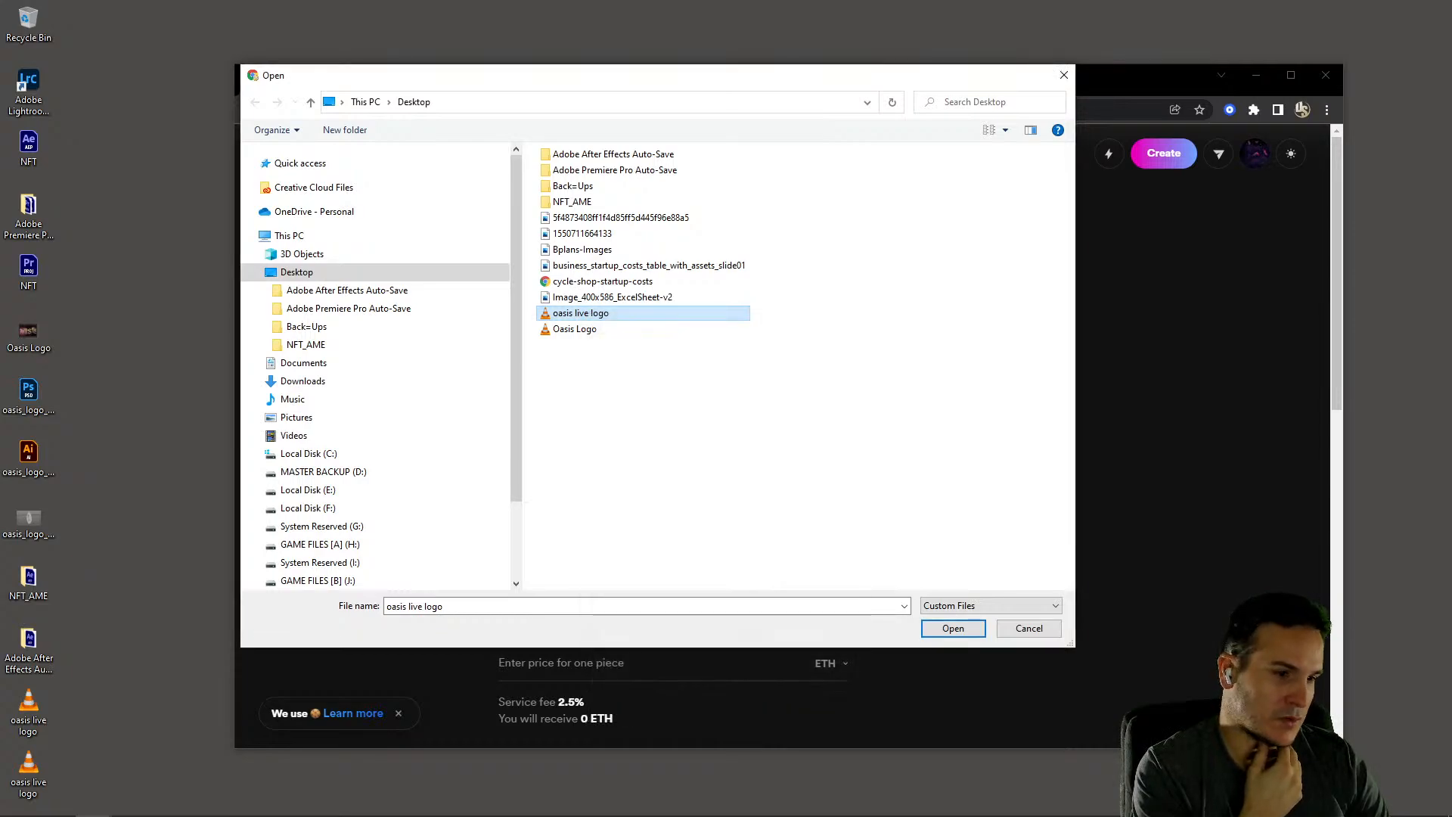
Rename the oasis live logo MOV file on the desktop and refresh the file chooser's Desktop listing
{"action": "left_click", "coordinate": [29, 711]}
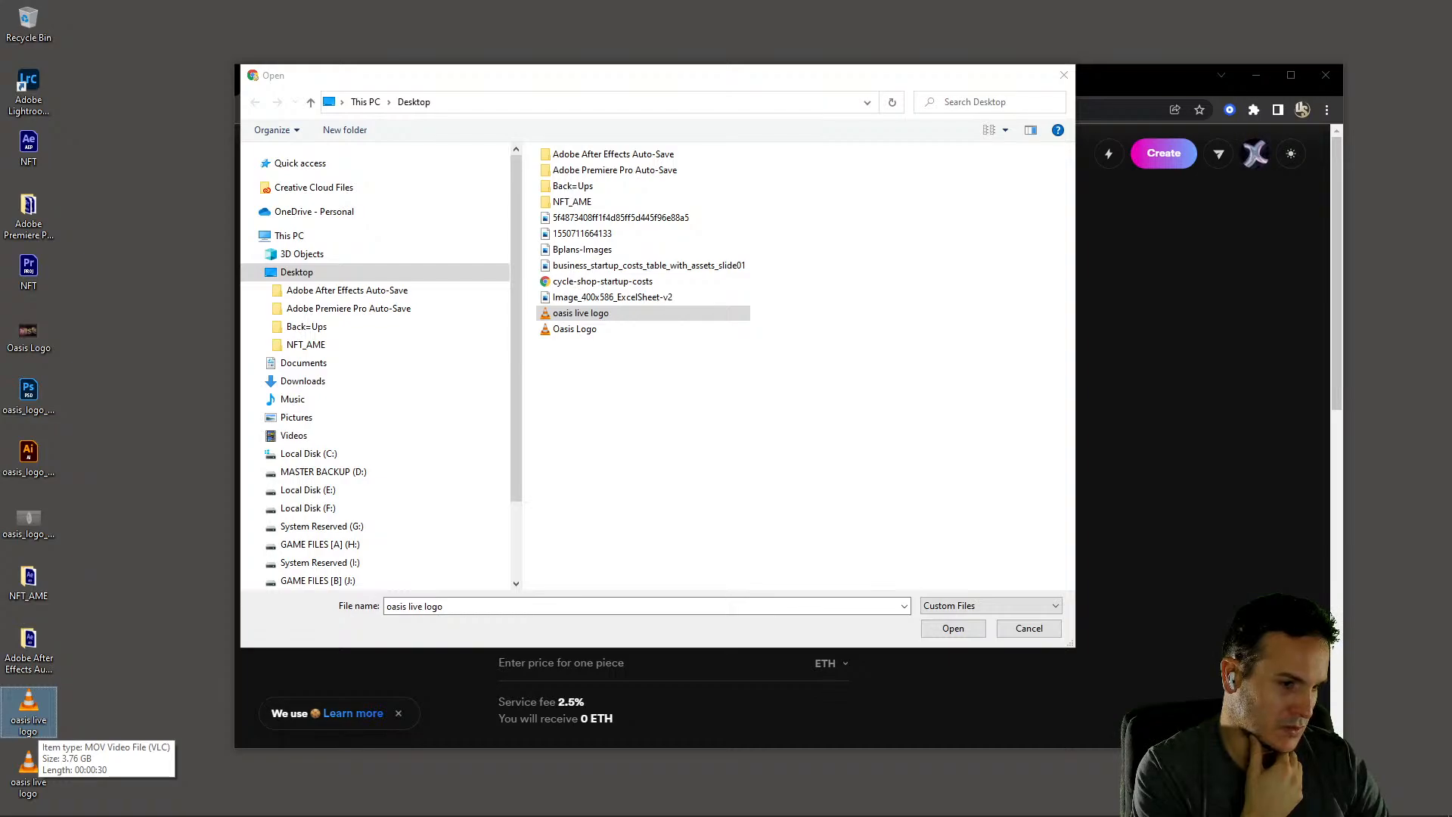
{"action": "key", "text": "F2"}
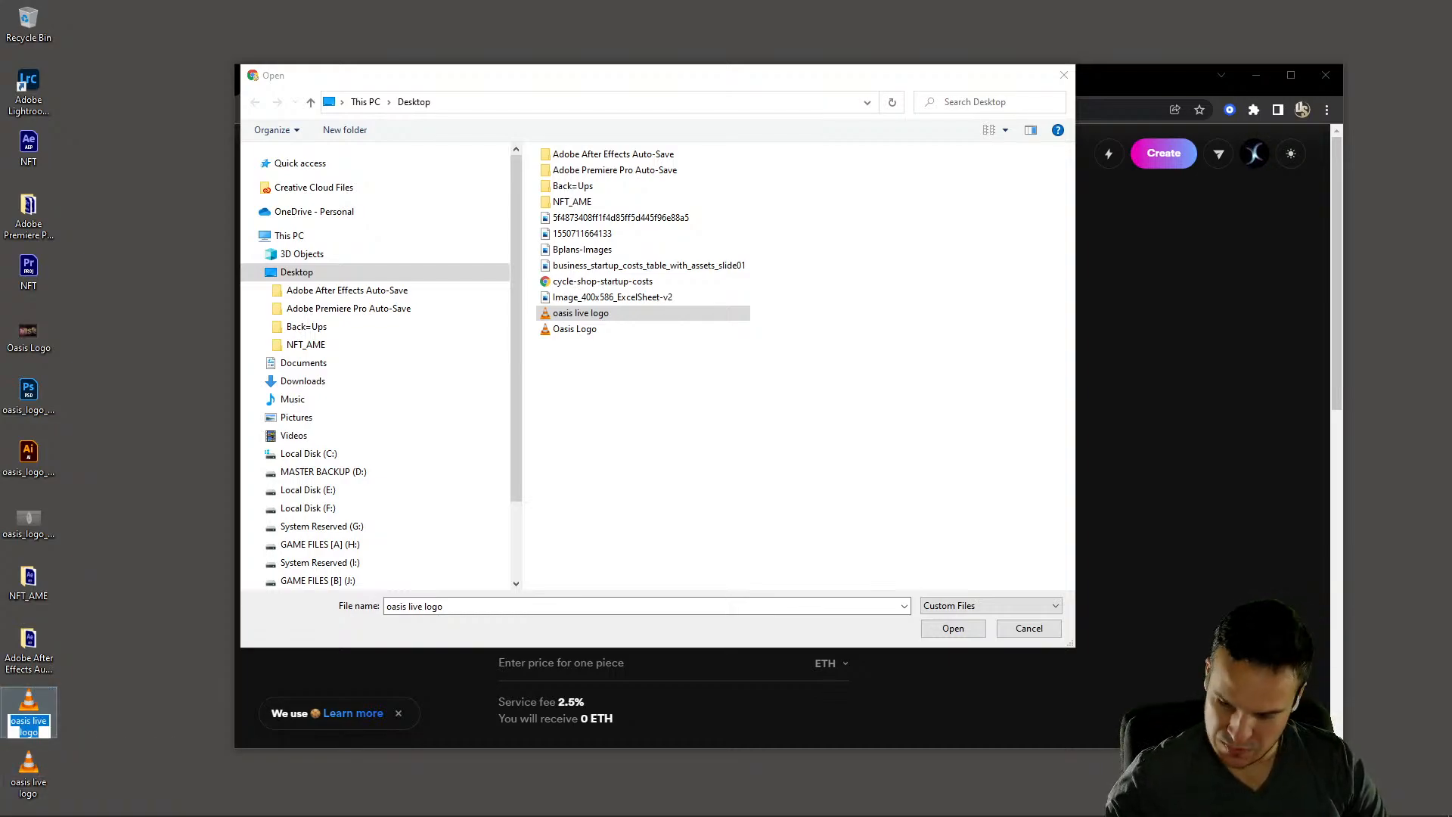
{"action": "key", "text": "BackSpace"}
{"action": "right_click", "coordinate": [603, 396]}
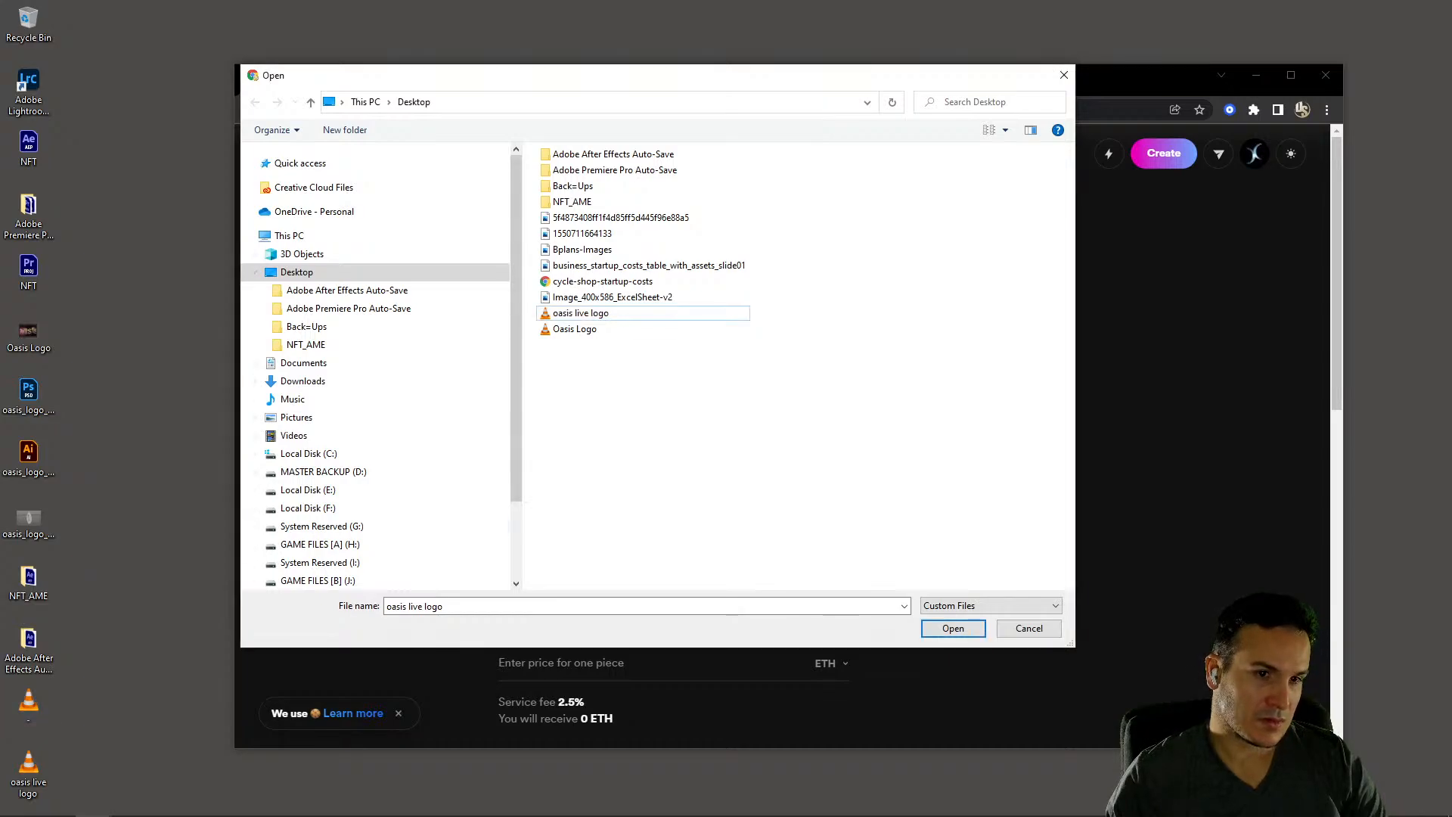
{"action": "left_click", "coordinate": [639, 457]}
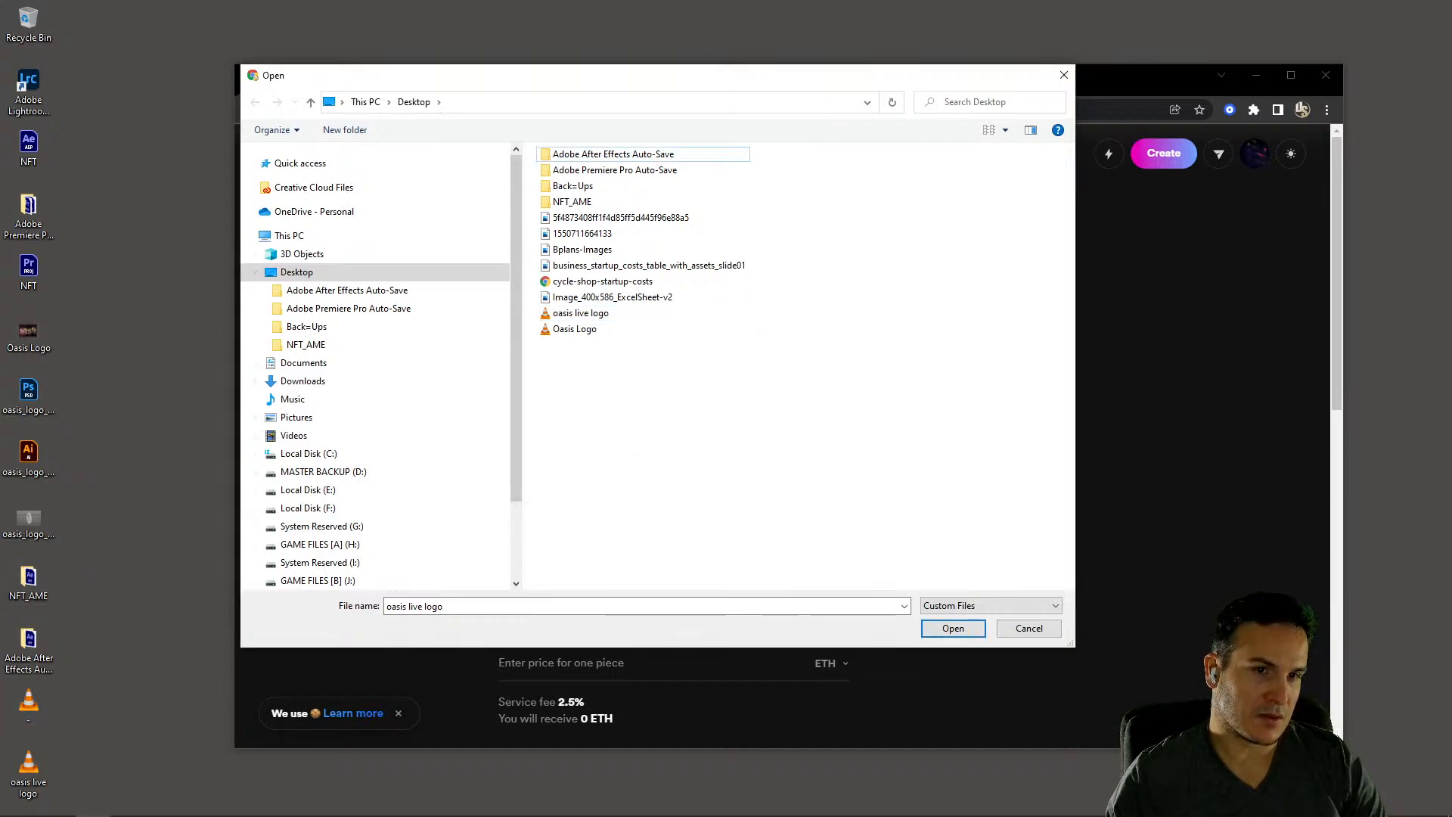
{"action": "left_click", "coordinate": [301, 255]}
{"action": "left_click", "coordinate": [296, 273]}
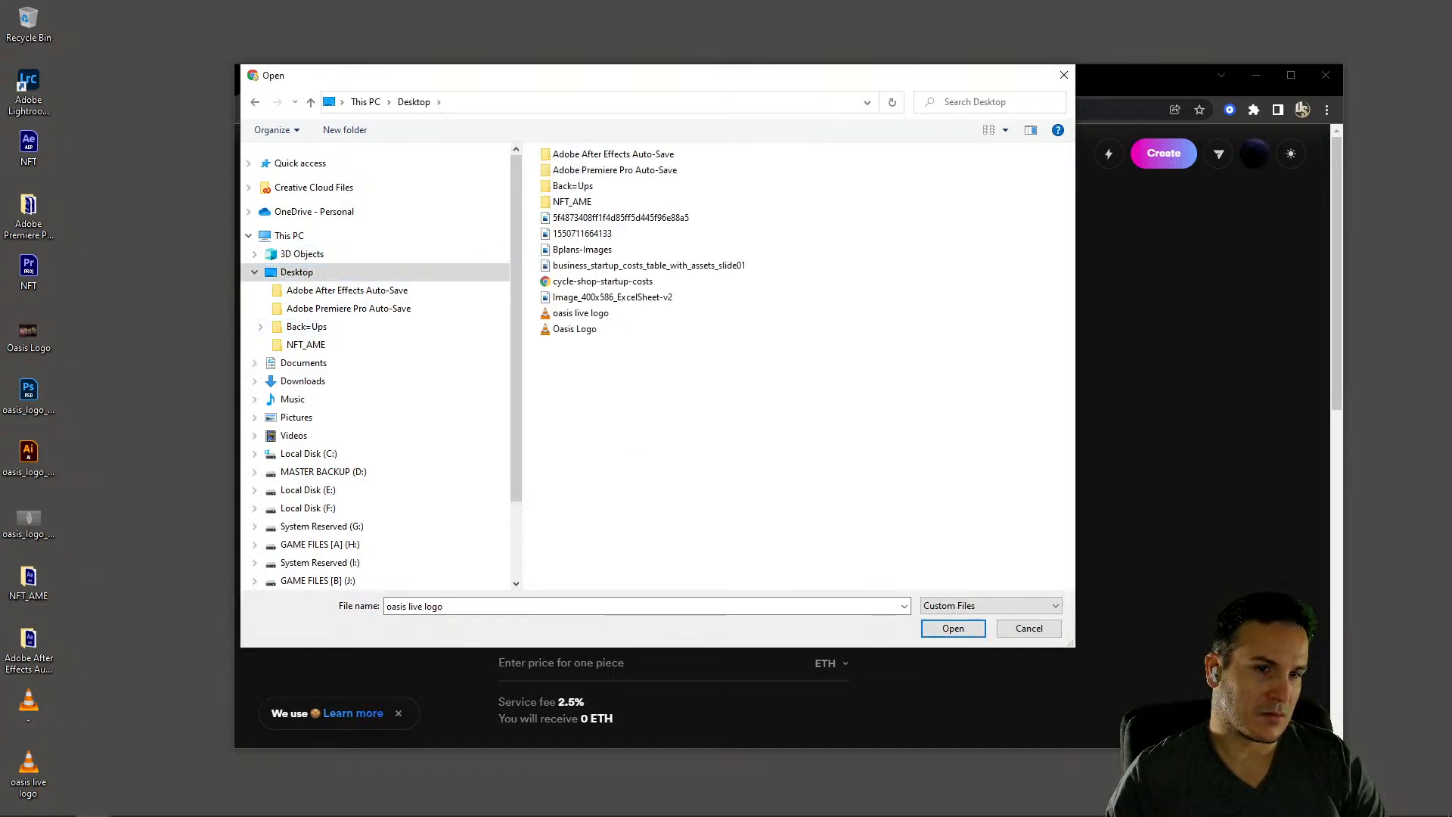
{"action": "left_click", "coordinate": [581, 313]}
{"action": "left_click", "coordinate": [575, 329]}
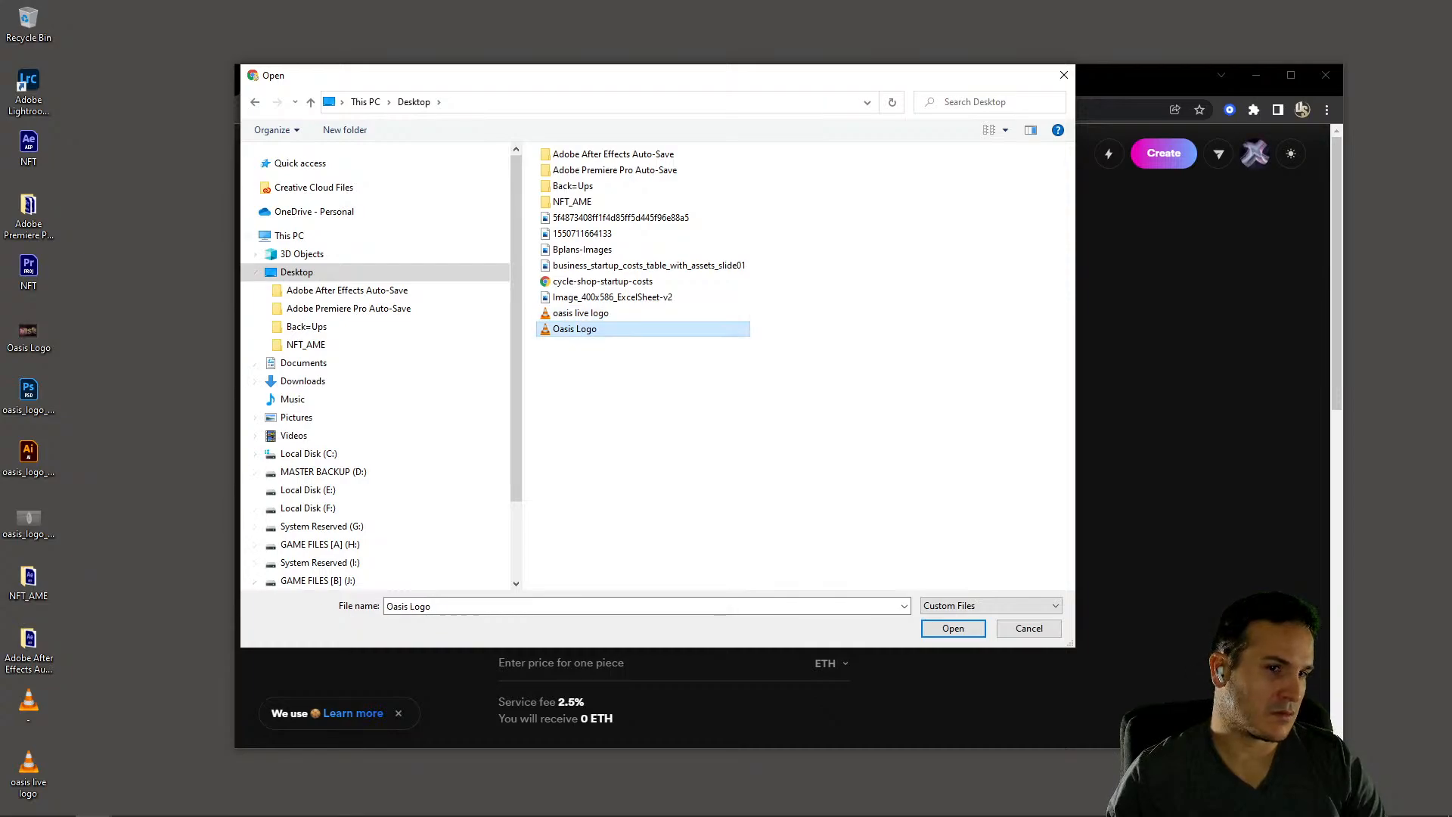
{"action": "right_click", "coordinate": [592, 331]}
{"action": "left_click", "coordinate": [589, 313]}
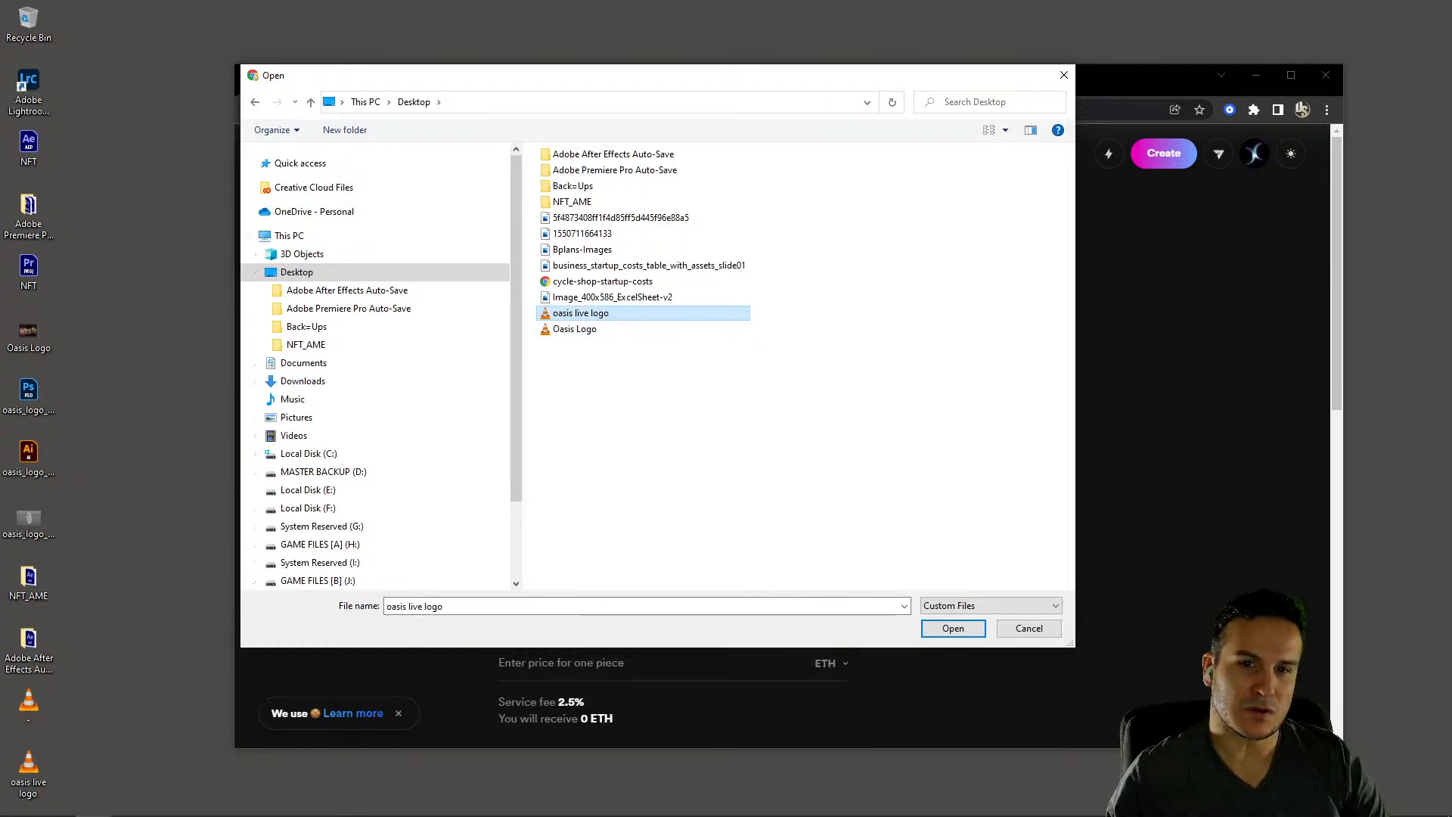
{"action": "left_click", "coordinate": [1028, 629]}
Upload the oasis live logo video from the desktop as the NFT's file
{"action": "left_click", "coordinate": [674, 374]}
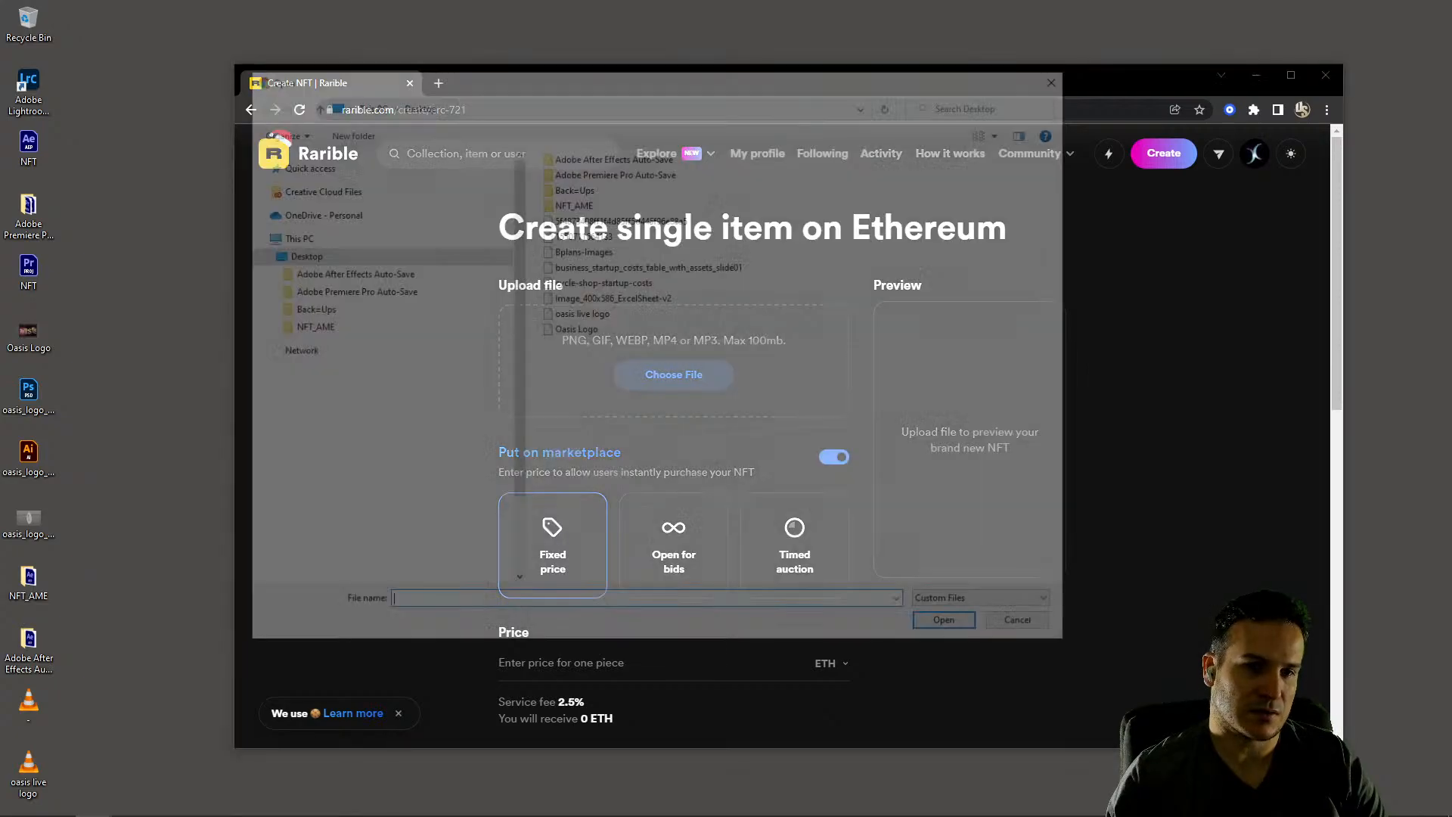
{"action": "left_click", "coordinate": [581, 313]}
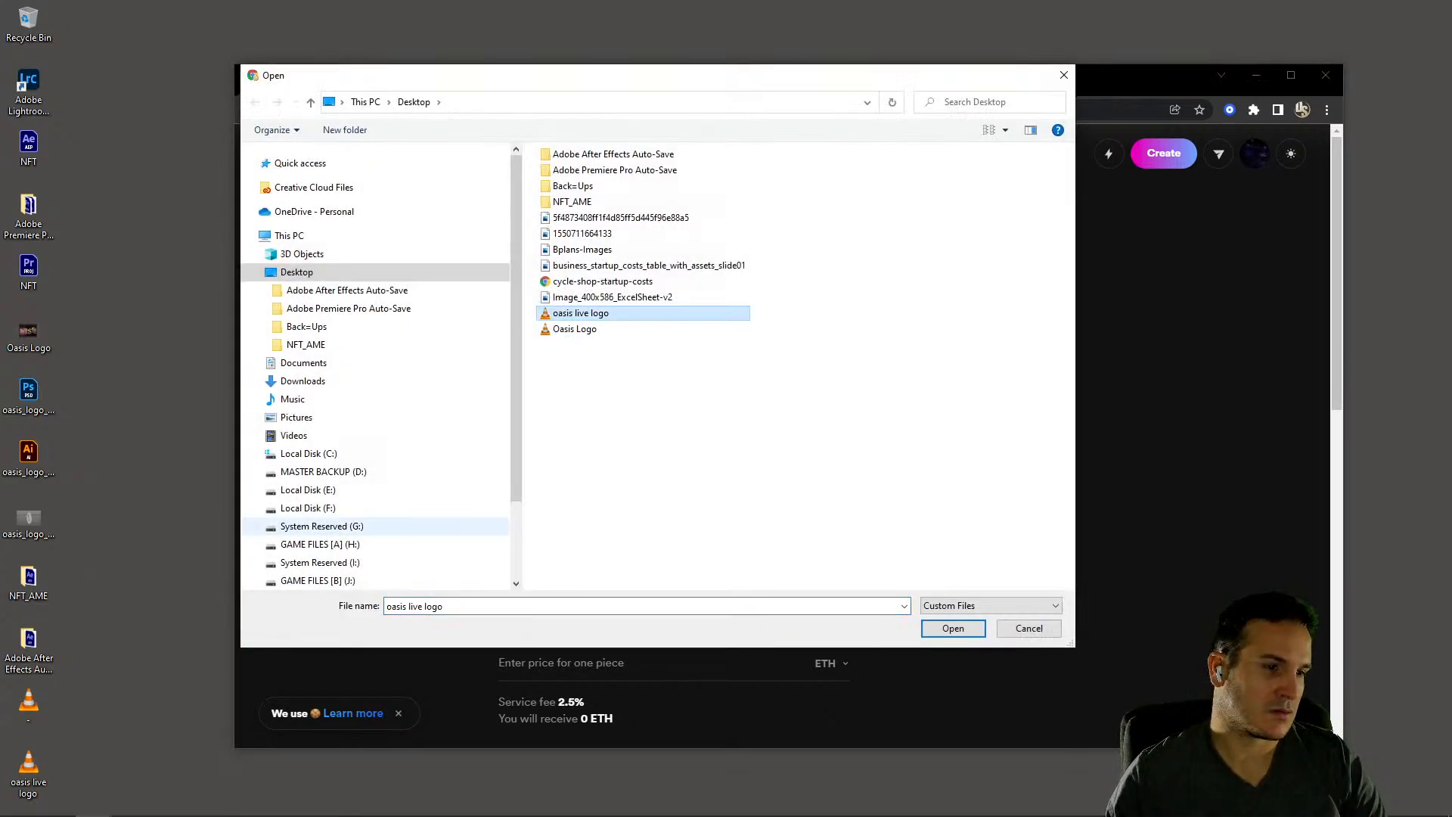
{"action": "left_click", "coordinate": [29, 703]}
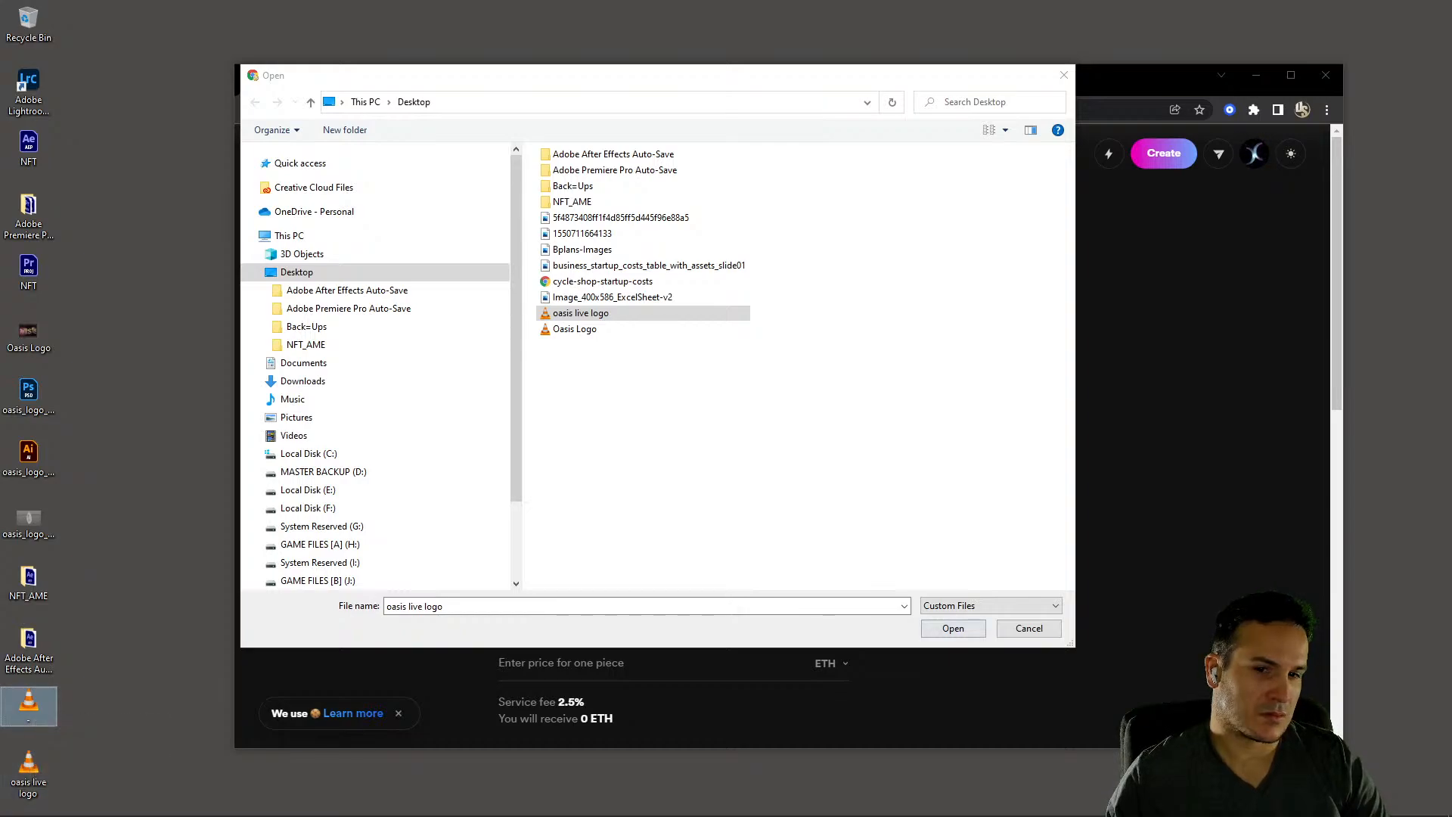
{"action": "left_click", "coordinate": [1028, 627]}
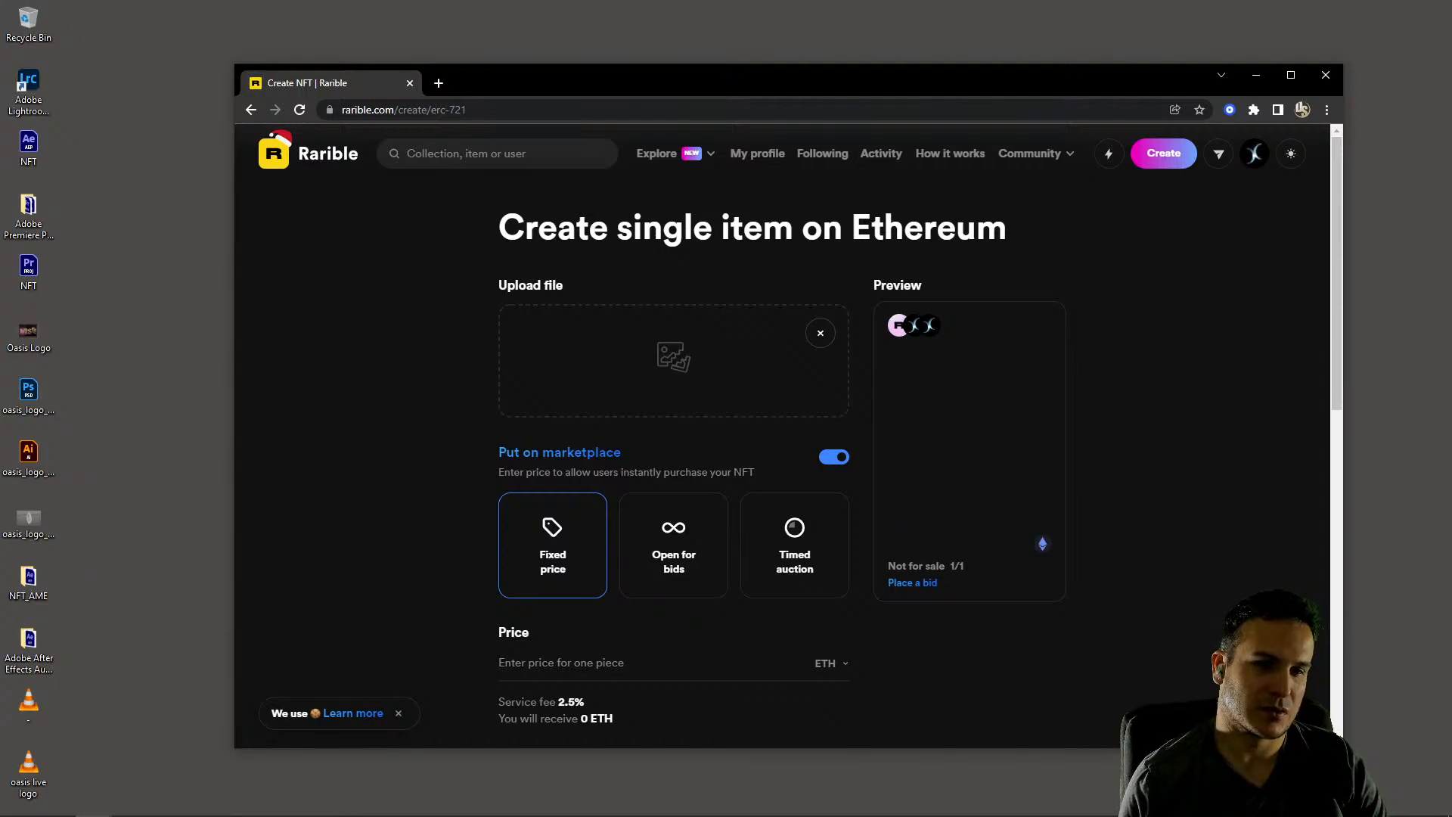
{"action": "left_click_drag", "start_coordinate": [28, 764], "coordinate": [746, 383]}
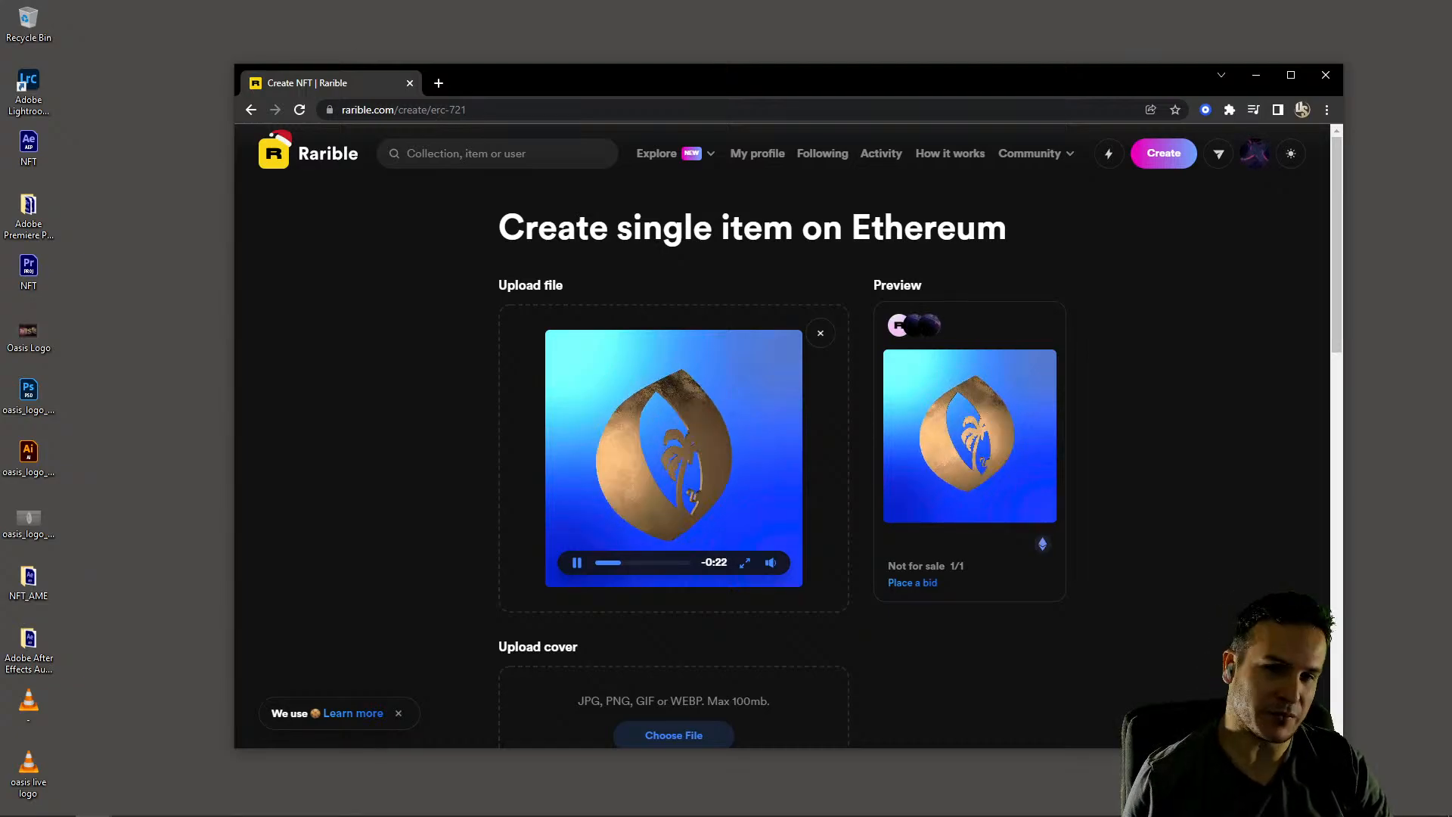
Watch the uploaded logo animation in full screen, pause it, and return to the item creation page
{"action": "key", "text": "F11"}
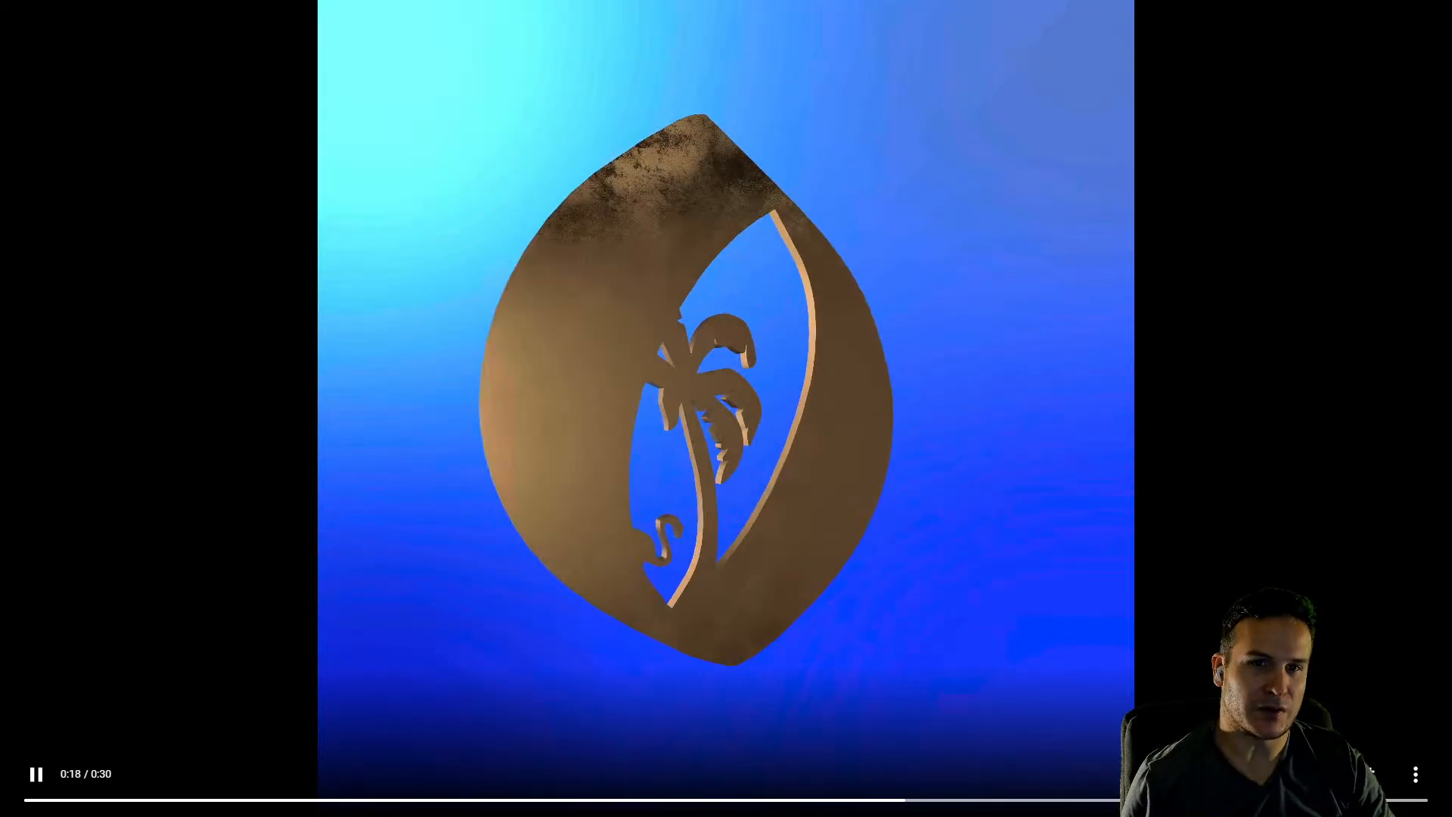
{"action": "left_click", "coordinate": [31, 760]}
{"action": "key", "text": "Escape"}
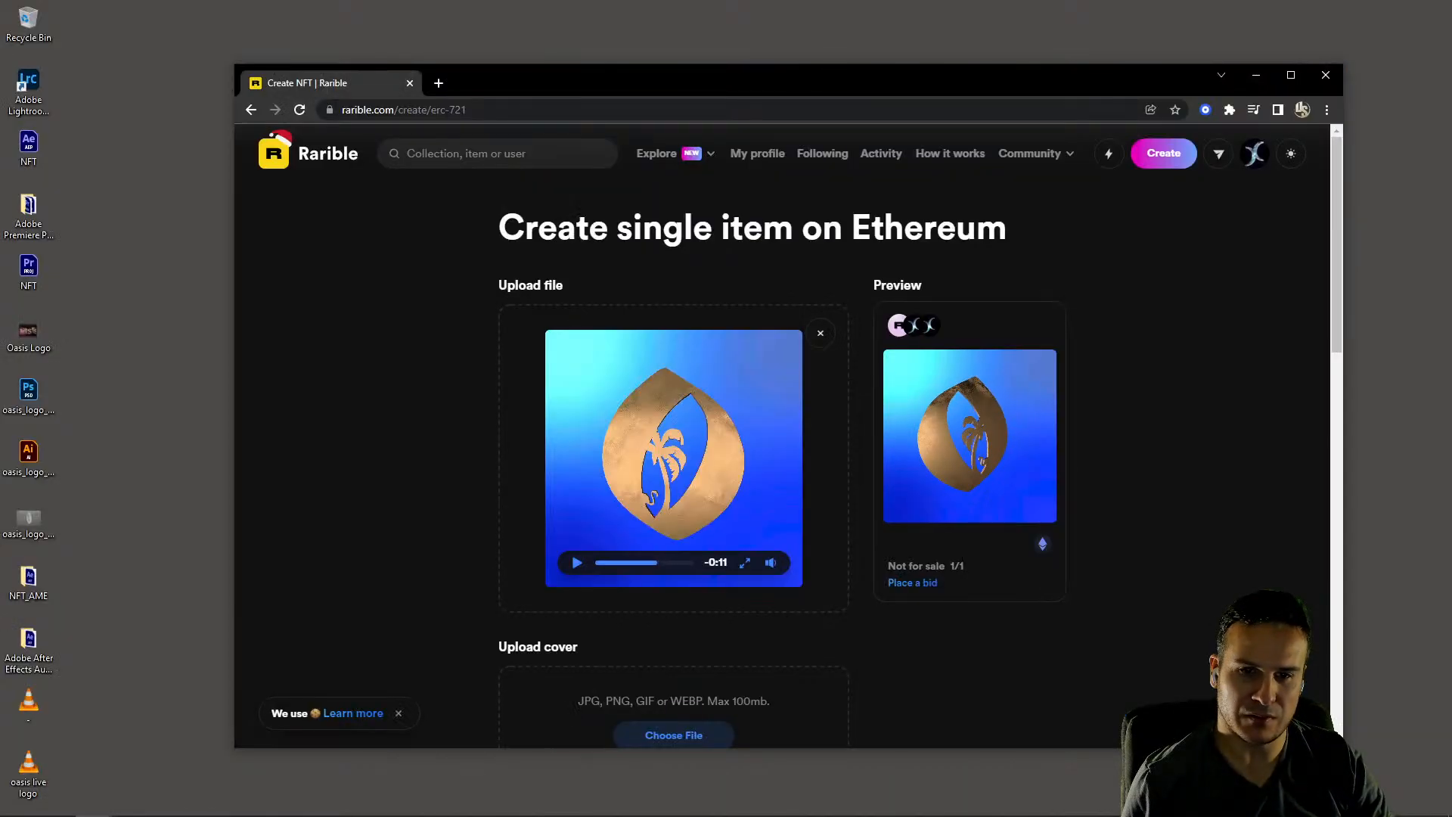
Set the NFT's fixed price to .1 ETH
{"action": "scroll", "coordinate": [726, 454], "scroll_direction": "down", "scroll_amount": 1}
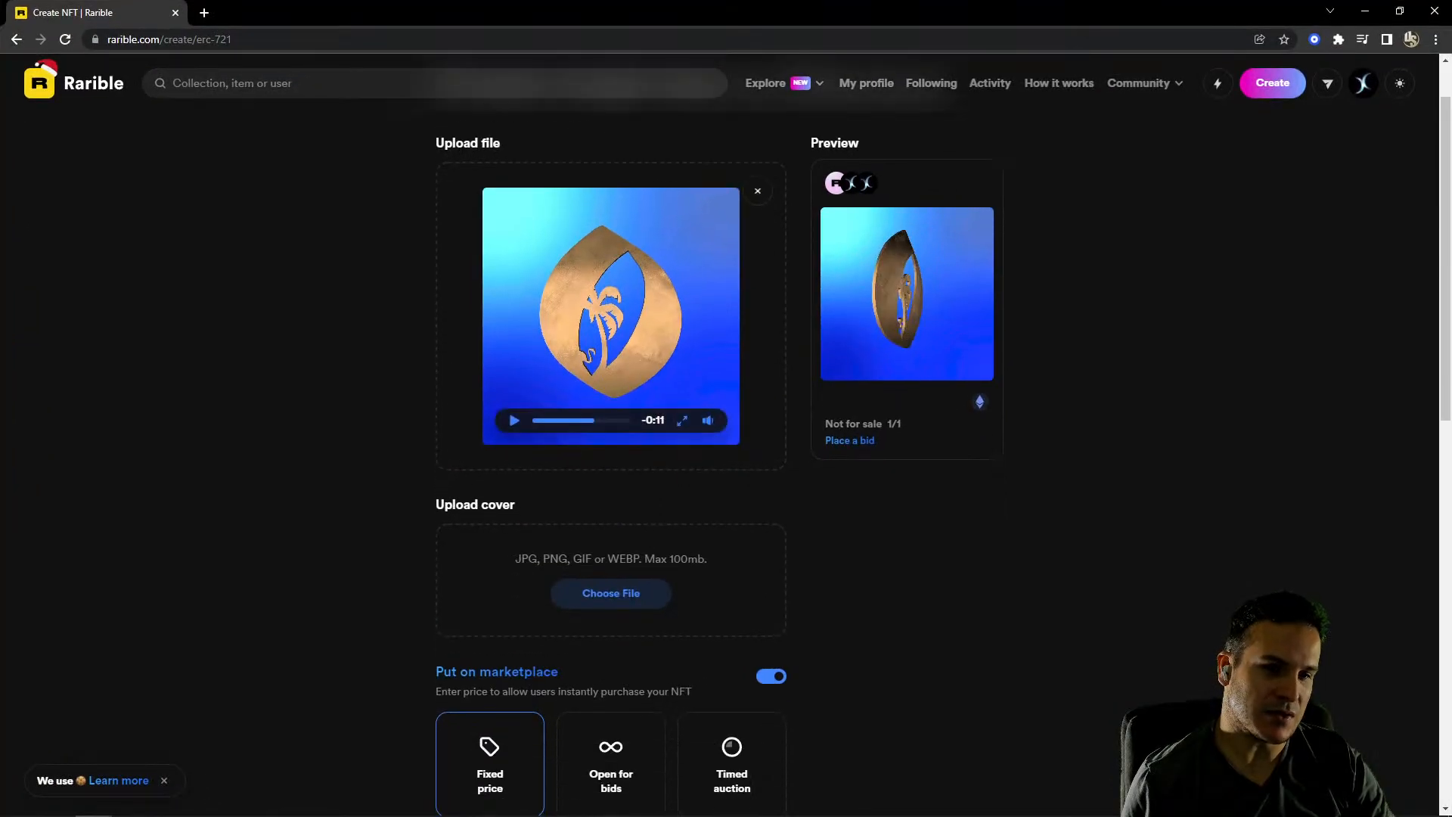
{"action": "scroll", "coordinate": [726, 454], "scroll_direction": "down", "scroll_amount": 4}
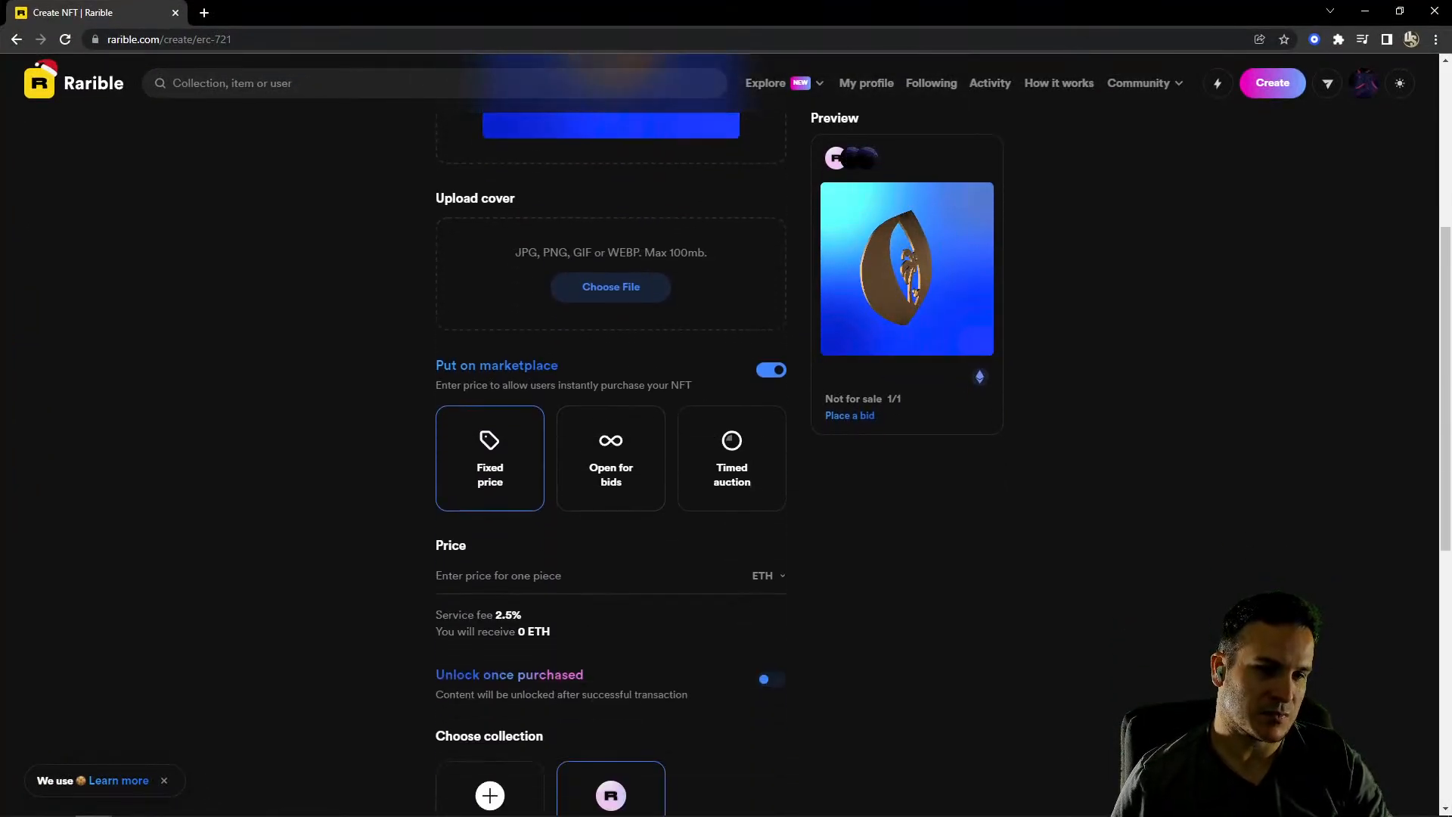
{"action": "left_click", "coordinate": [499, 576]}
{"action": "type", "text": "."}
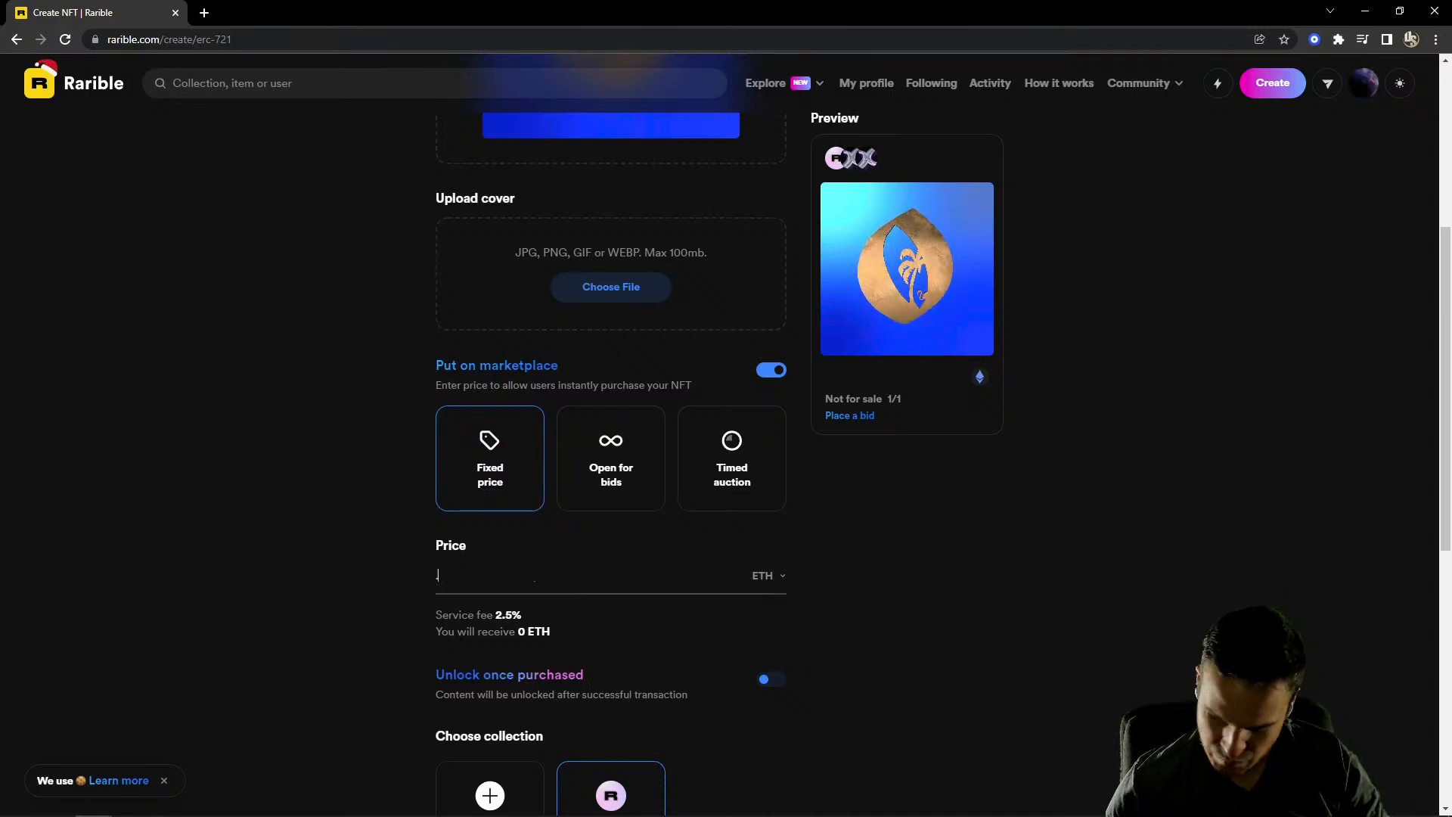
{"action": "type", "text": "1"}
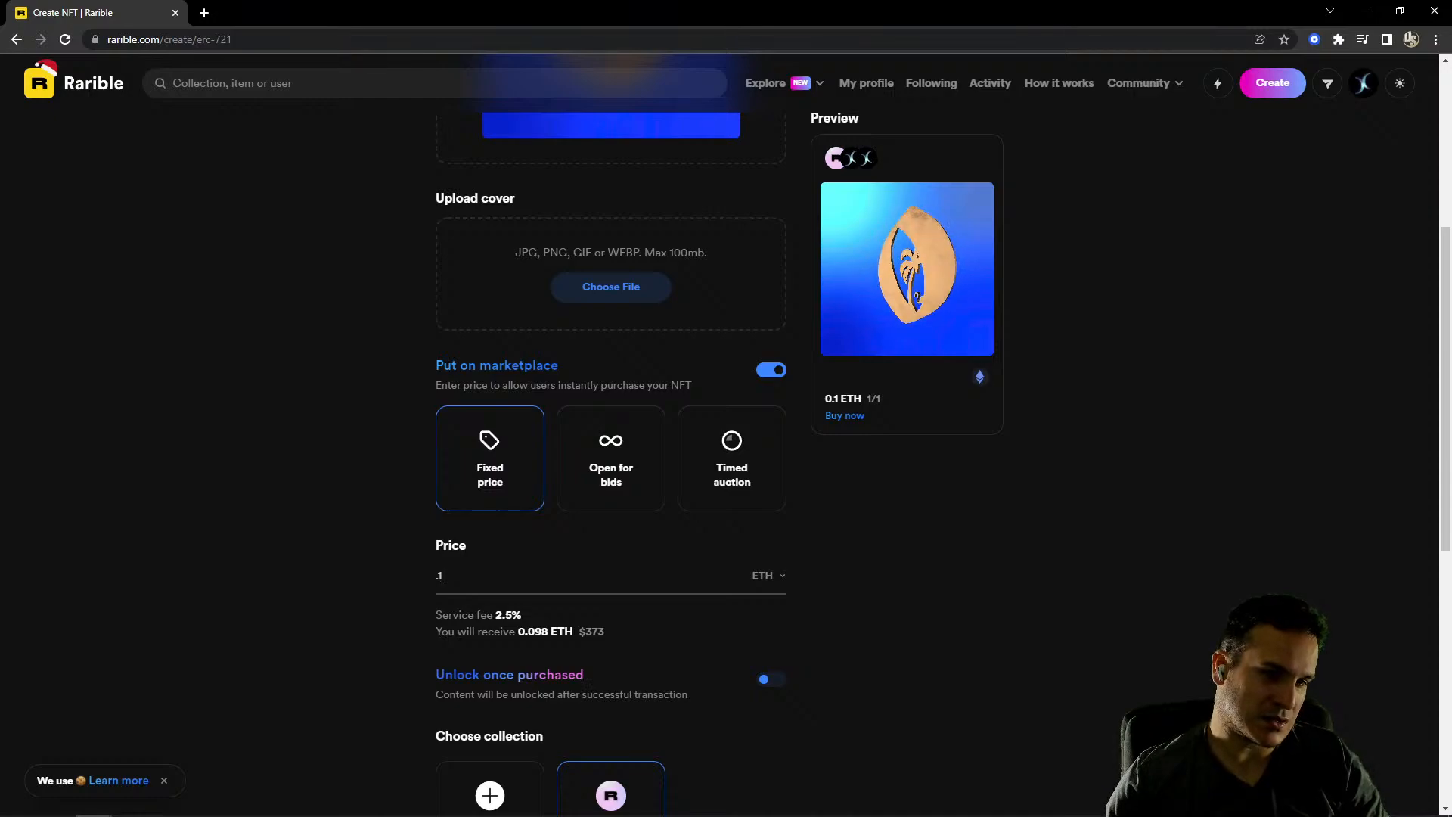
Name the NFT Oasis Live Logo
{"action": "scroll", "coordinate": [611, 454], "scroll_direction": "down", "scroll_amount": 2}
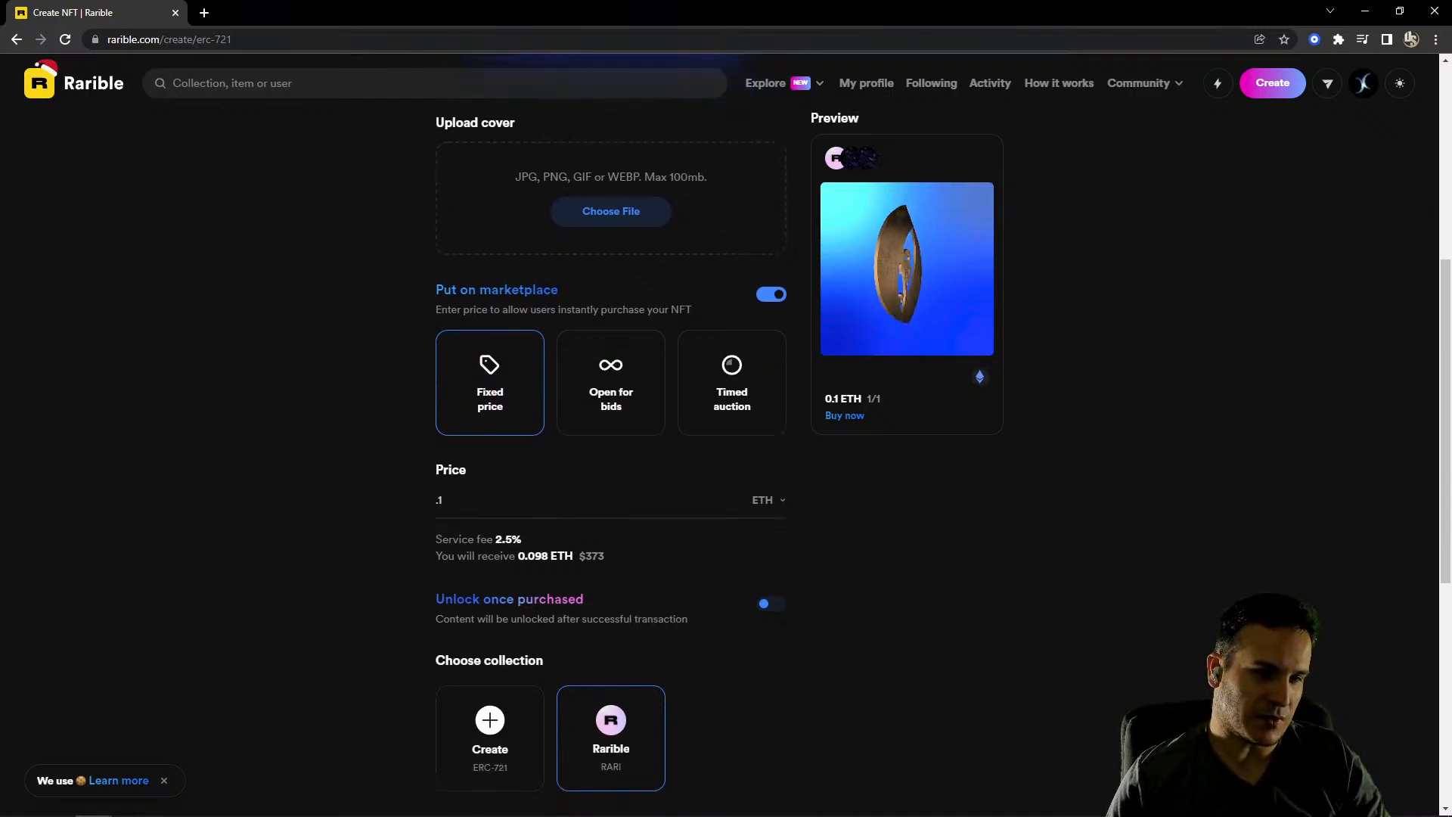
{"action": "scroll", "coordinate": [612, 454], "scroll_direction": "down", "scroll_amount": 2}
{"action": "left_click", "coordinate": [522, 691]}
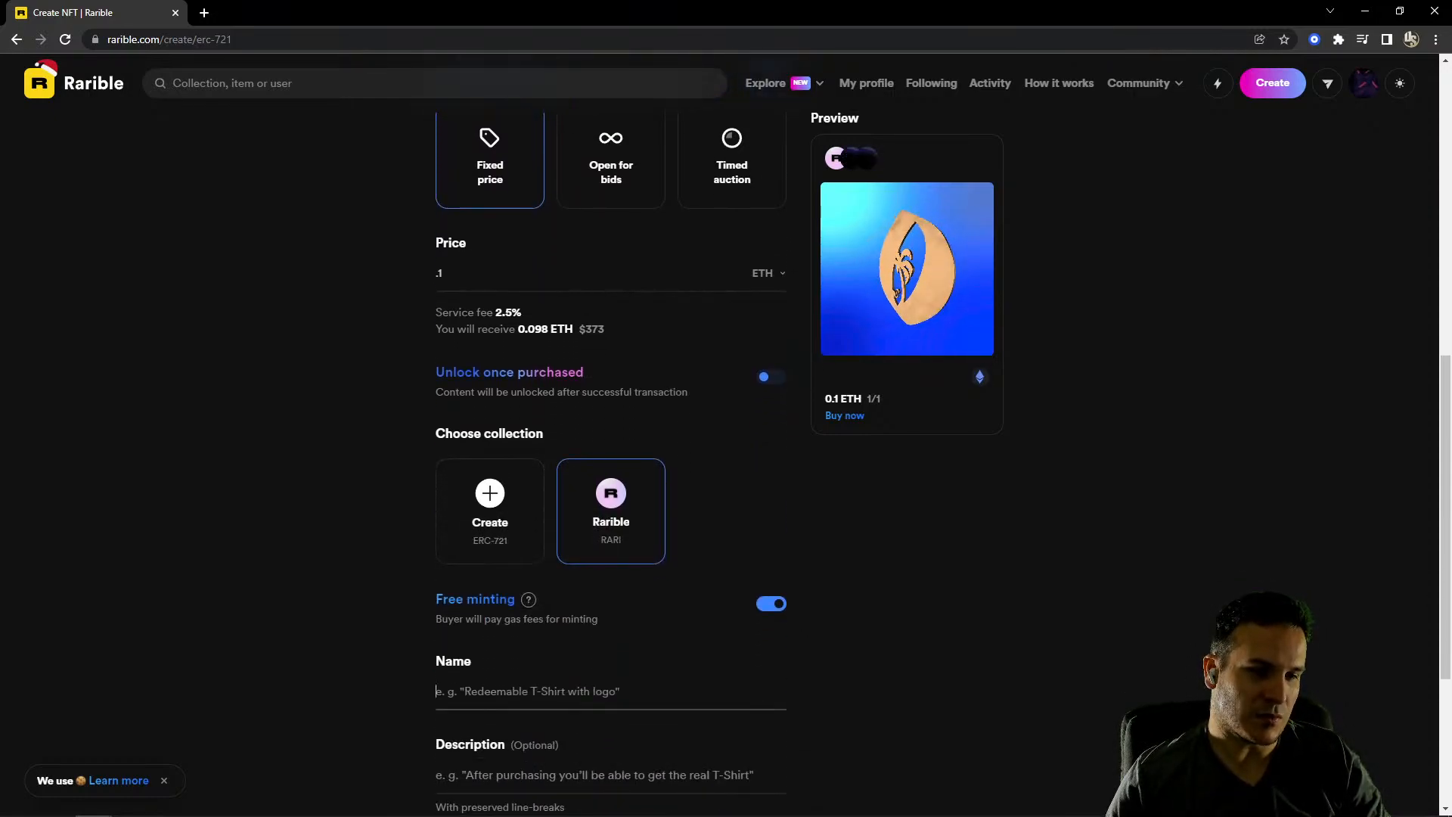
{"action": "type", "text": "Oasis"}
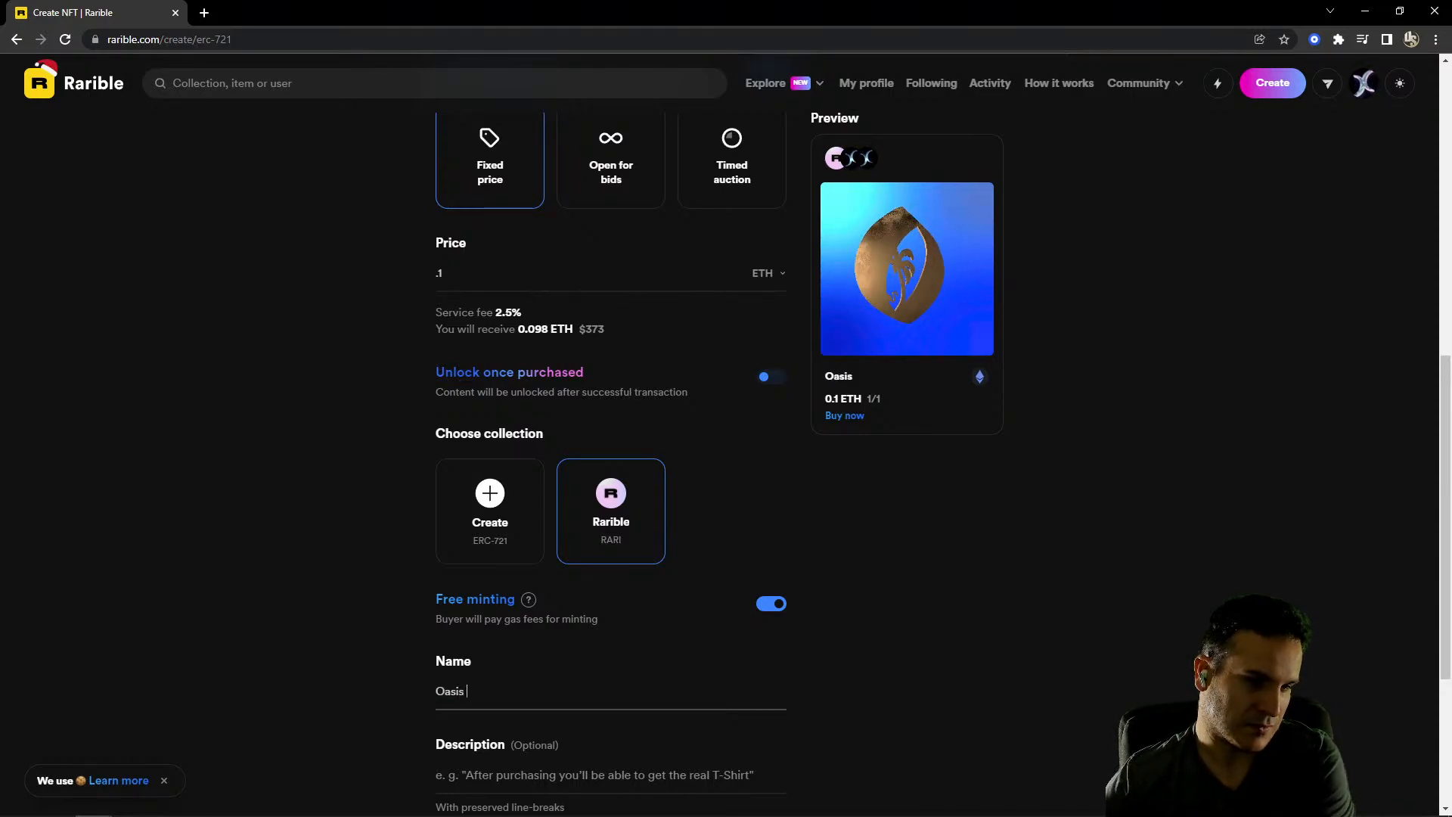
{"action": "type", "text": " Live logo"}
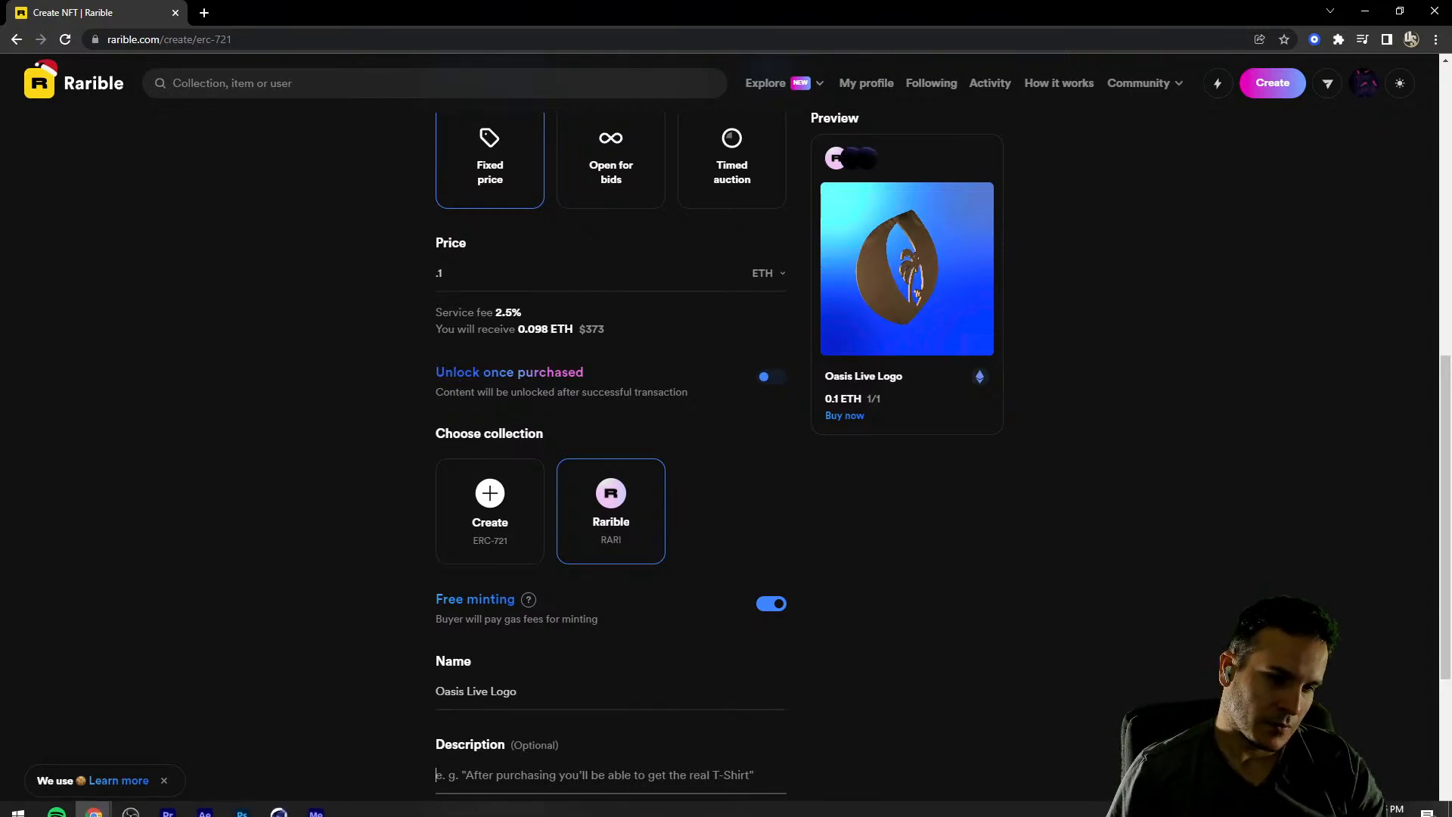
Review the royalties and the other listing settings, and create the NFT item
{"action": "scroll", "coordinate": [611, 454], "scroll_direction": "down", "scroll_amount": 1}
{"action": "scroll", "coordinate": [612, 454], "scroll_direction": "down", "scroll_amount": 2}
{"action": "scroll", "coordinate": [611, 454], "scroll_direction": "down", "scroll_amount": 1}
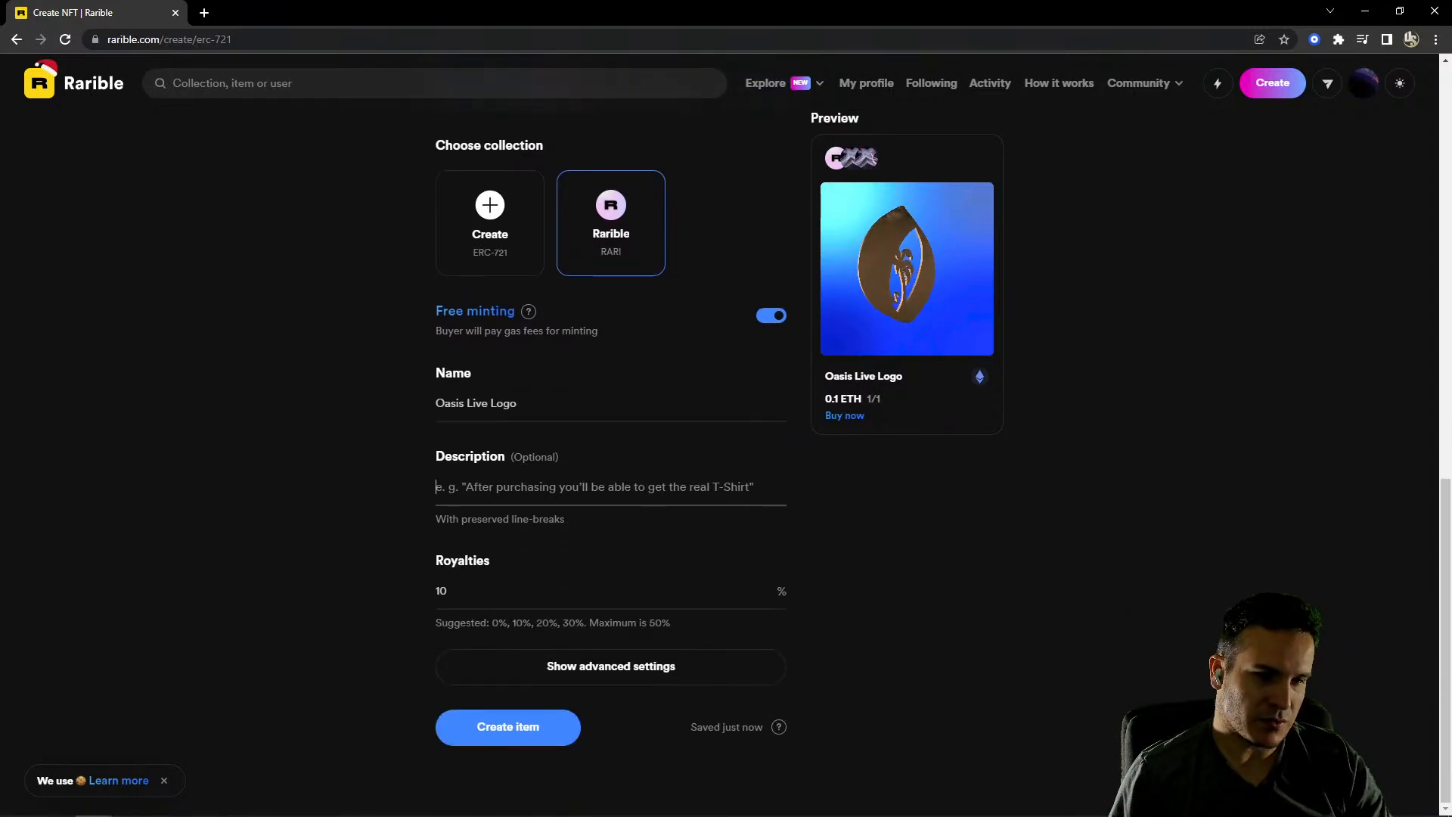
{"action": "left_click", "coordinate": [448, 590]}
{"action": "scroll", "coordinate": [611, 454], "scroll_direction": "up", "scroll_amount": 5}
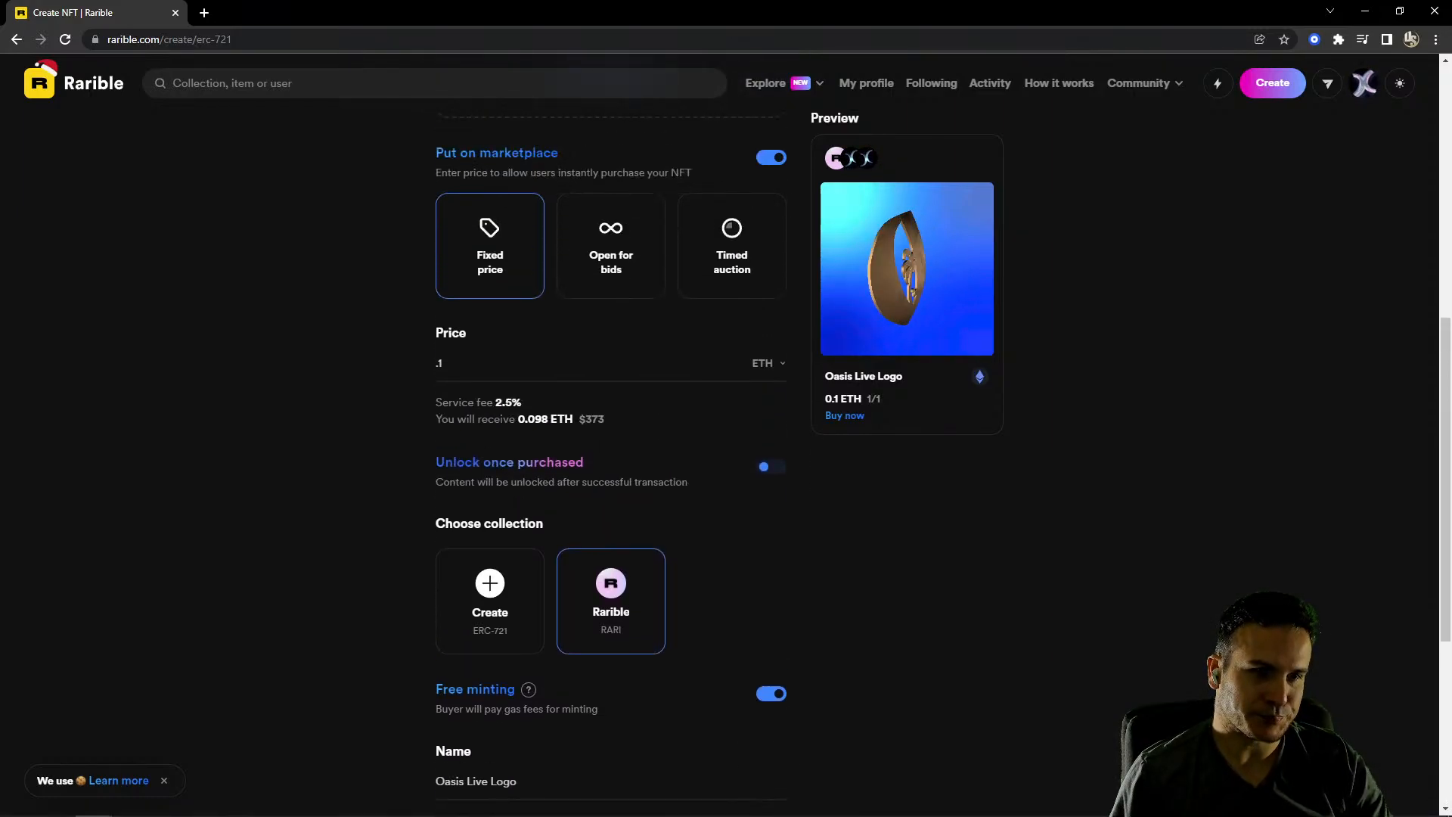
{"action": "scroll", "coordinate": [612, 453], "scroll_direction": "down", "scroll_amount": 5}
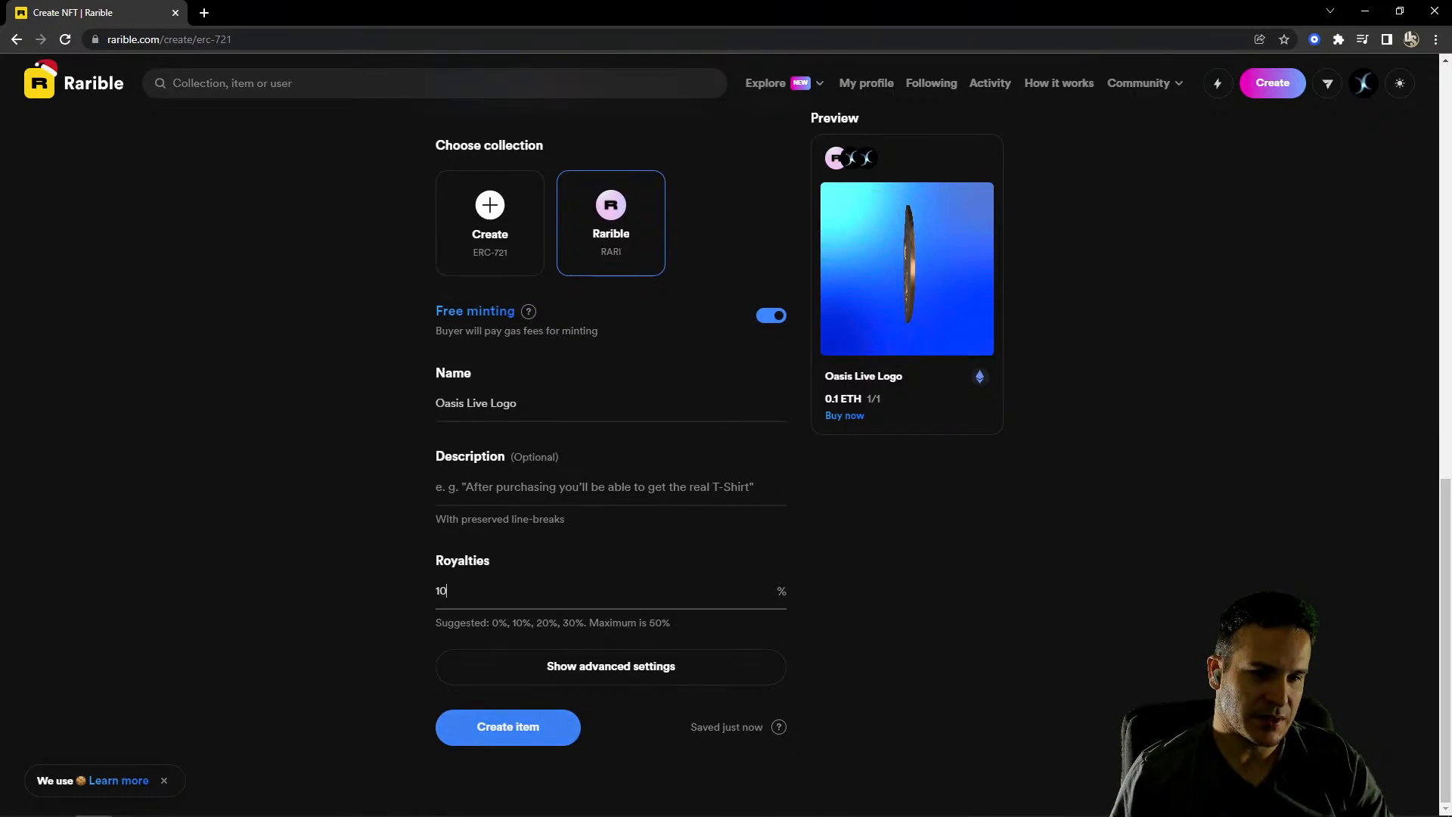
{"action": "left_click", "coordinate": [508, 727]}
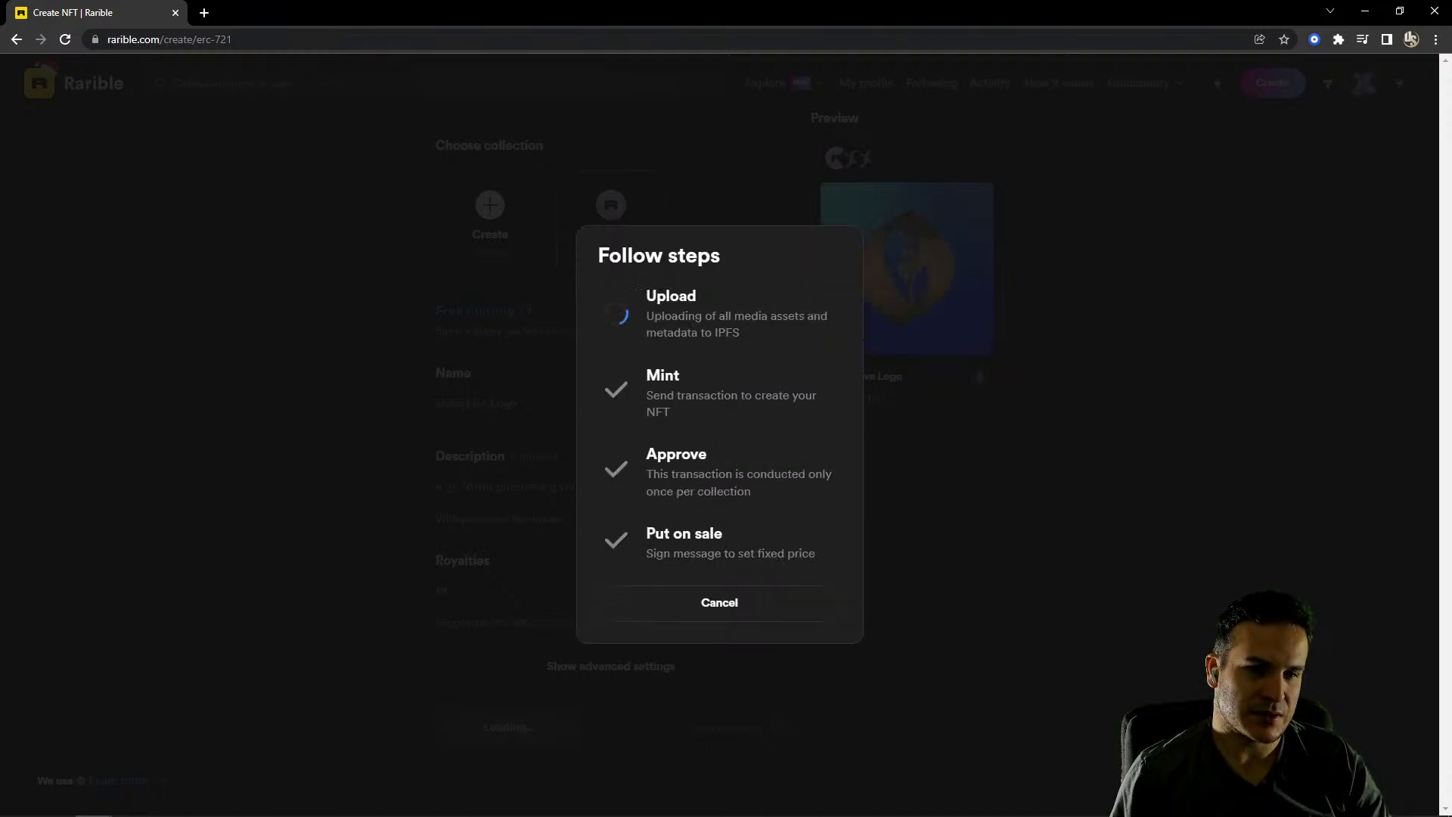
Open the page of the newly created NFT and view it in a maximized browser window
{"action": "left_click_drag", "start_coordinate": [722, 14], "coordinate": [702, 87]}
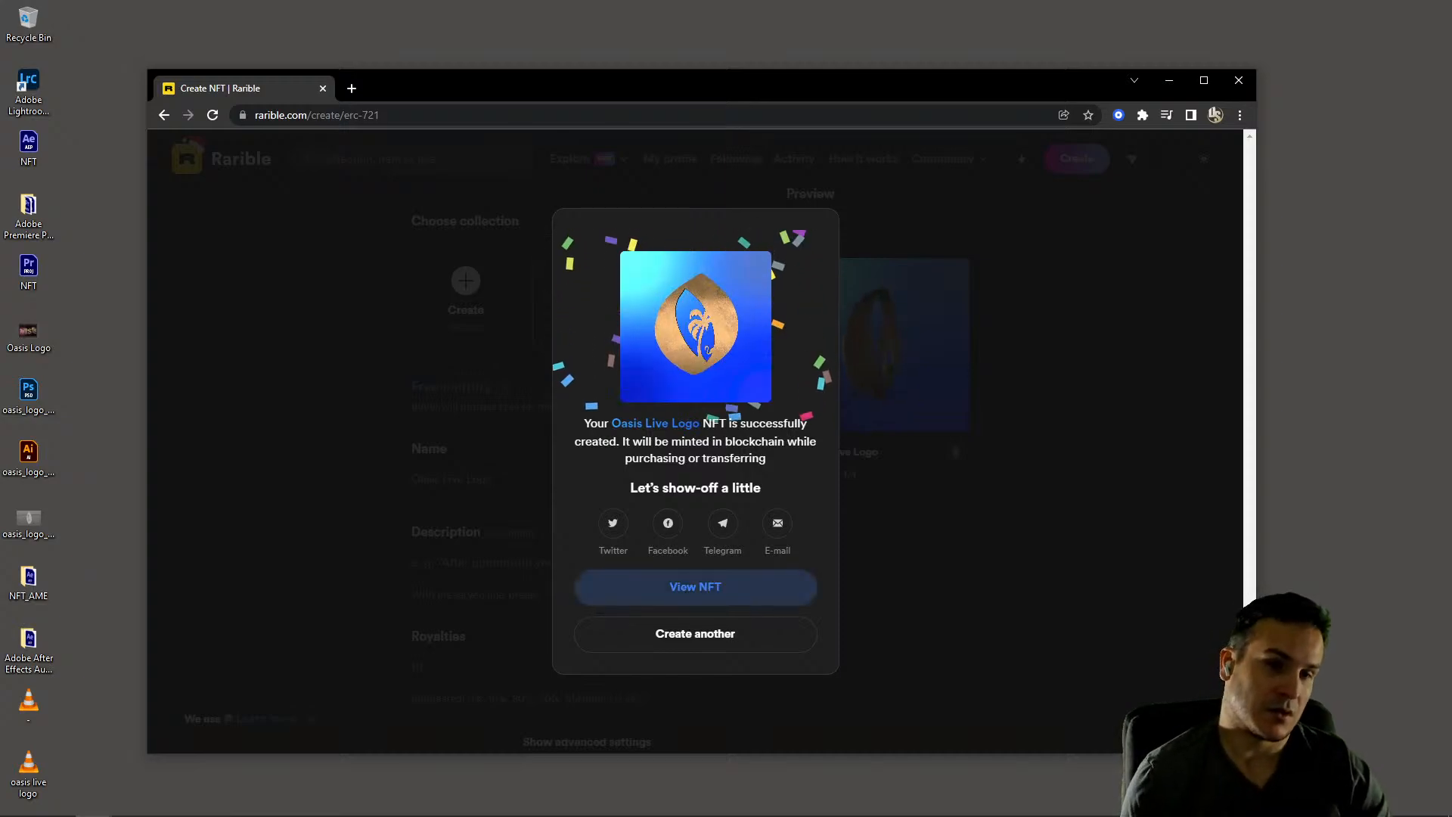
{"action": "left_click", "coordinate": [695, 586]}
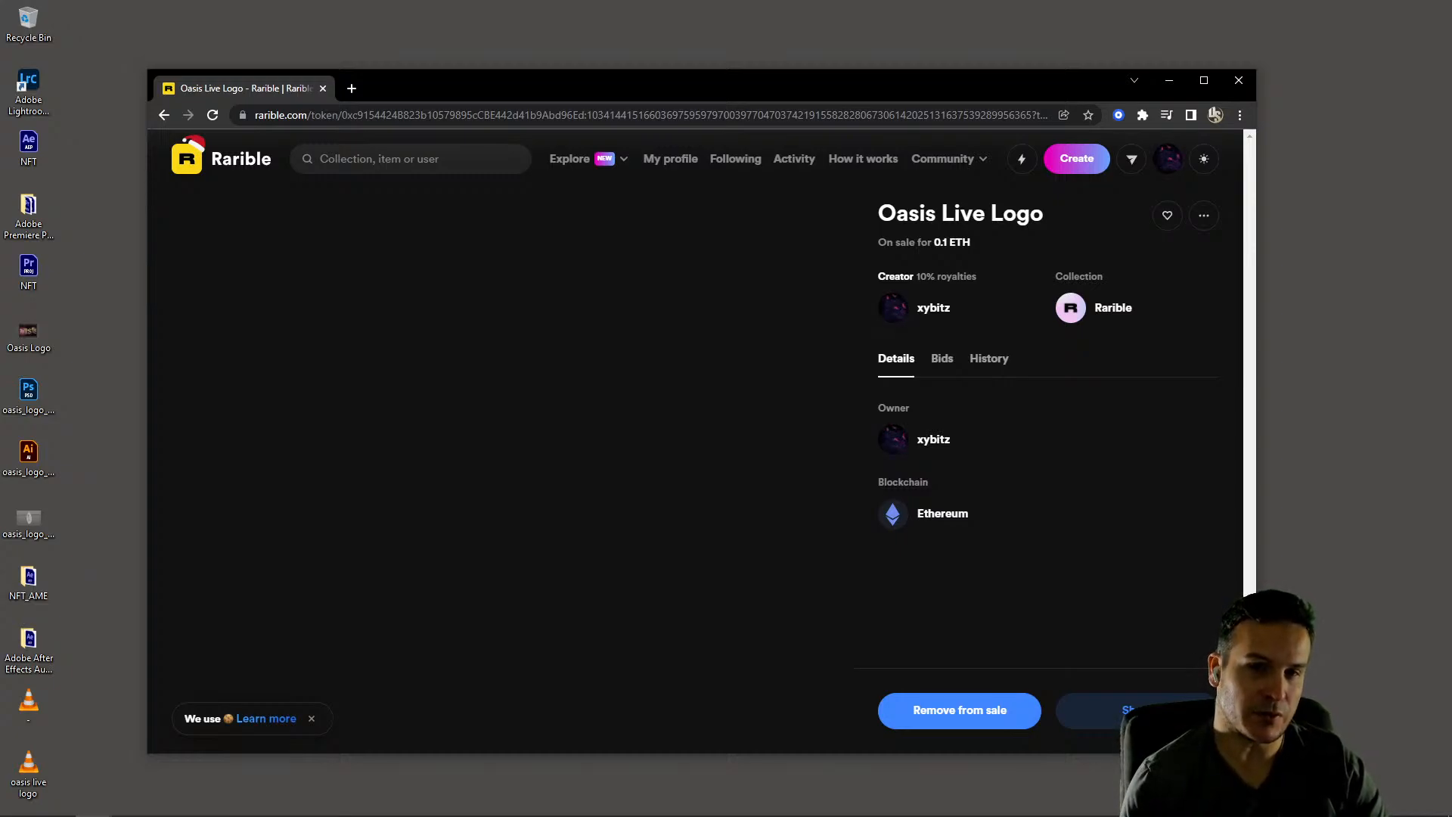
{"action": "key", "text": "super+Up"}
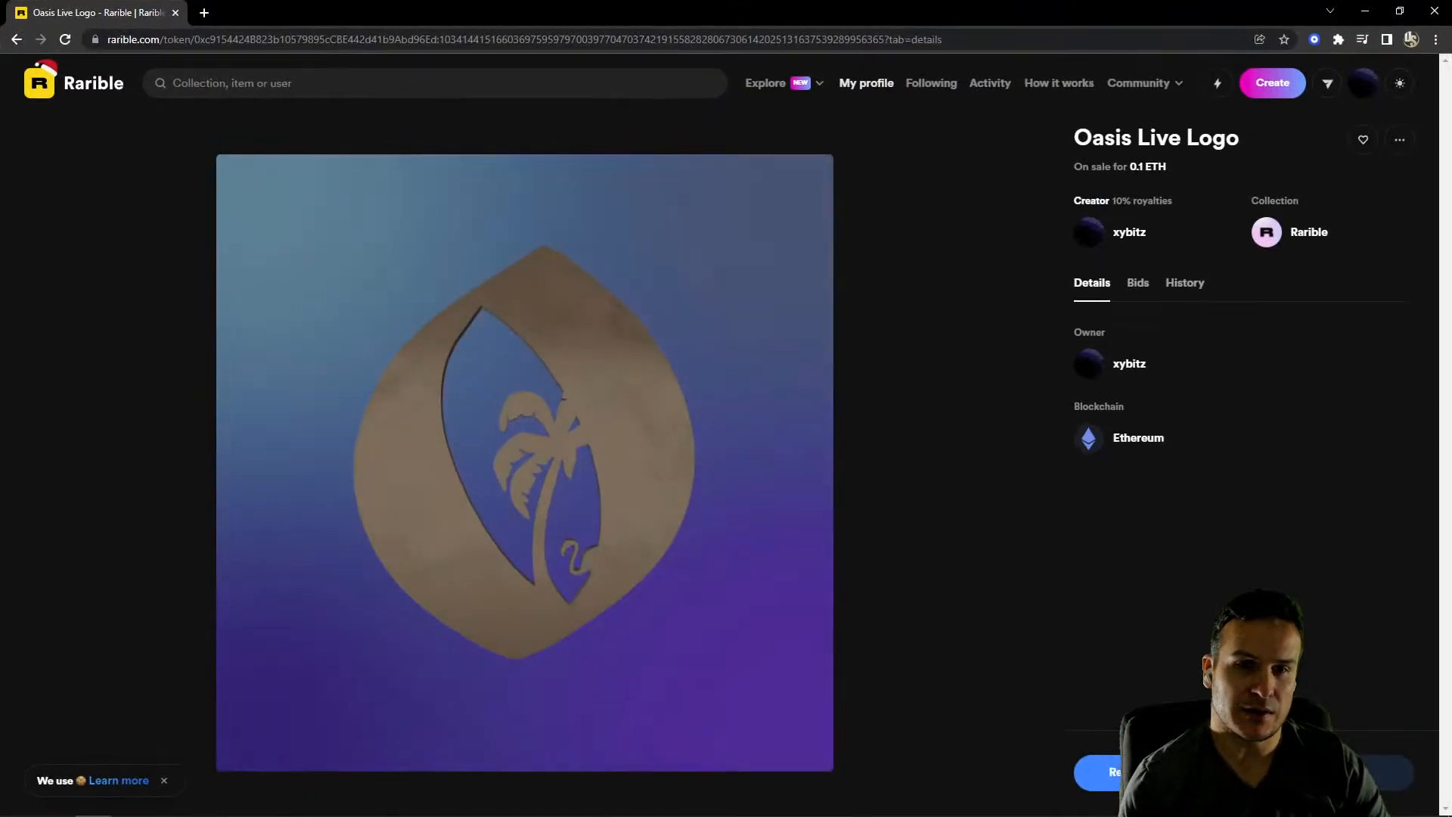